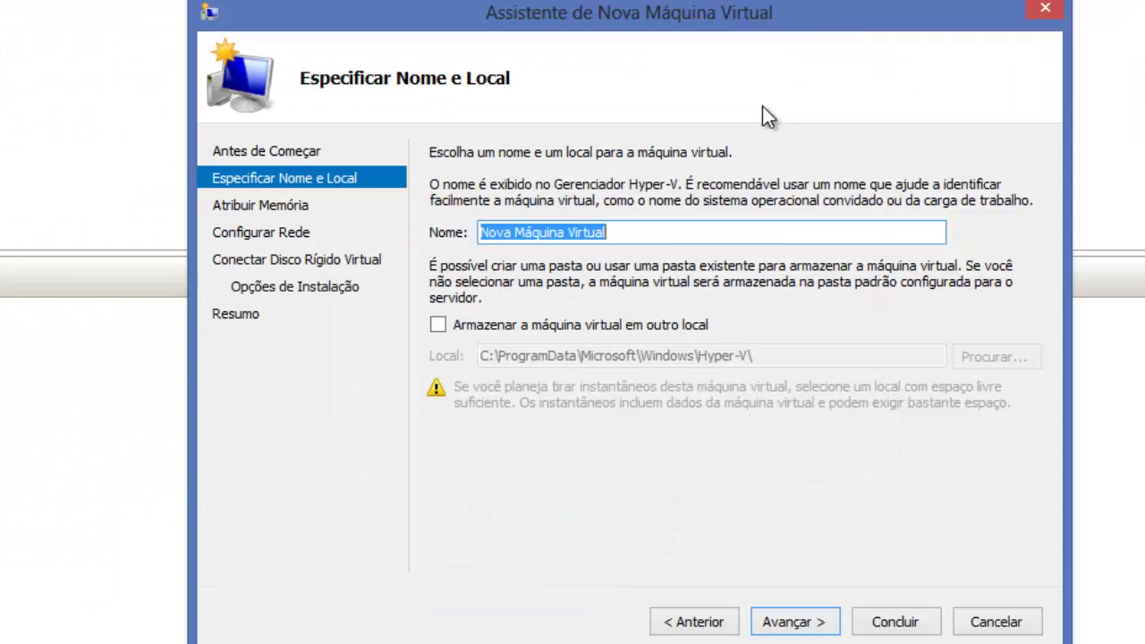
# Name the new virtual machine Proxy Endian and continue to the memory settings
pyautogui.write('P')
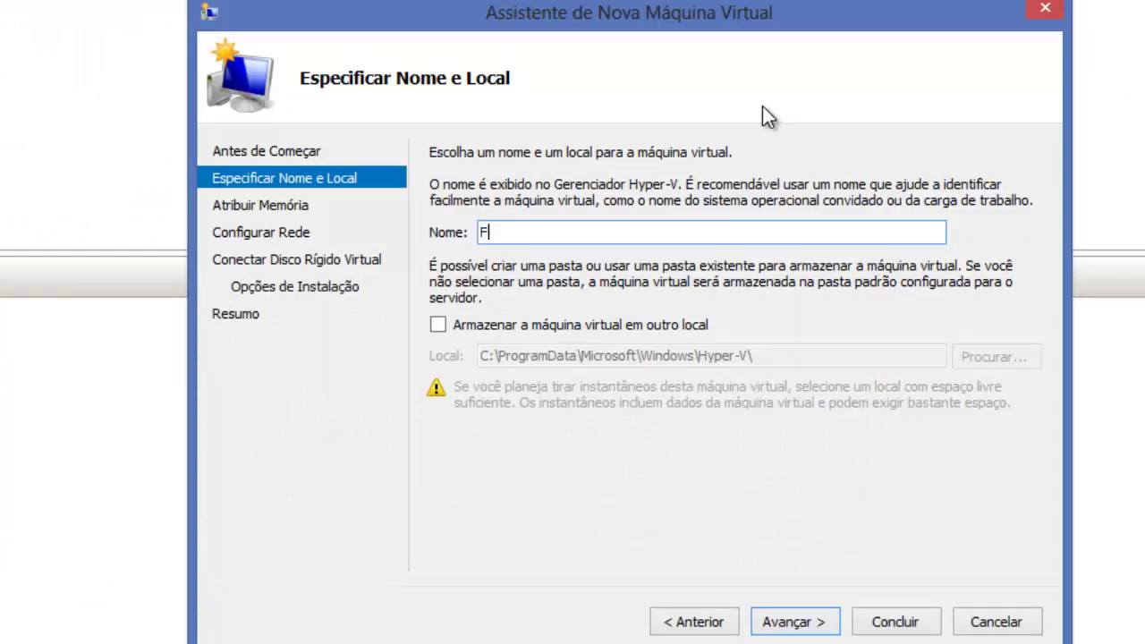
pyautogui.press('BackSpace')
pyautogui.write('Proxcy')
pyautogui.press('BackSpace')
pyautogui.press('BackSpace')
pyautogui.write('y Endian')
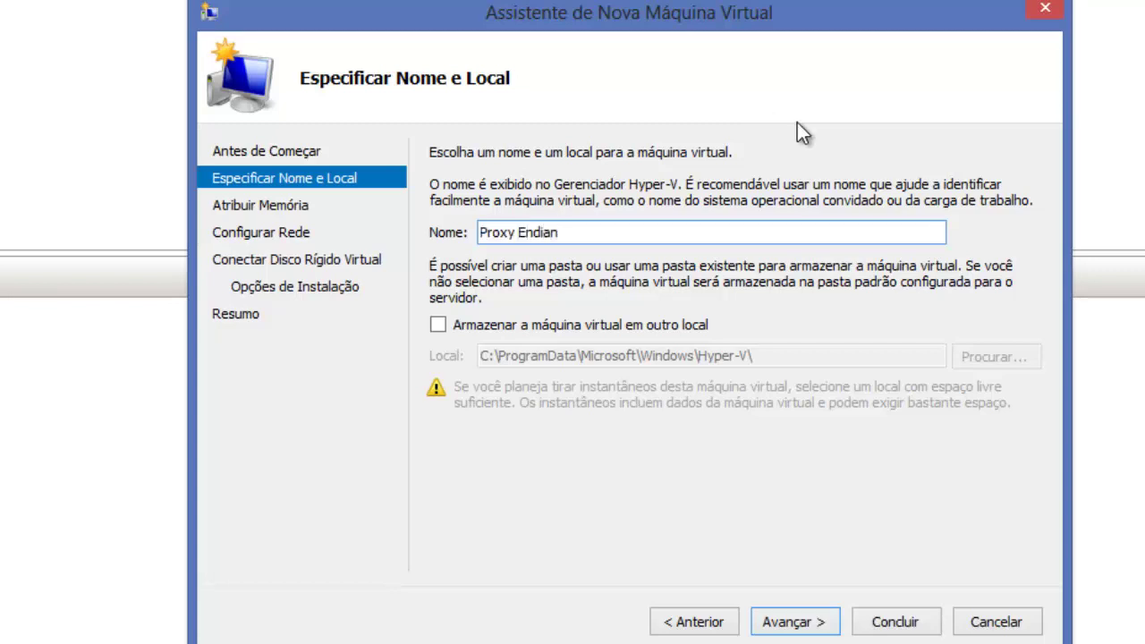
pyautogui.click(788, 623)
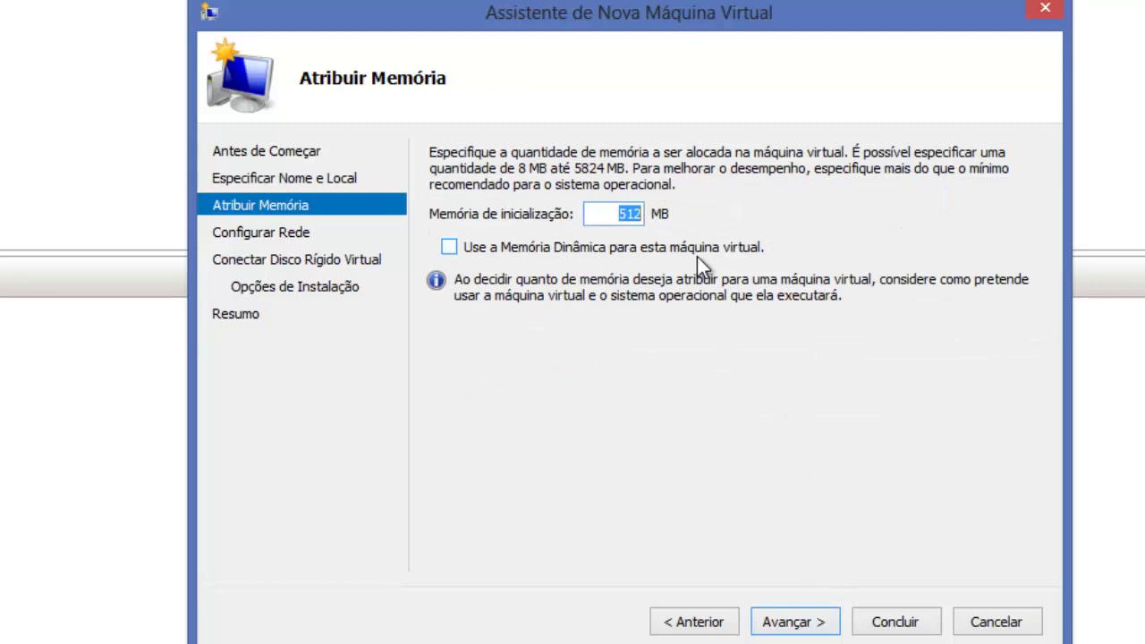
# Assign 4096 MB of startup memory and enable dynamic memory for the virtual machine
pyautogui.write('4096')
pyautogui.click(530, 254)
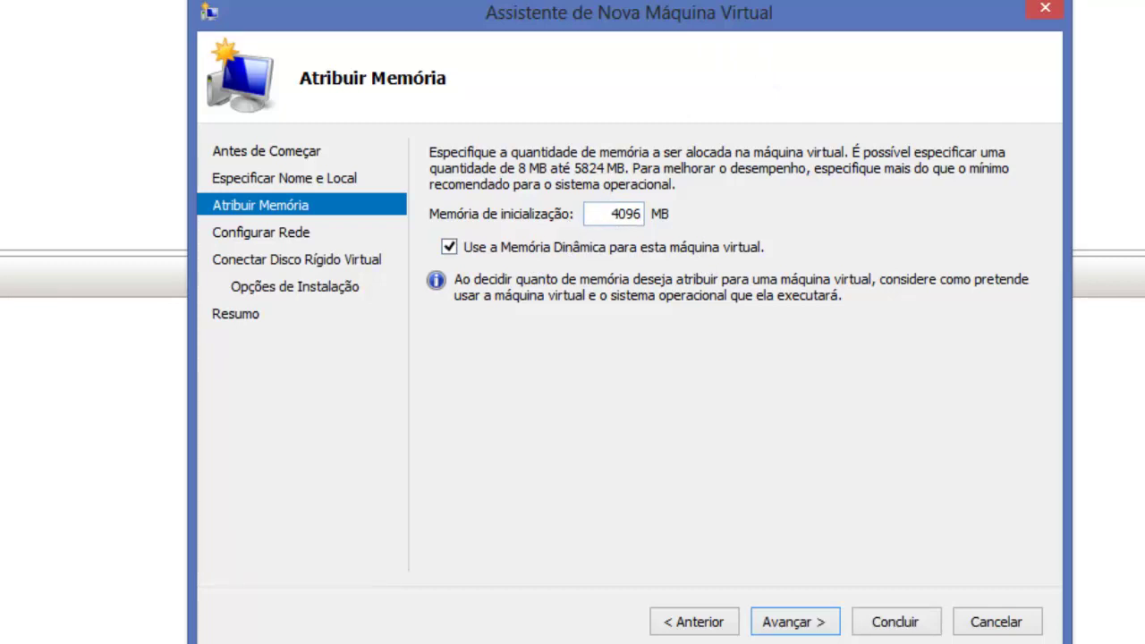
pyautogui.click(775, 626)
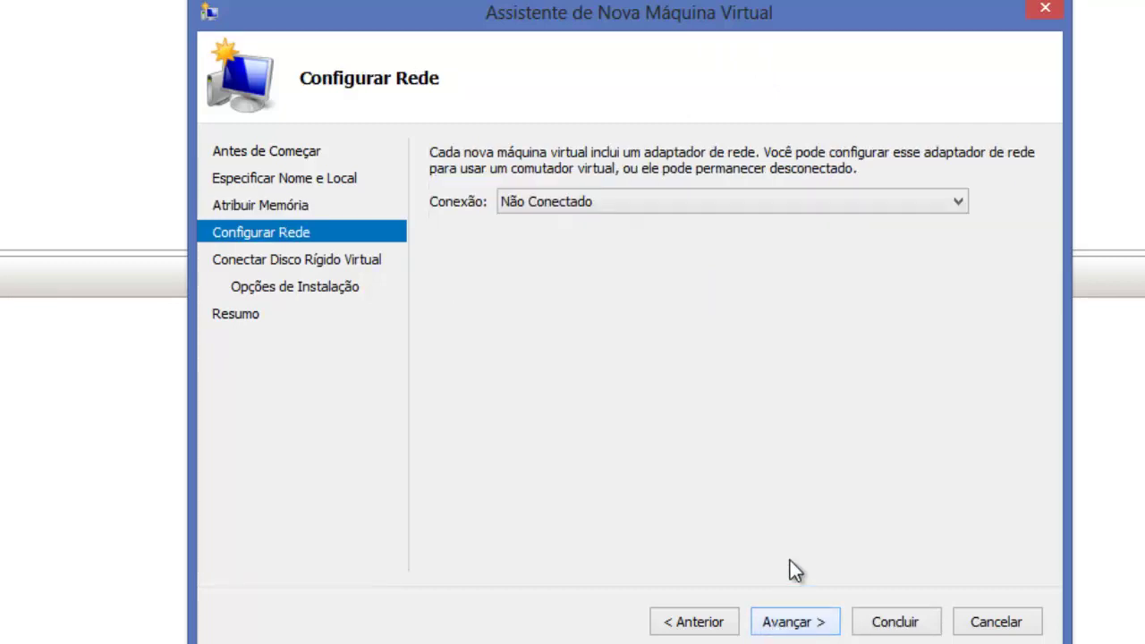
# Connect the network adapter to the Conexão virtual switch and accept the default settings for a new virtual hard disk
pyautogui.click(628, 205)
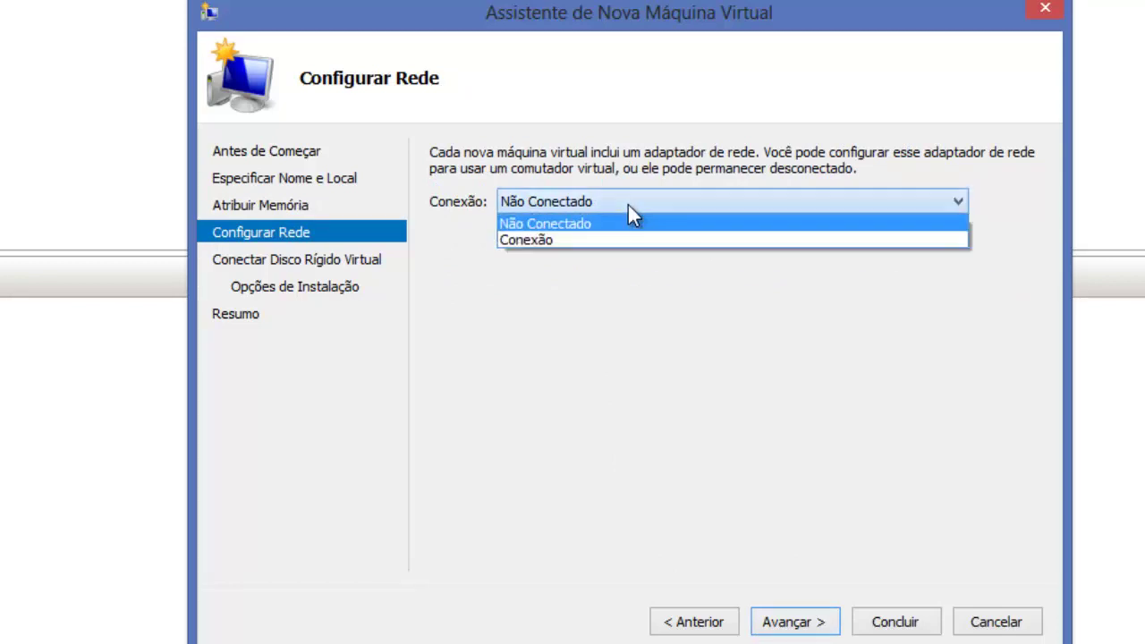
pyautogui.click(595, 243)
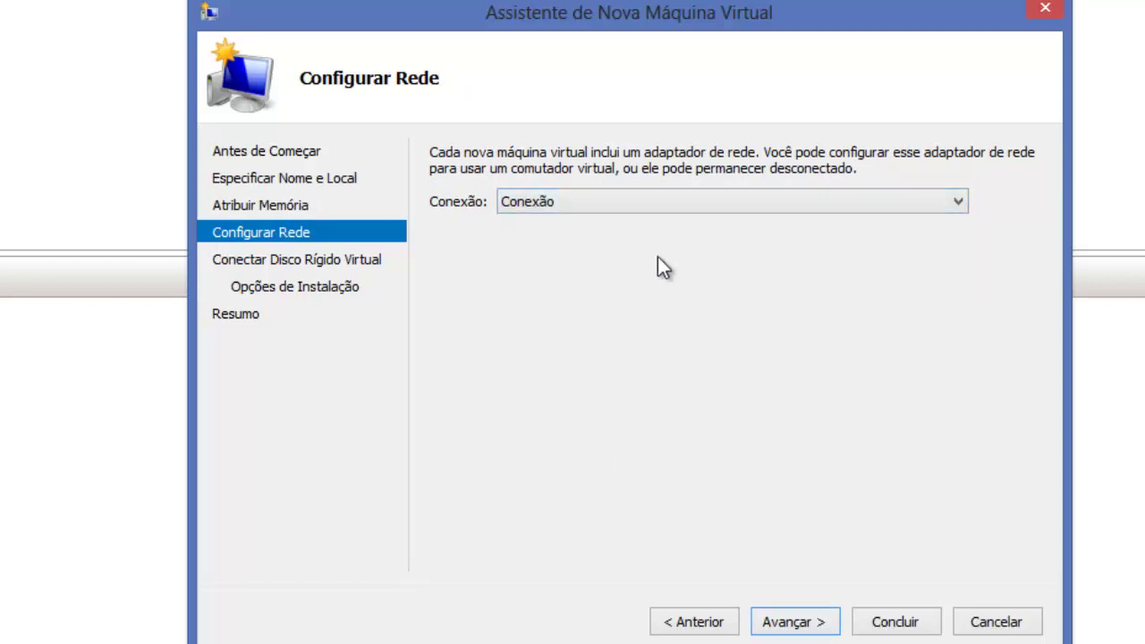
pyautogui.click(804, 625)
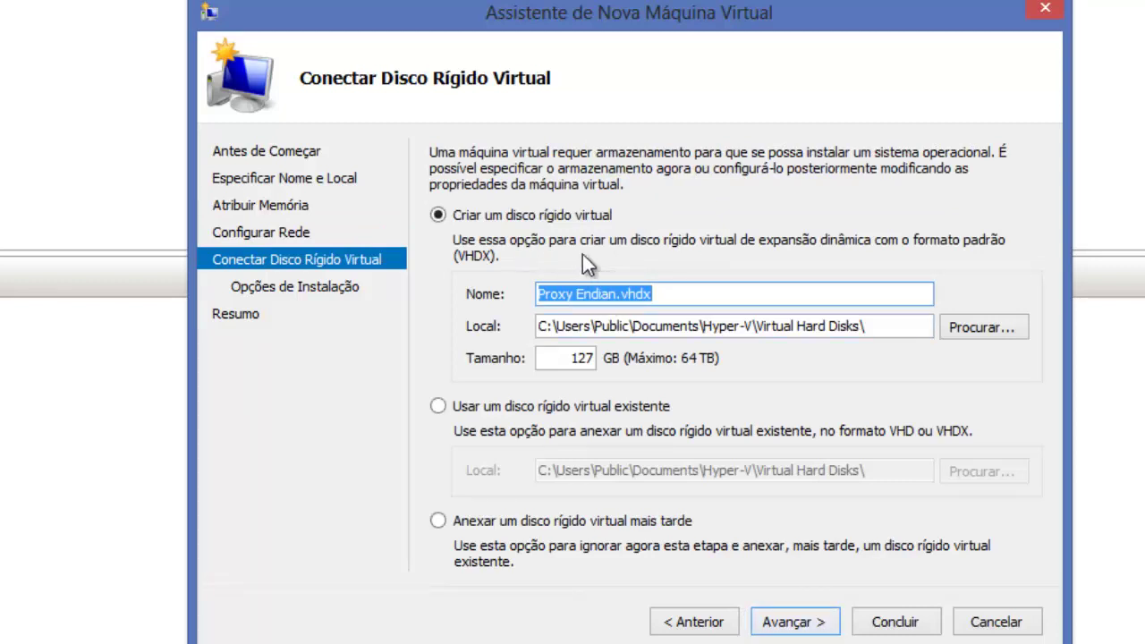
pyautogui.click(795, 622)
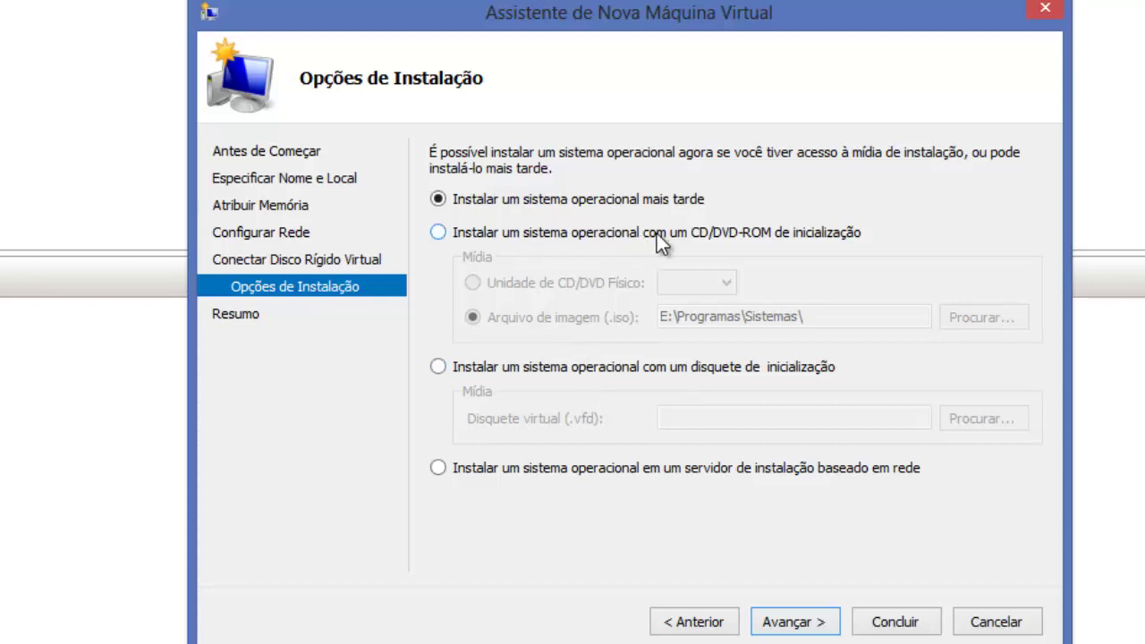
pyautogui.click(544, 235)
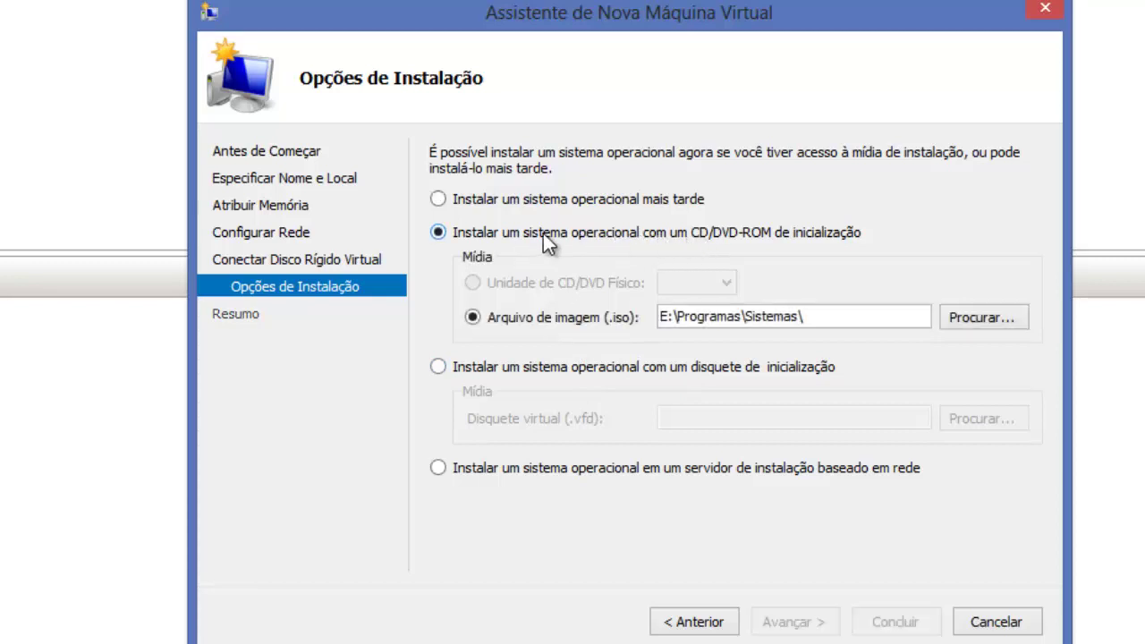
pyautogui.click(977, 320)
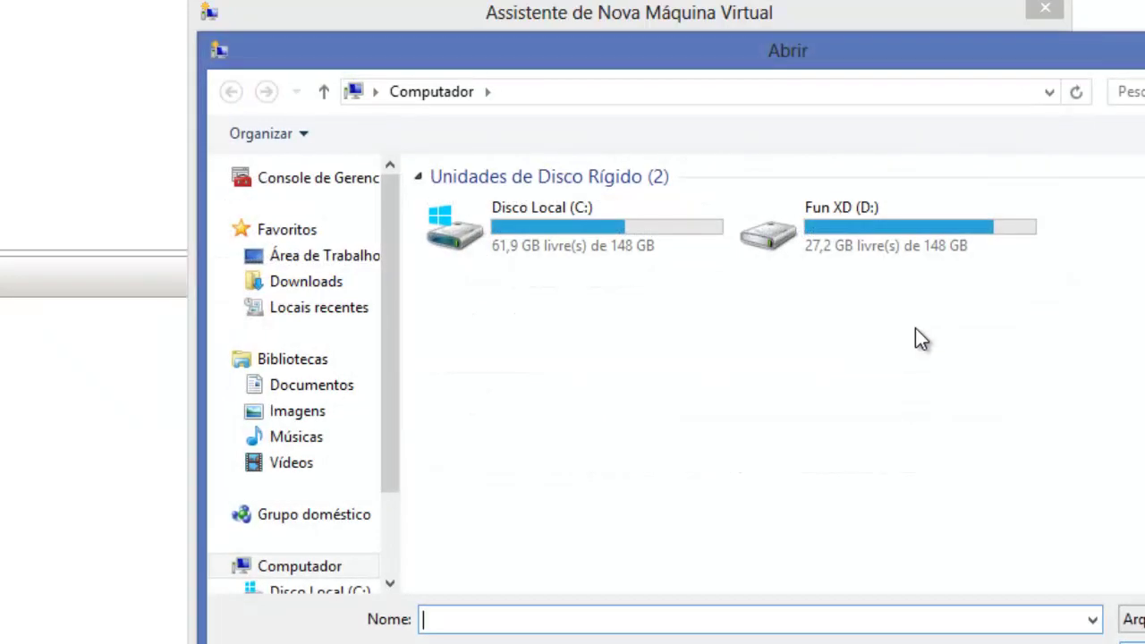
pyautogui.click(326, 260)
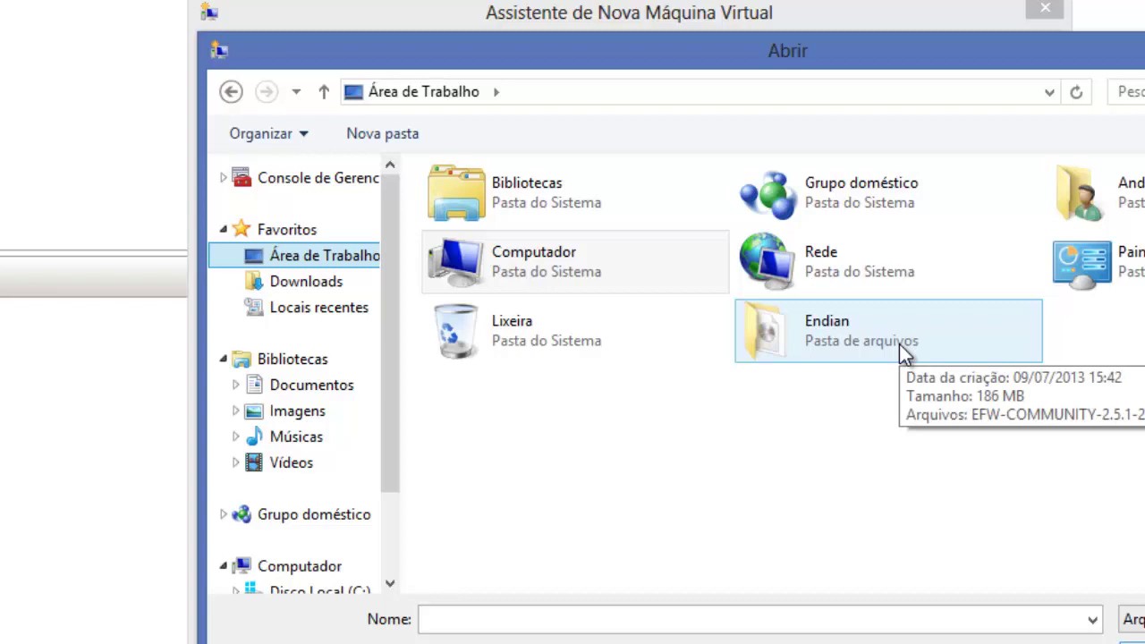
pyautogui.doubleClick(876, 332)
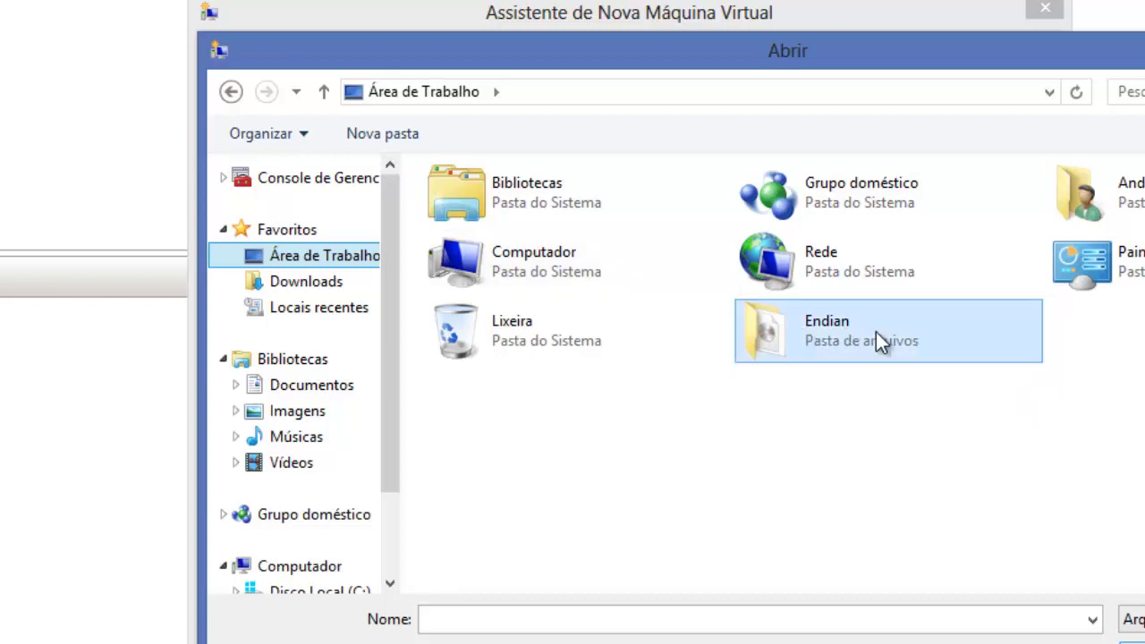
pyautogui.click(522, 211)
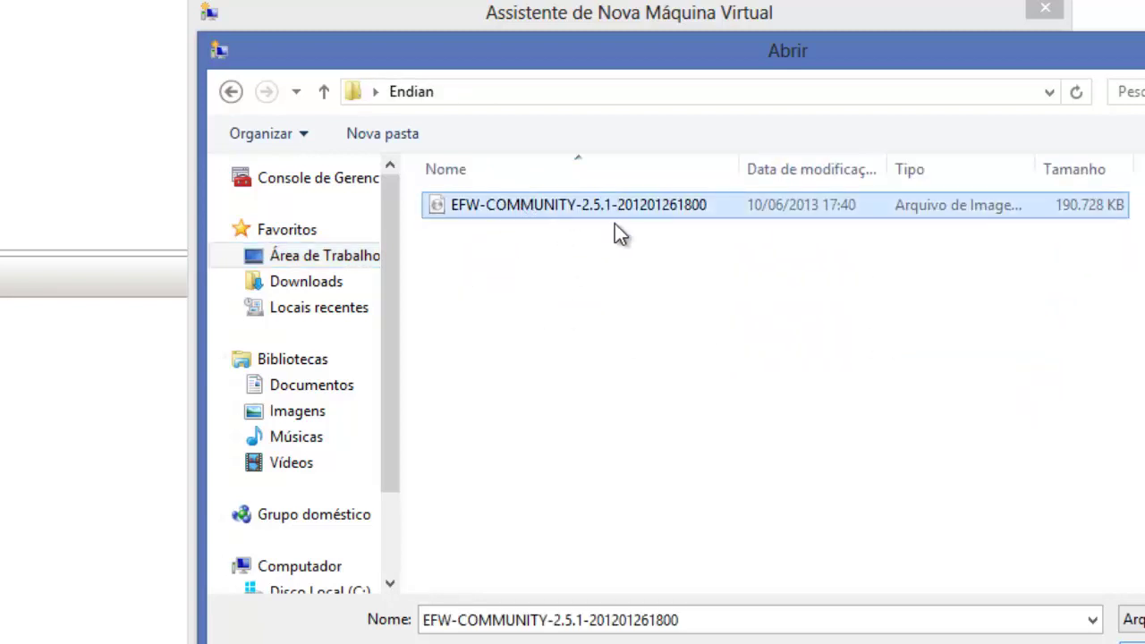
pyautogui.doubleClick(583, 205)
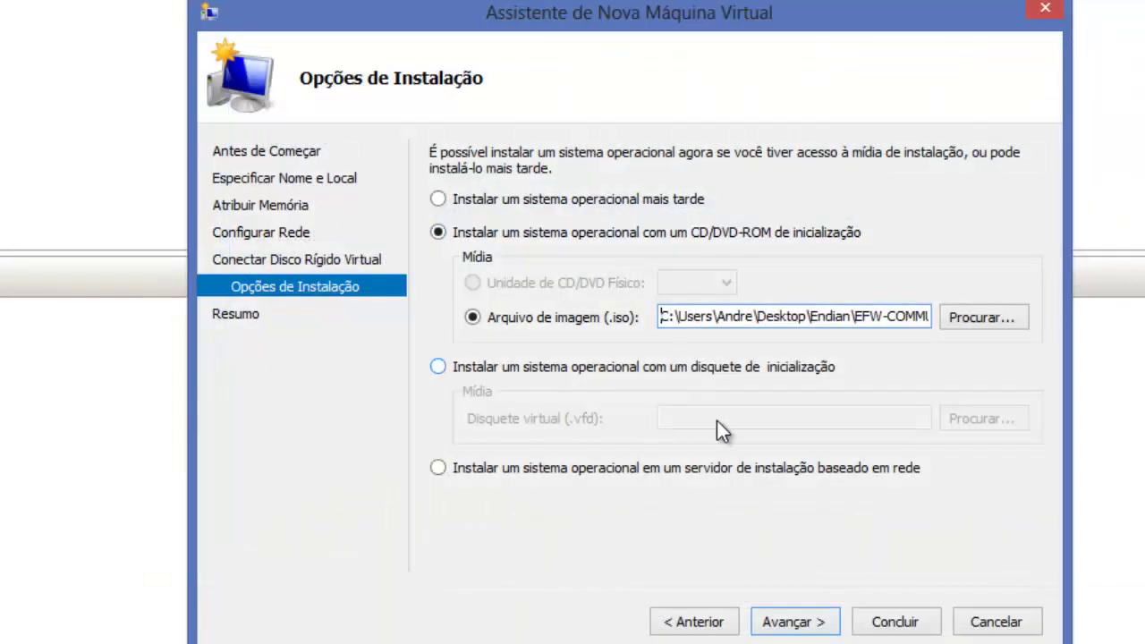
pyautogui.click(795, 627)
pyautogui.click(881, 624)
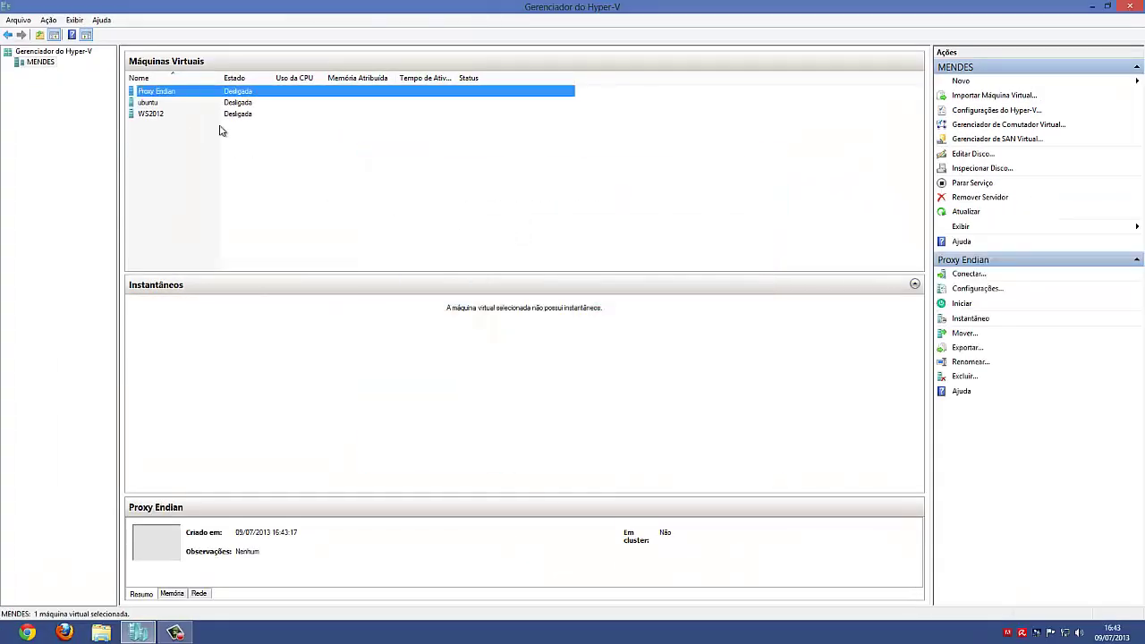
# Set the minimum RAM of the Proxy Endian virtual machine to 4096 MB in its settings
pyautogui.rightClick(189, 93)
pyautogui.click(228, 116)
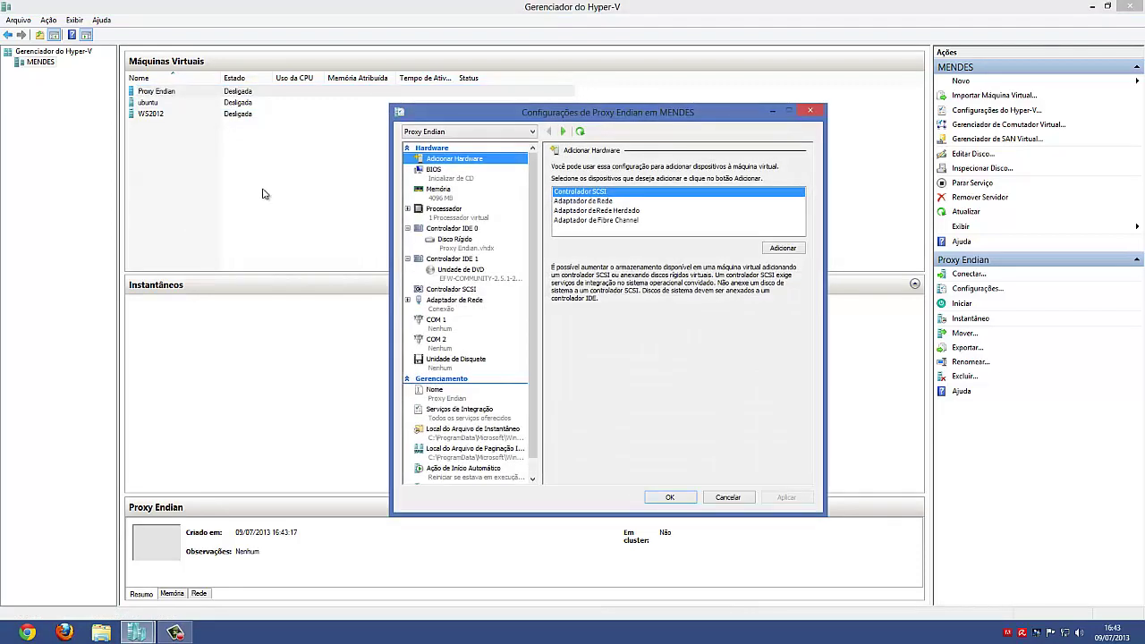
pyautogui.click(442, 198)
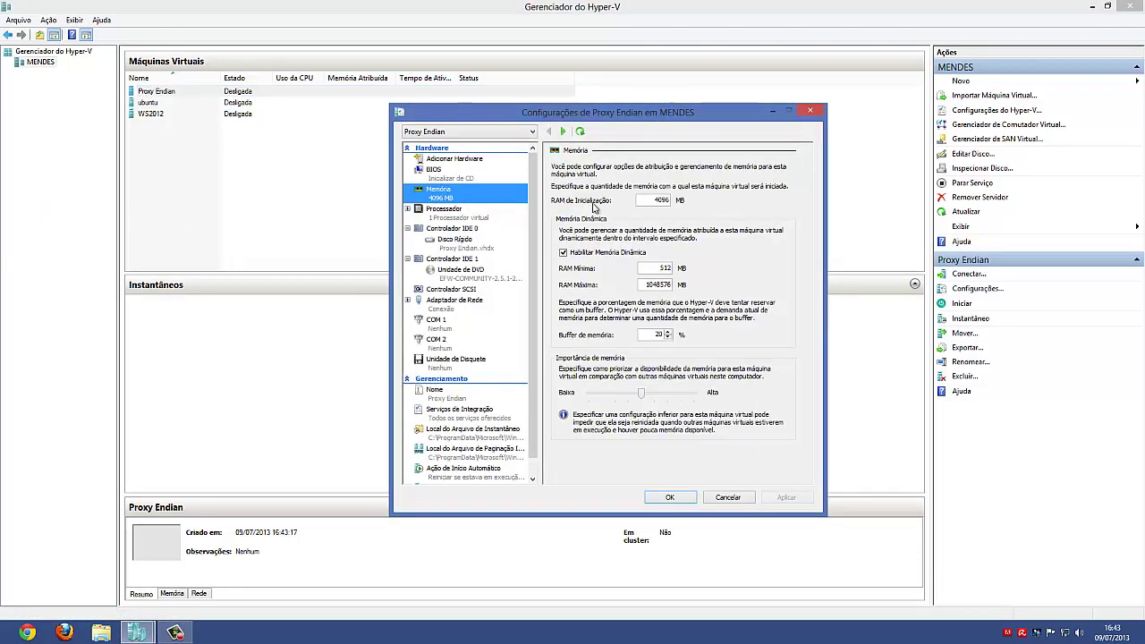
pyautogui.moveTo(646, 269); pyautogui.dragTo(687, 265)
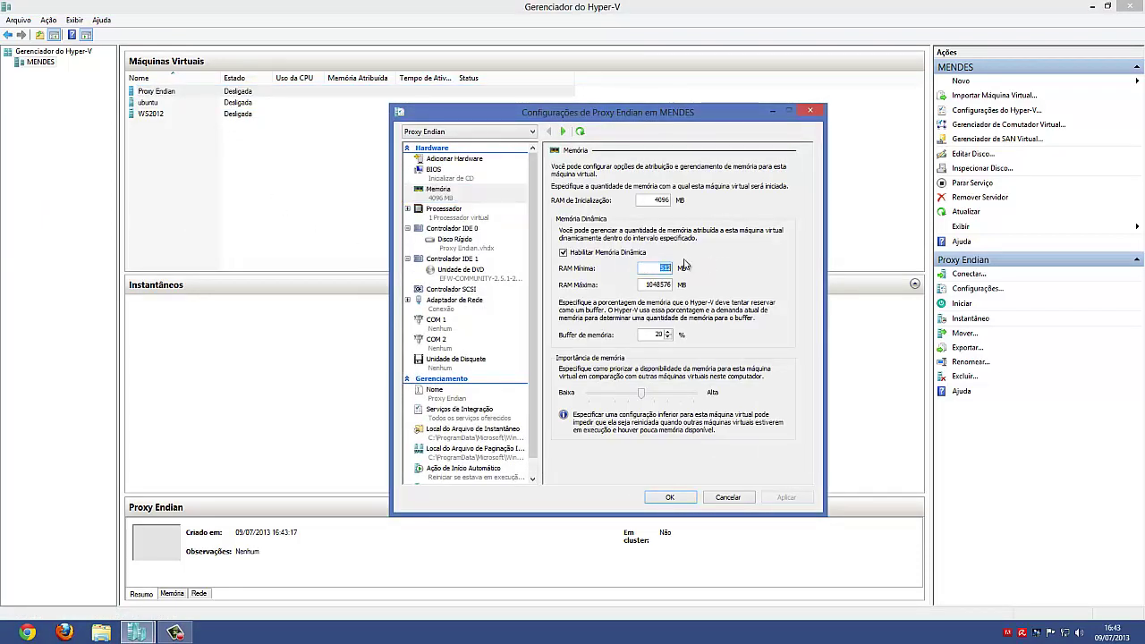
pyautogui.write('4096')
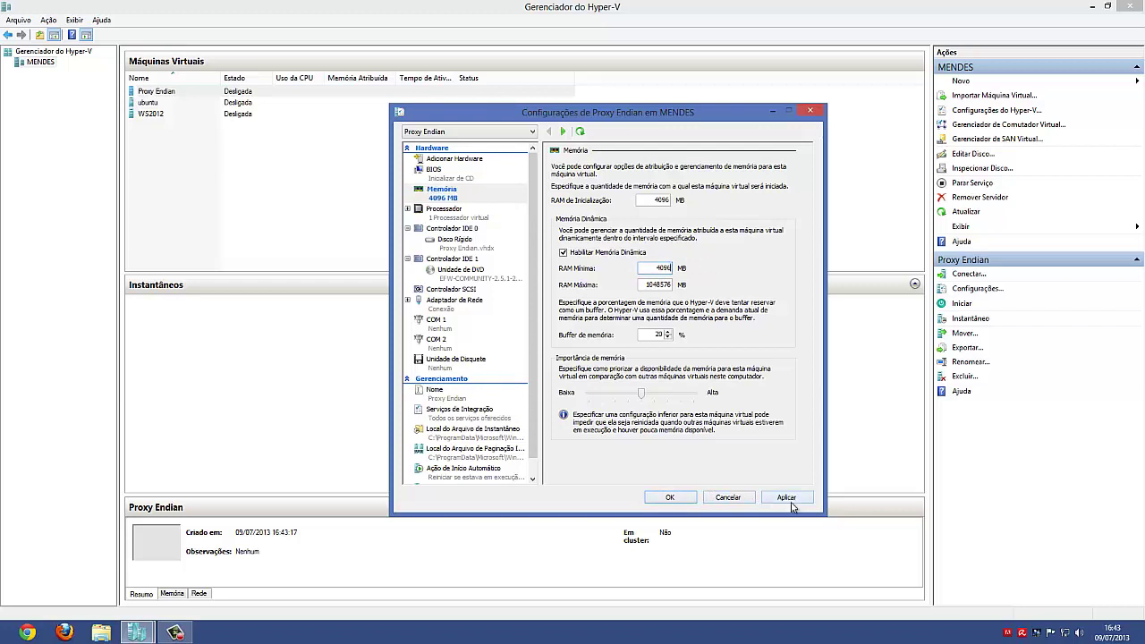
pyautogui.click(666, 497)
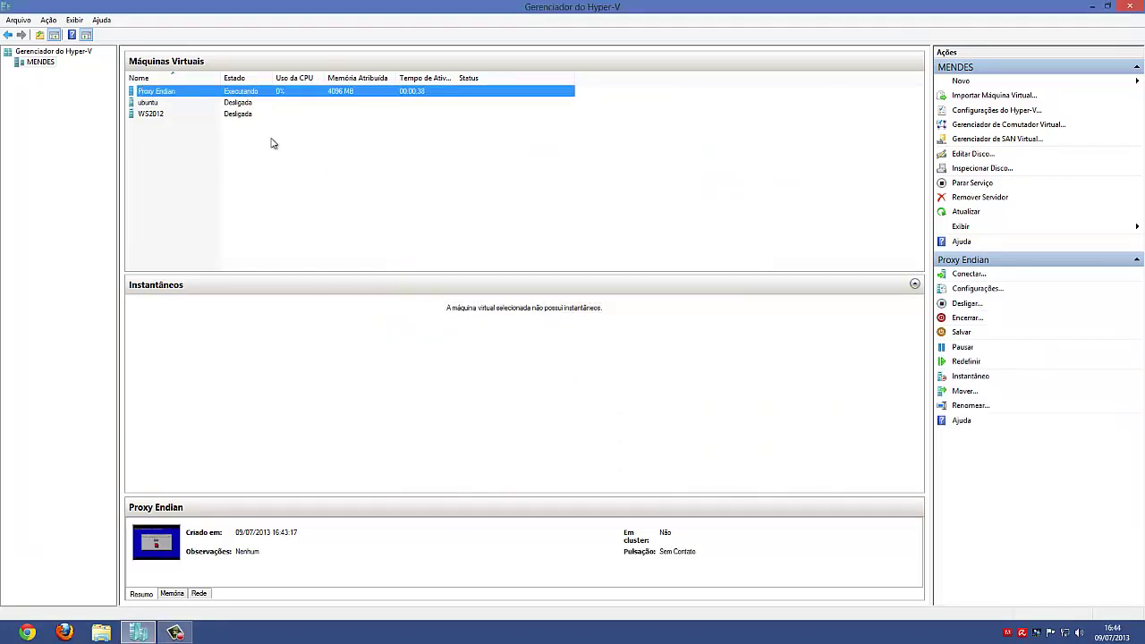
# Connect to the Proxy Endian virtual machine's console and move its window aside
pyautogui.rightClick(245, 94)
pyautogui.click(271, 102)
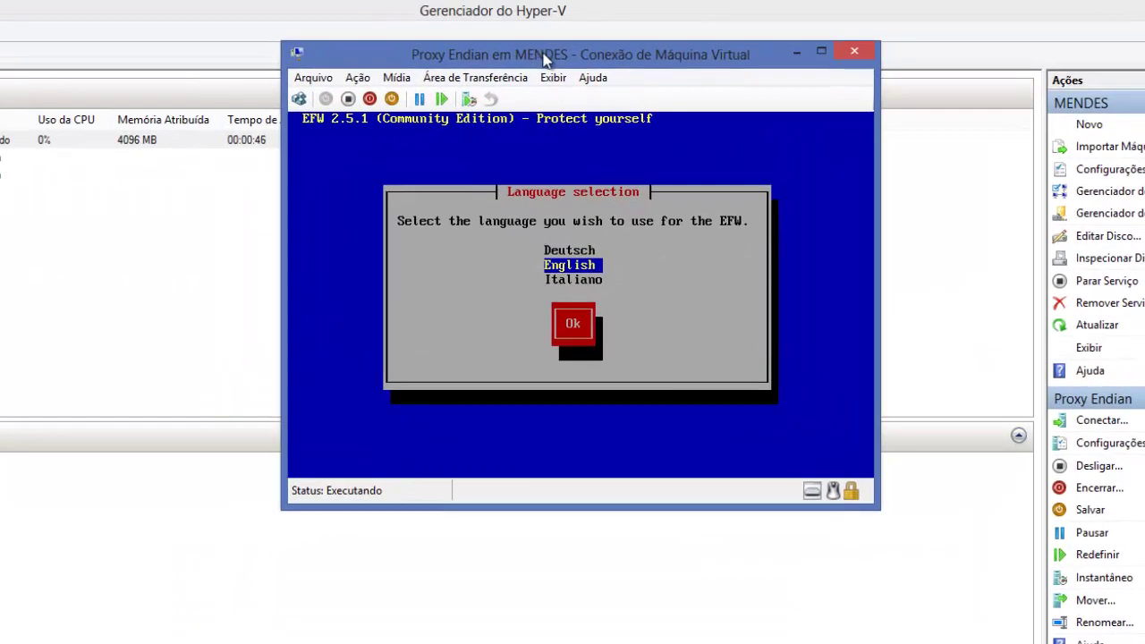
pyautogui.moveTo(603, 36); pyautogui.dragTo(565, 48)
pyautogui.moveTo(483, 79); pyautogui.dragTo(282, 89)
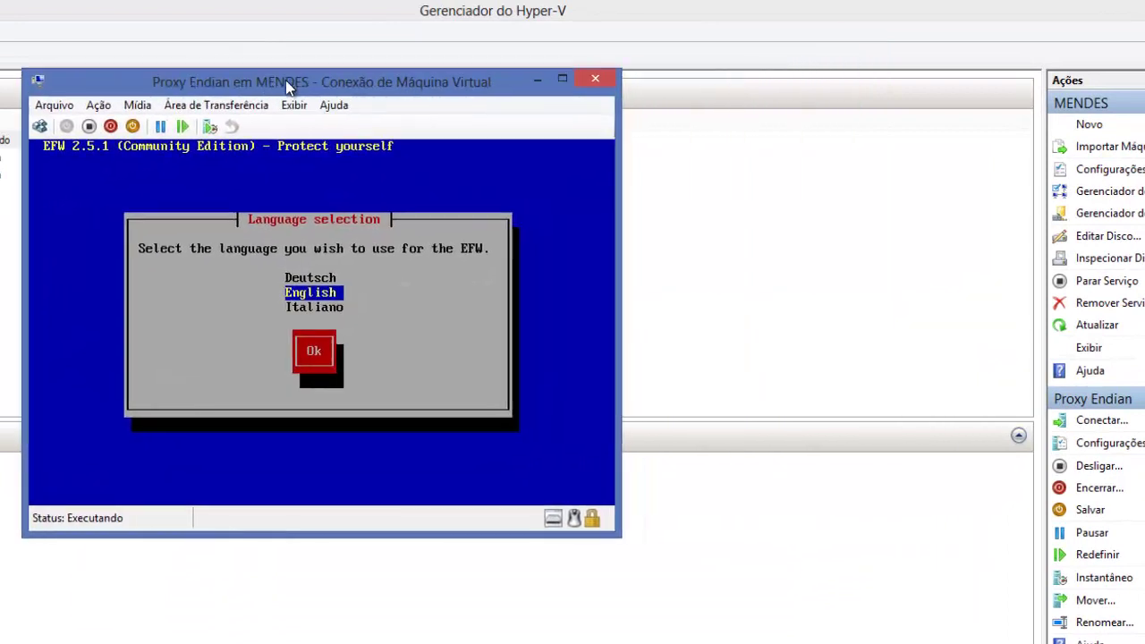
# Choose English as the EFW installer language and continue past the welcome message
pyautogui.click(364, 284)
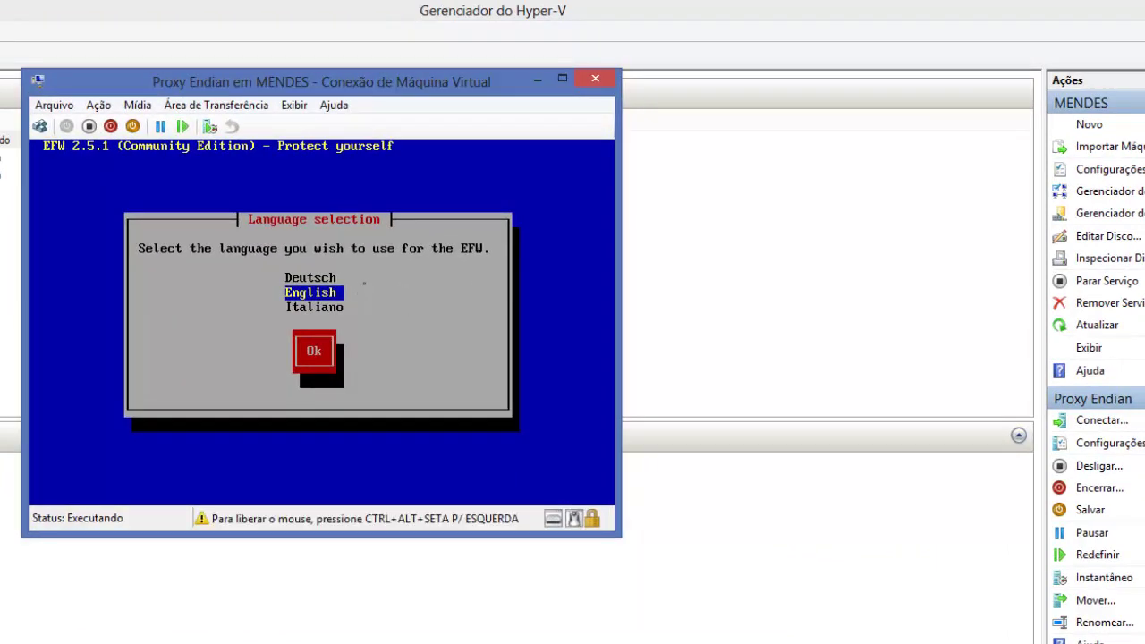
pyautogui.press('Return')
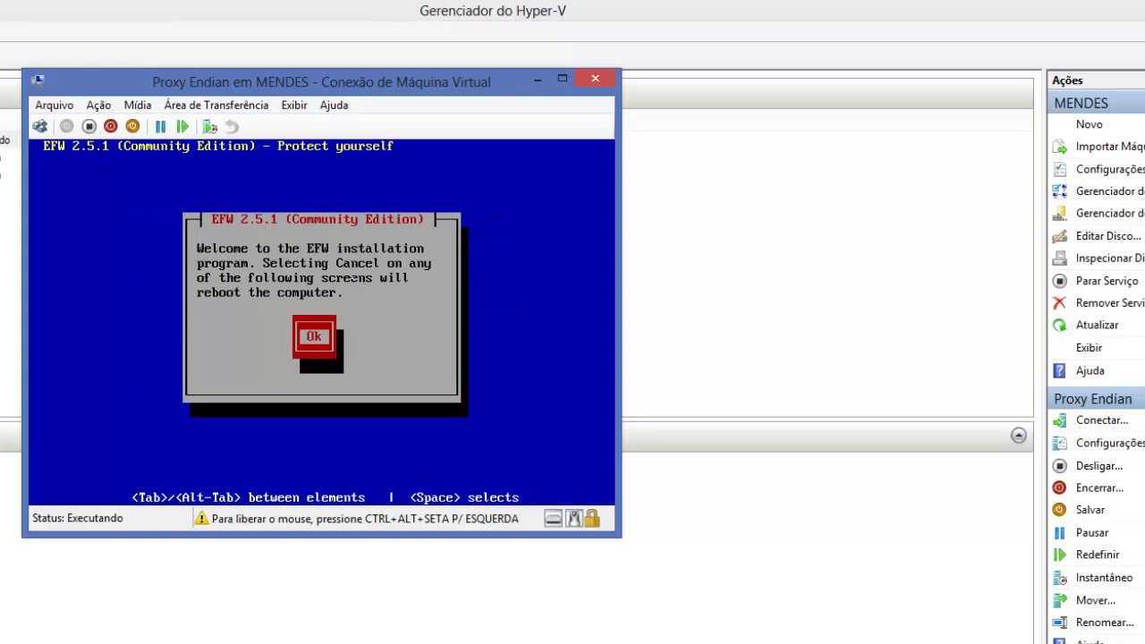
pyautogui.press('Return')
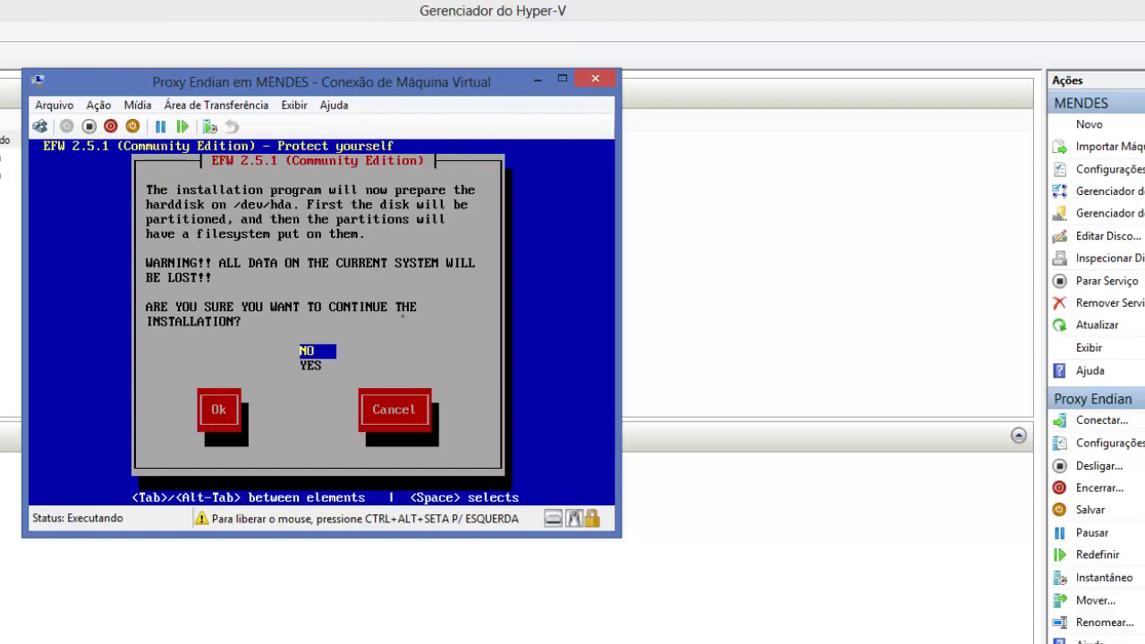
# Confirm the harddisk preparation with YES and choose NO for the console over serial
pyautogui.press('Down')
pyautogui.press('Return')
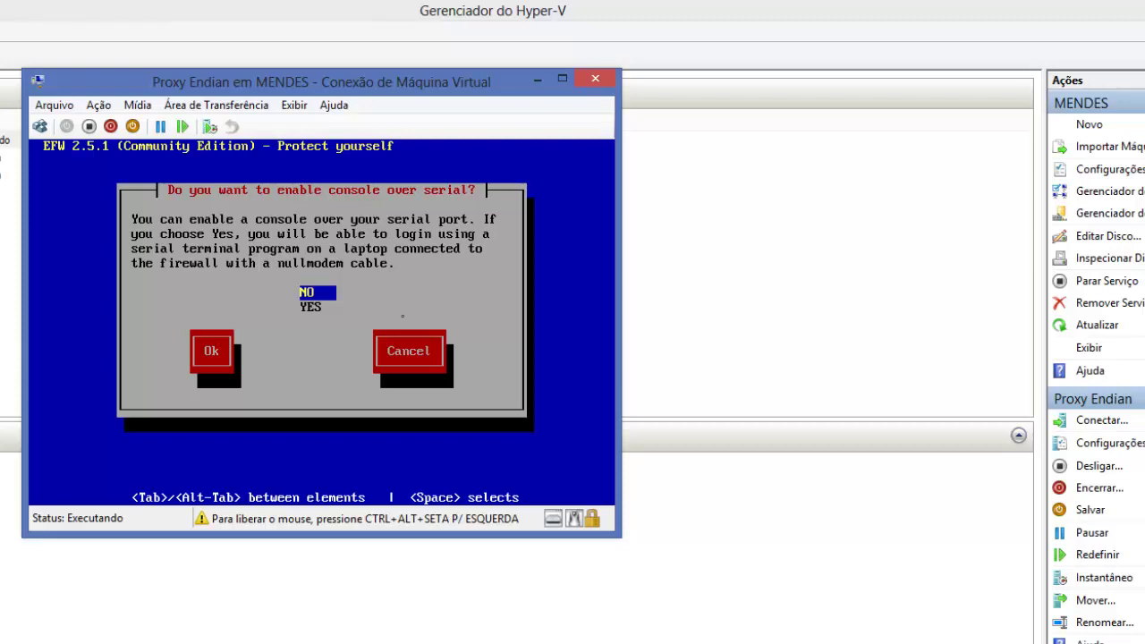
pyautogui.press('Return')
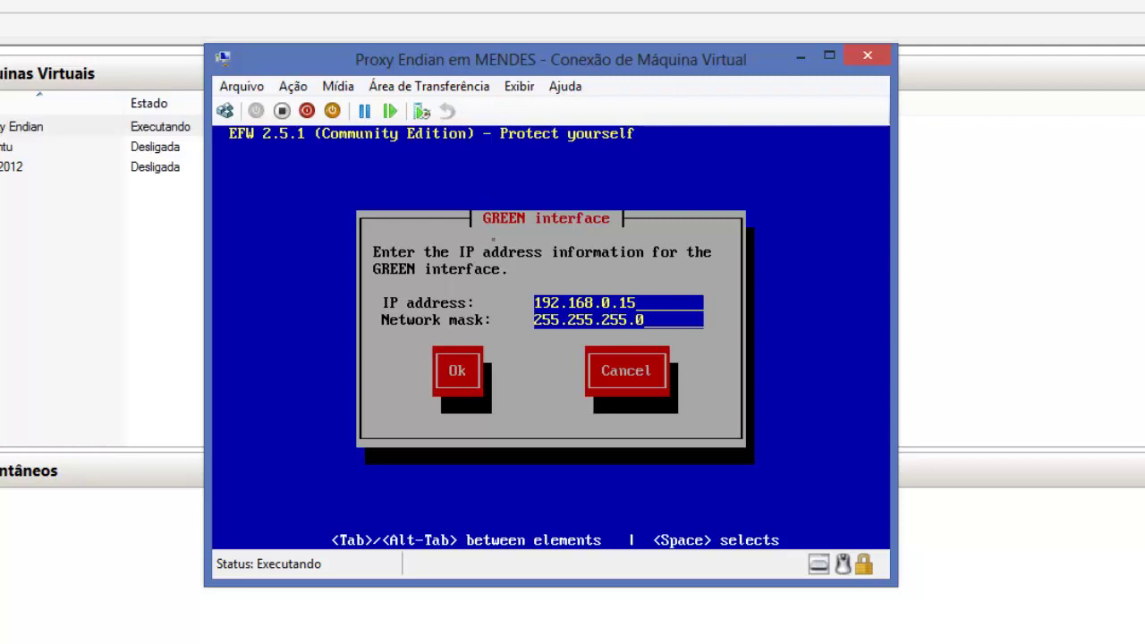
# Set the GREEN interface IP address to 192.168.1.150, keep the network mask, and complete the EFW installation
pyautogui.press('Left')
pyautogui.press('Left')
pyautogui.press('Delete')
pyautogui.write('1')
pyautogui.press('BackSpace')
pyautogui.press('BackSpace')
pyautogui.write('150')
pyautogui.click(496, 330)
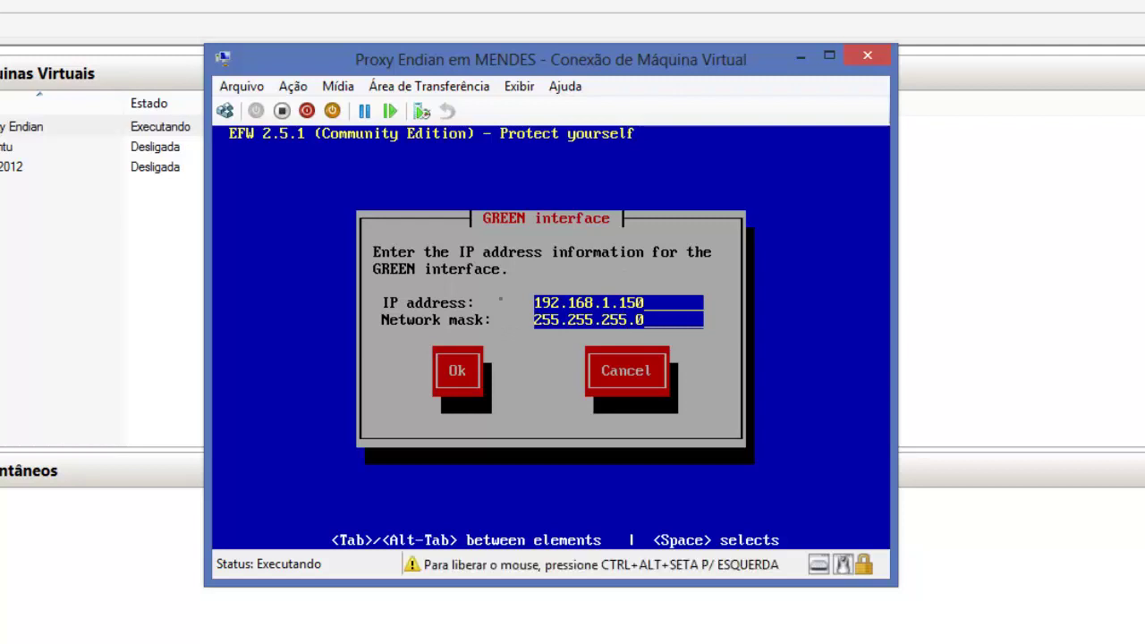
pyautogui.press('Tab')
pyautogui.press('Return')
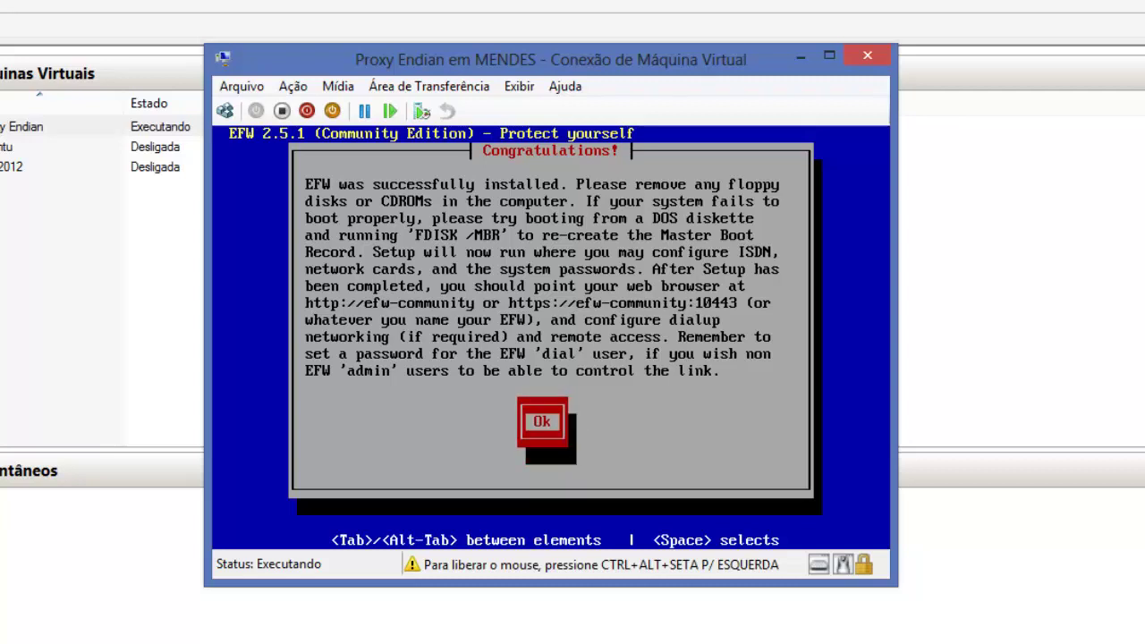
pyautogui.press('Return')
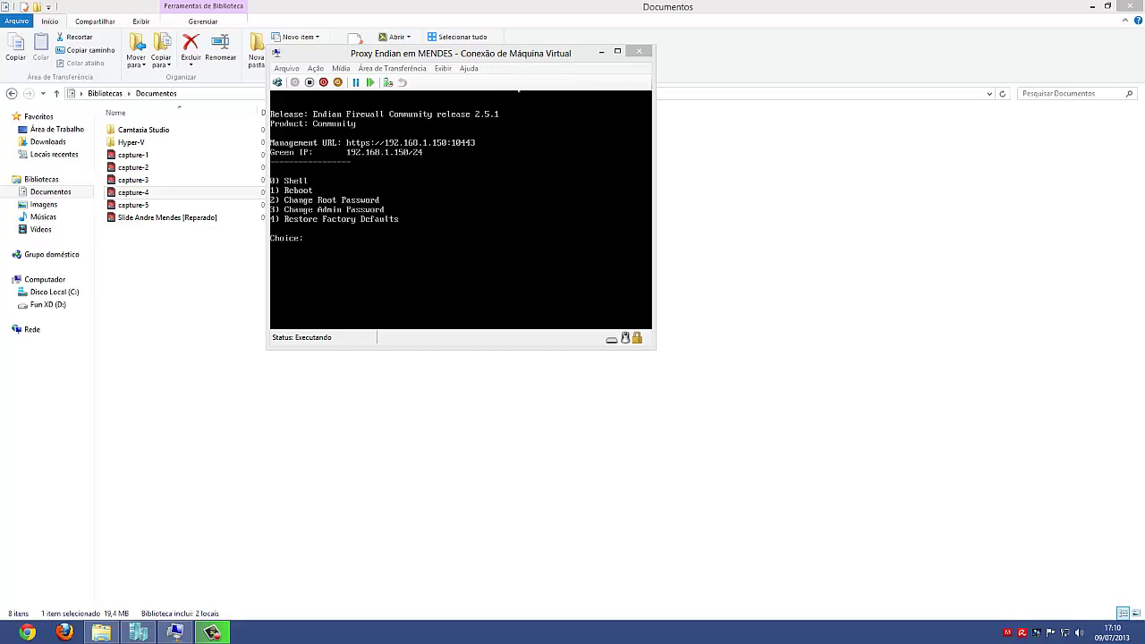
# Turn off the Proxy Endian virtual machine and return to the Hyper-V Manager
pyautogui.click(546, 58)
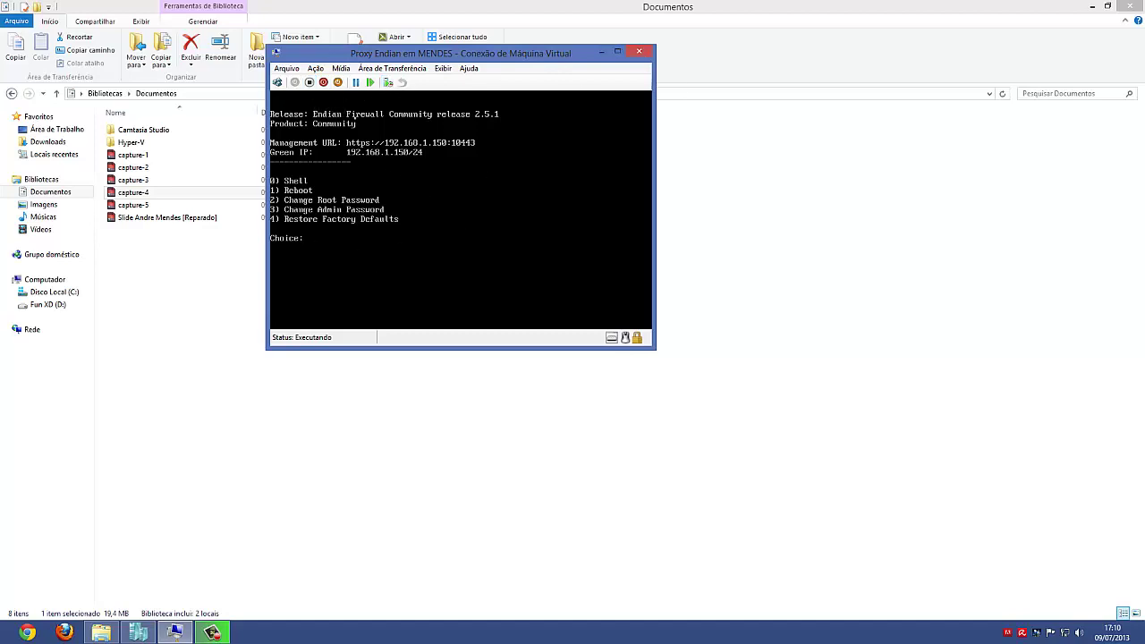
pyautogui.click(309, 83)
pyautogui.click(139, 632)
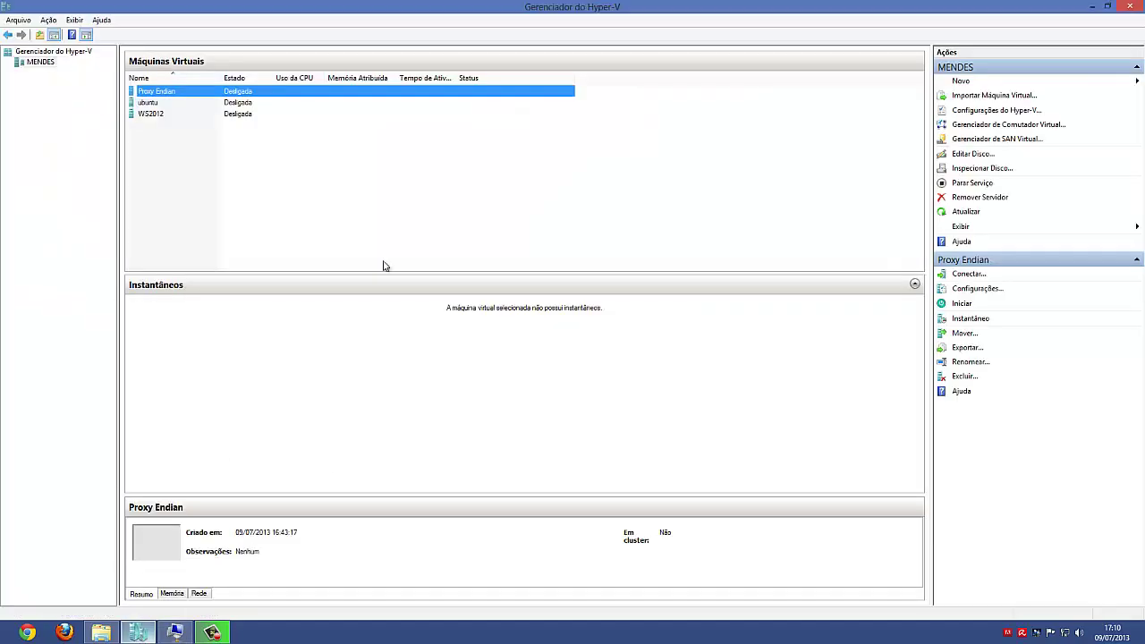
# In the Proxy Endian virtual machine's settings, set both the startup RAM and the minimum RAM to 1024 MB
pyautogui.rightClick(198, 95)
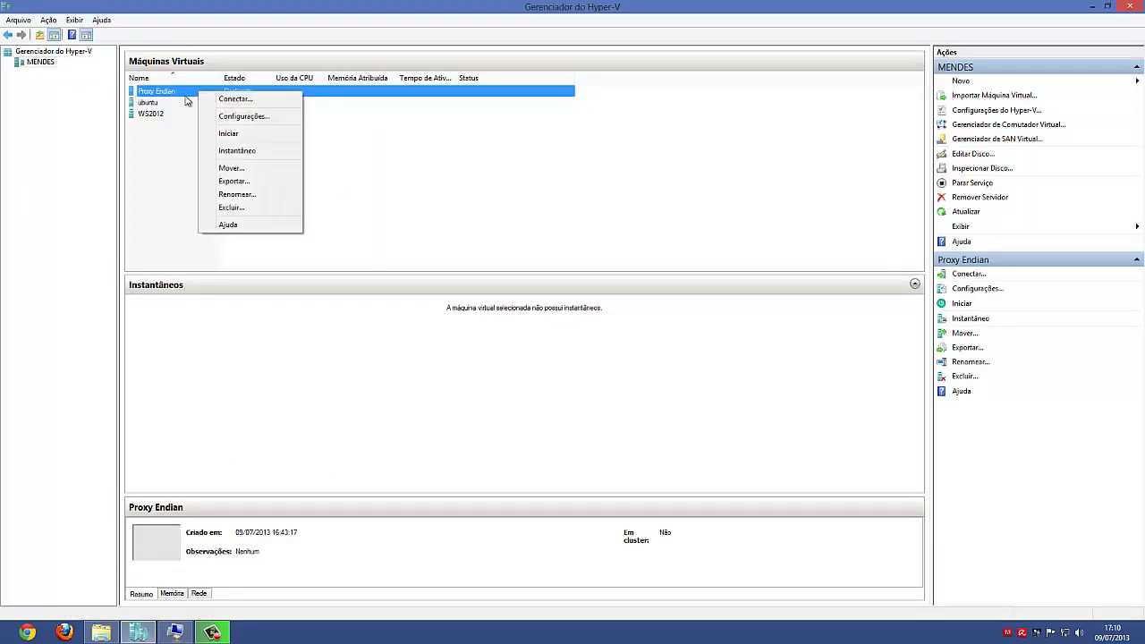
pyautogui.click(229, 118)
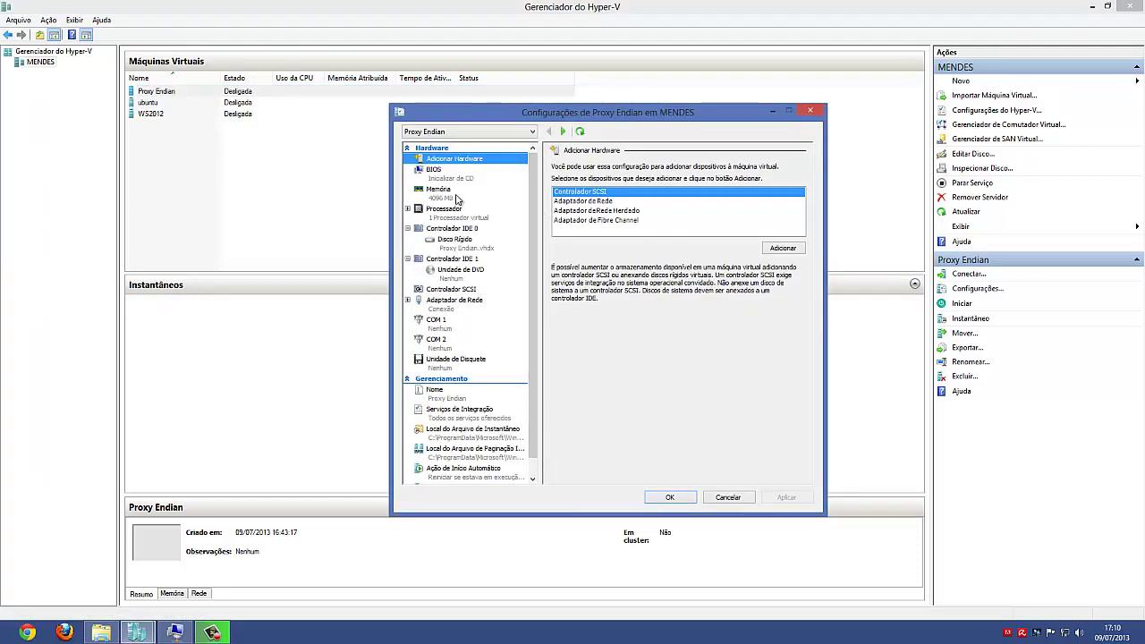
pyautogui.click(454, 198)
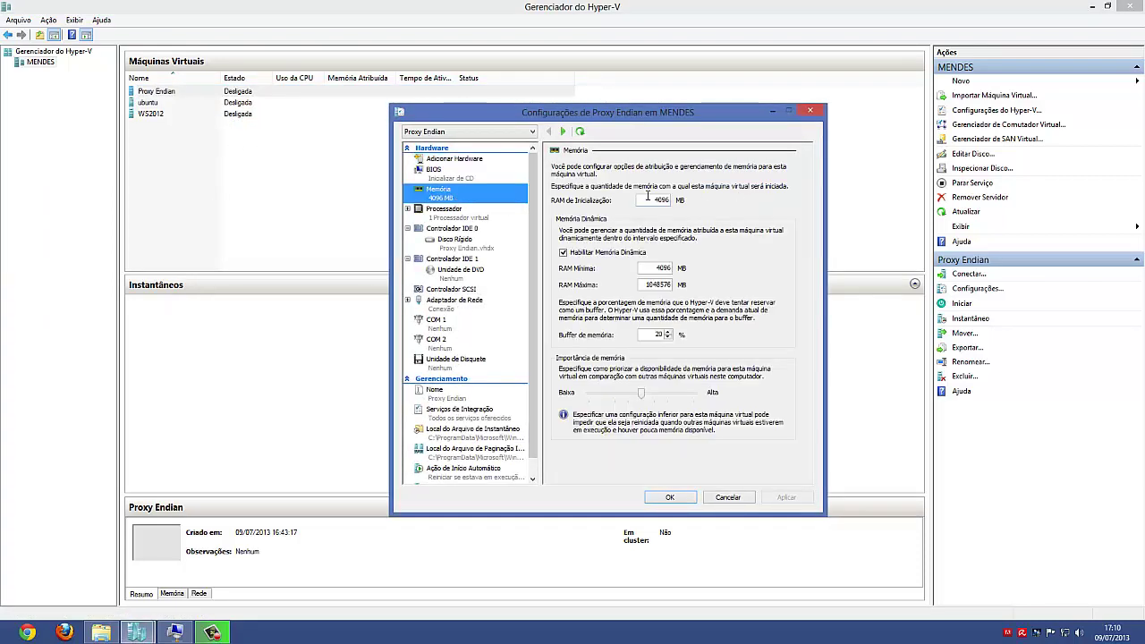
pyautogui.write('12')
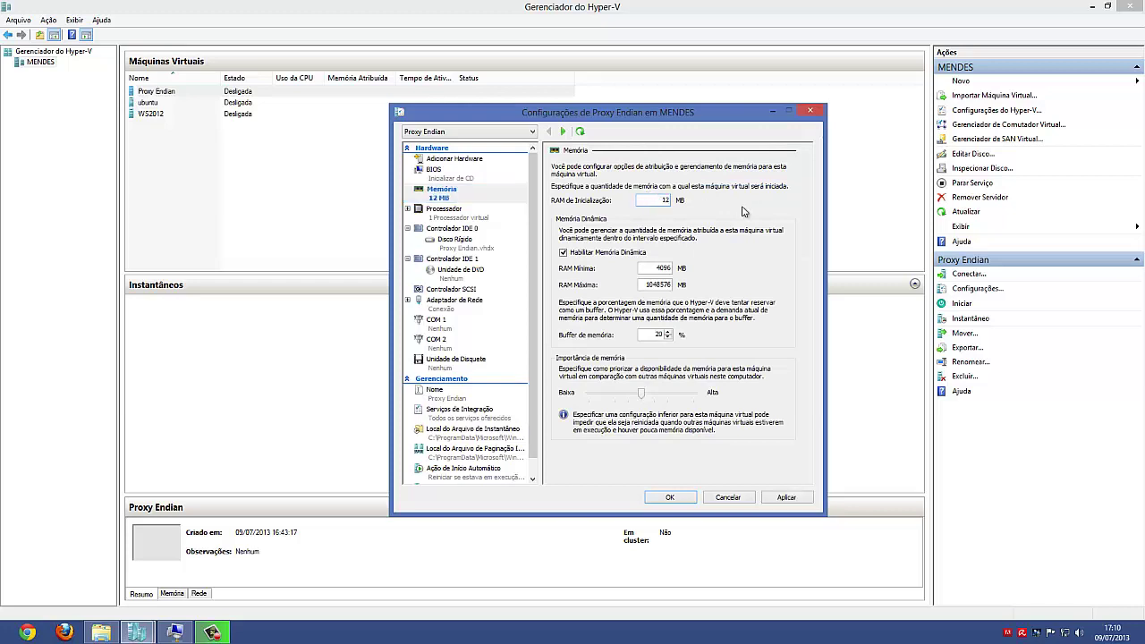
pyautogui.press('BackSpace')
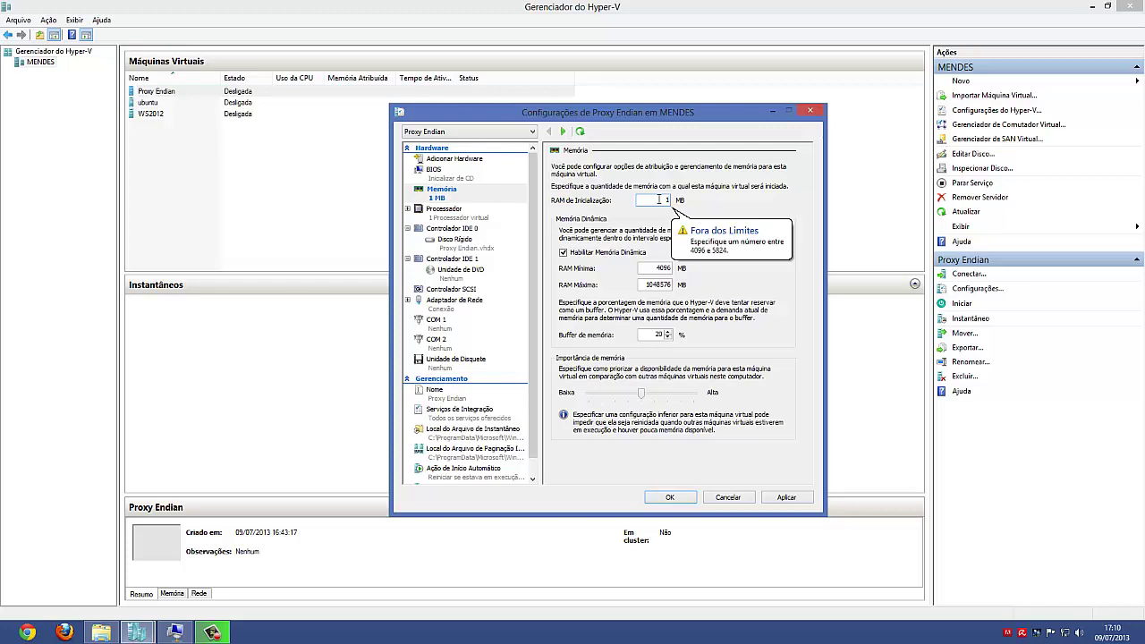
pyautogui.write('024')
pyautogui.doubleClick(645, 268)
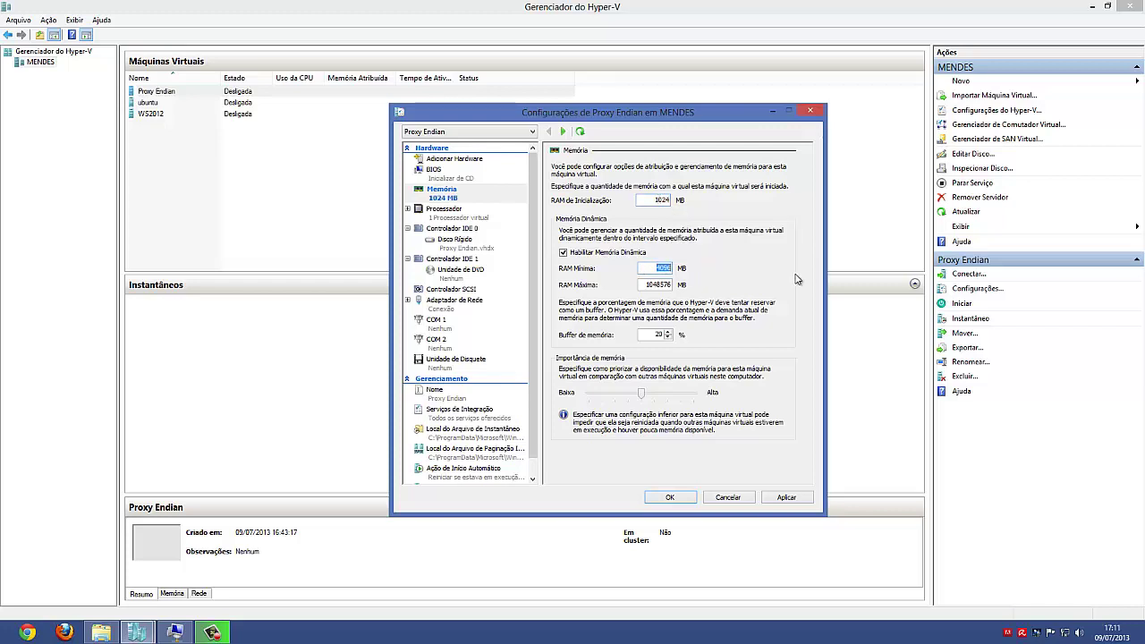
pyautogui.write('1024')
# Add a legacy network adapter (Adaptador de Rede Herdado) to the Proxy Endian virtual machine's hardware
pyautogui.scroll(-1, 535, 195)
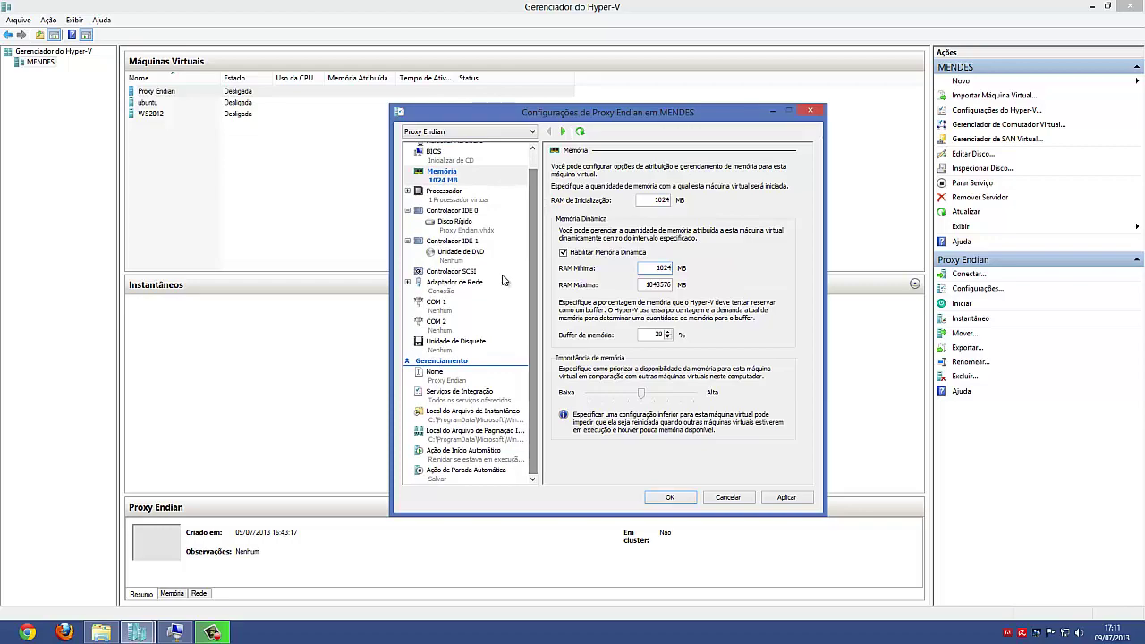
pyautogui.click(456, 282)
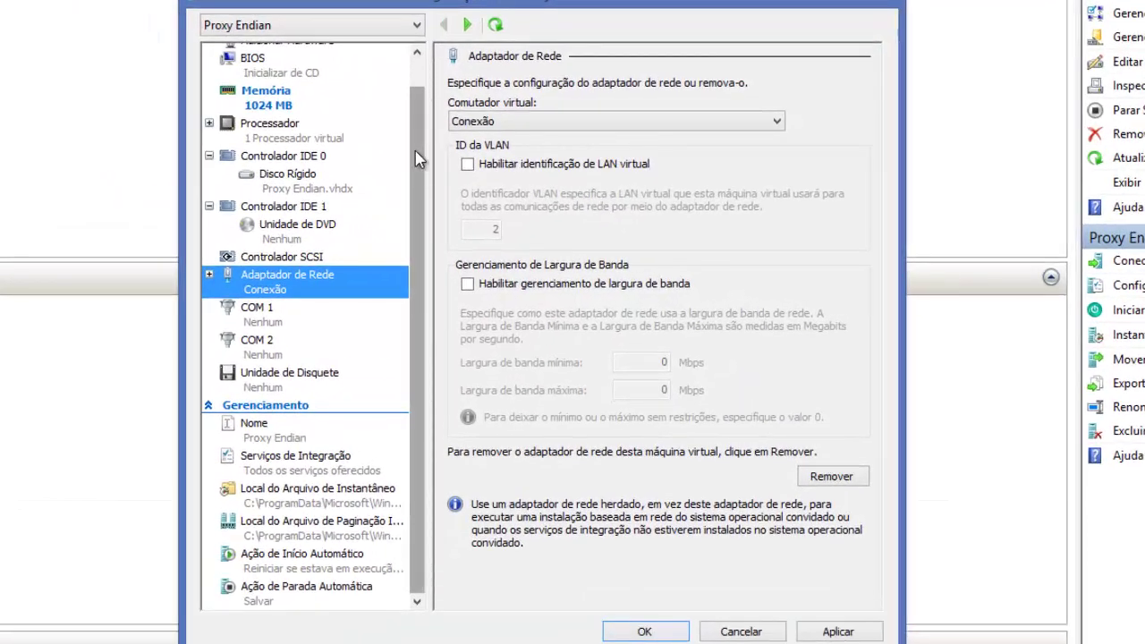
pyautogui.scroll(2, 420, 159)
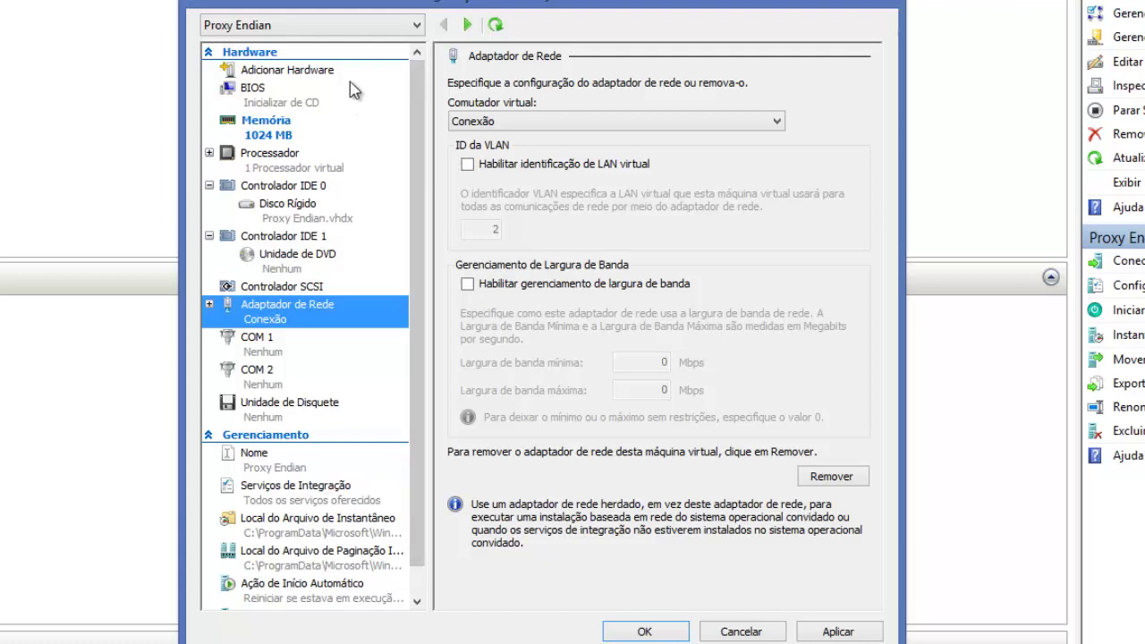
pyautogui.click(326, 72)
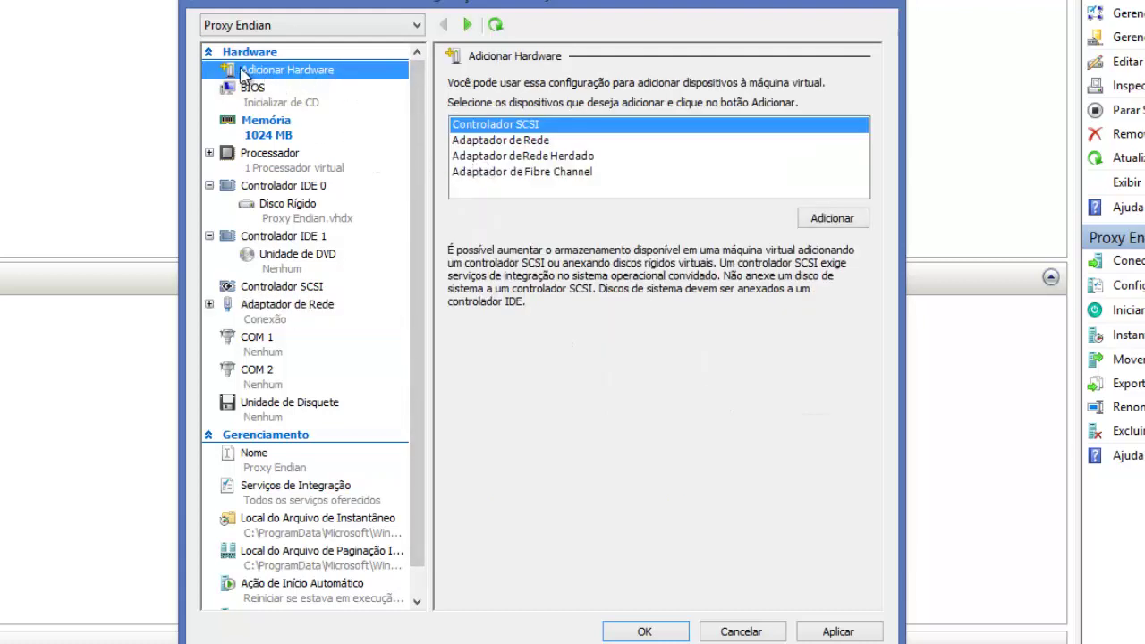
pyautogui.click(483, 157)
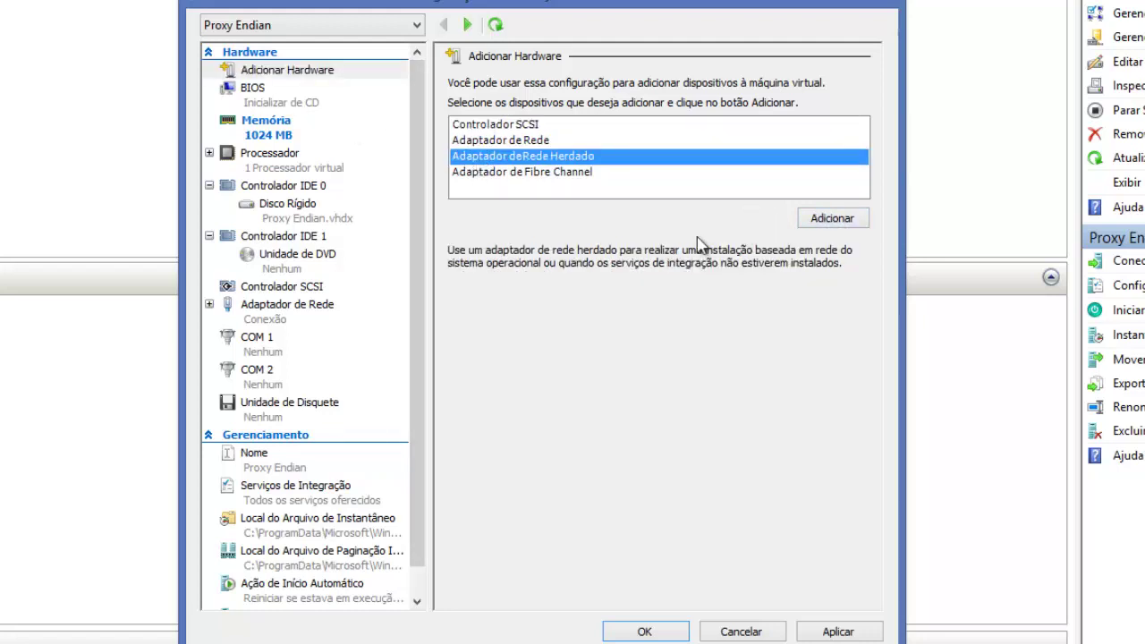
pyautogui.click(821, 222)
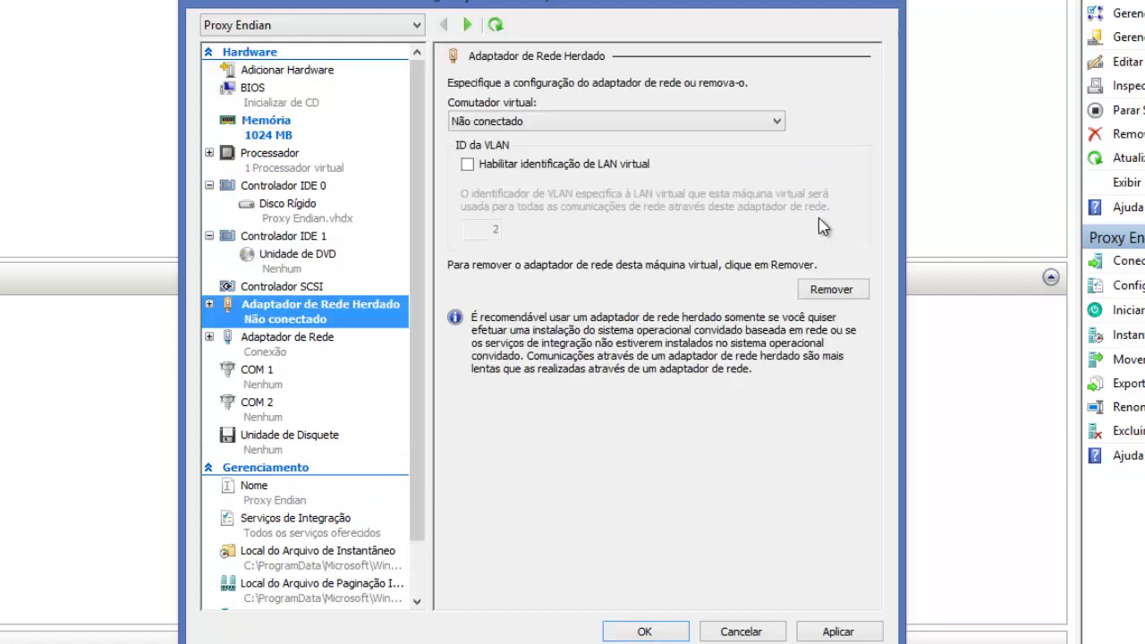
# Connect the legacy network adapter to the Conexão virtual switch and apply the change
pyautogui.click(529, 127)
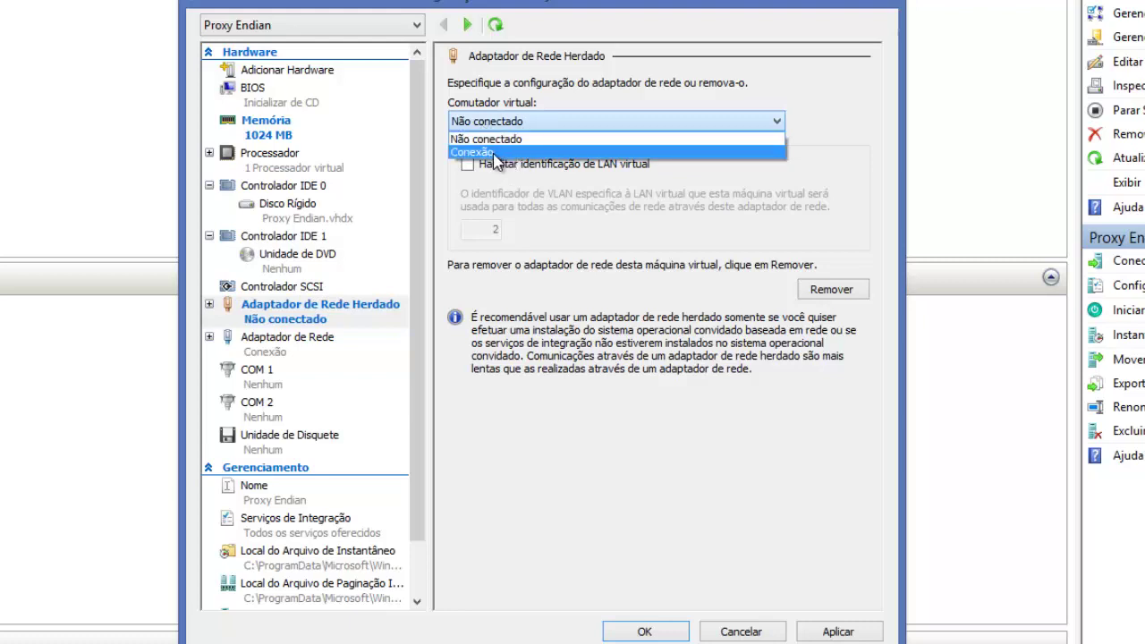
pyautogui.click(501, 154)
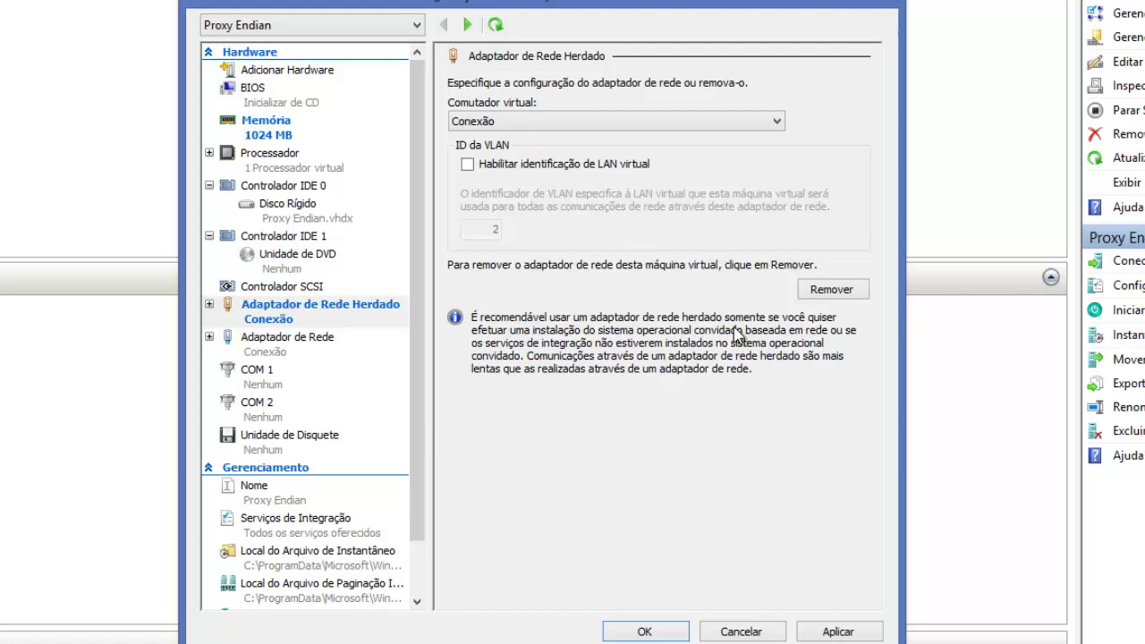
pyautogui.click(837, 632)
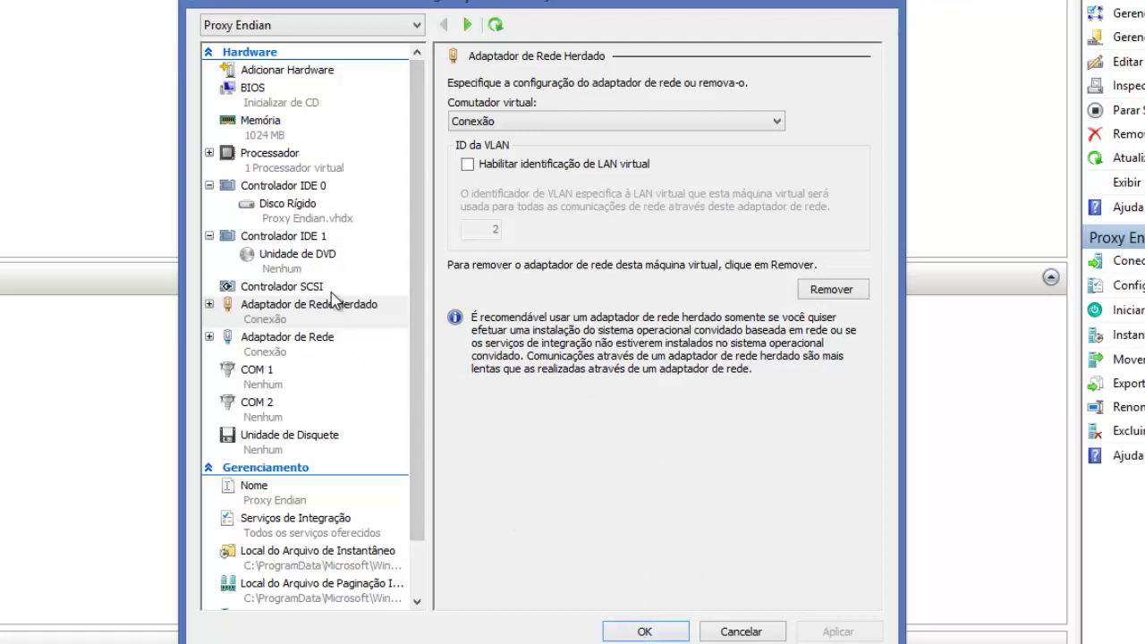
pyautogui.click(317, 319)
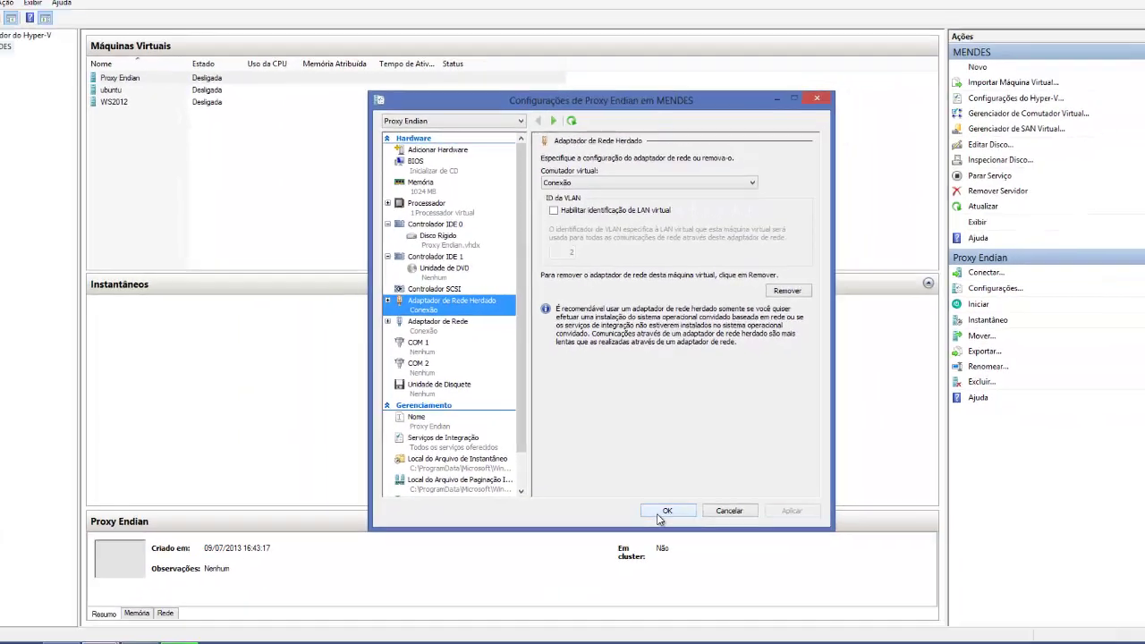
# Confirm the virtual machine's settings and start Proxy Endian
pyautogui.click(645, 632)
pyautogui.rightClick(198, 90)
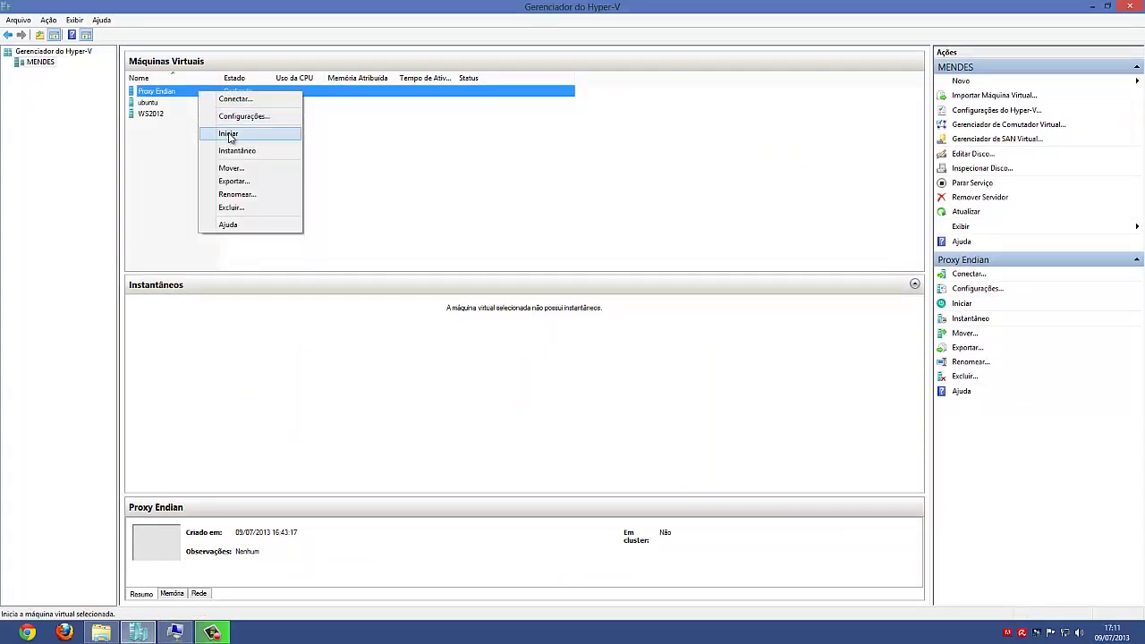
pyautogui.click(229, 135)
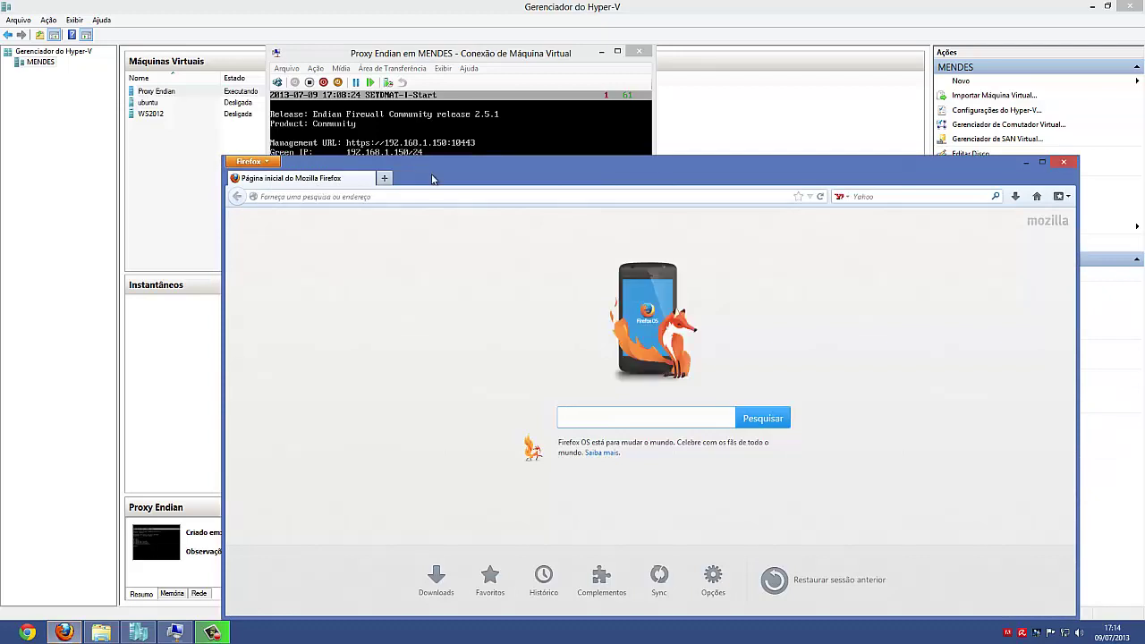
pyautogui.moveTo(430, 176); pyautogui.dragTo(709, 85)
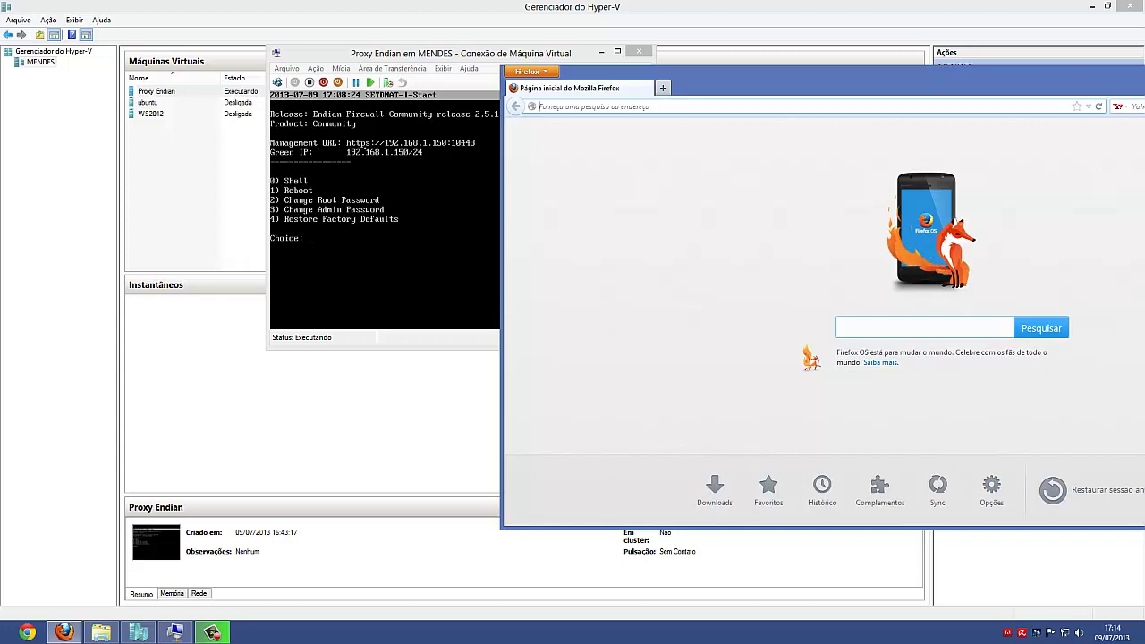
pyautogui.write('https:')
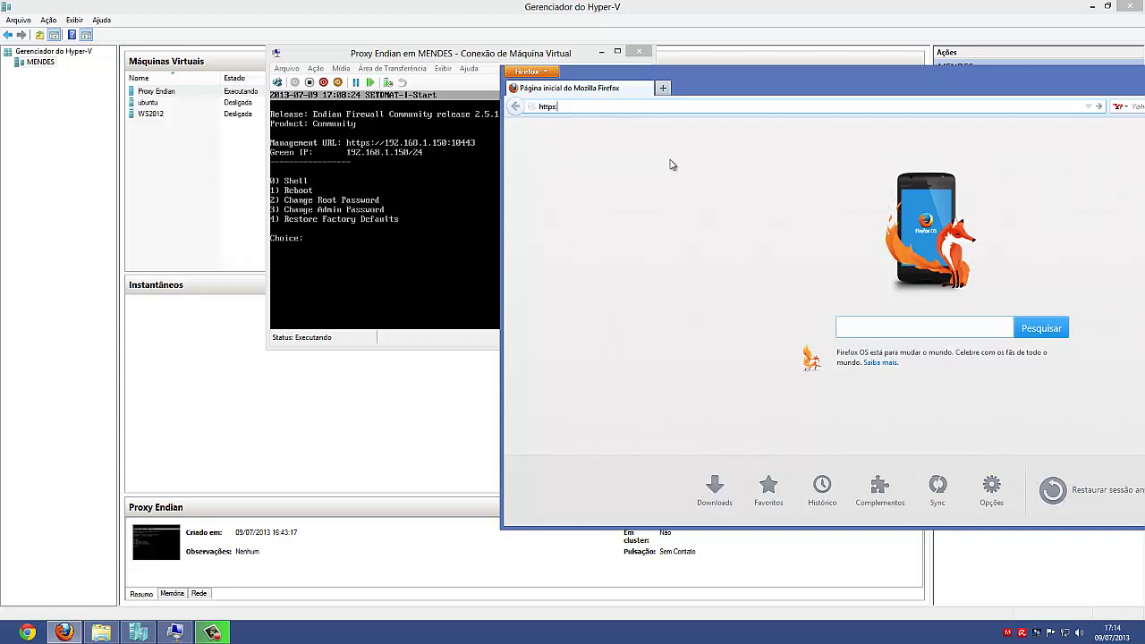
pyautogui.write('//192.168.1.150:10')
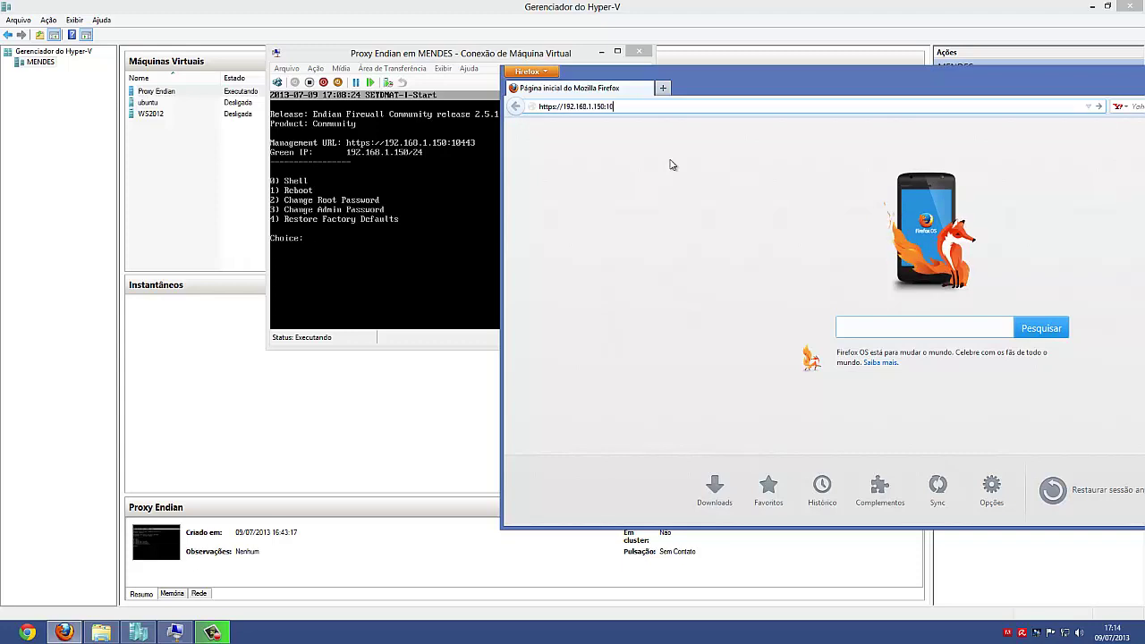
pyautogui.write('443')
pyautogui.press('Return')
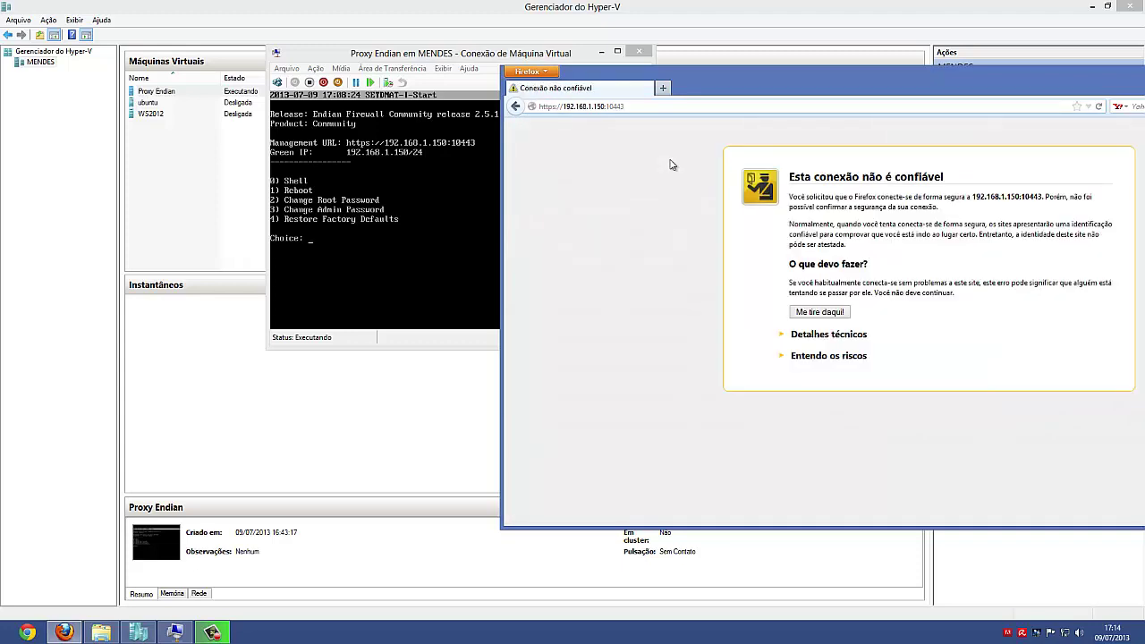
pyautogui.moveTo(729, 79); pyautogui.dragTo(426, 56)
pyautogui.doubleClick(425, 56)
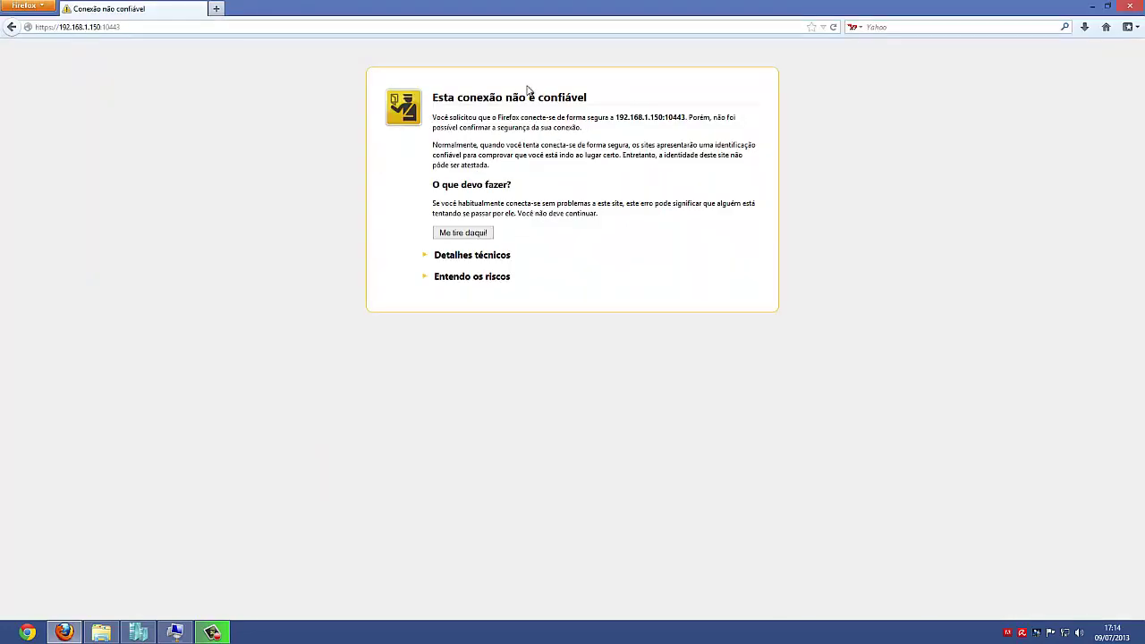
pyautogui.moveTo(615, 107); pyautogui.dragTo(420, 105)
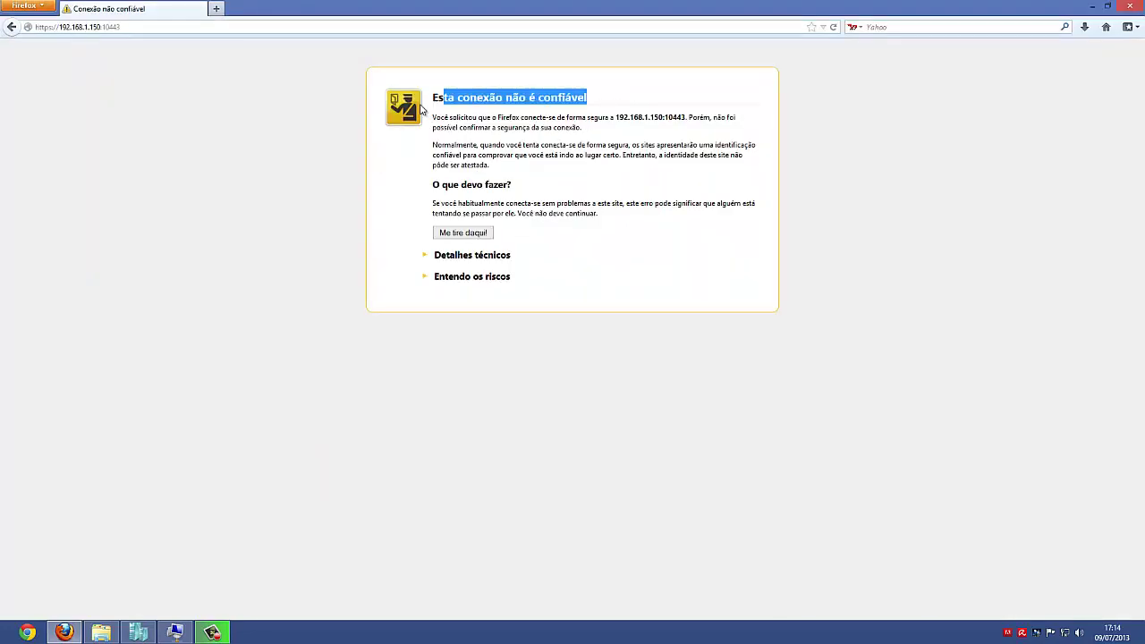
pyautogui.click(310, 252)
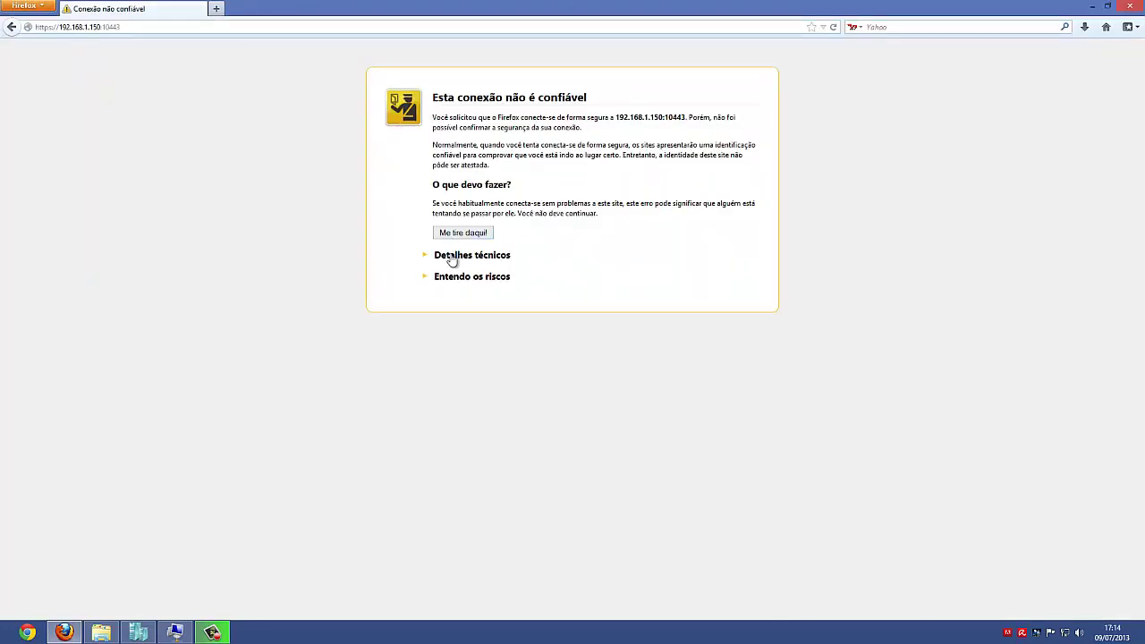
pyautogui.click(474, 256)
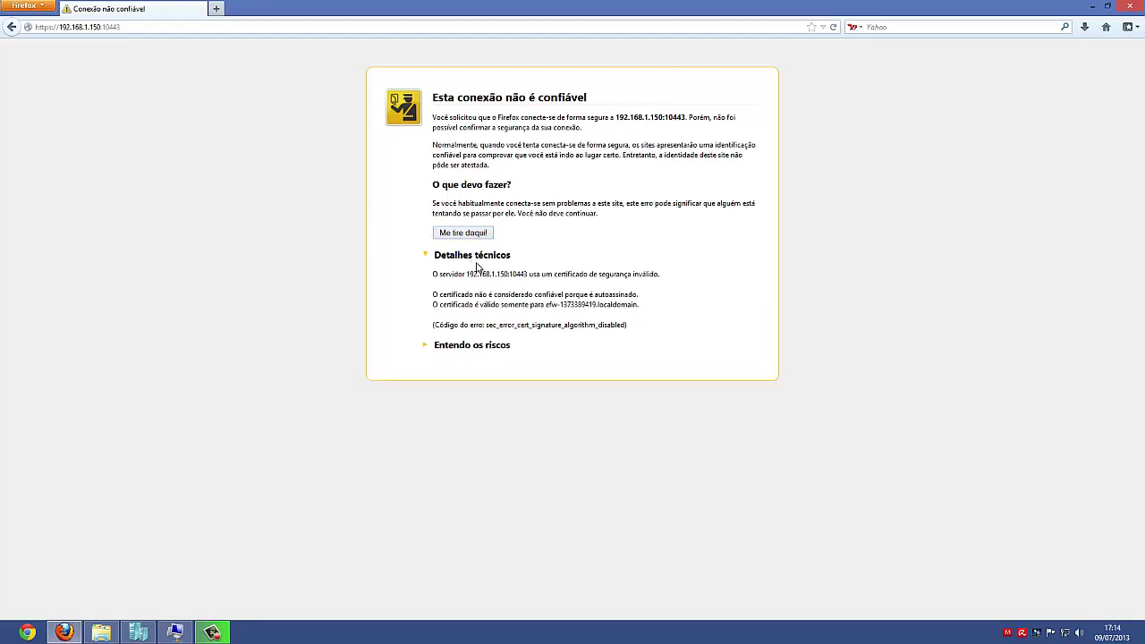
pyautogui.click(466, 346)
pyautogui.click(499, 432)
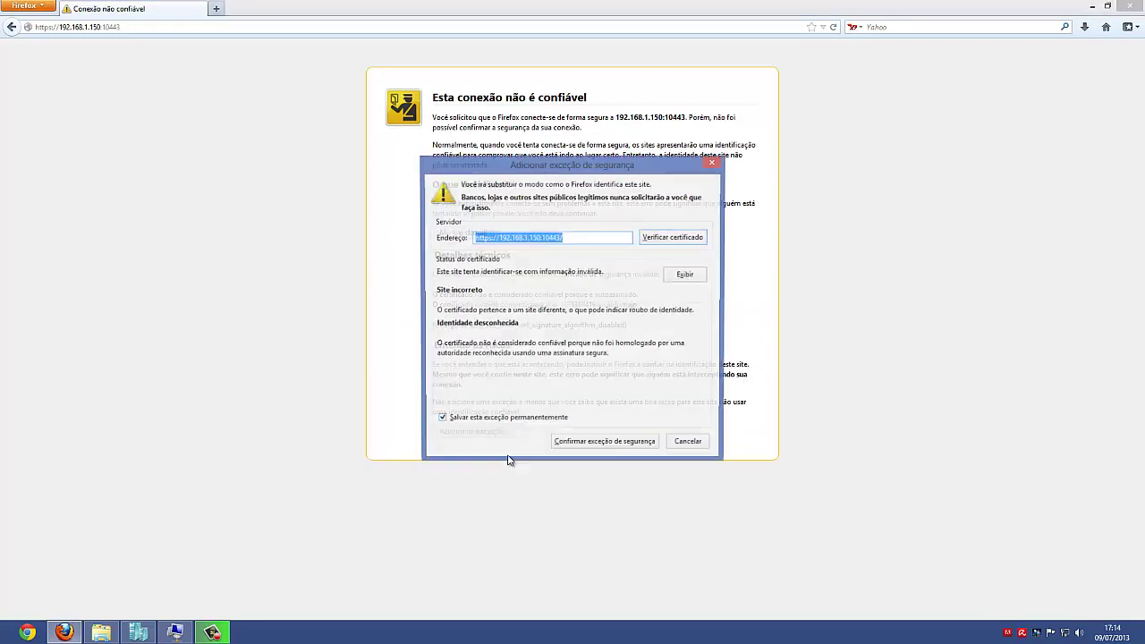
pyautogui.click(586, 445)
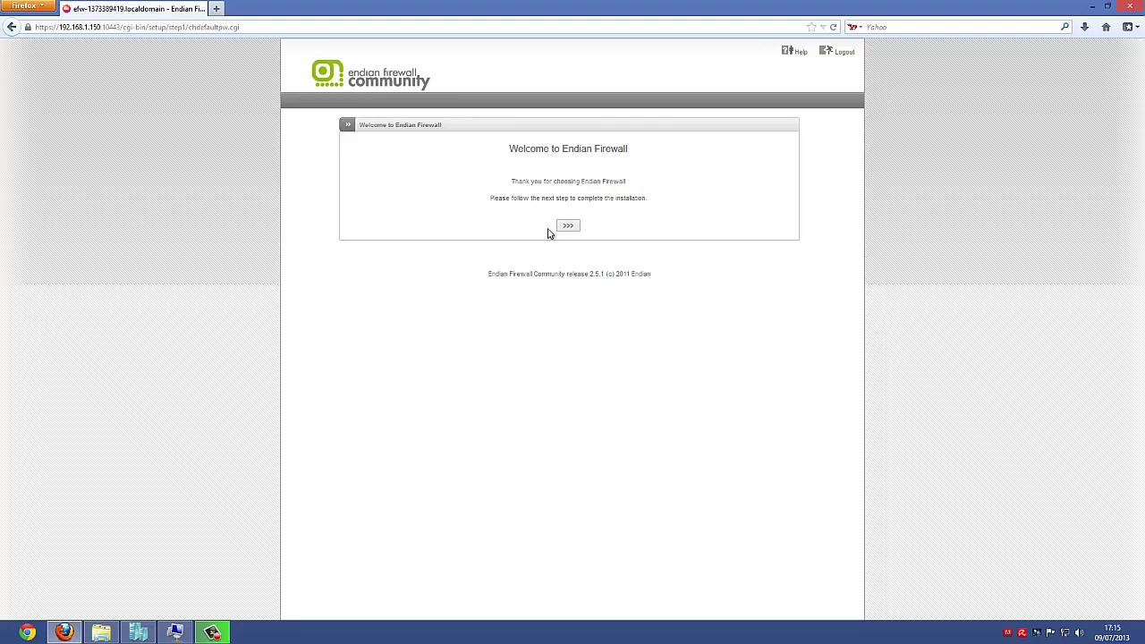
# Continue past the Endian Firewall welcome page and choose Portuguese (Brazil) as the language
pyautogui.click(568, 225)
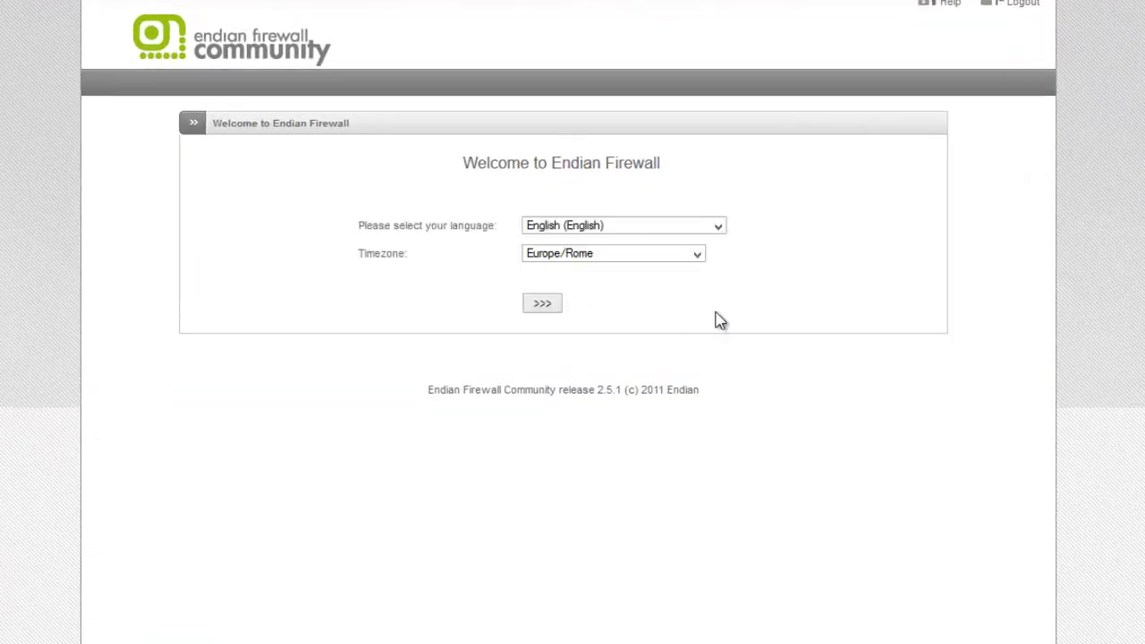
pyautogui.click(630, 226)
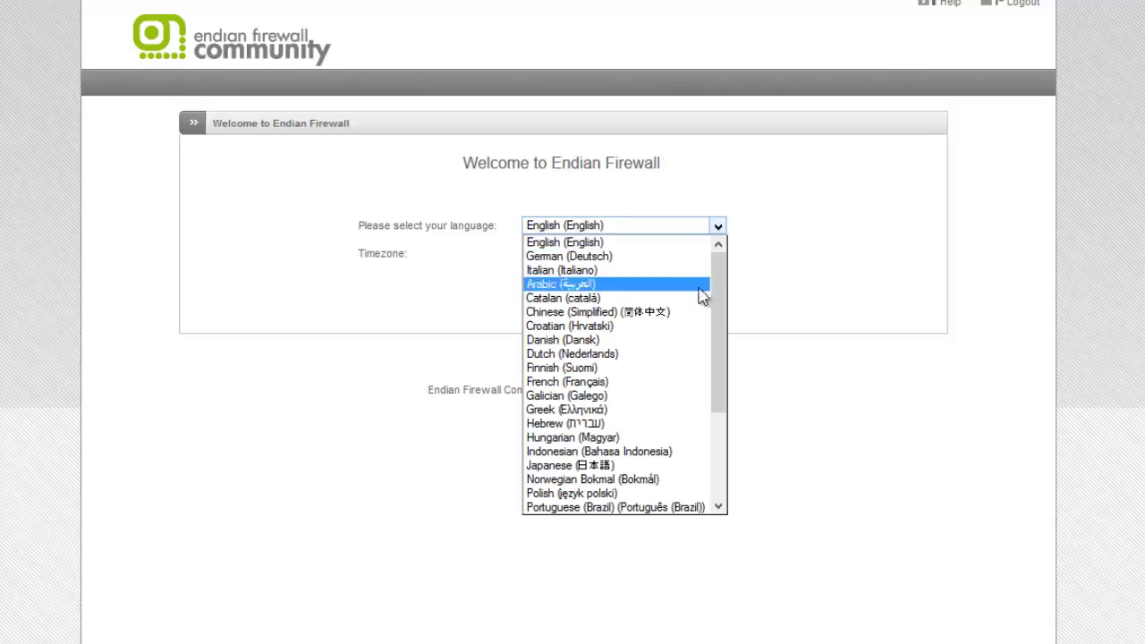
pyautogui.moveTo(714, 297); pyautogui.dragTo(713, 333)
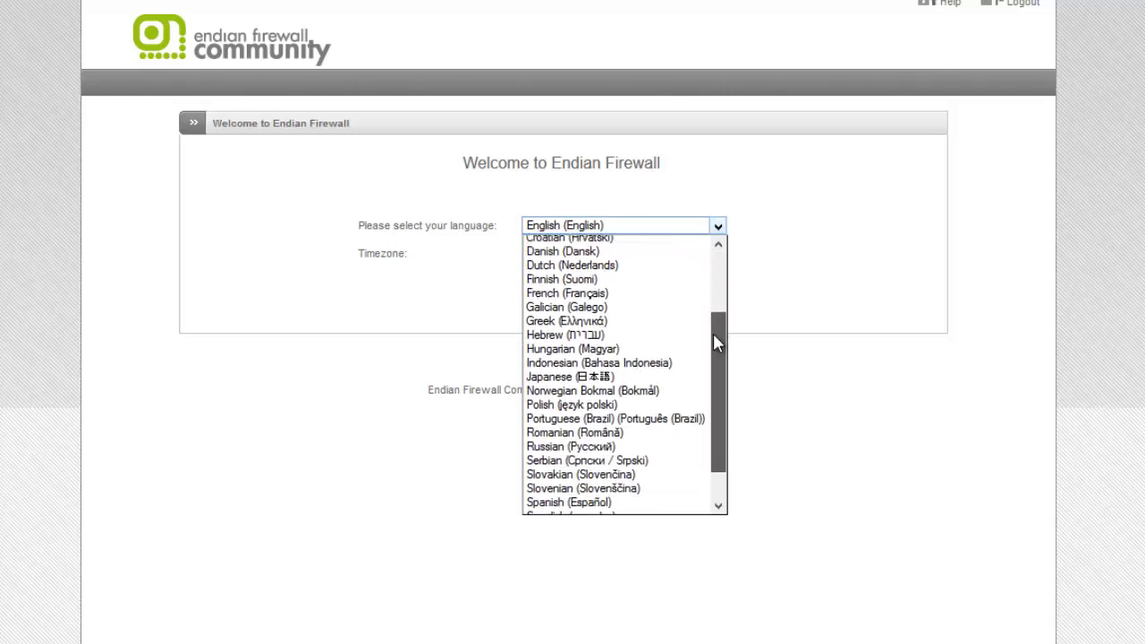
pyautogui.click(598, 419)
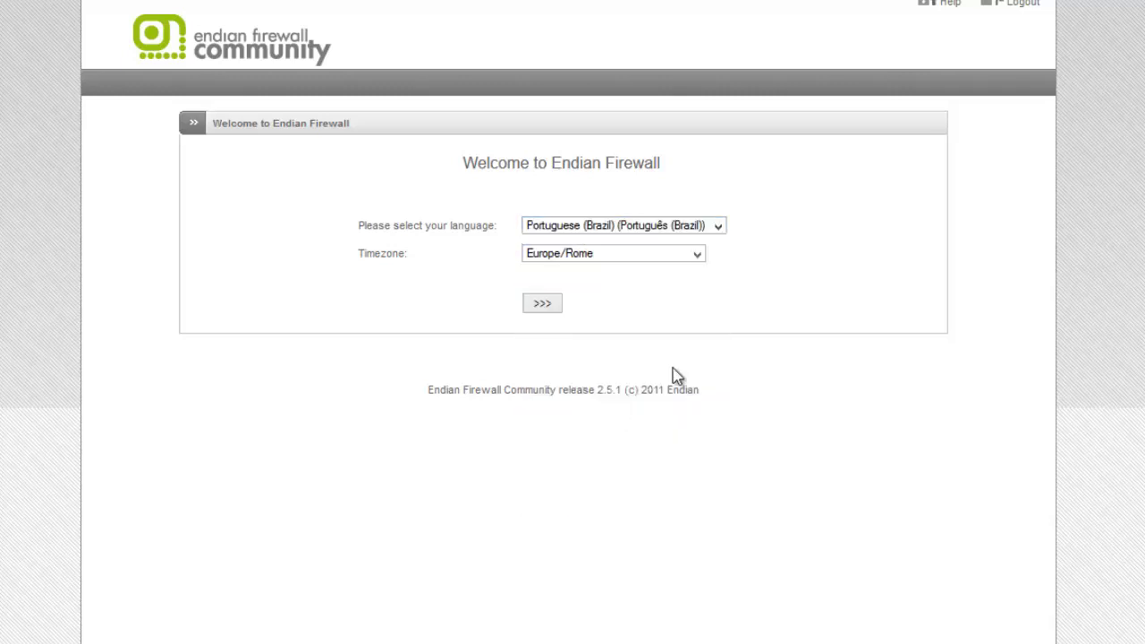
# Set the timezone to America/Sao_Paulo and continue to the license page
pyautogui.click(583, 253)
pyautogui.moveTo(696, 475); pyautogui.dragTo(701, 395)
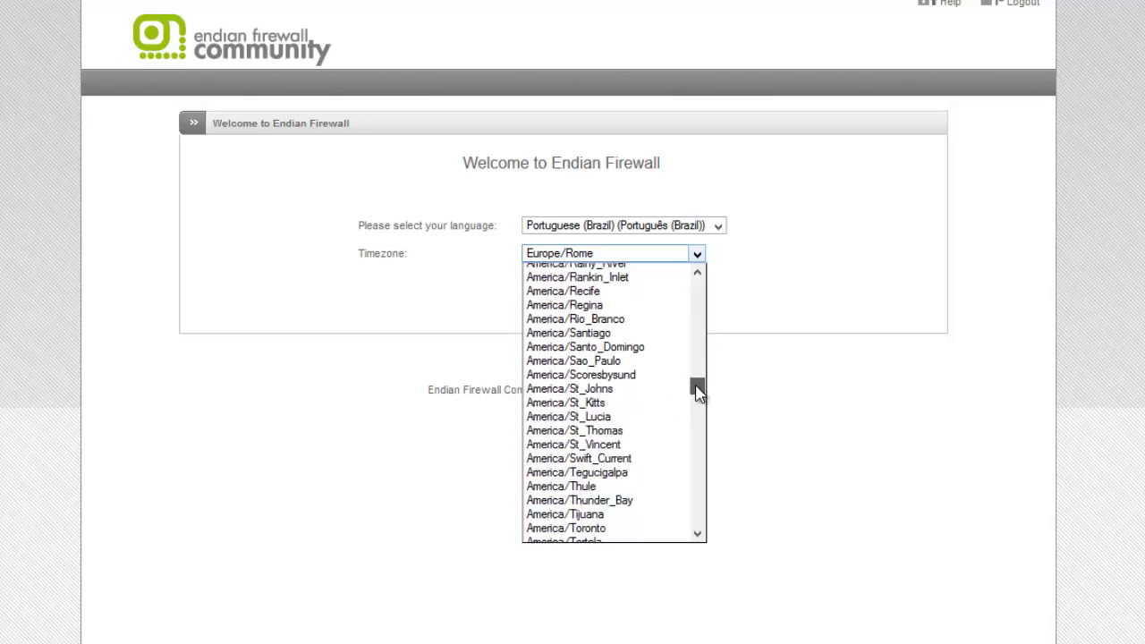
pyautogui.click(595, 360)
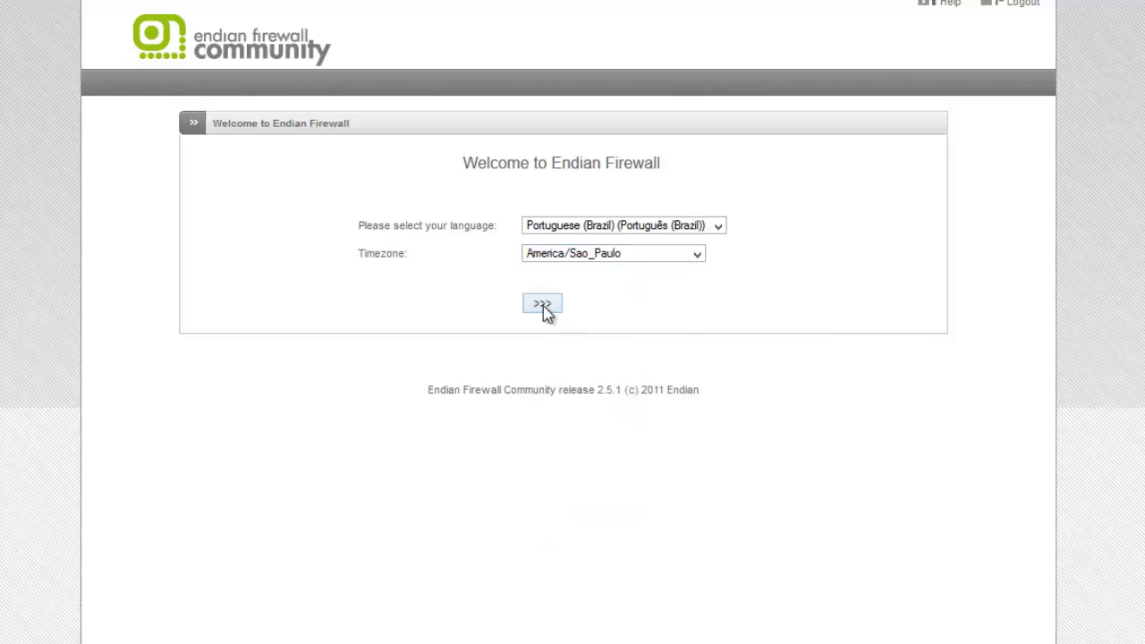
pyautogui.click(543, 305)
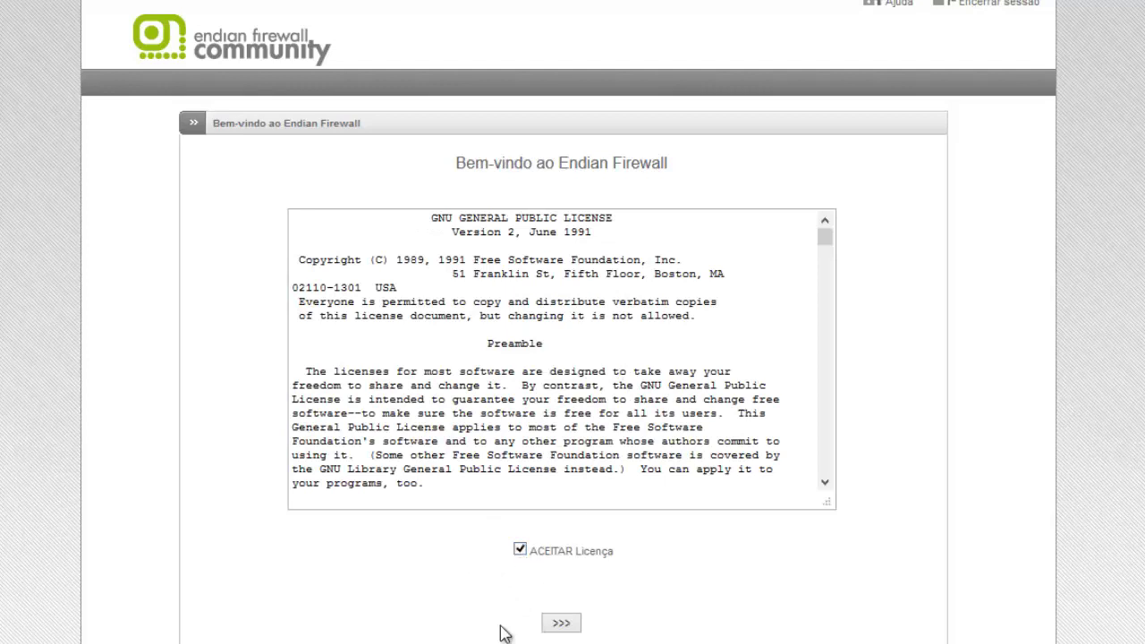
# Accept the GNU General Public License and continue without restoring a backup
pyautogui.click(561, 624)
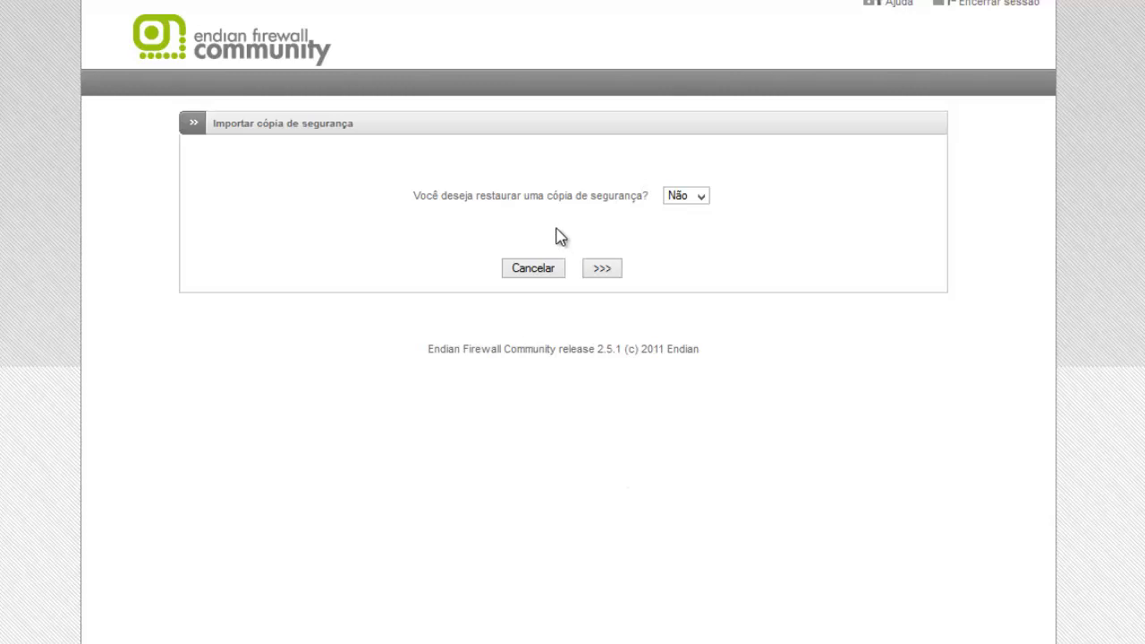
pyautogui.click(614, 267)
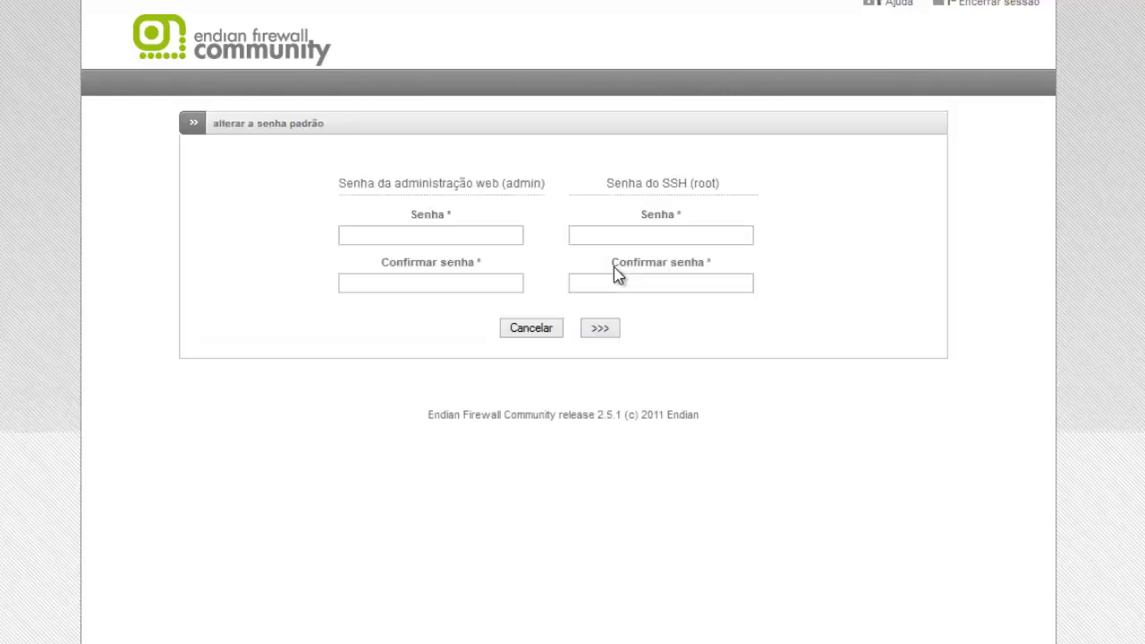
# Enter and confirm the web administration (admin) password and the SSH (root) password, and continue to the network setup wizard
pyautogui.click(432, 234)
pyautogui.write('•••••••••')
pyautogui.press('Tab')
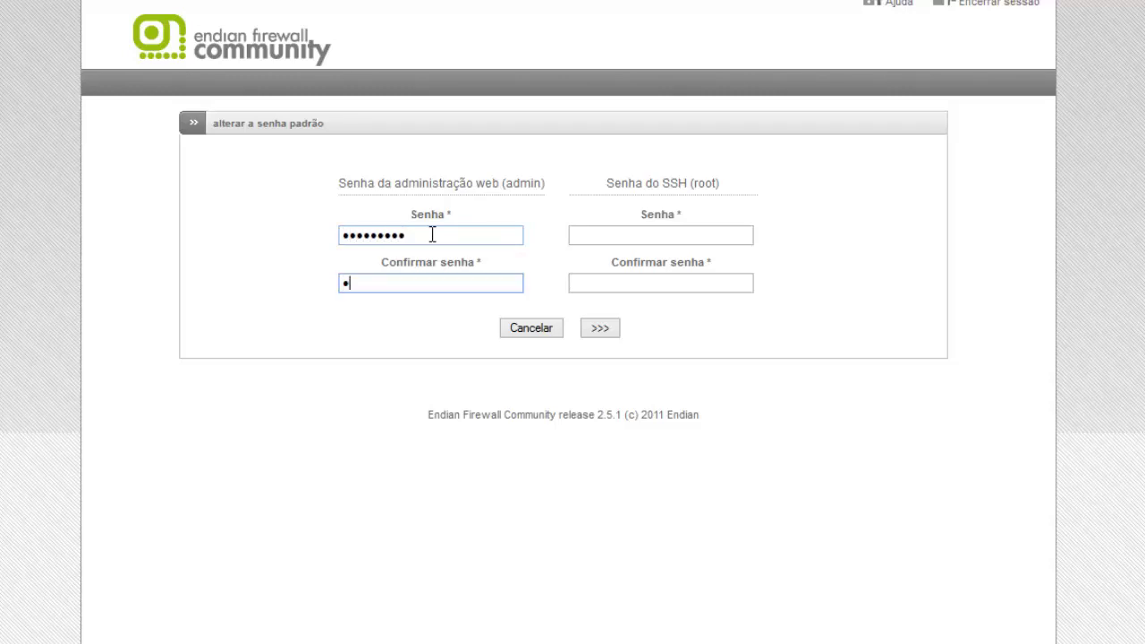
pyautogui.write('•••••••••')
pyautogui.press('Tab')
pyautogui.write('•')
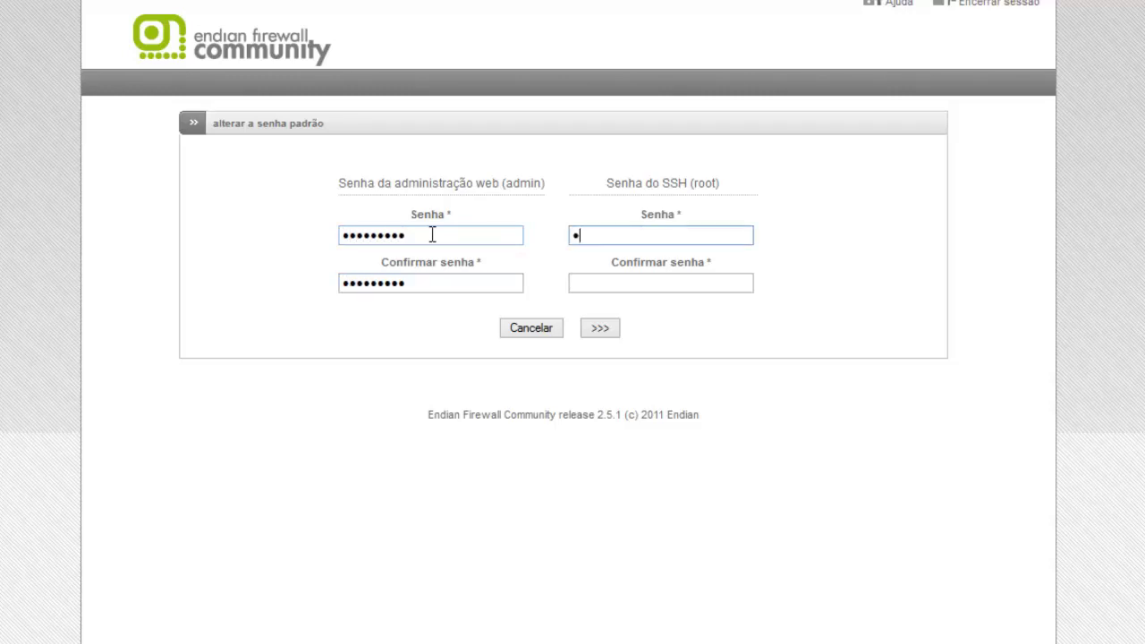
pyautogui.write('••••••••')
pyautogui.press('Tab')
pyautogui.write('•••••••••')
pyautogui.click(600, 329)
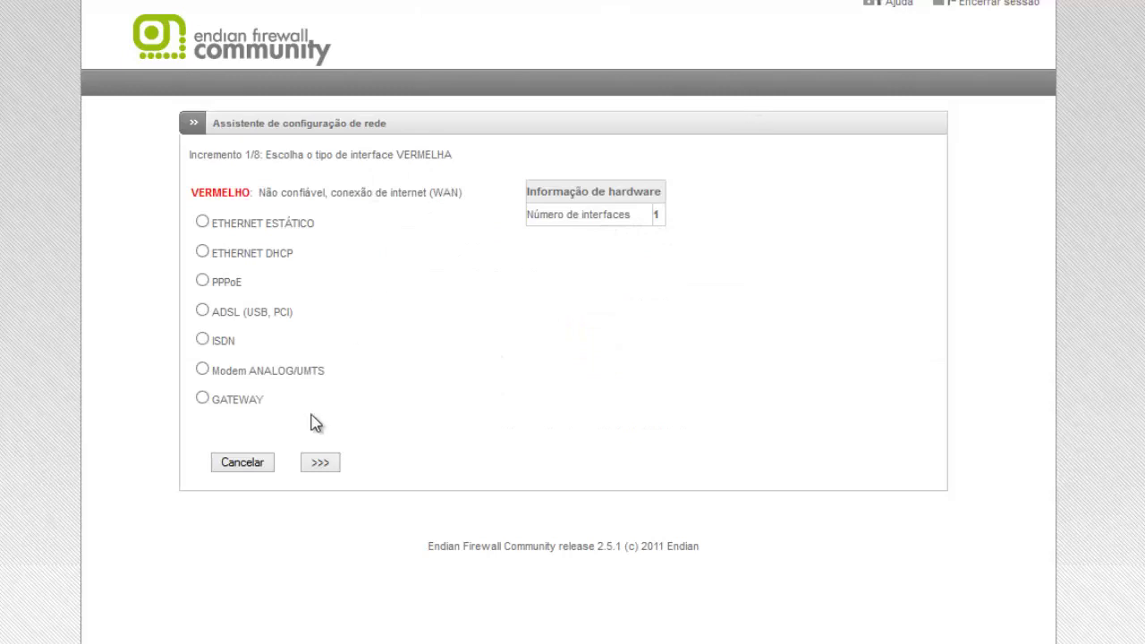
# Choose GATEWAY as the red interface type and continue with NENHUM for the additional network zones
pyautogui.click(202, 400)
pyautogui.click(318, 463)
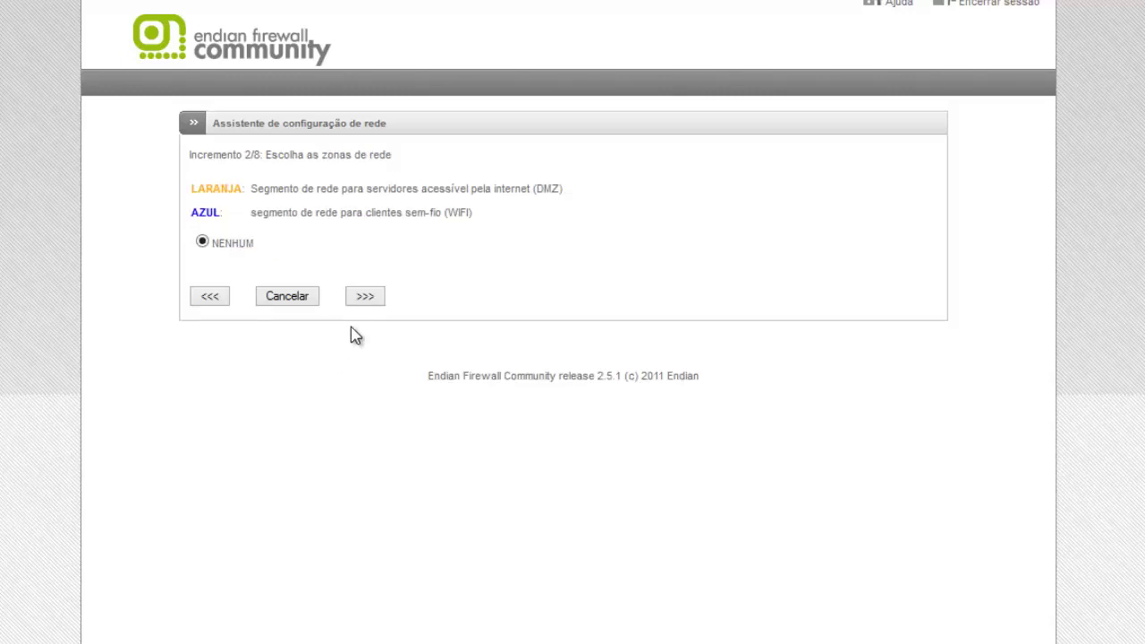
pyautogui.click(360, 302)
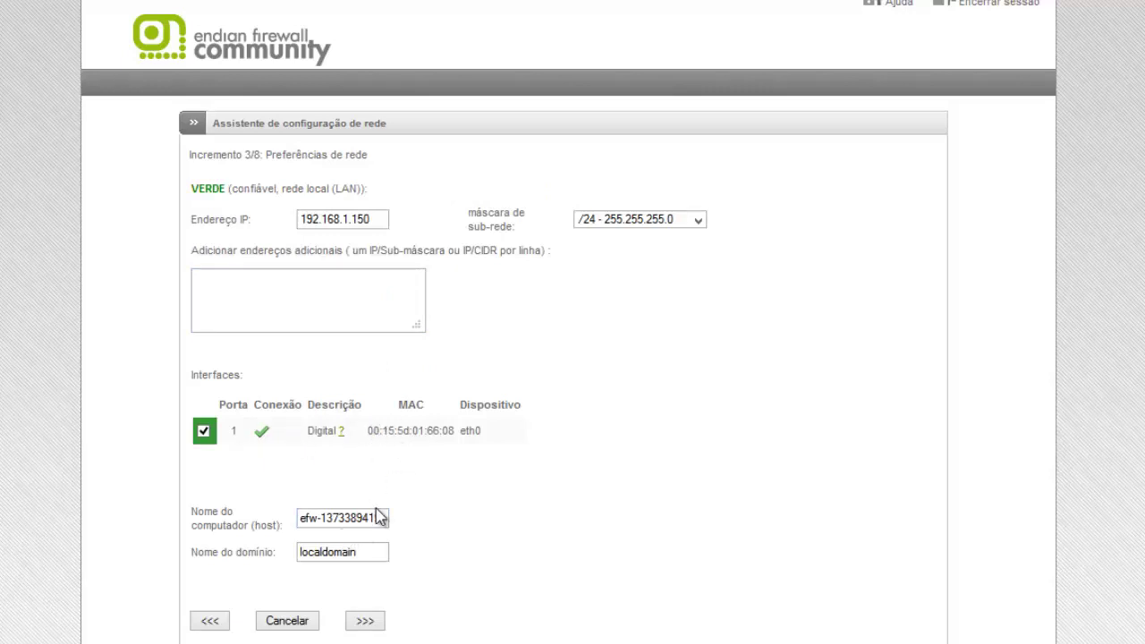
# Set the firewall's host name to endian and continue to the internet access preferences
pyautogui.click(364, 519)
pyautogui.hotkey('ctrl', 'a')
pyautogui.write('endian')
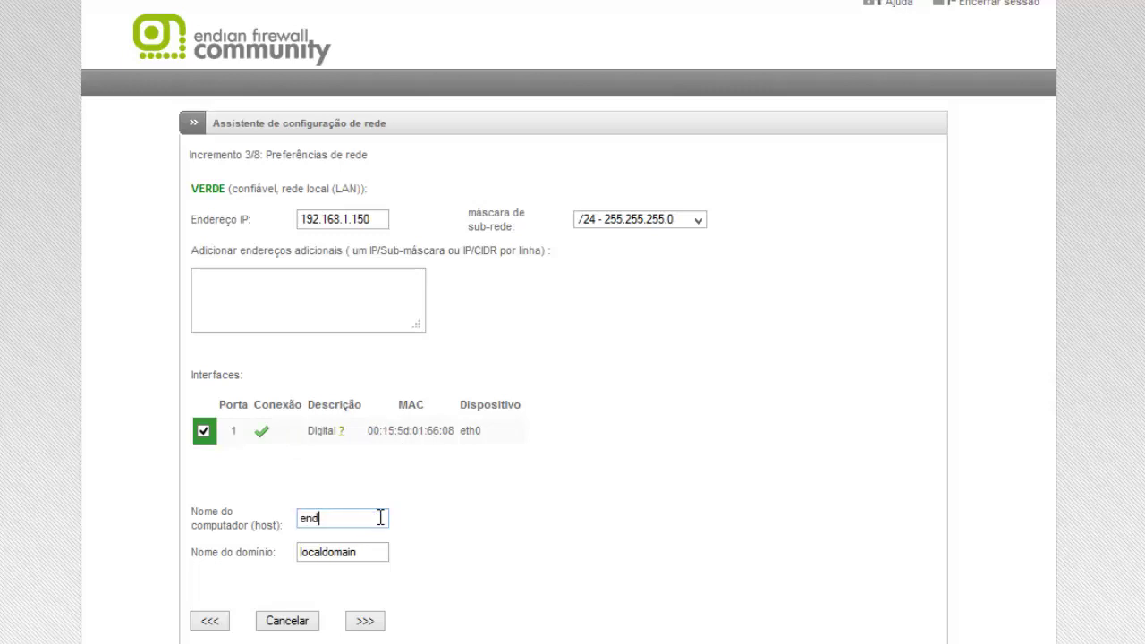
pyautogui.click(365, 619)
# Set the red zone's default gateway to 192.168.1.1 and continue to the DNS settings
pyautogui.click(352, 216)
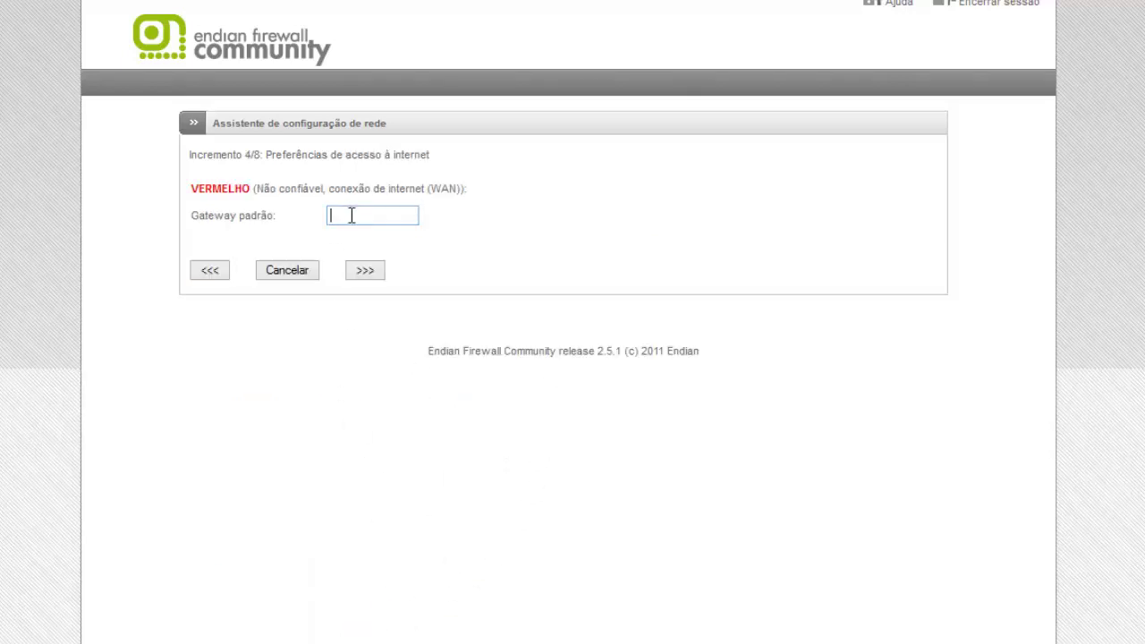
pyautogui.write('192.168.1.1')
pyautogui.click(376, 272)
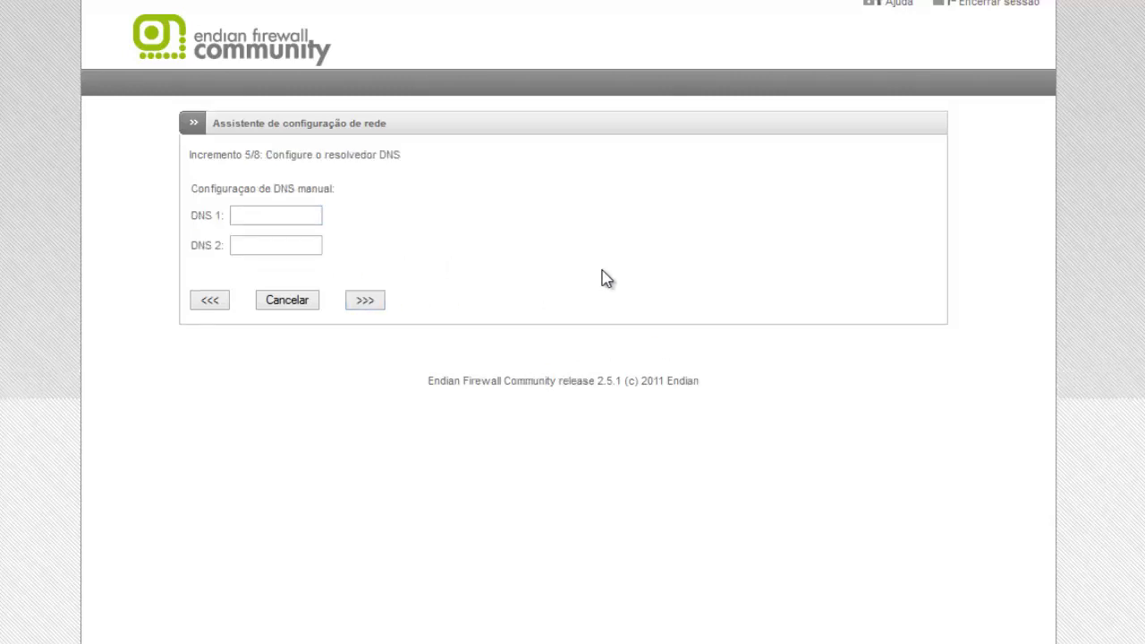
# Set both DNS 1 and DNS 2 to 192.168.1.1 and continue to the admin e-mail settings
pyautogui.click(296, 218)
pyautogui.click(365, 302)
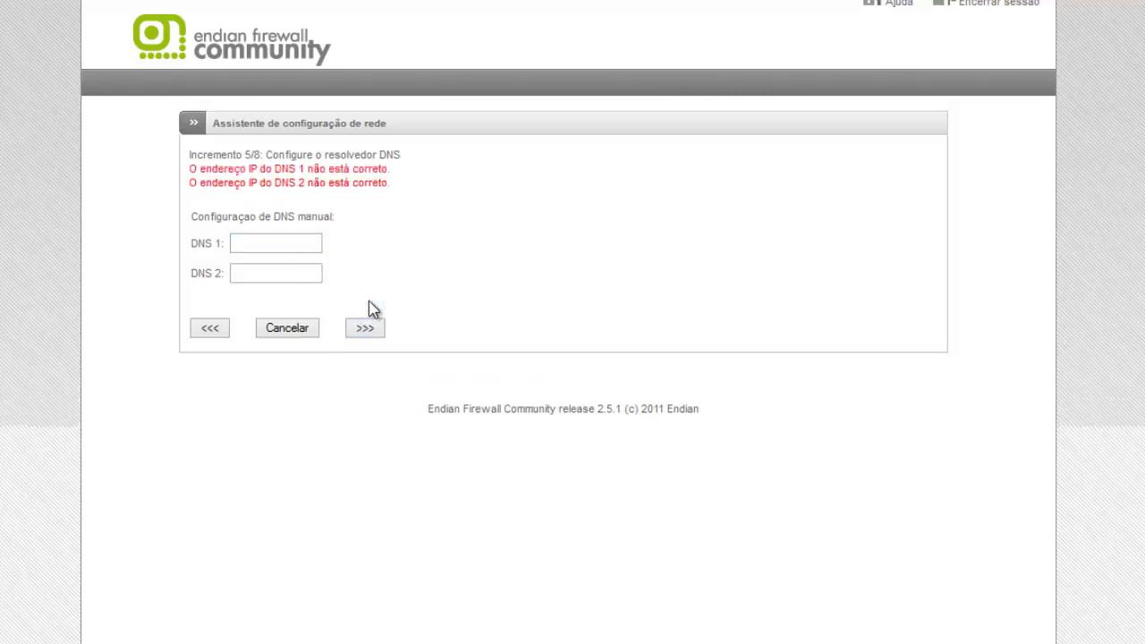
pyautogui.click(283, 249)
pyautogui.write('192.168.1.1')
pyautogui.press('Tab')
pyautogui.write('19')
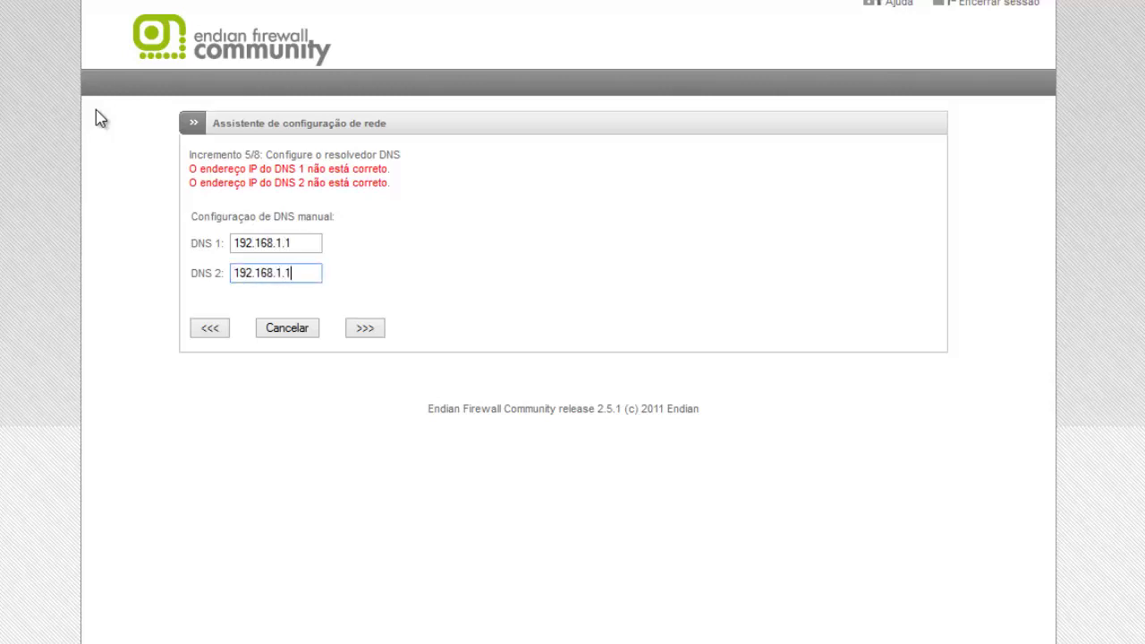
pyautogui.click(365, 329)
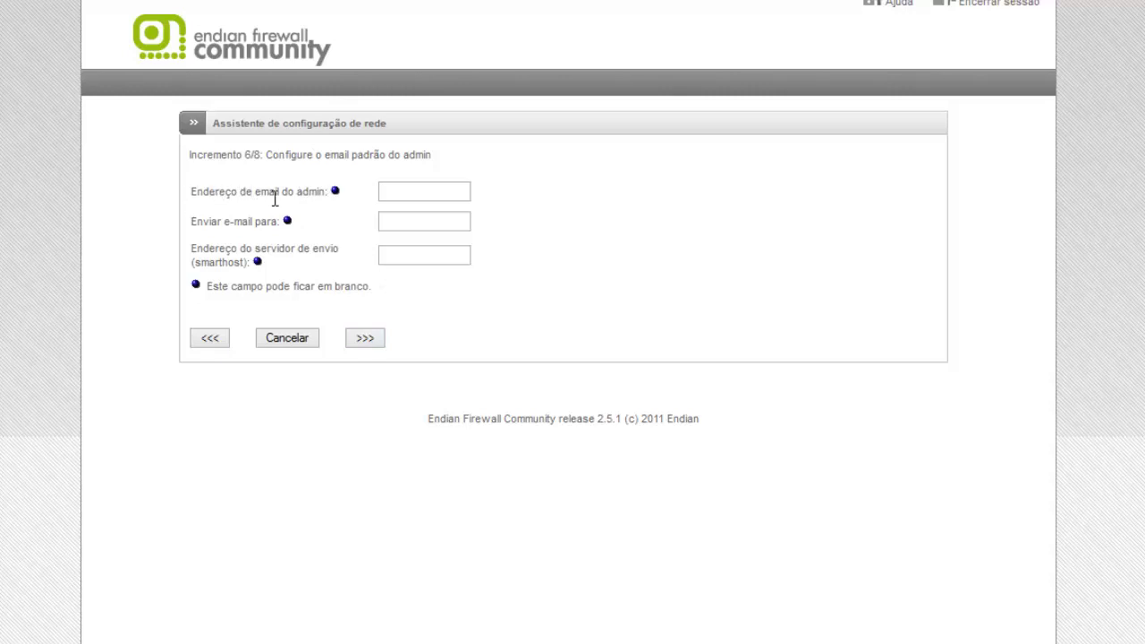
# Leave the admin e-mail and smarthost fields blank and apply the network configuration
pyautogui.click(380, 190)
pyautogui.click(386, 346)
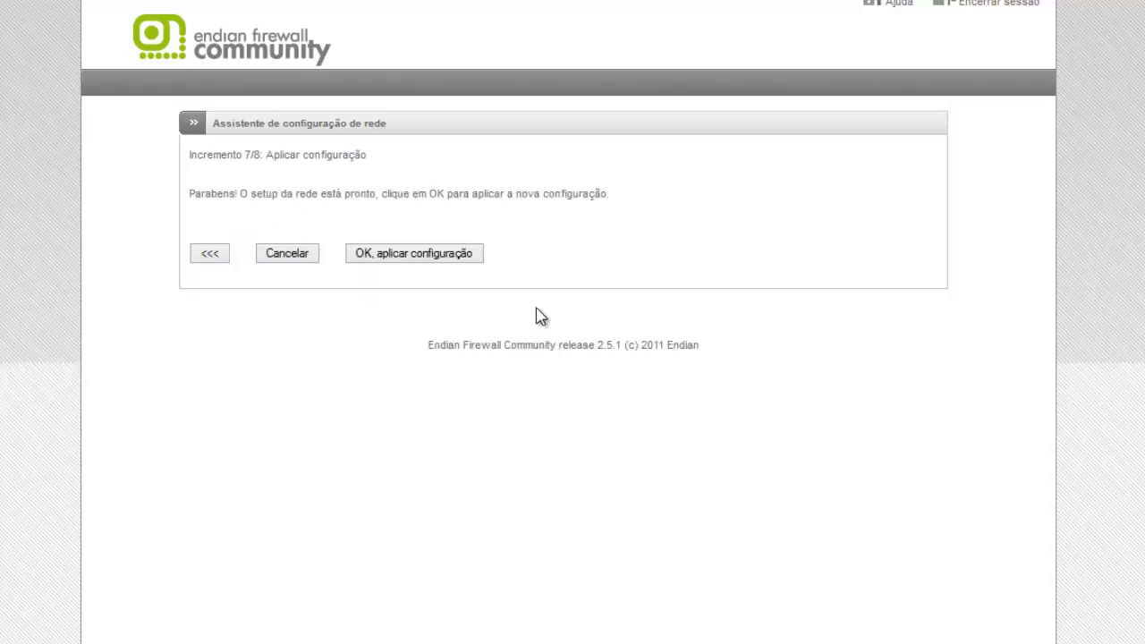
pyautogui.click(436, 259)
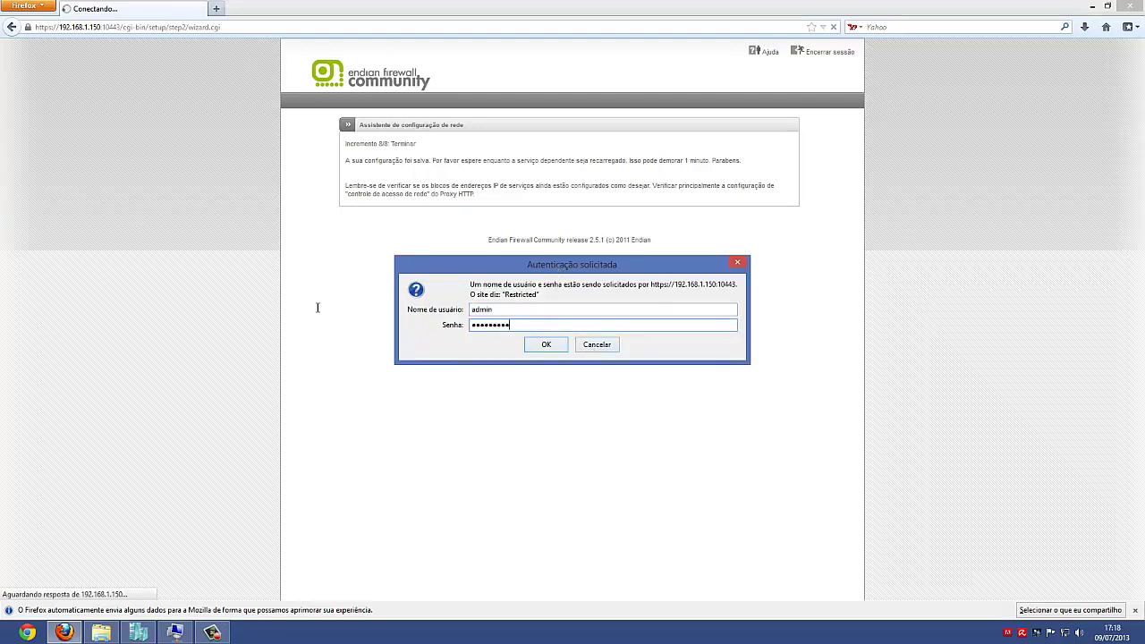
# Log in to the Endian web interface as admin with the account password and decline to save the password for now
pyautogui.hotkey('ctrl', 'a')
pyautogui.press('BackSpace')
pyautogui.press('Return')
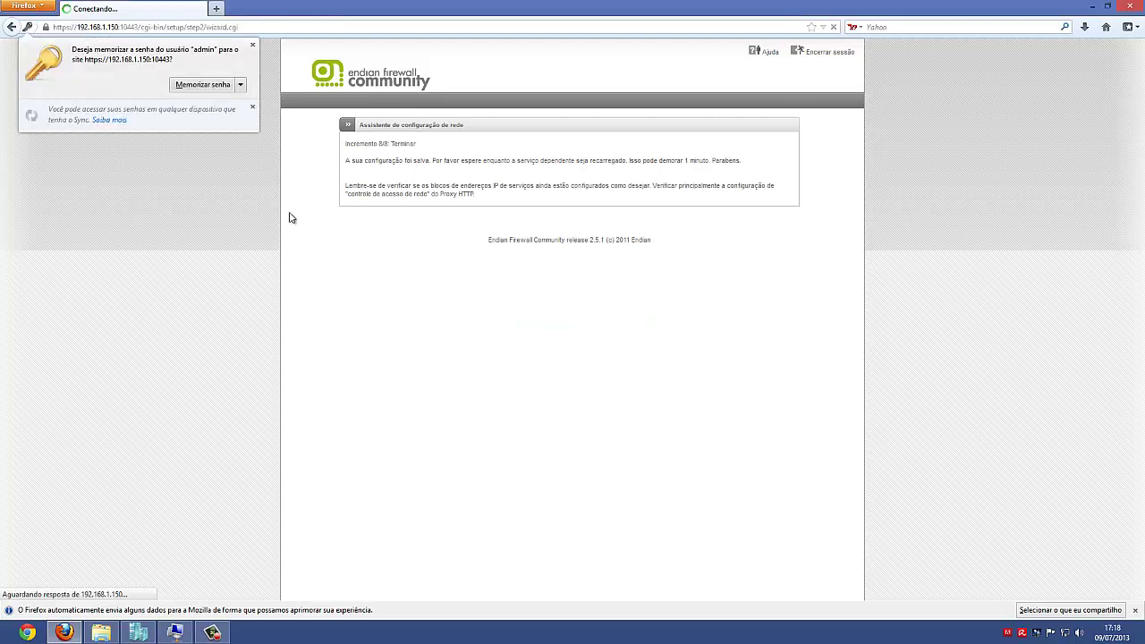
pyautogui.click(240, 85)
pyautogui.click(240, 87)
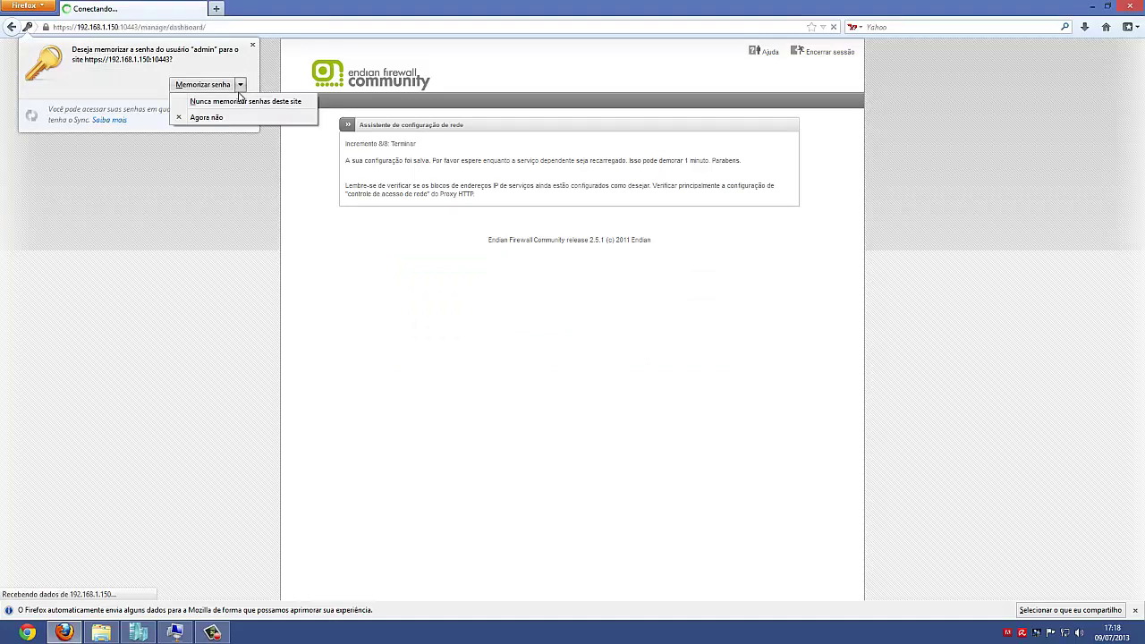
pyautogui.click(236, 119)
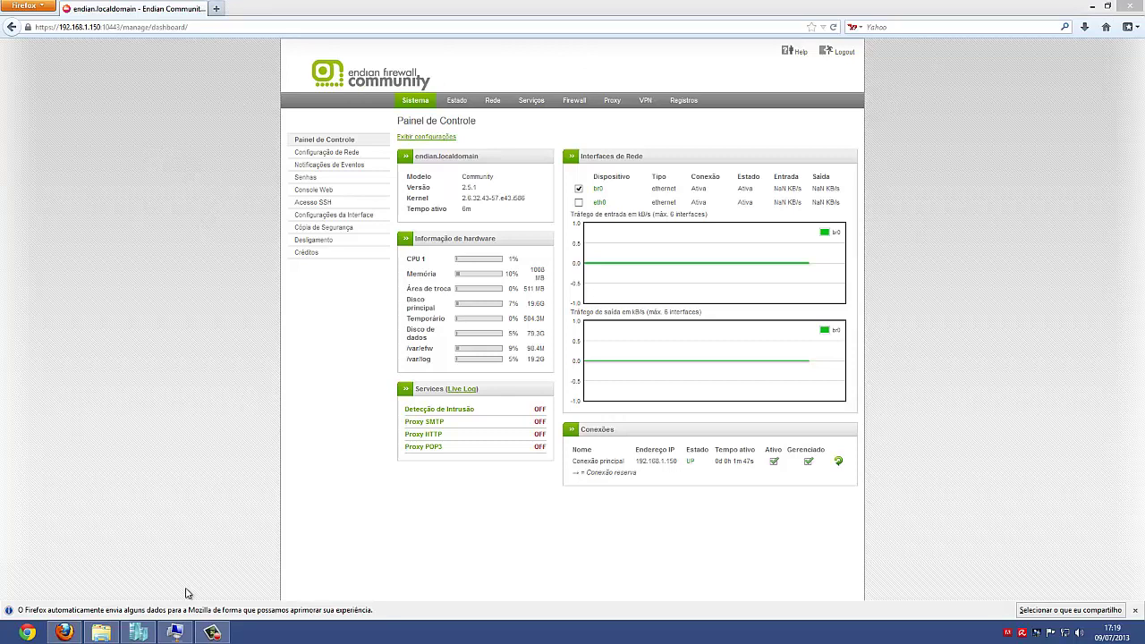
# In Hyper-V Manager, review the memory settings of the WS2012 virtual machine and close its settings
pyautogui.click(139, 633)
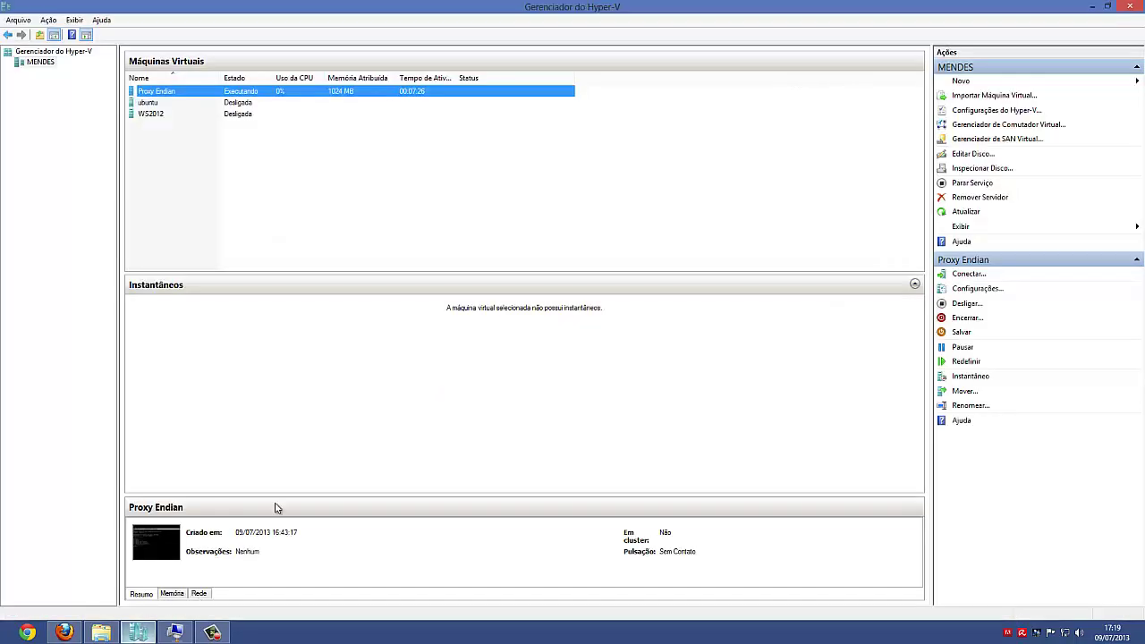
pyautogui.click(175, 113)
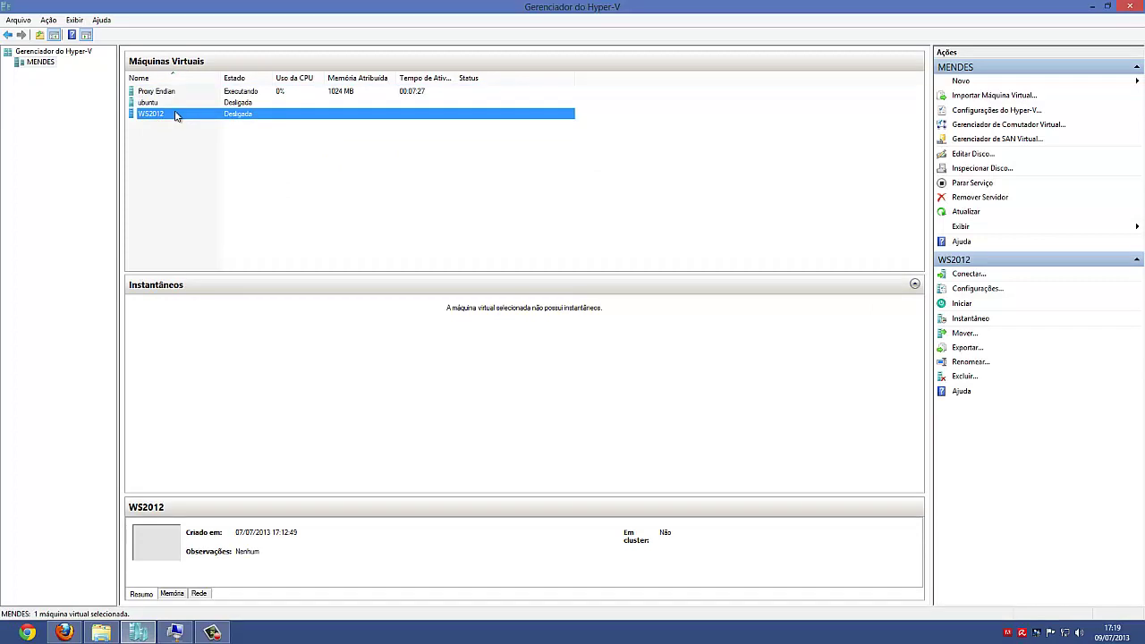
pyautogui.rightClick(175, 115)
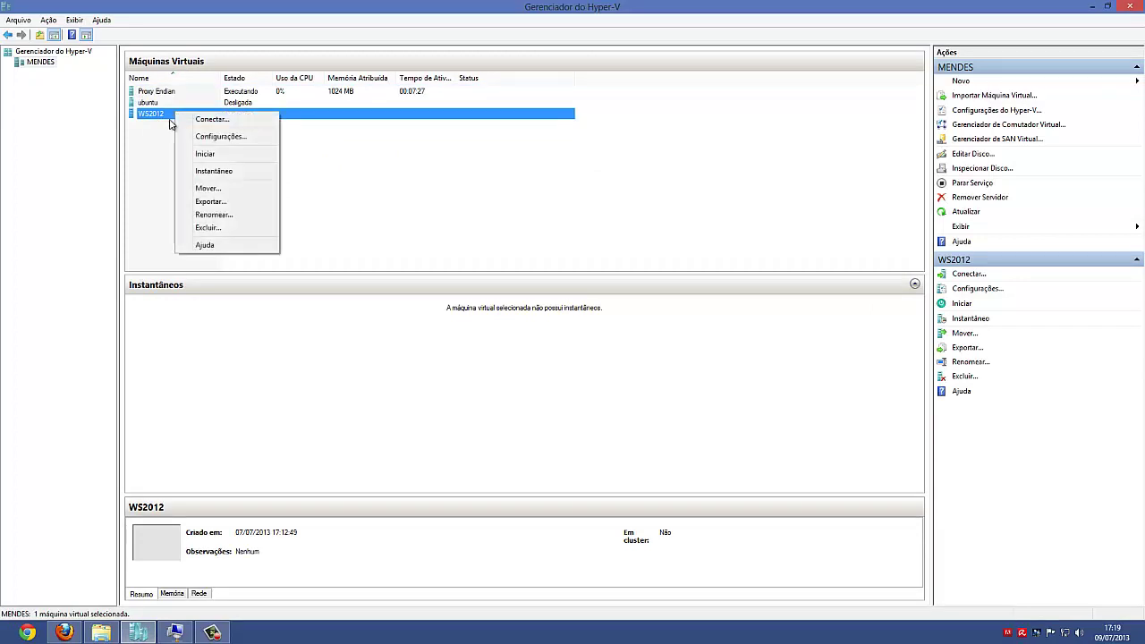
pyautogui.click(229, 136)
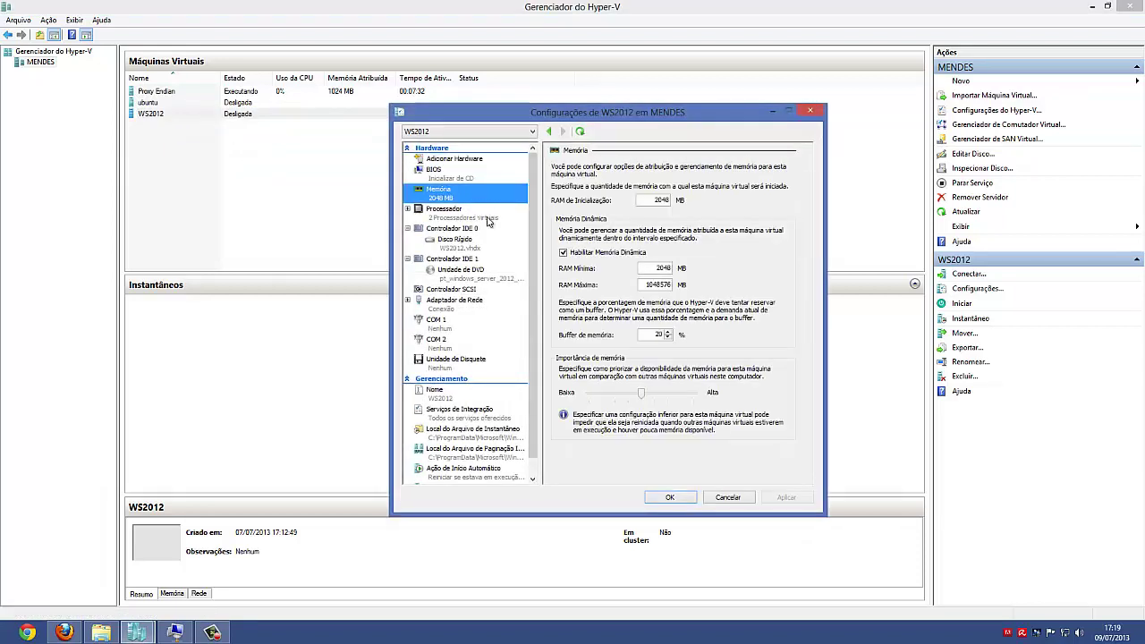
pyautogui.click(489, 218)
pyautogui.click(488, 193)
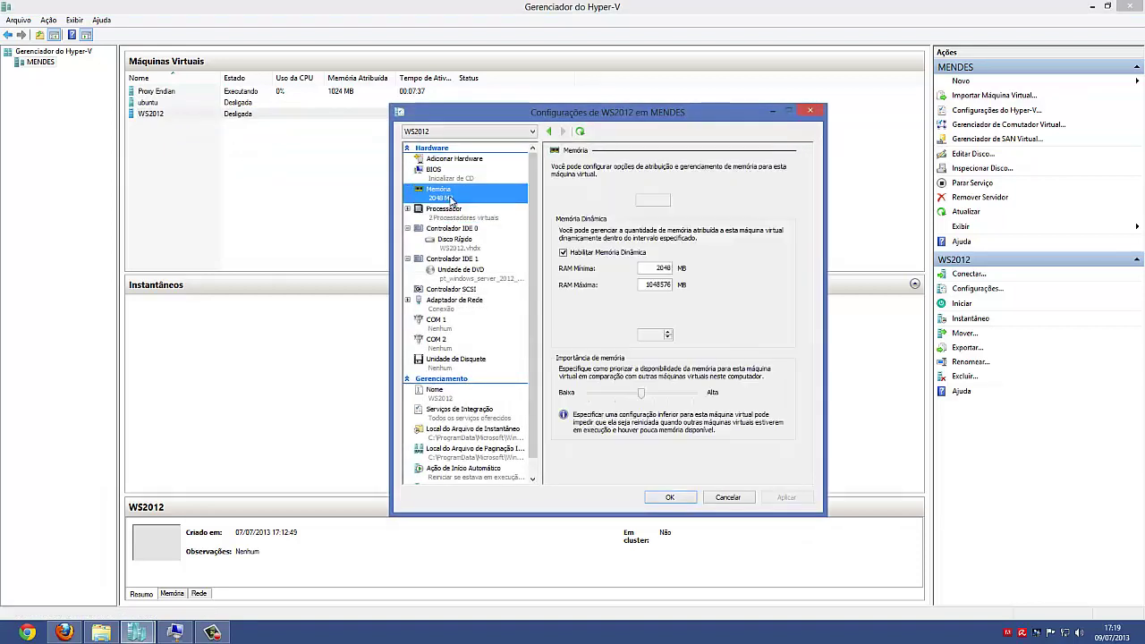
pyautogui.click(670, 497)
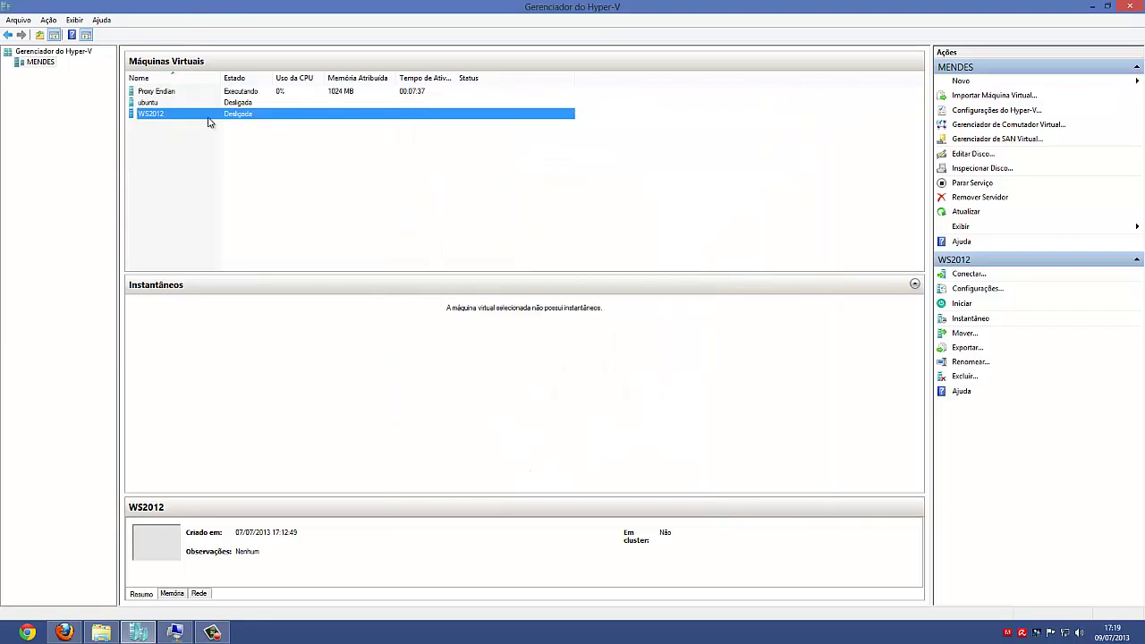
# Start the WS2012 virtual machine and connect to its console
pyautogui.rightClick(210, 116)
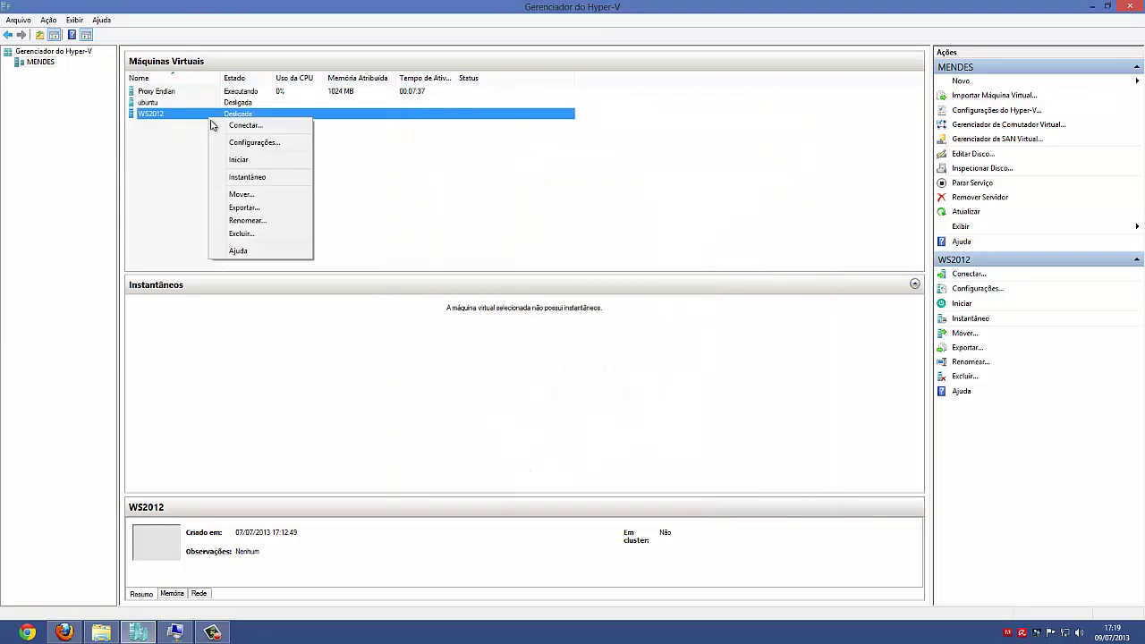
pyautogui.click(244, 165)
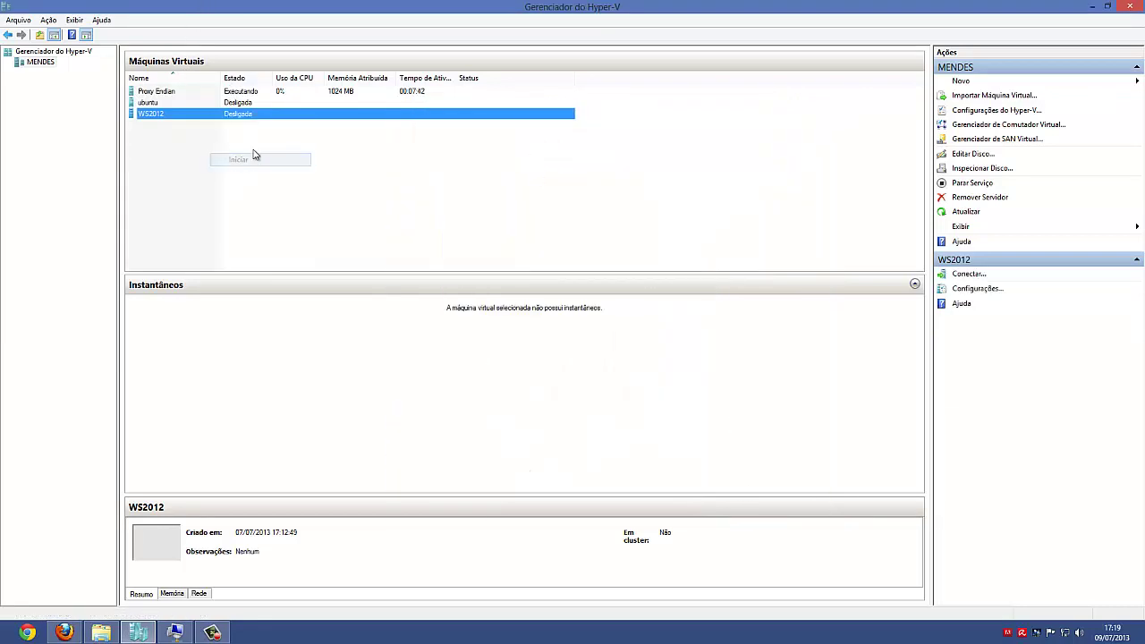
pyautogui.rightClick(338, 115)
pyautogui.click(363, 126)
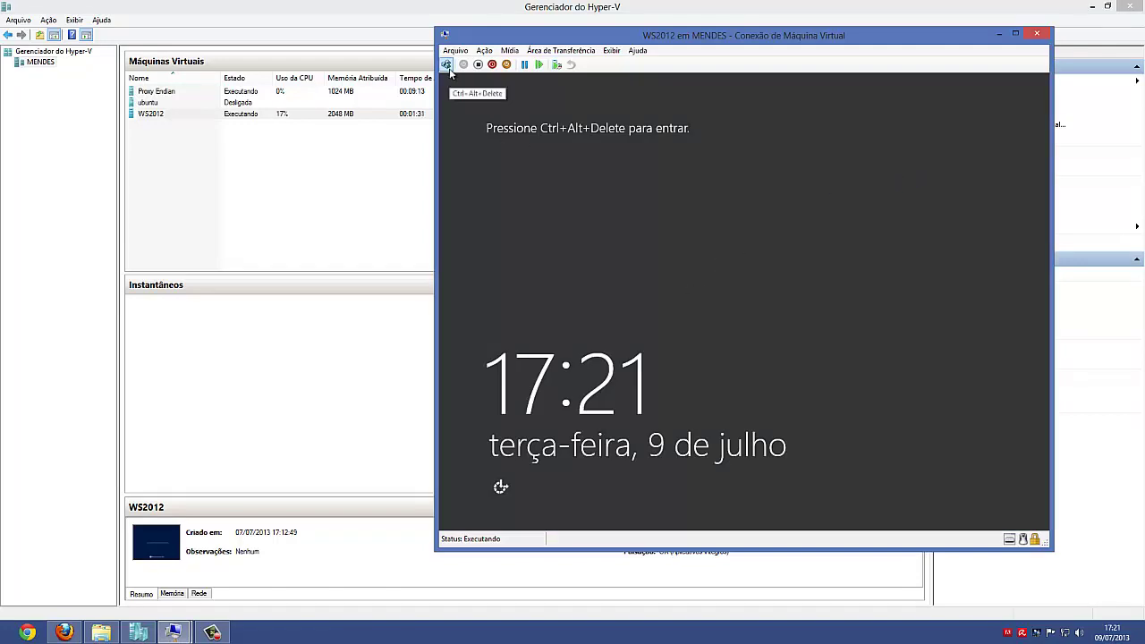
# Unlock the WS2012 logon screen and sign in to the domain administrator account with its password
pyautogui.click(447, 67)
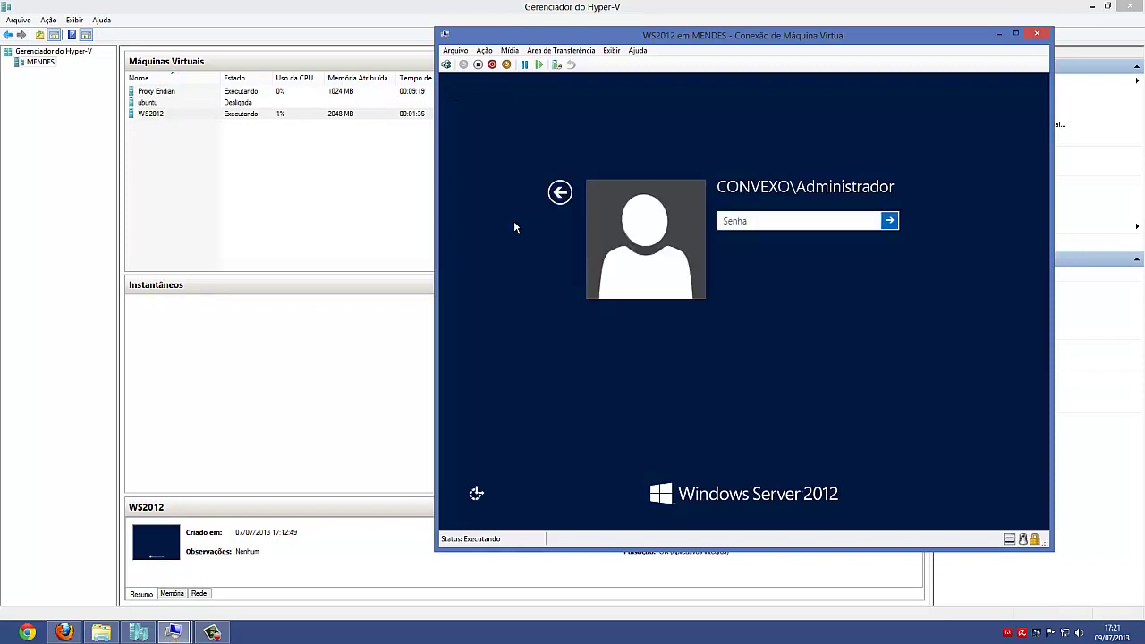
pyautogui.write('*********')
pyautogui.press('Return')
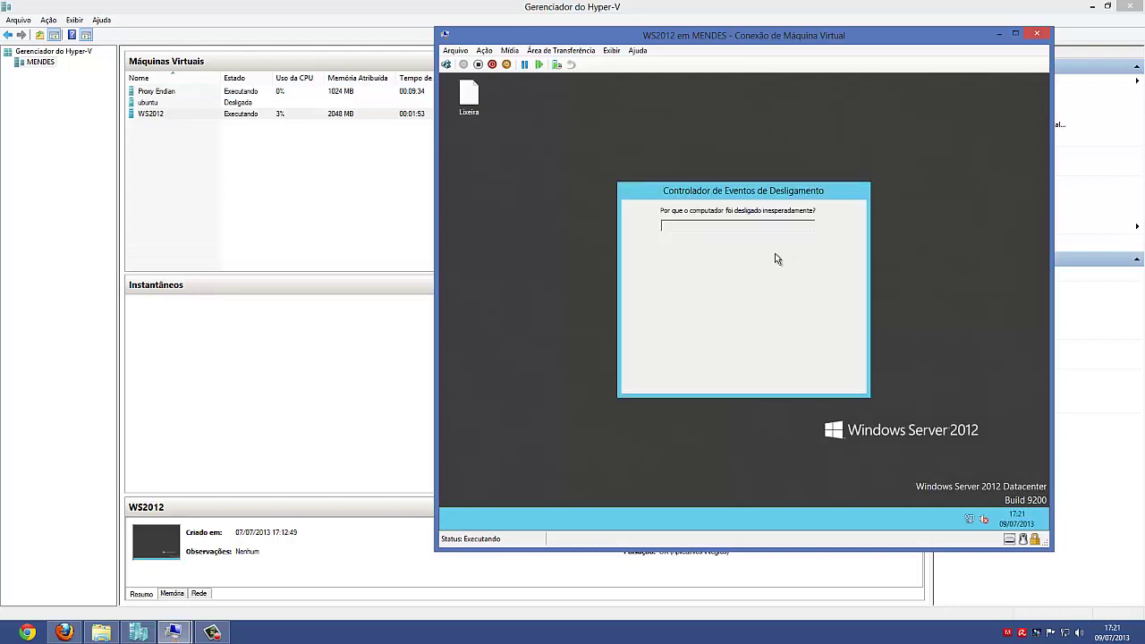
# Submit "Falha do sistema: erro de parada" as the unexpected shutdown reason and minimize Server Manager
pyautogui.click(765, 226)
pyautogui.click(765, 257)
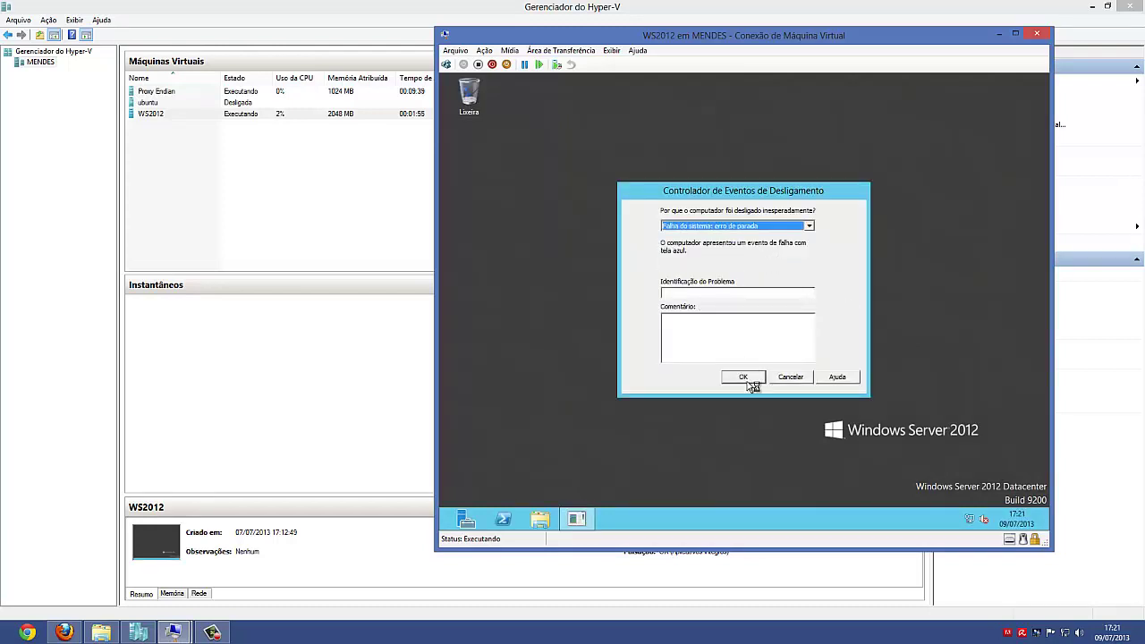
pyautogui.click(759, 377)
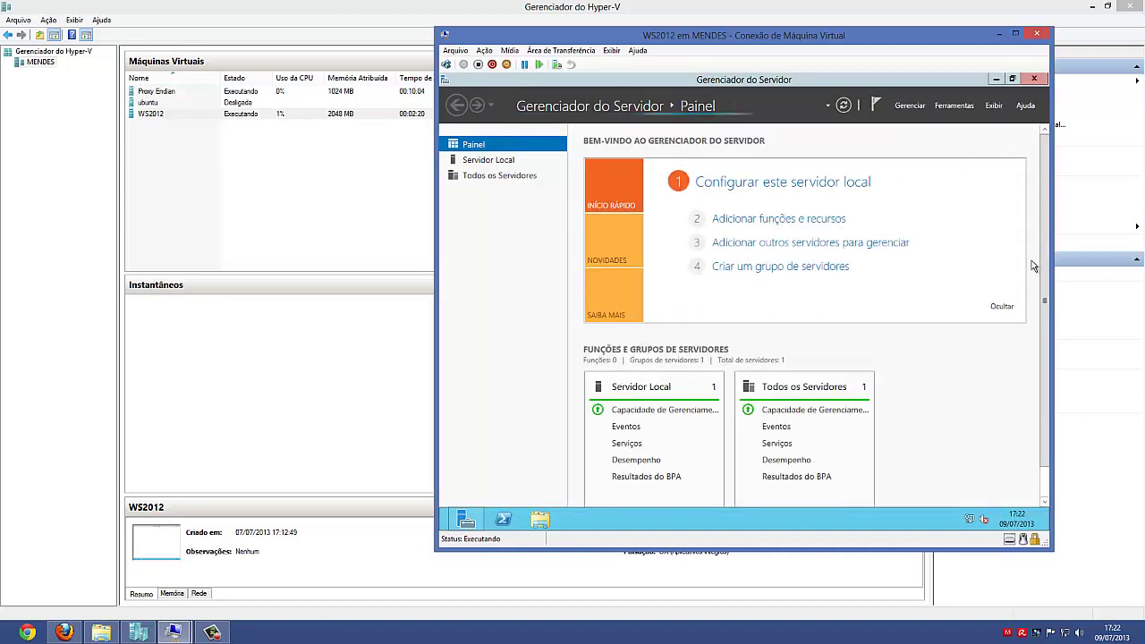
pyautogui.click(1043, 400)
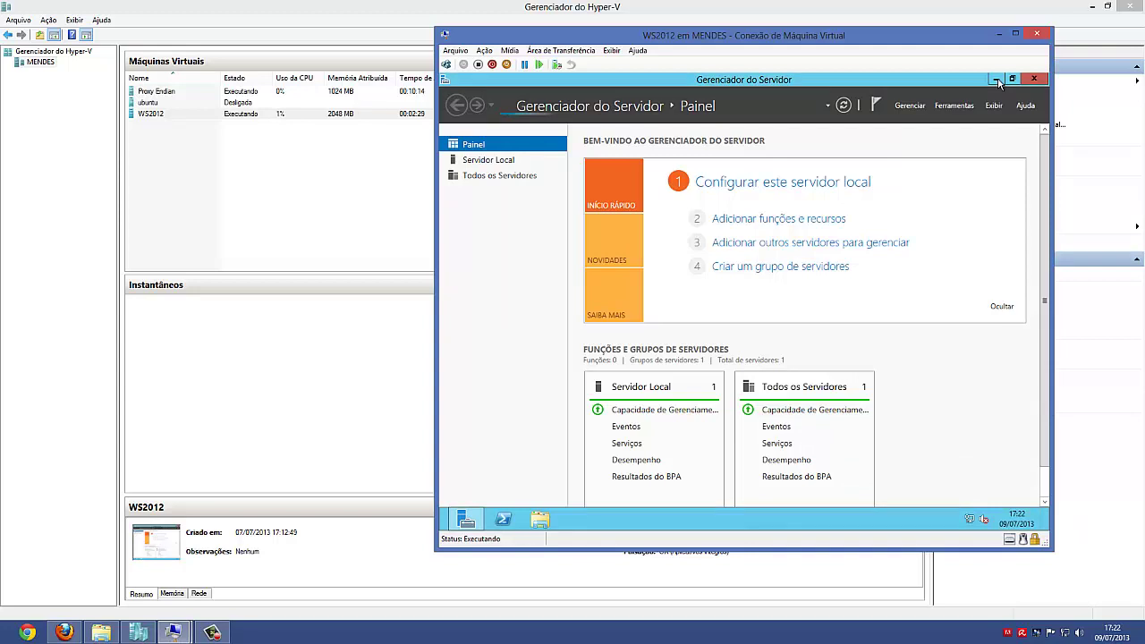
pyautogui.click(997, 81)
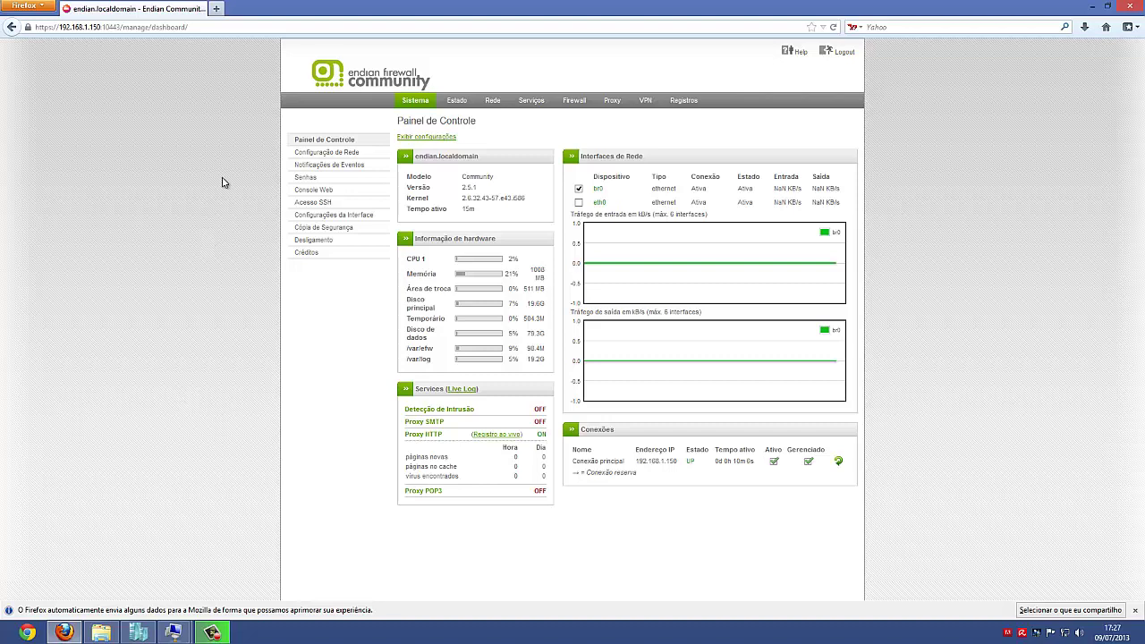
# Open the HTTP proxy configuration and keep the VERDE zone set to "Não transparente"
pyautogui.click(613, 102)
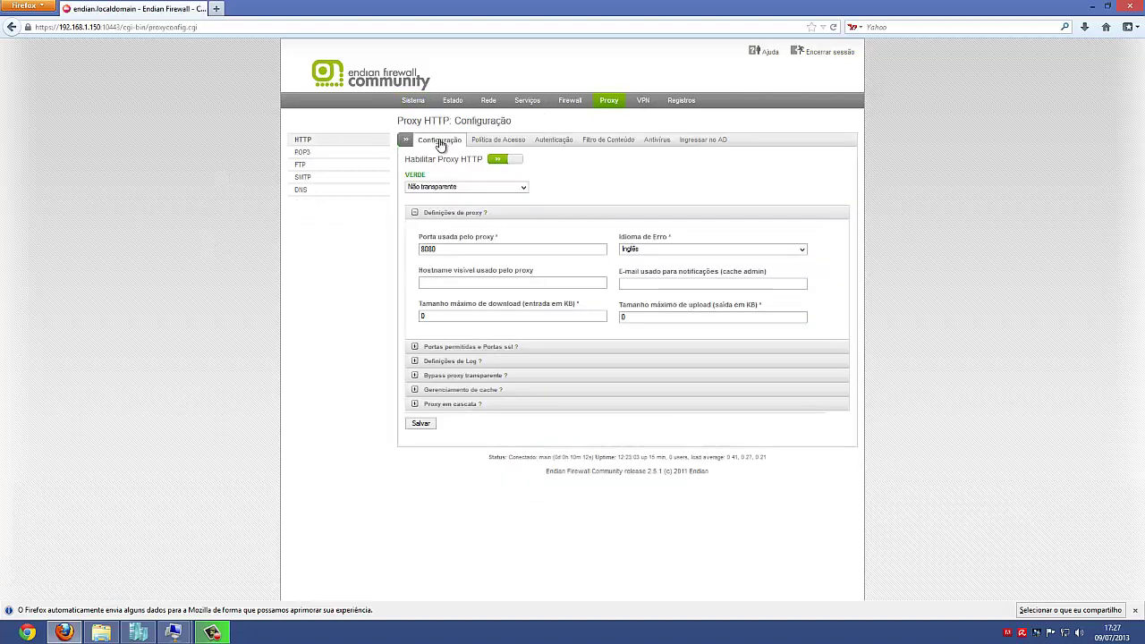
pyautogui.click(480, 189)
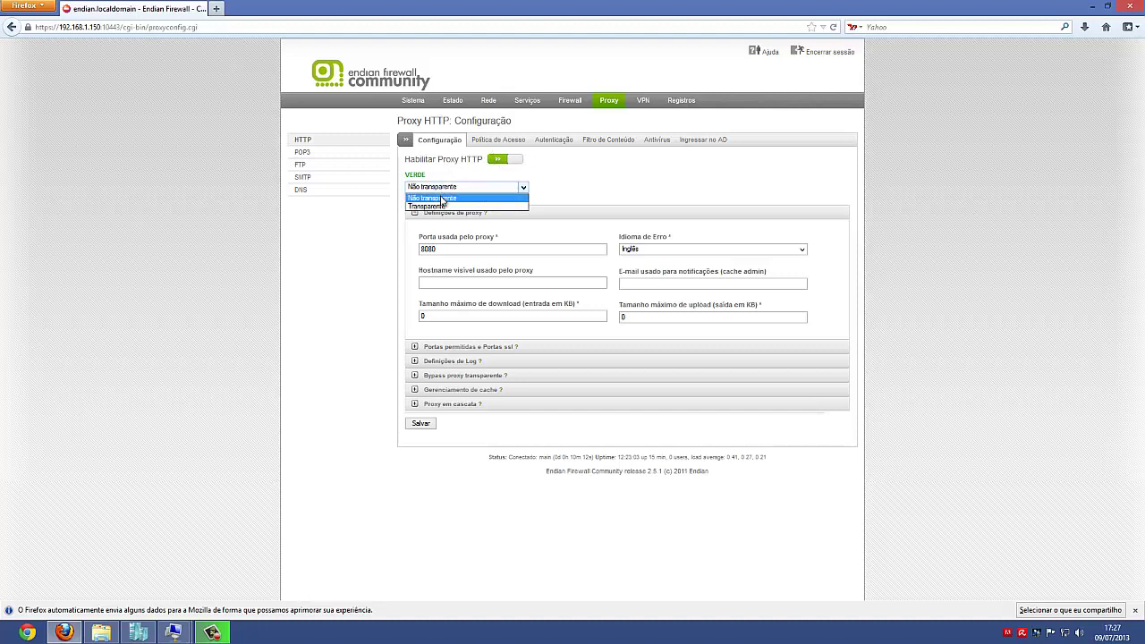
pyautogui.click(442, 200)
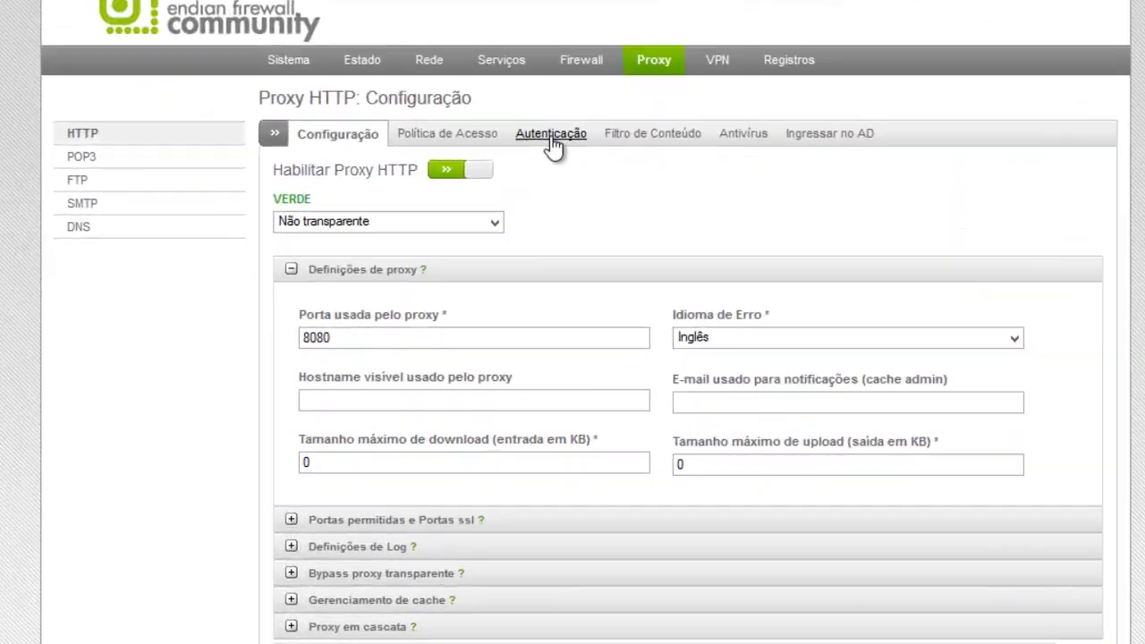
# Set the HTTP proxy's authentication method to "Active Directory do Windows (NTLM)"
pyautogui.click(550, 136)
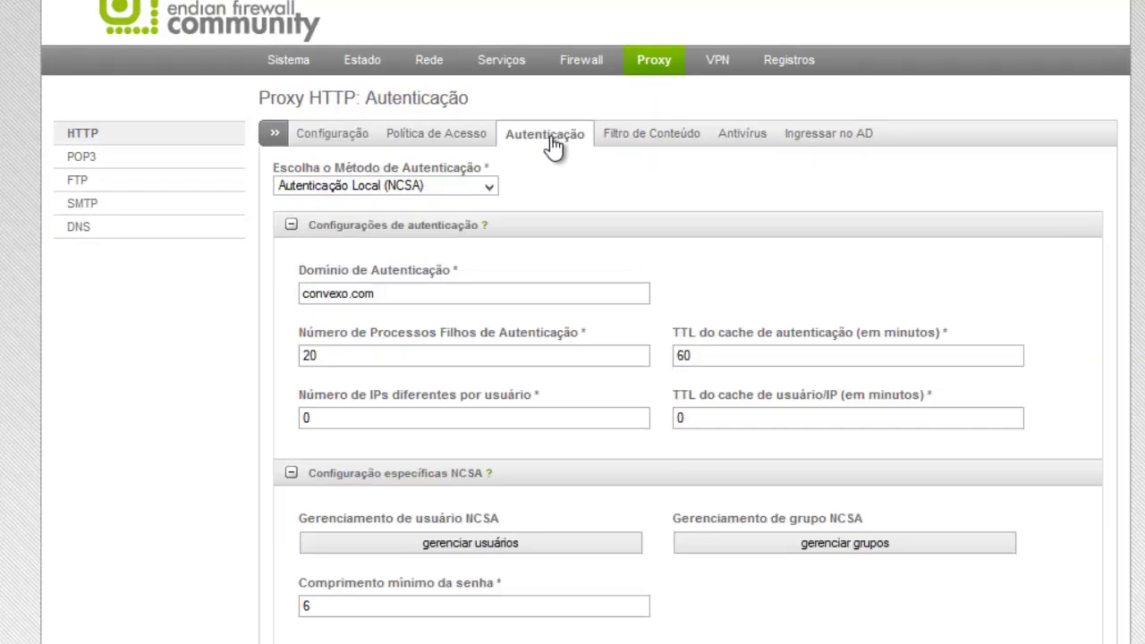
pyautogui.click(378, 187)
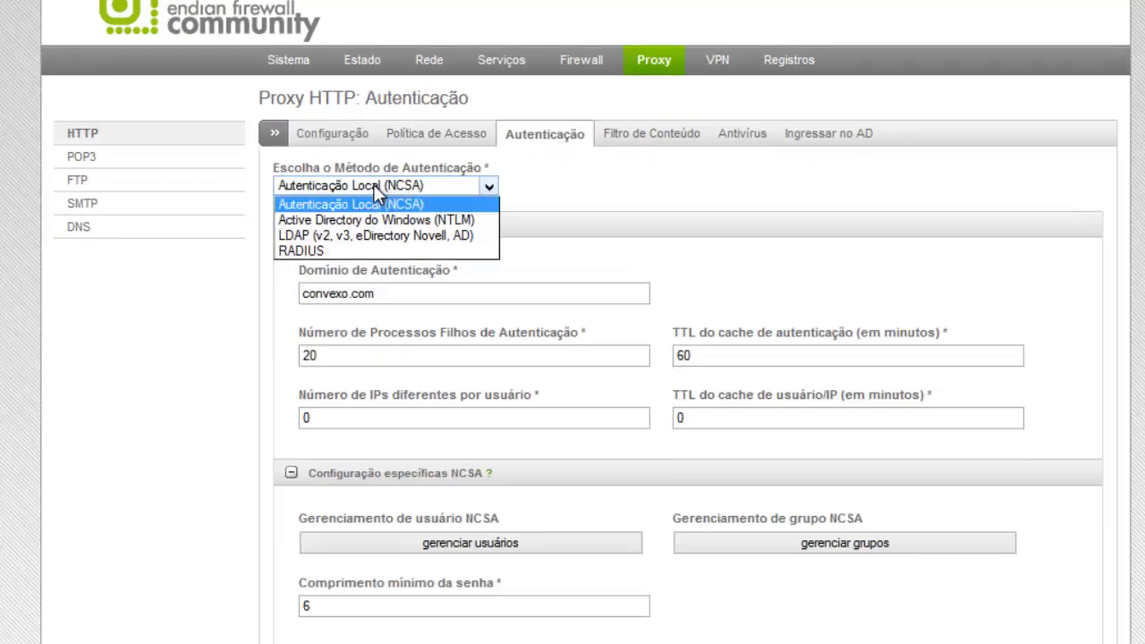
pyautogui.click(300, 228)
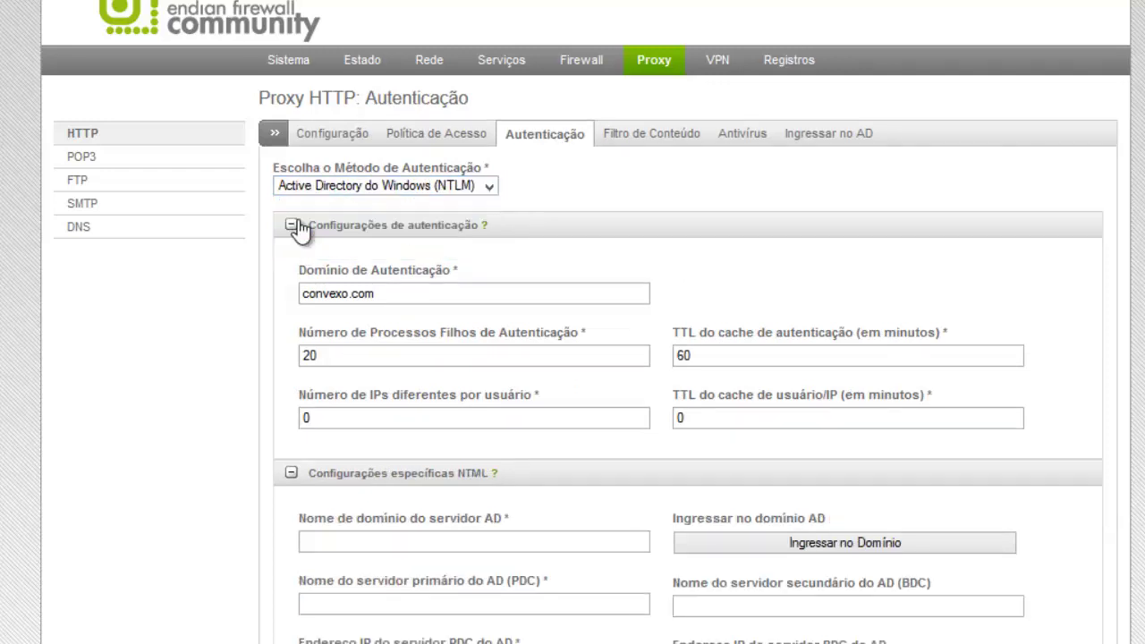
# Enter convexo.com as both the authentication domain and the AD server's domain name
pyautogui.doubleClick(339, 292)
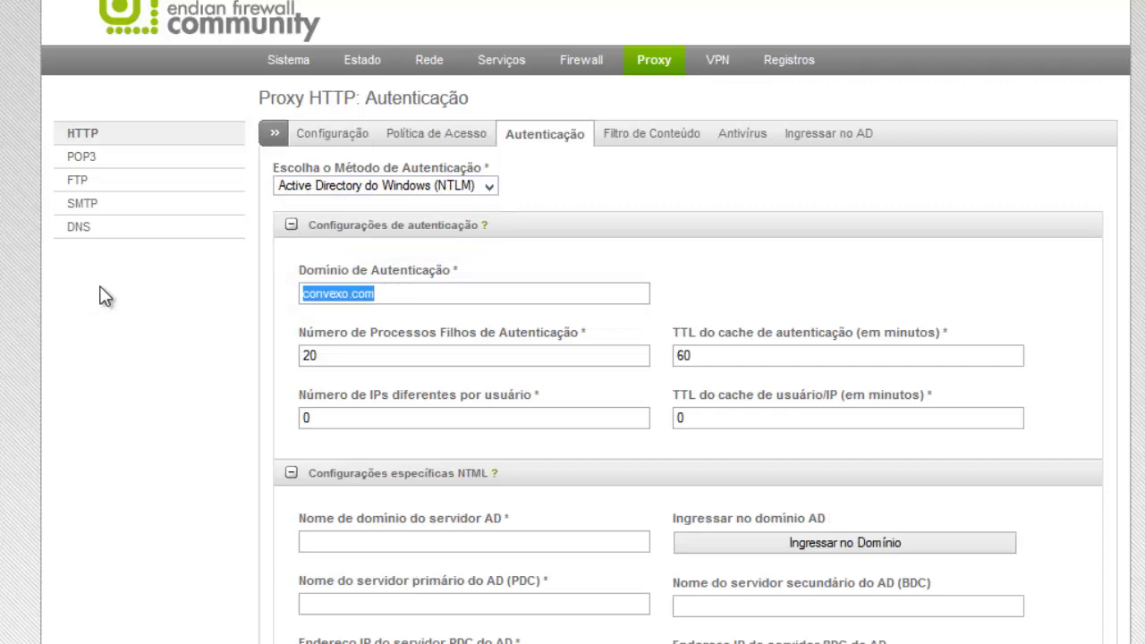
pyautogui.write('convexo')
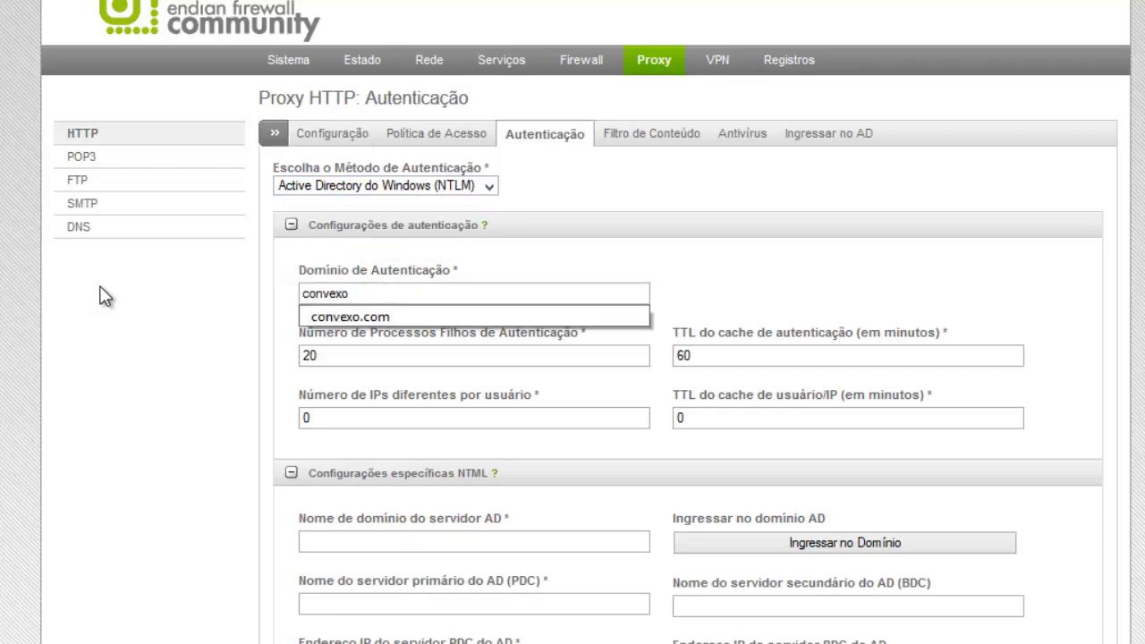
pyautogui.press('Down')
pyautogui.scroll(-1, 251, 153)
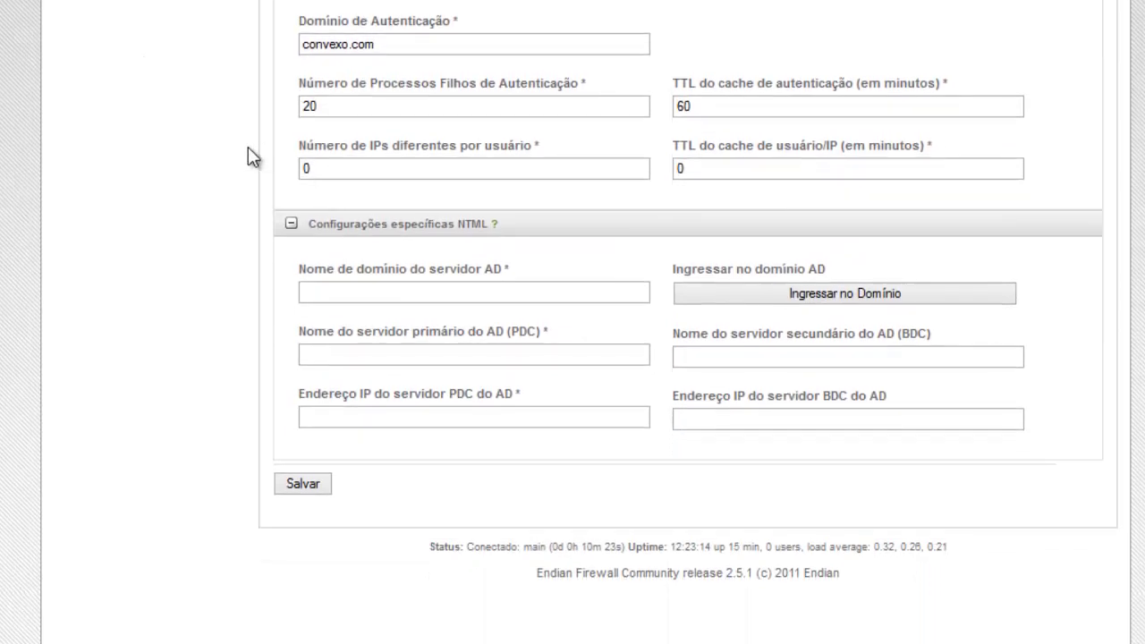
pyautogui.click(355, 288)
pyautogui.write('convexo.com')
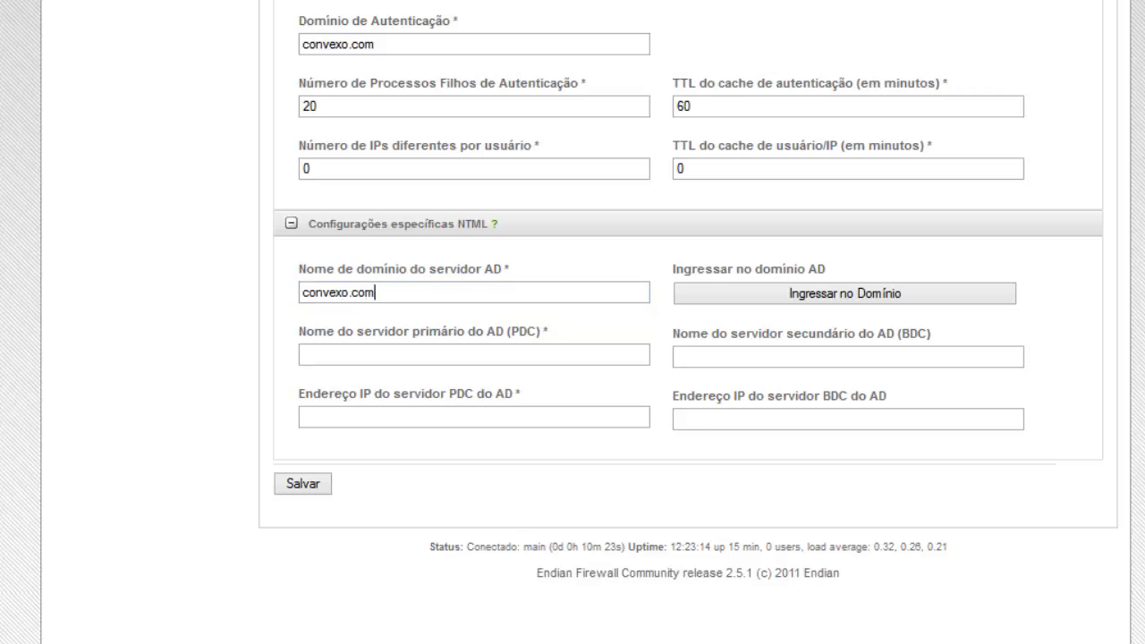
# Switch to the WS2012 virtual machine, close Server Manager and display the computer's system properties to read its name
pyautogui.click(402, 349)
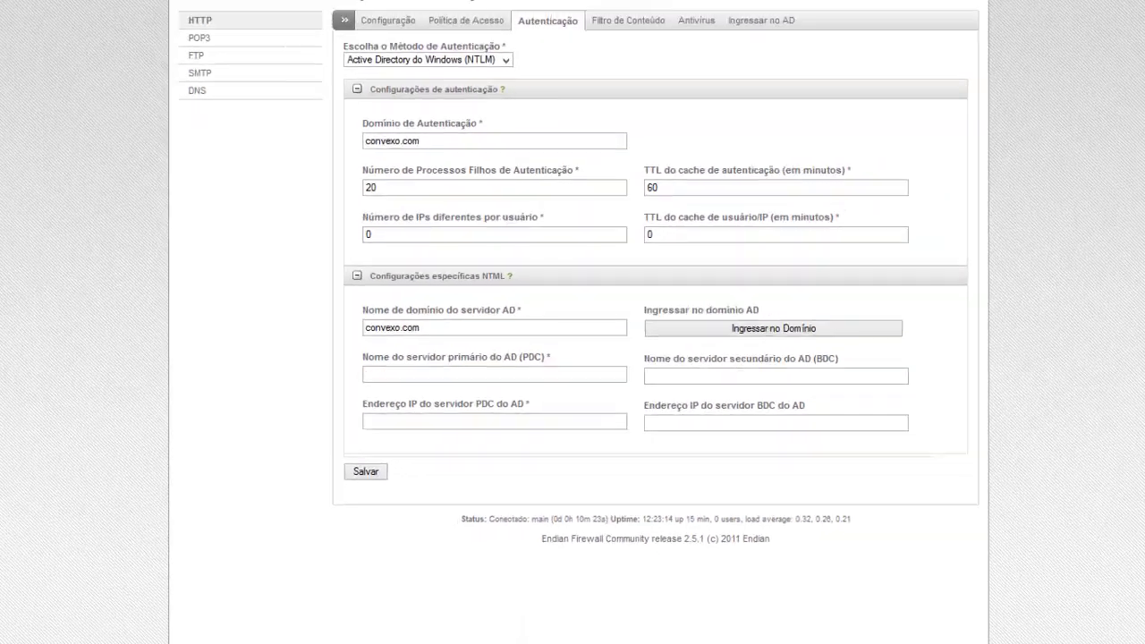
pyautogui.moveTo(174, 633)
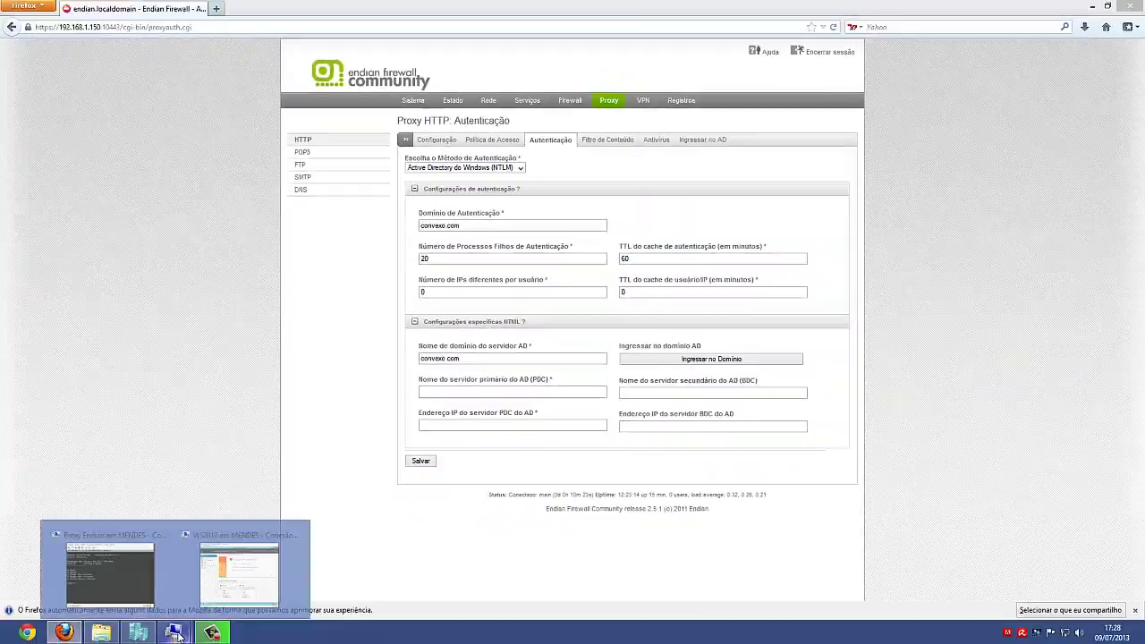
pyautogui.click(239, 573)
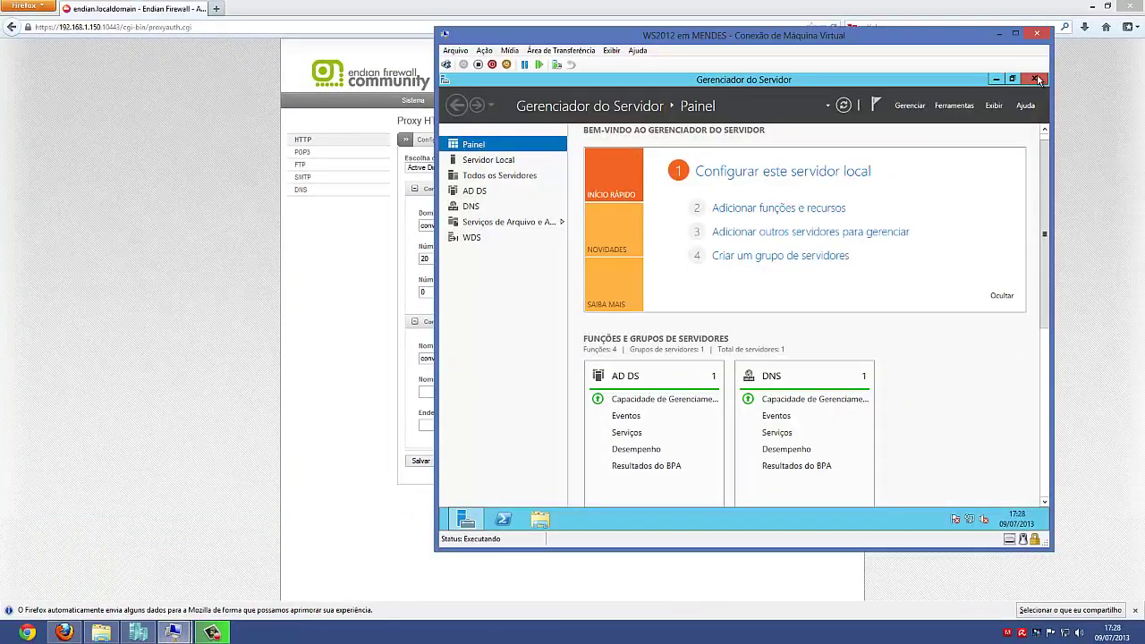
pyautogui.click(1035, 80)
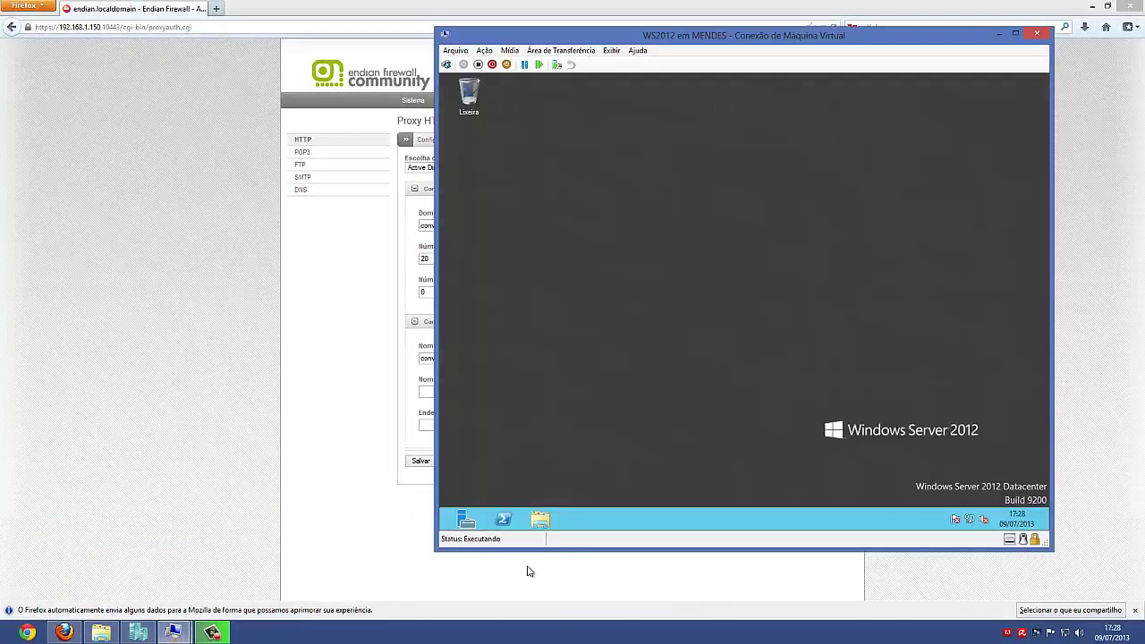
pyautogui.click(535, 519)
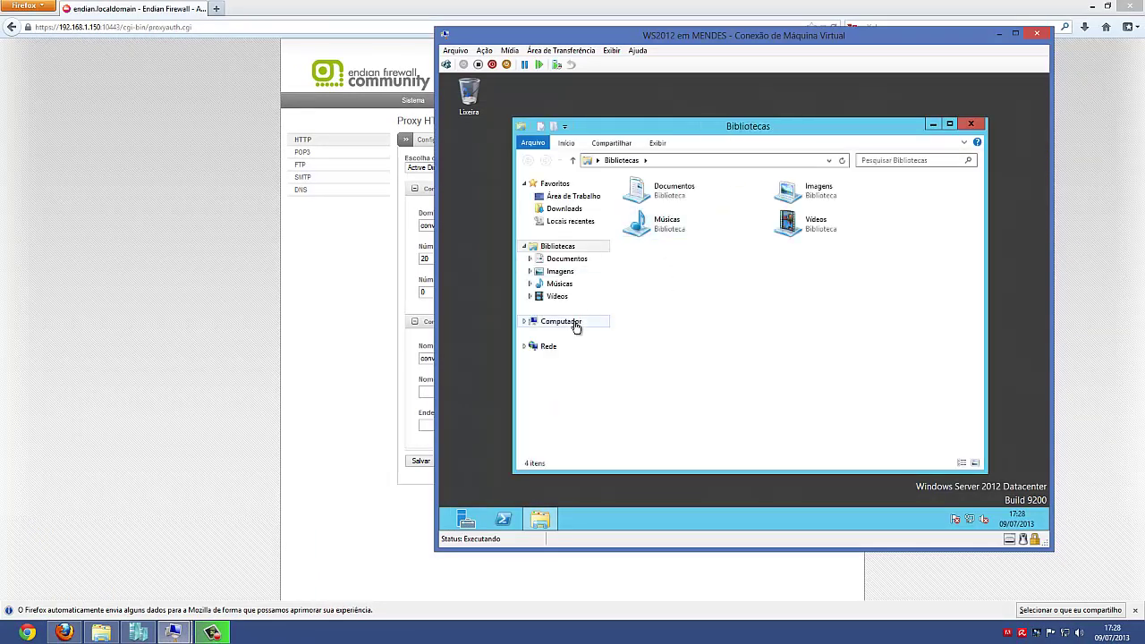
pyautogui.rightClick(576, 327)
pyautogui.click(616, 455)
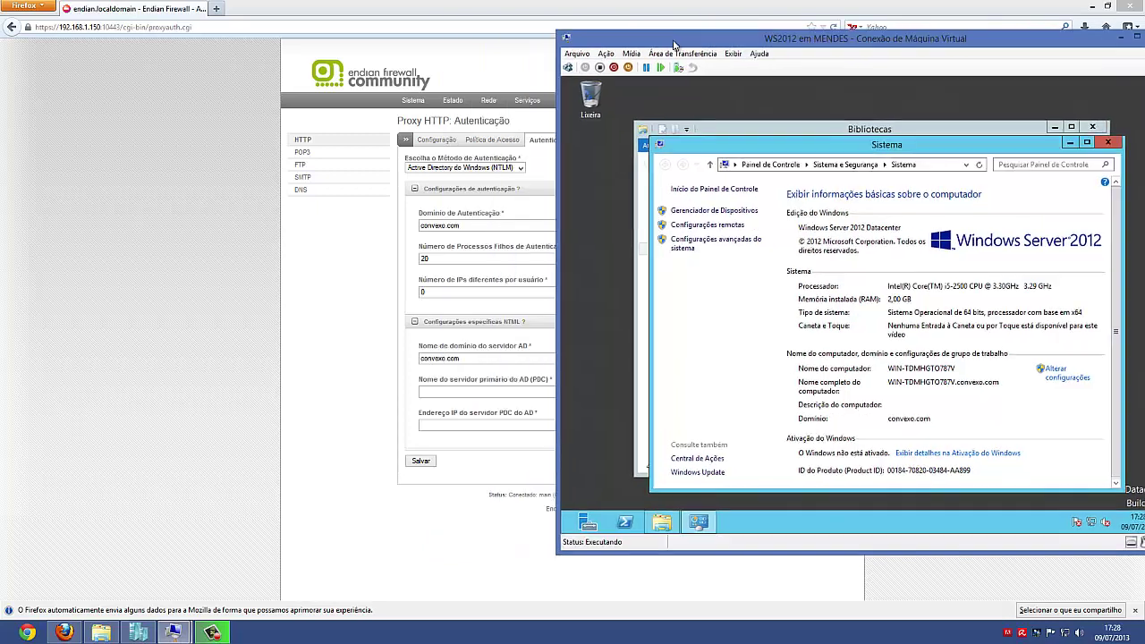
# Place the virtual machine and Firefox windows side by side and enter win-tdmhgto787v as the primary AD server (PDC) name
pyautogui.moveTo(674, 45); pyautogui.dragTo(759, 45)
pyautogui.moveTo(728, 8); pyautogui.dragTo(2, 25)
pyautogui.click(269, 386)
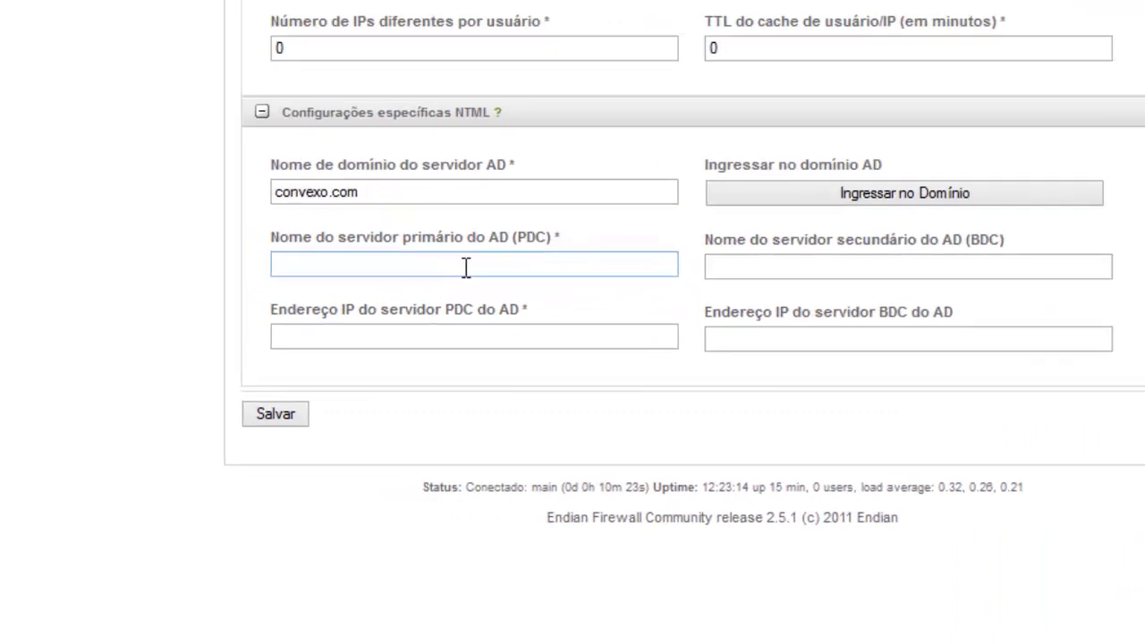
pyautogui.write('win-tdmhgto787')
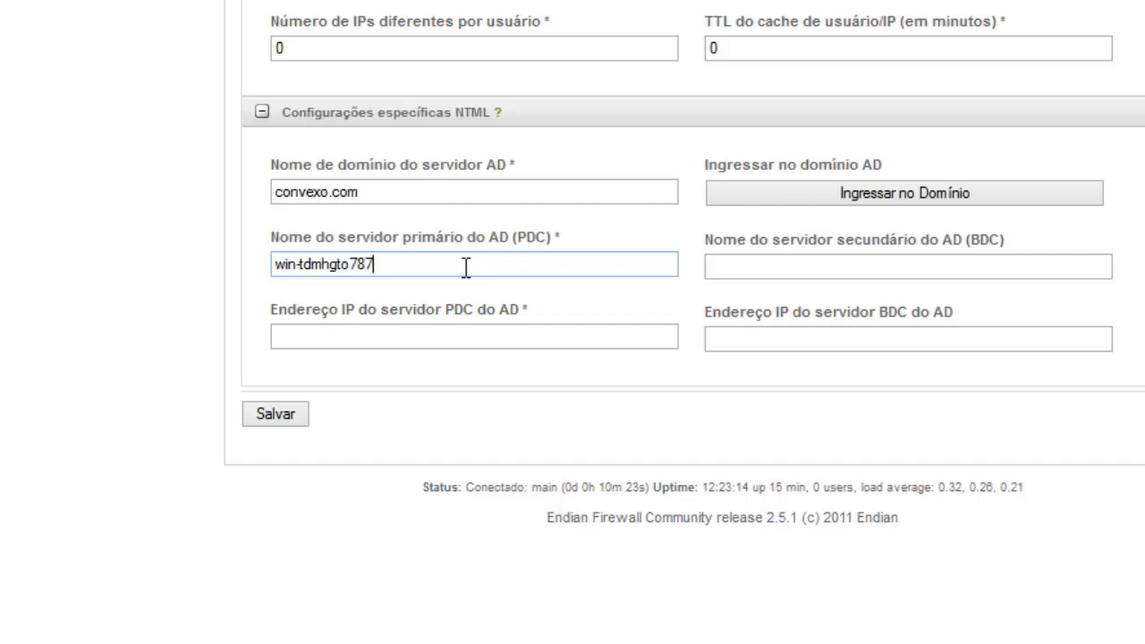
pyautogui.write('v')
# Run ipconfig in a command prompt on the WS2012 virtual machine to check its IP address
pyautogui.click(571, 334)
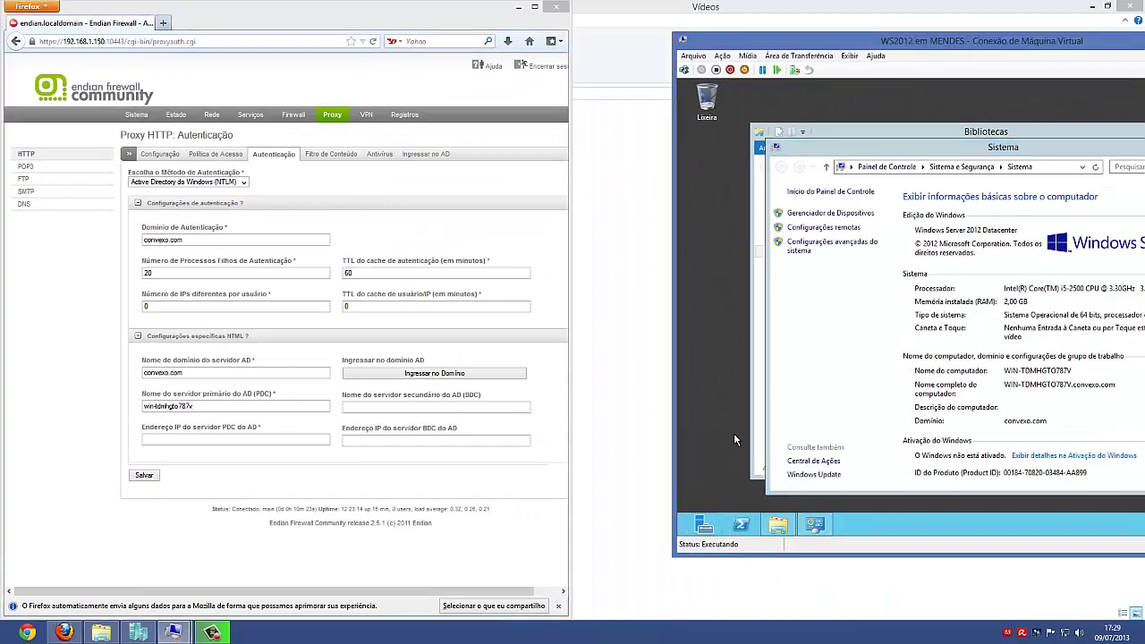
pyautogui.press('super+r')
pyautogui.write('cmd')
pyautogui.press('Return')
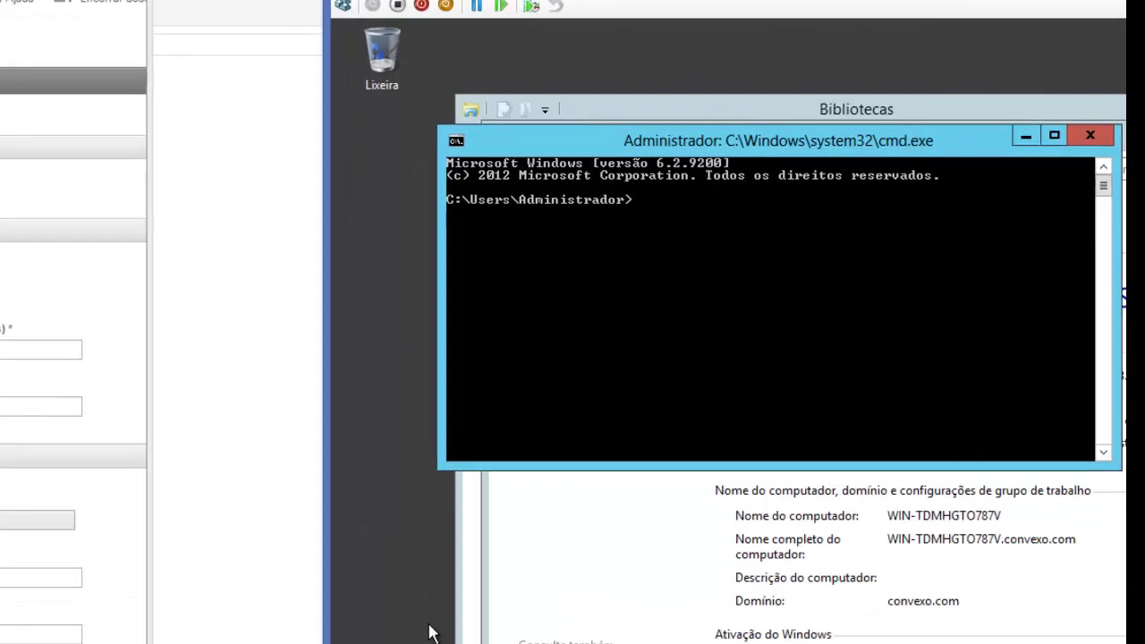
pyautogui.write('ip')
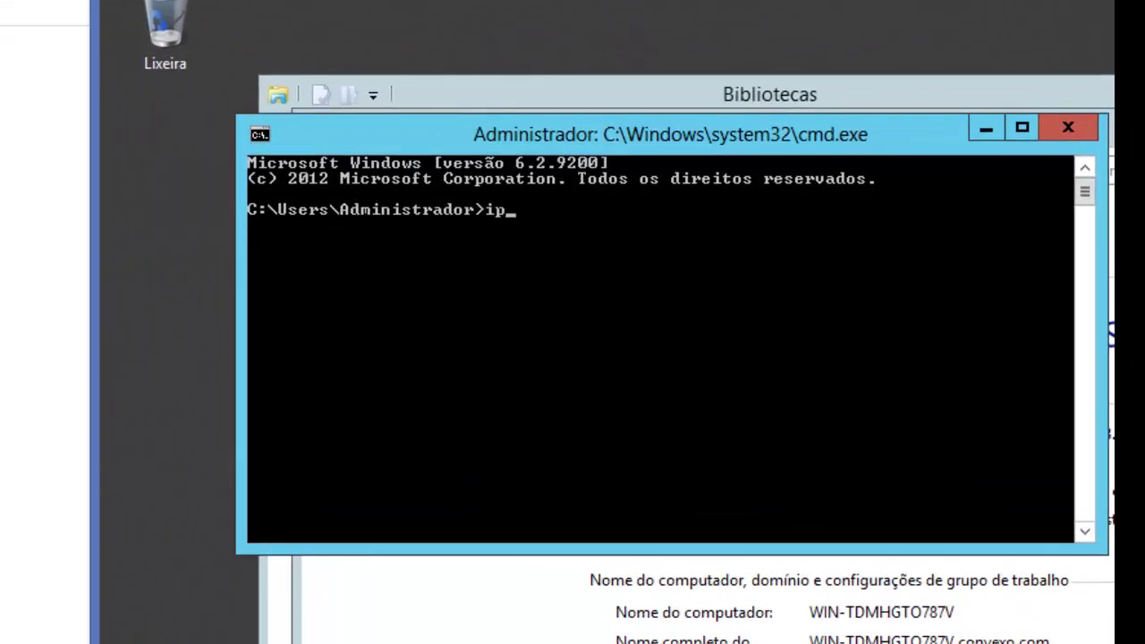
pyautogui.write('config')
pyautogui.press('Return')
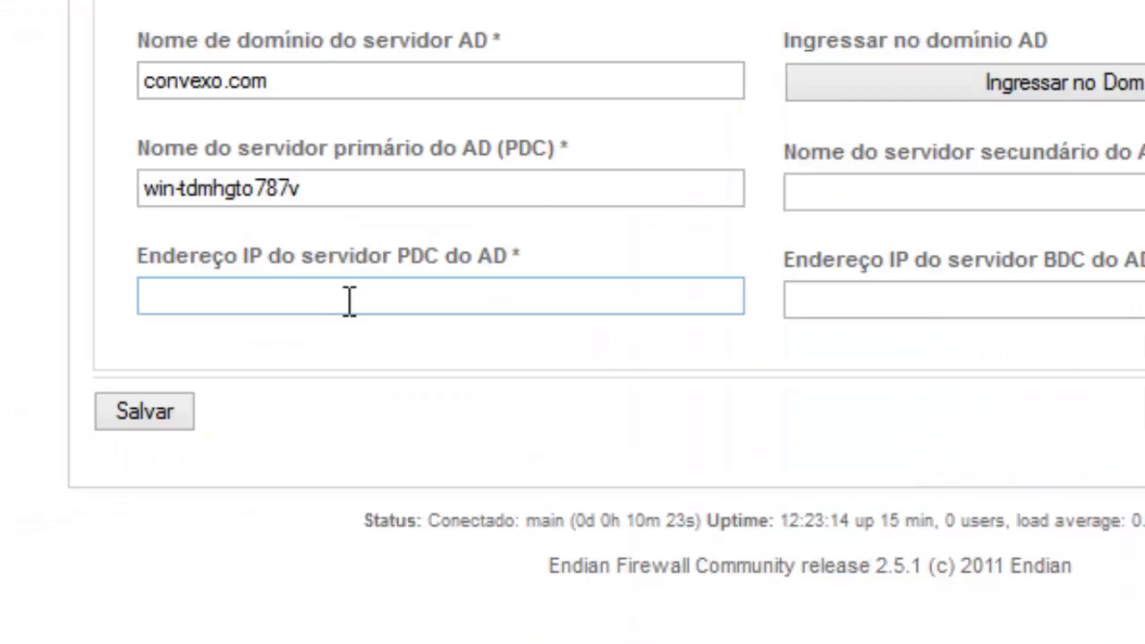
# Set the AD PDC server's IP address to 192.168.1.130, save and apply the proxy settings, and maximize the Firefox window
pyautogui.click(349, 302)
pyautogui.write('192.168.1.13')
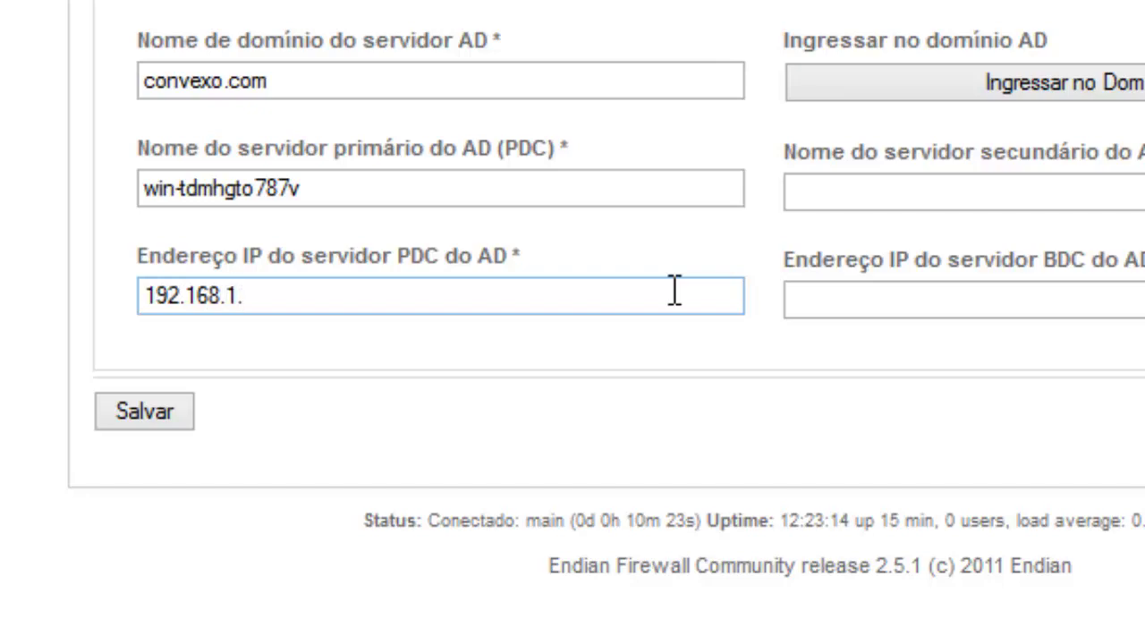
pyautogui.write('0')
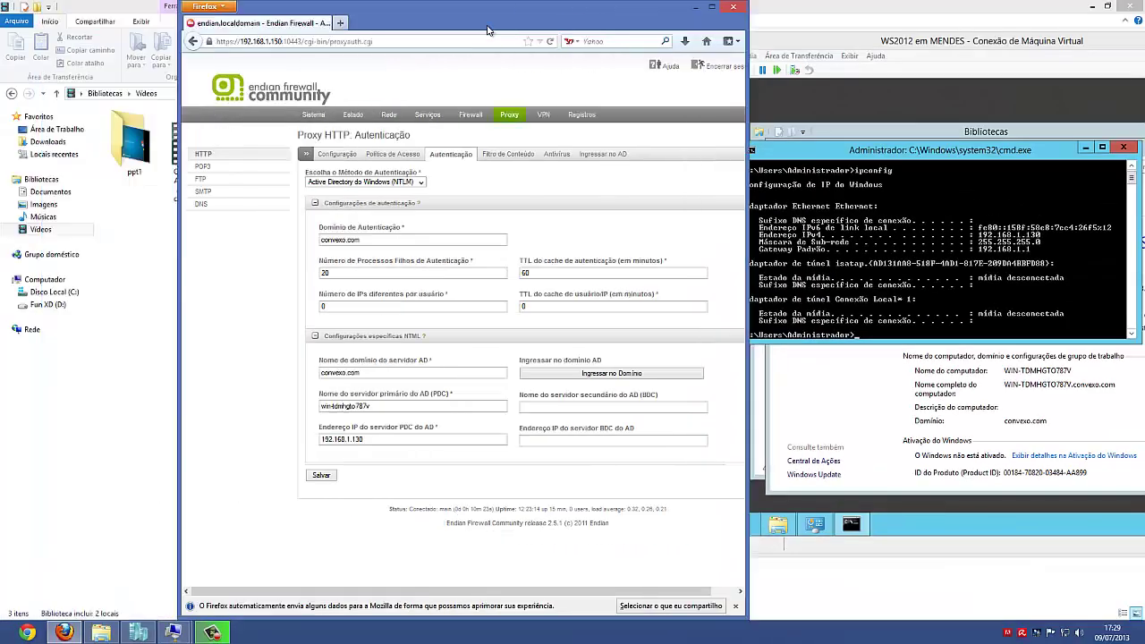
pyautogui.click(321, 476)
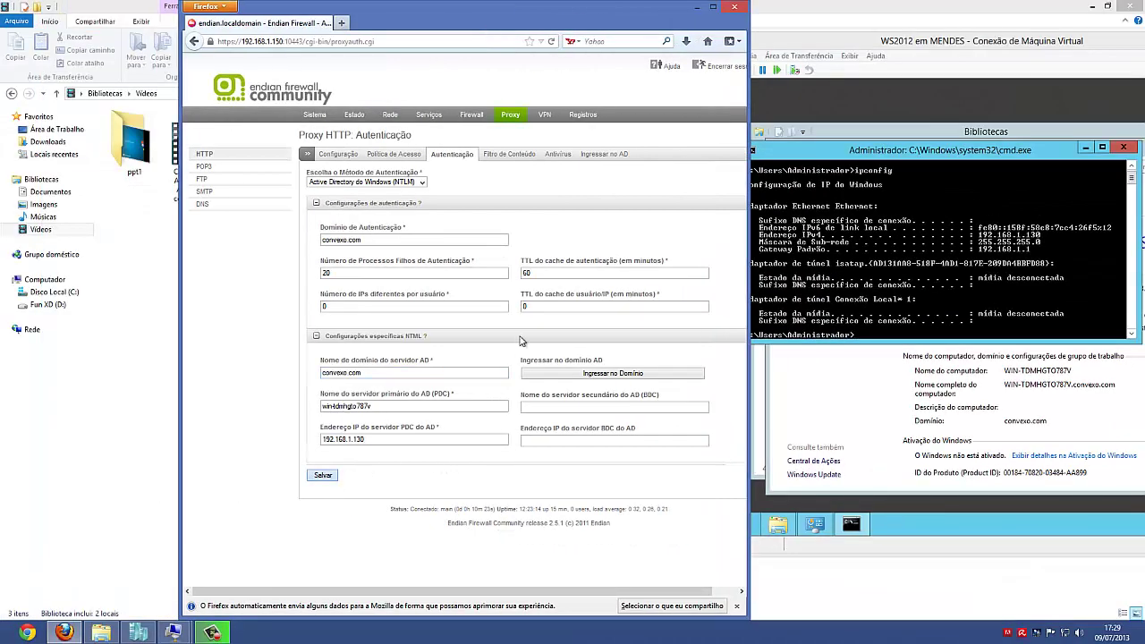
pyautogui.click(462, 212)
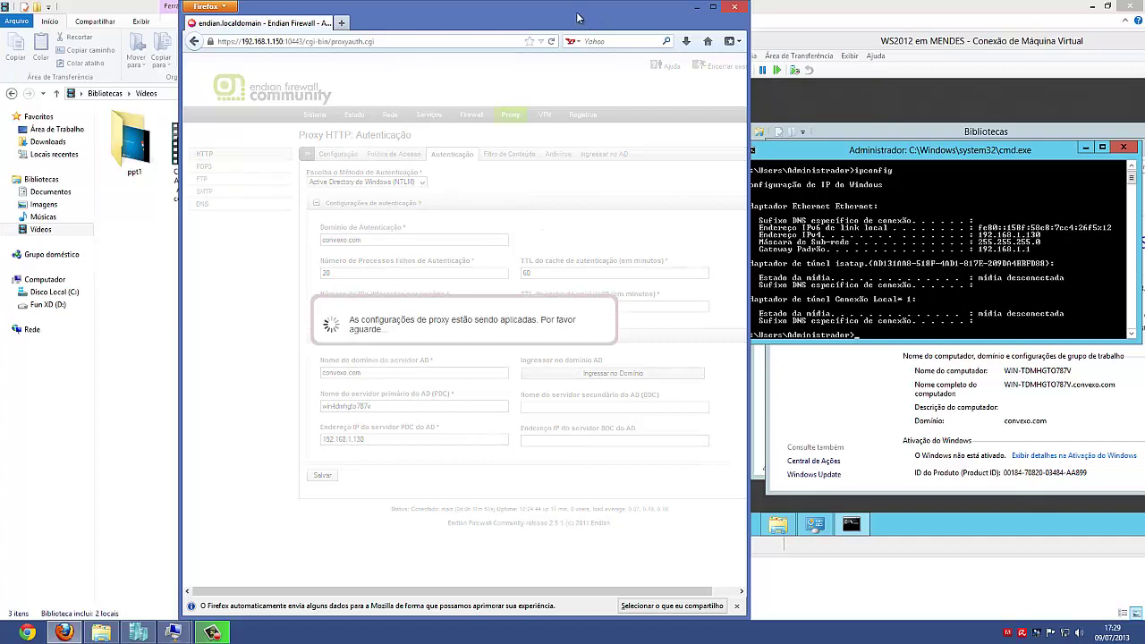
pyautogui.moveTo(578, 17); pyautogui.dragTo(610, 42)
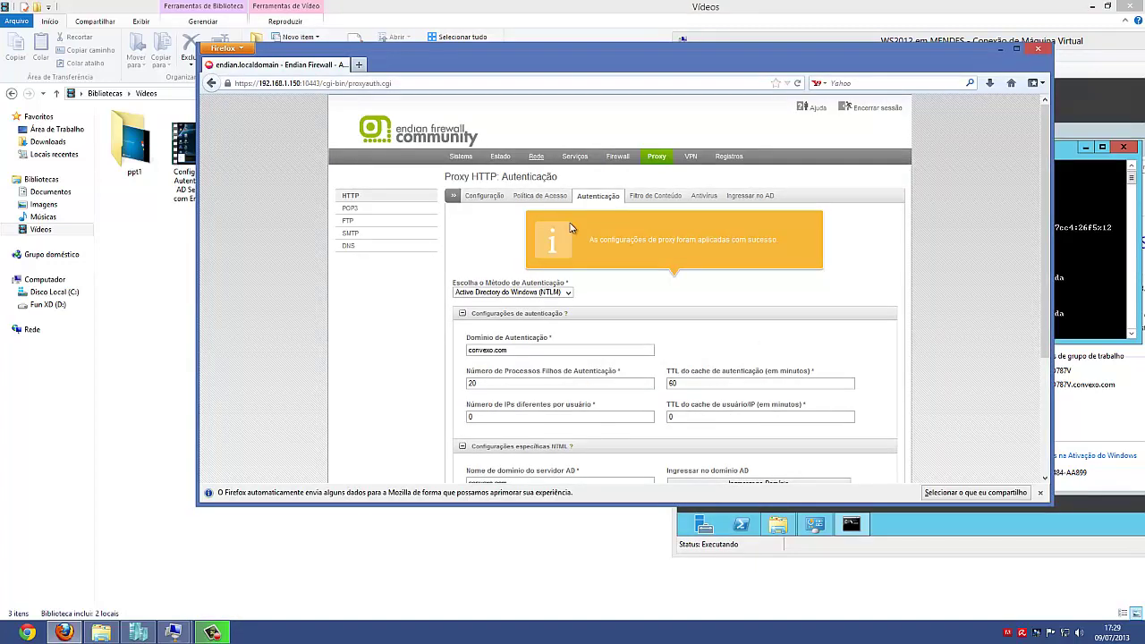
pyautogui.doubleClick(587, 58)
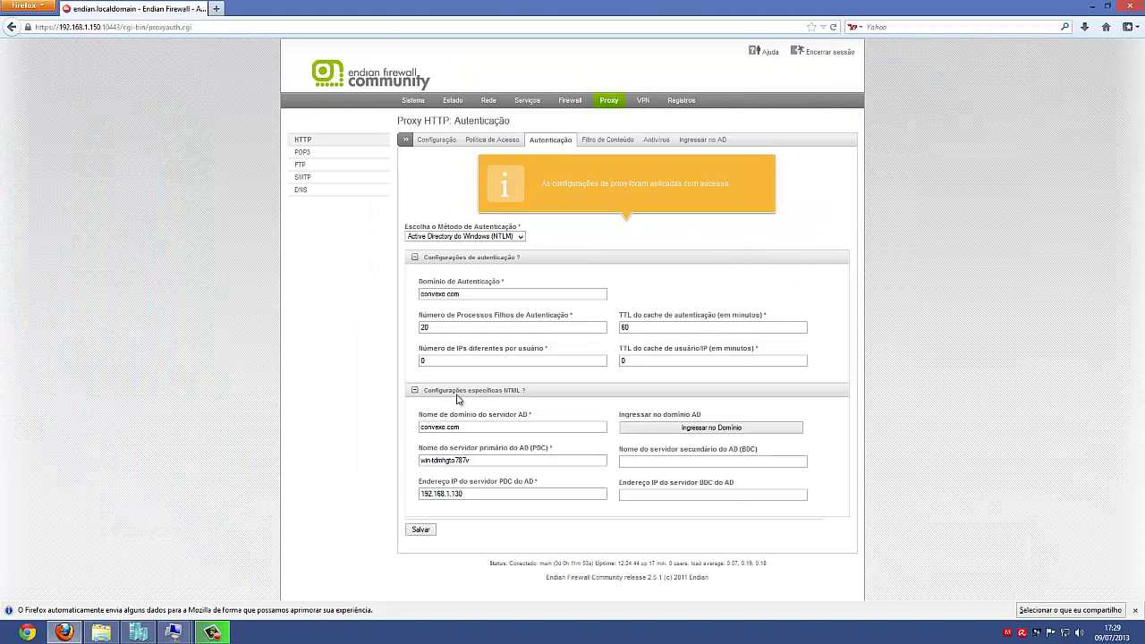
# Fill in a new DNS proxy routing entry for domain convexo.com with DNS server 192.168.1.130 and the remark WS2012
pyautogui.click(304, 193)
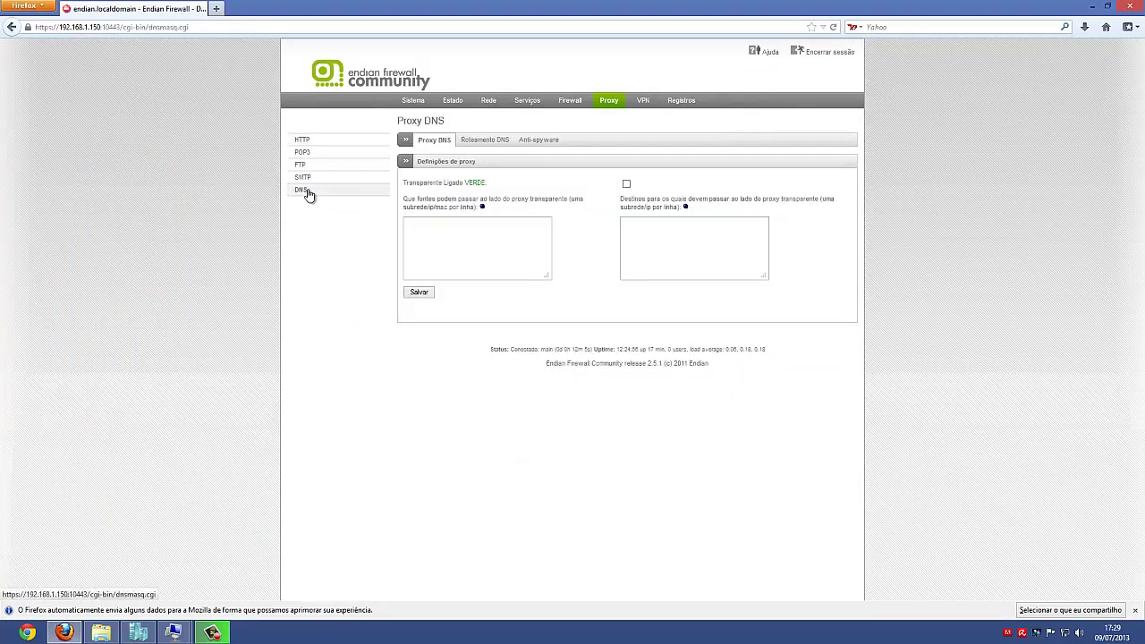
pyautogui.click(482, 143)
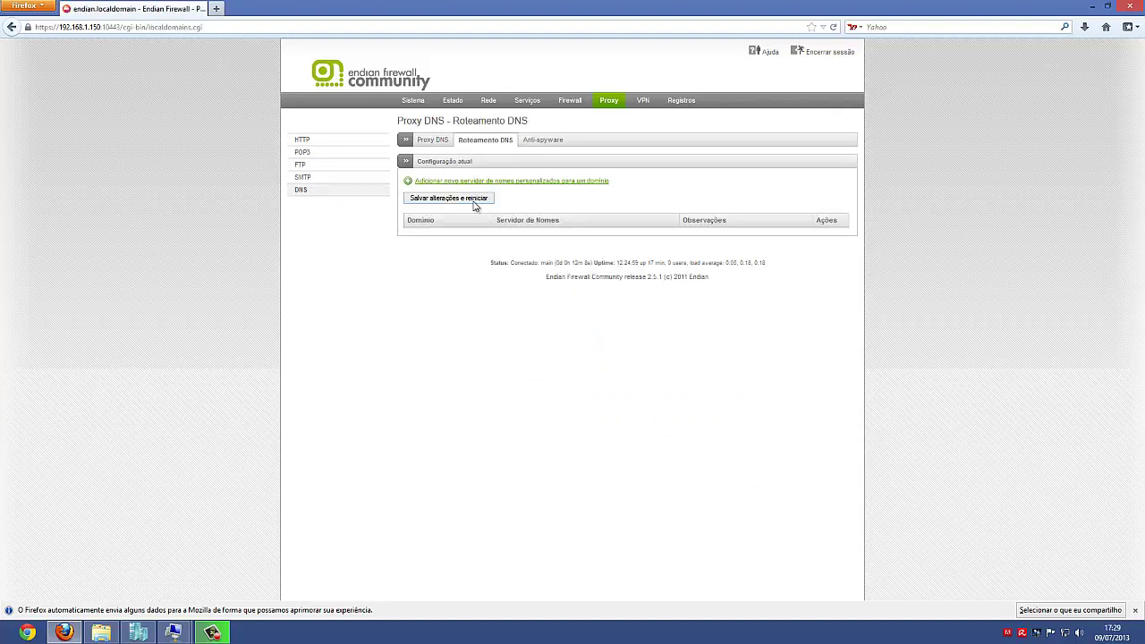
pyautogui.click(491, 186)
pyautogui.click(543, 209)
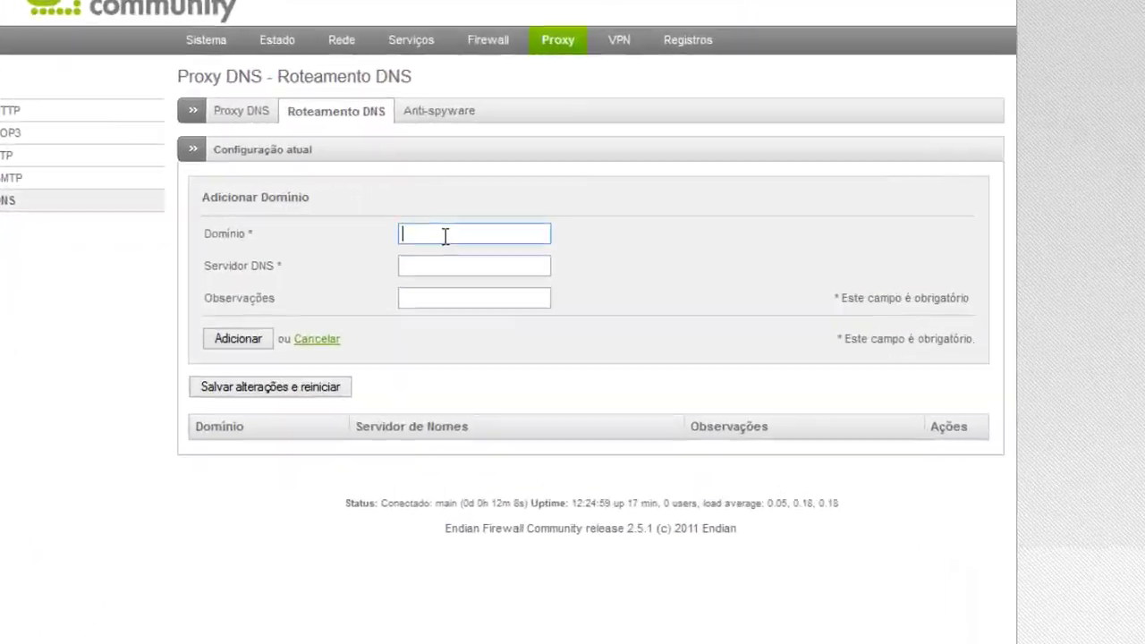
pyautogui.write('convexo')
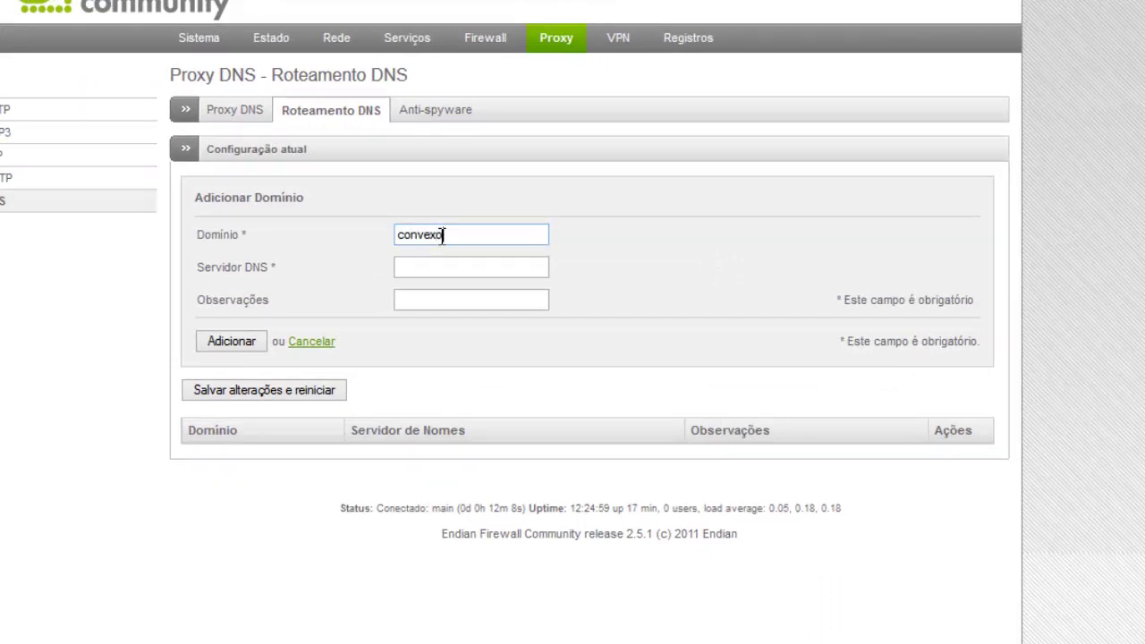
pyautogui.write('.com')
pyautogui.press('Tab')
pyautogui.write('192.168')
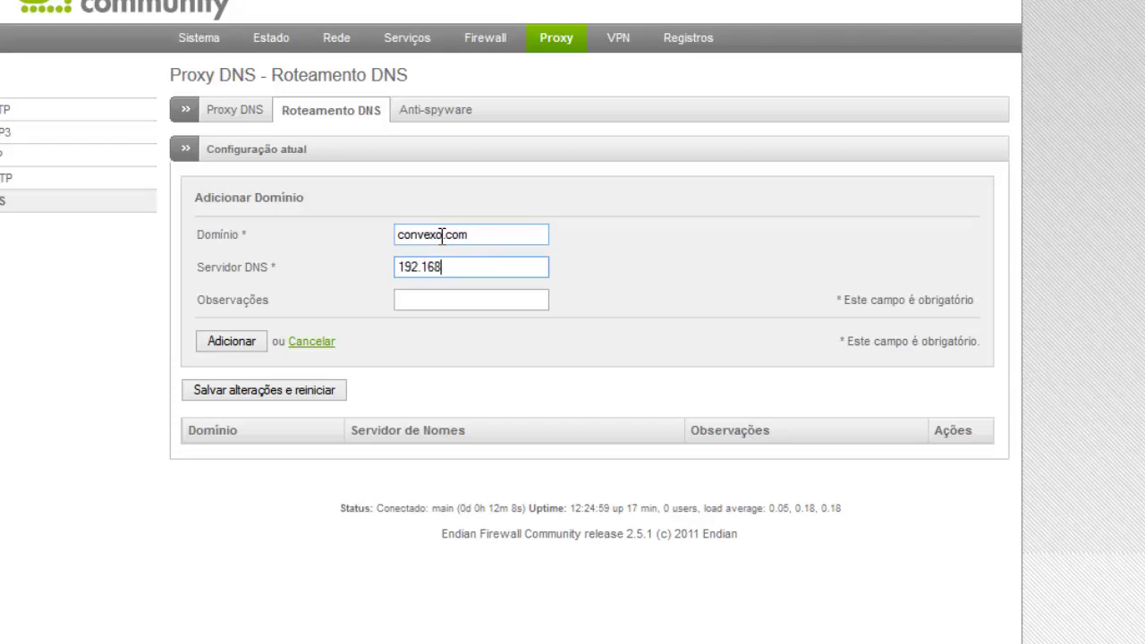
pyautogui.write('.1.130')
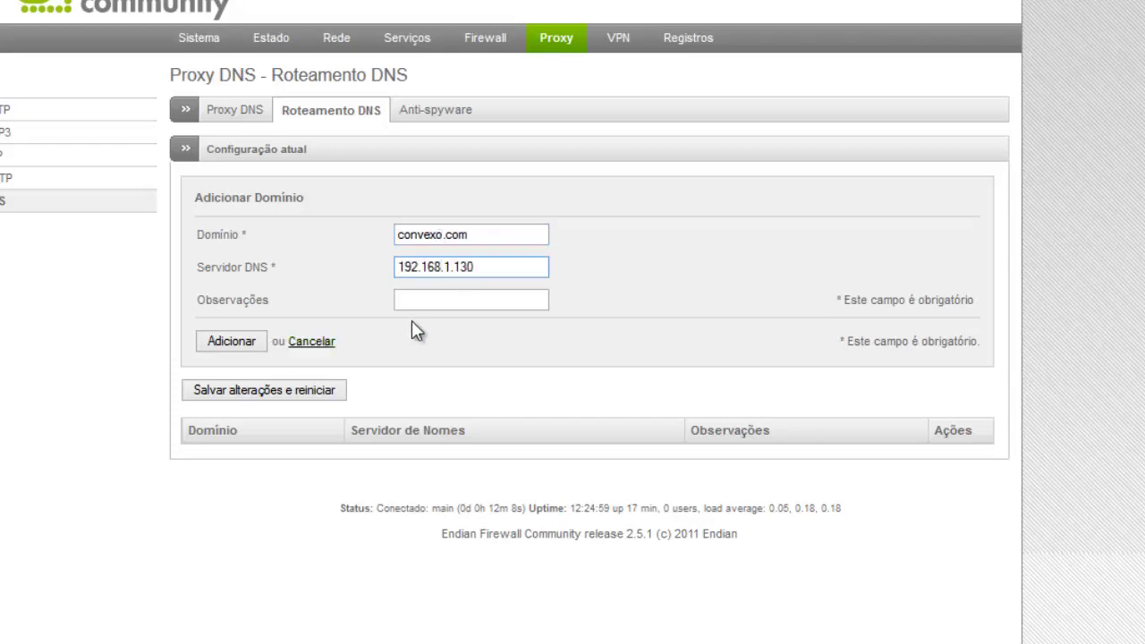
pyautogui.click(436, 300)
pyautogui.write('WS')
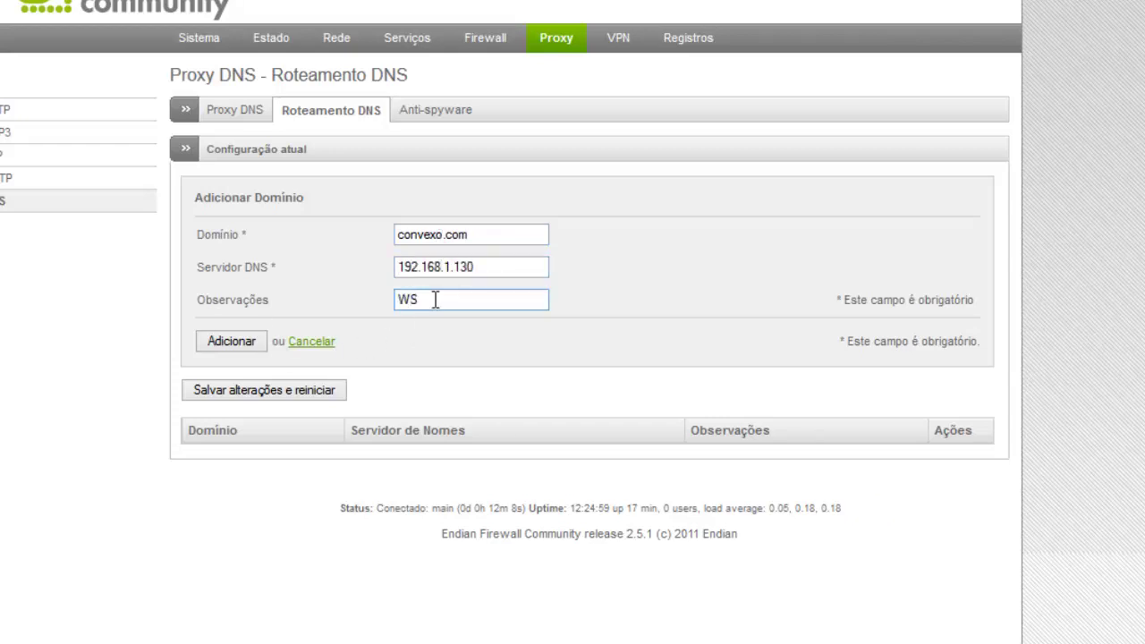
pyautogui.write('2012')
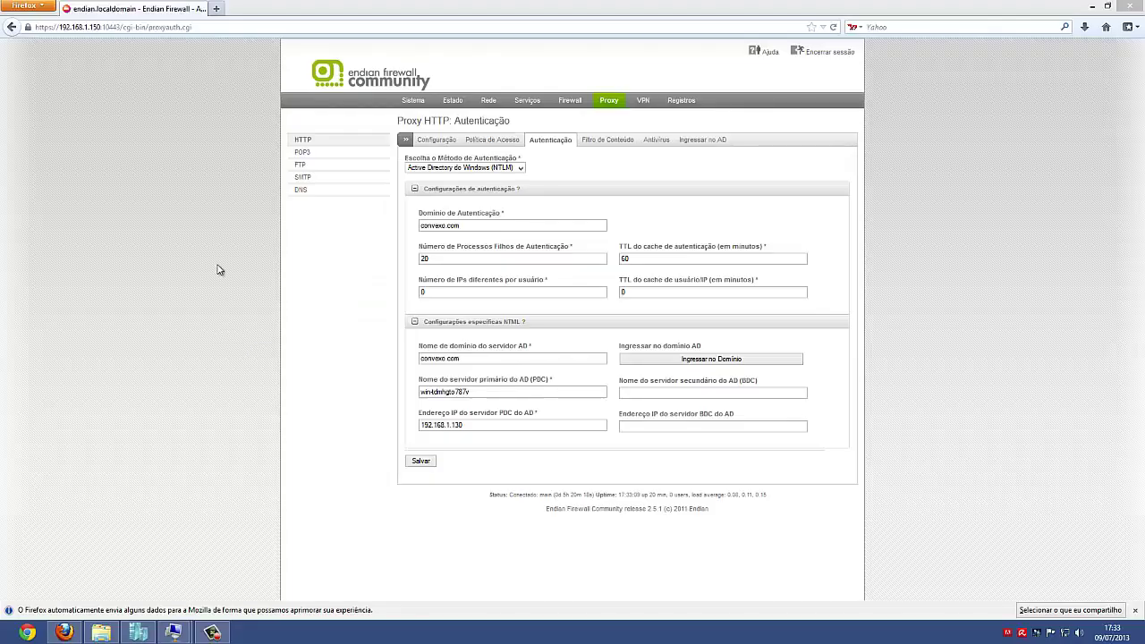
# Run the network configuration wizard with the GATEWAY interface type and no extra zones, and set the domain name to convexo.com
pyautogui.click(412, 100)
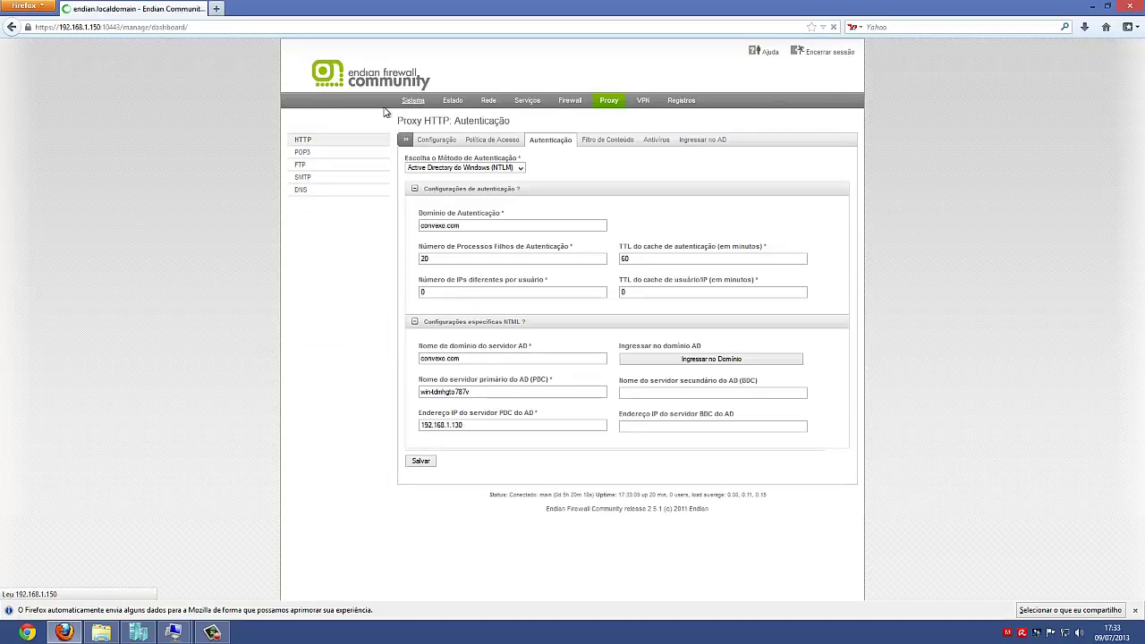
pyautogui.click(300, 152)
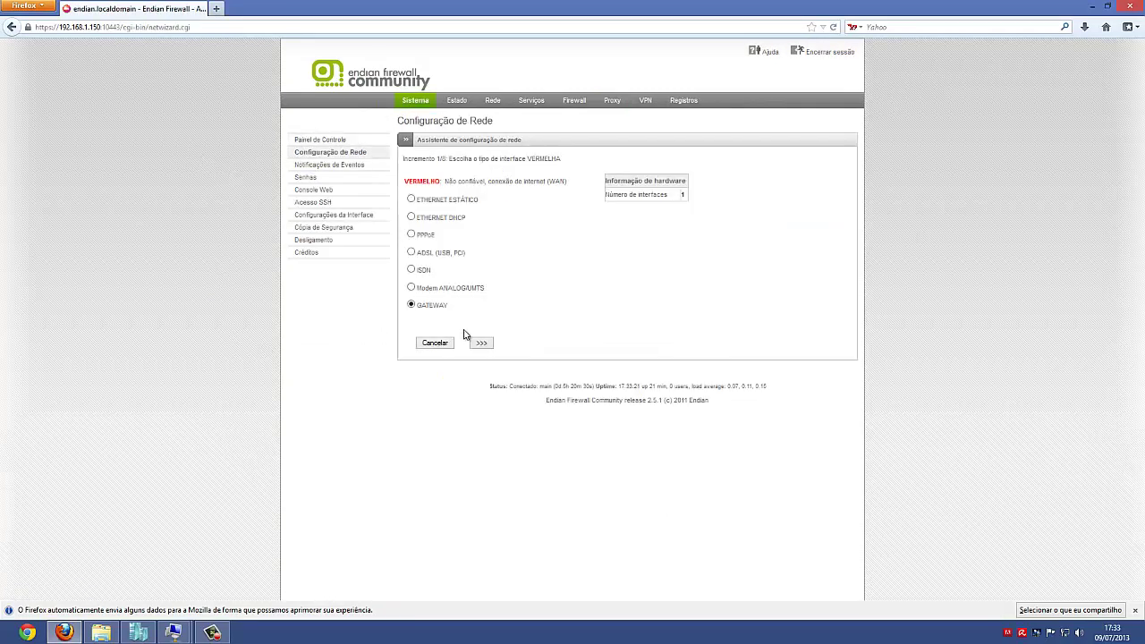
pyautogui.click(481, 343)
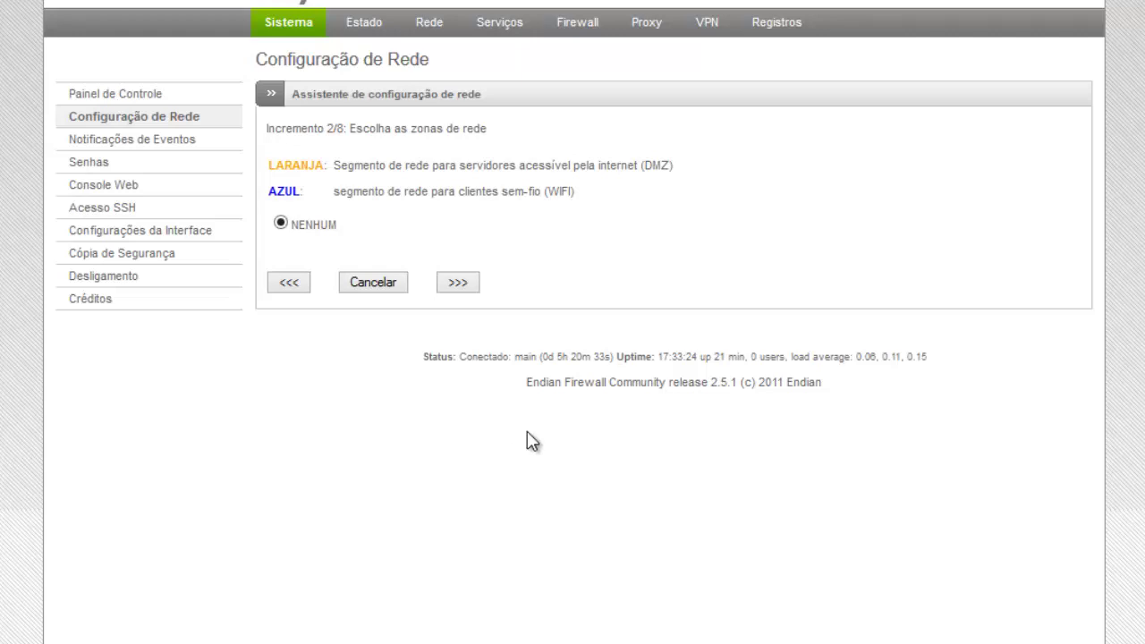
pyautogui.click(456, 283)
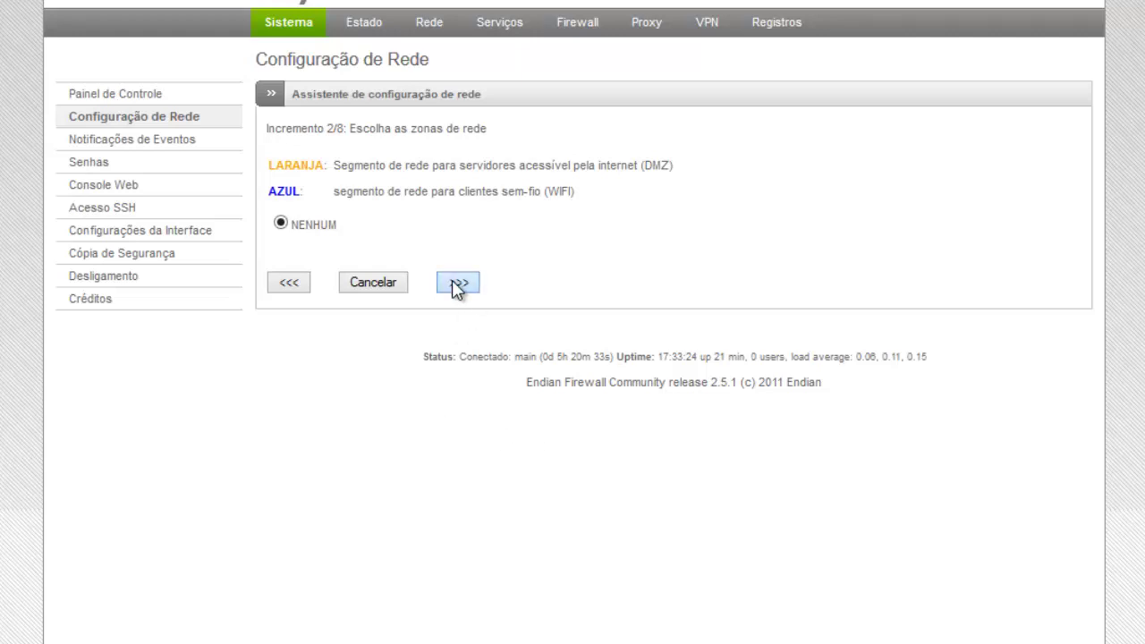
pyautogui.moveTo(468, 560); pyautogui.dragTo(384, 561)
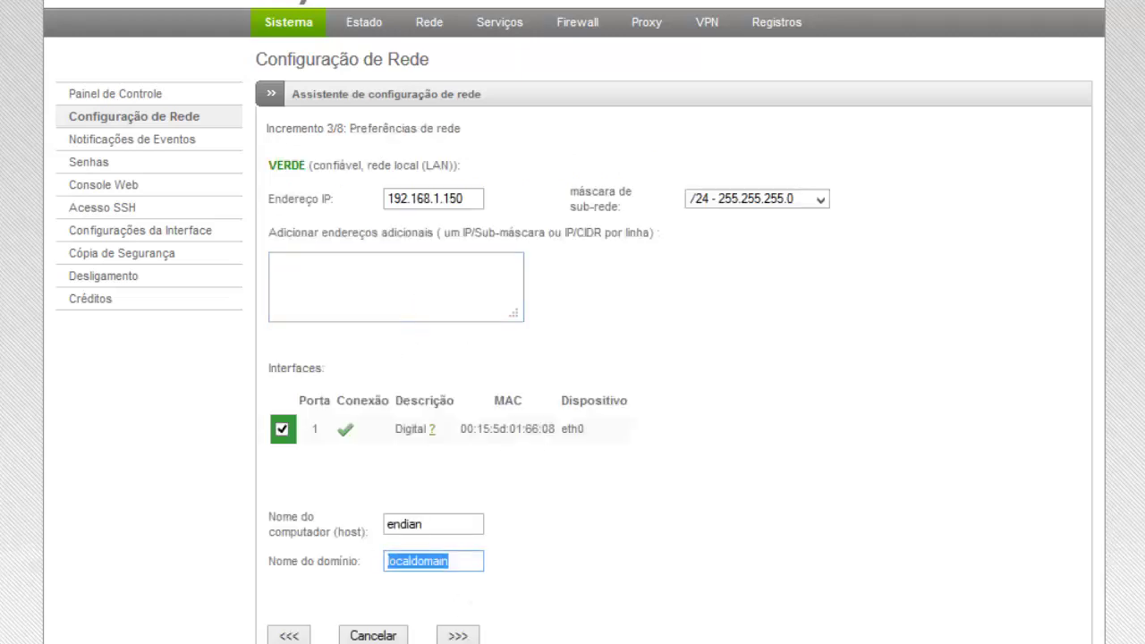
pyautogui.write('convexo')
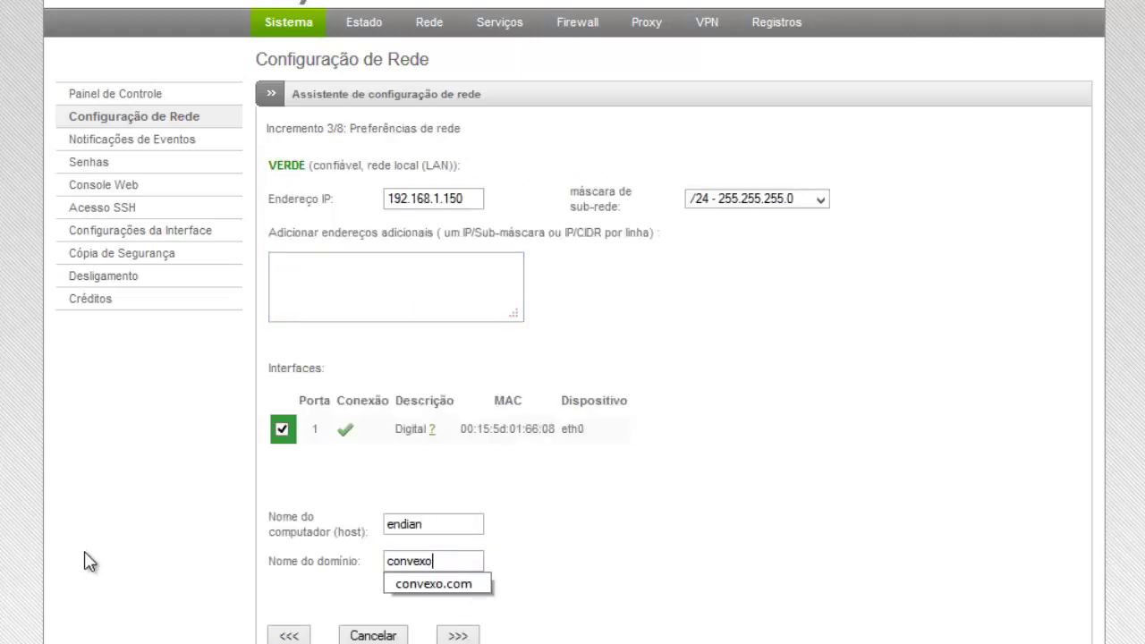
pyautogui.write(',c')
pyautogui.press('BackSpace')
pyautogui.press('BackSpace')
pyautogui.write('o.com')
pyautogui.click(475, 636)
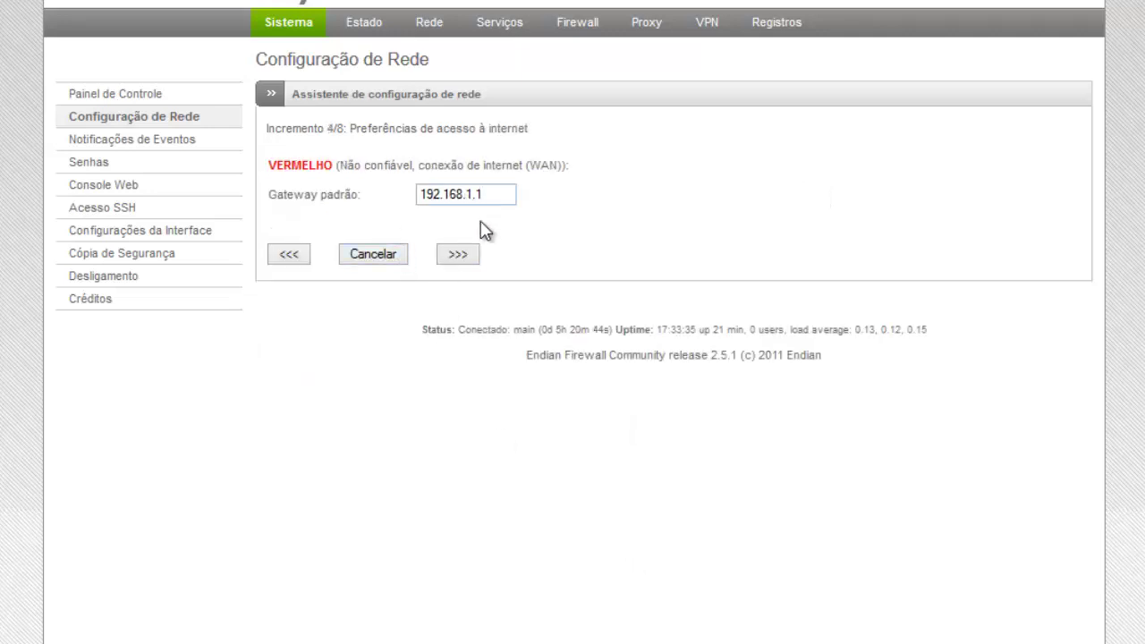
# Keep the default gateway and set both manual DNS servers, DNS 1 and DNS 2, to 192.168.1.130
pyautogui.click(463, 255)
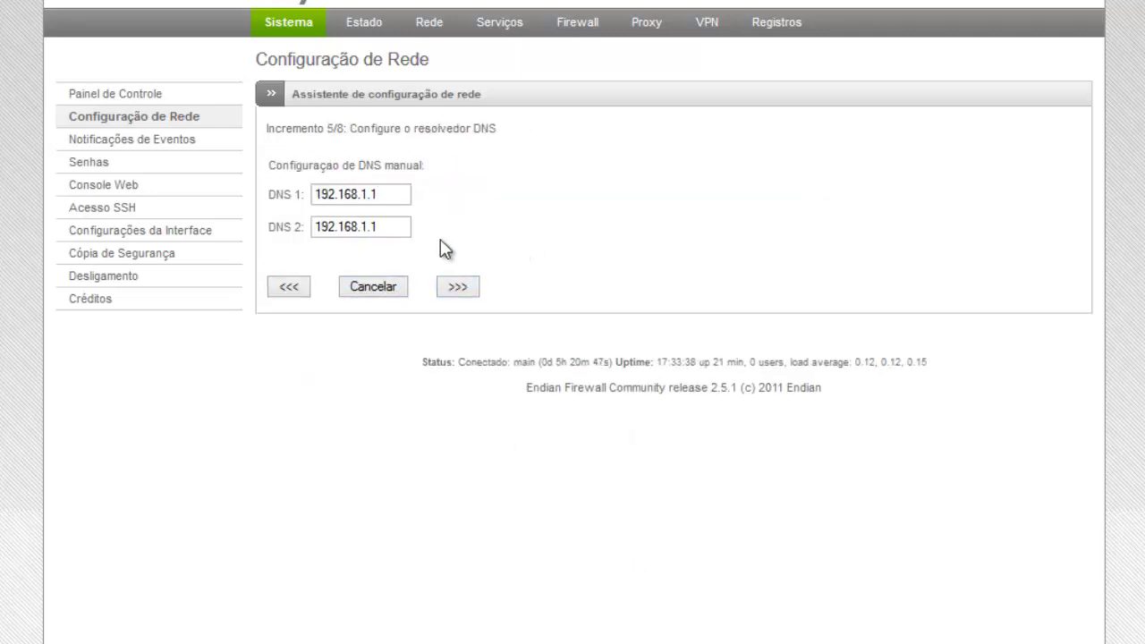
pyautogui.moveTo(397, 195); pyautogui.dragTo(344, 195)
pyautogui.write('68.1.')
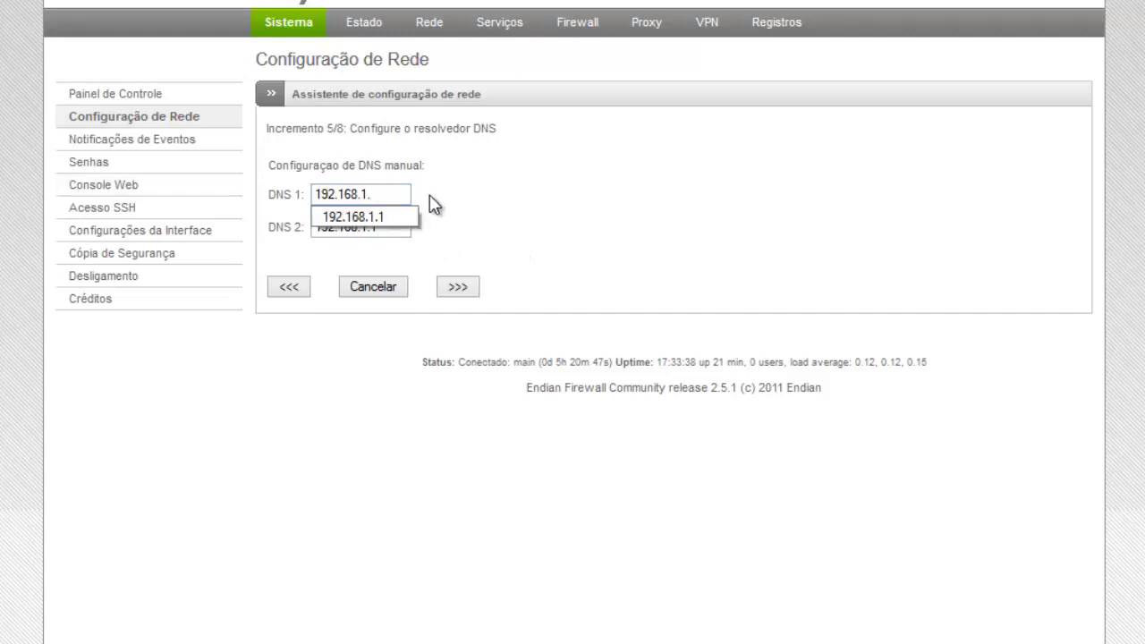
pyautogui.write('1130')
pyautogui.press('BackSpace')
pyautogui.press('BackSpace')
pyautogui.write('50')
pyautogui.press('BackSpace')
pyautogui.press('BackSpace')
pyautogui.write('30')
pyautogui.press('Tab')
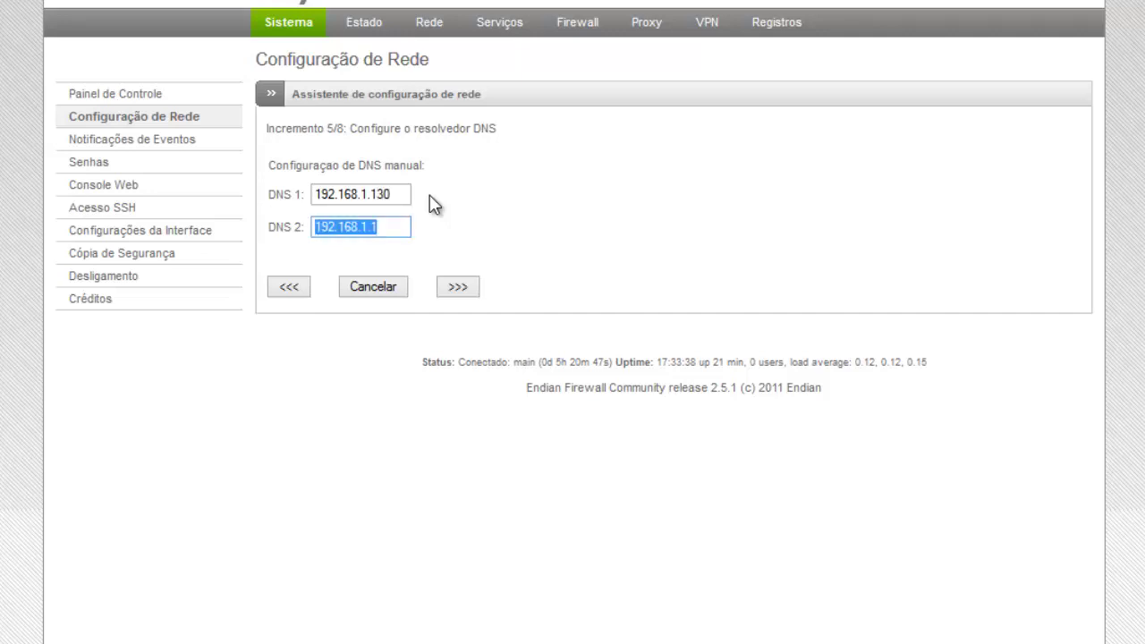
pyautogui.press('End')
pyautogui.write('30')
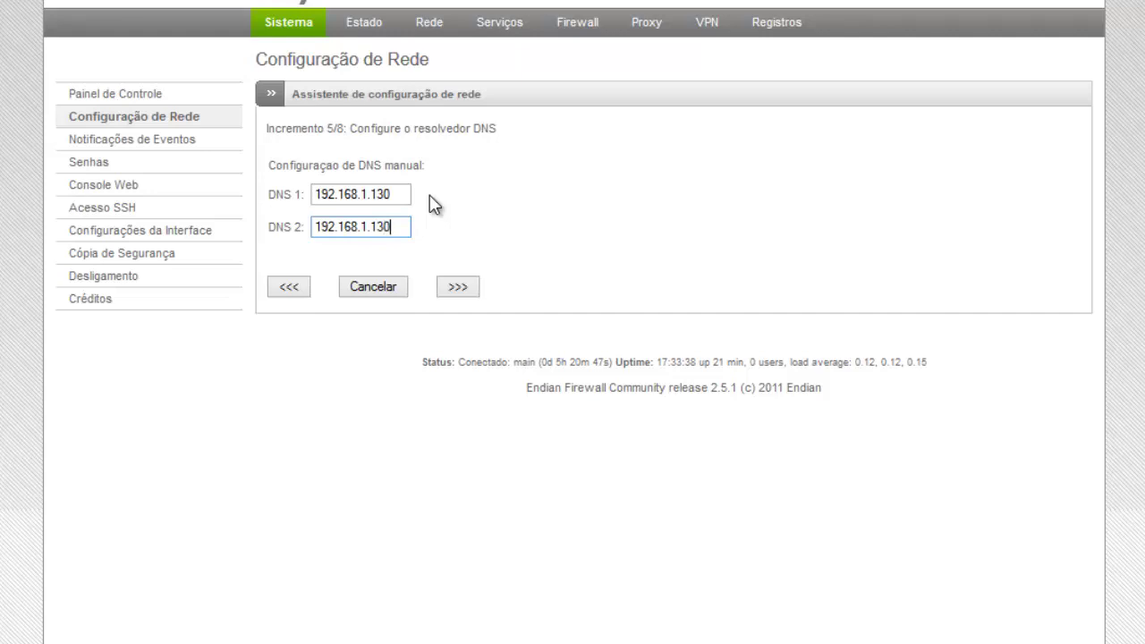
# Accept the remaining wizard settings and apply the new network configuration
pyautogui.click(458, 287)
pyautogui.click(457, 329)
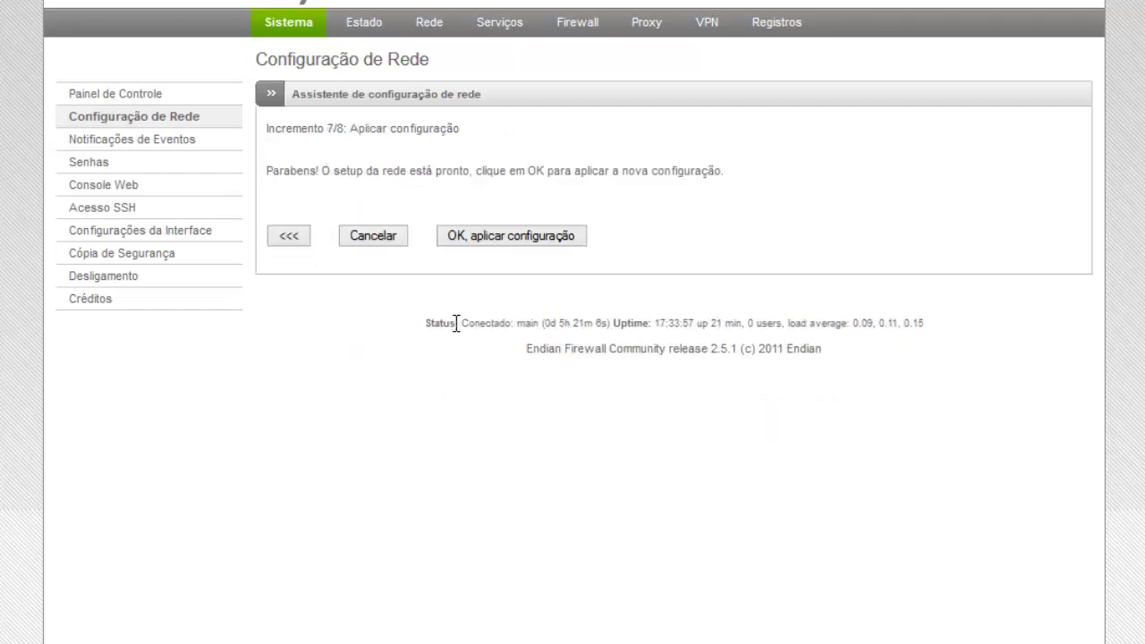
pyautogui.click(509, 241)
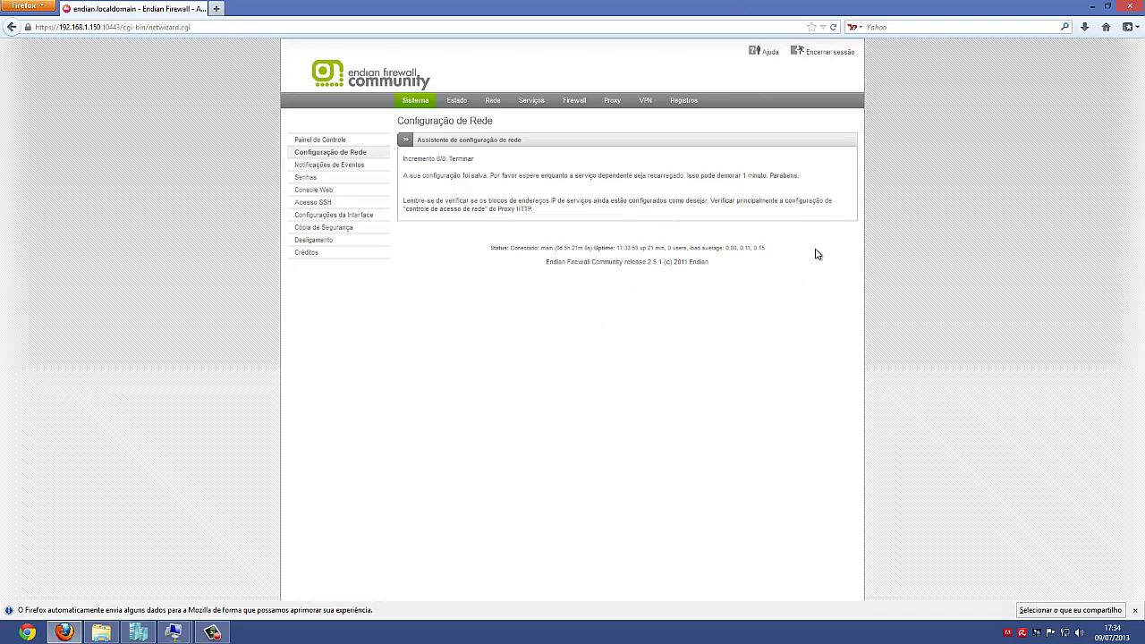
# Join the HTTP proxy to the Active Directory domain with the user administrador and the AD administrator password
pyautogui.click(370, 87)
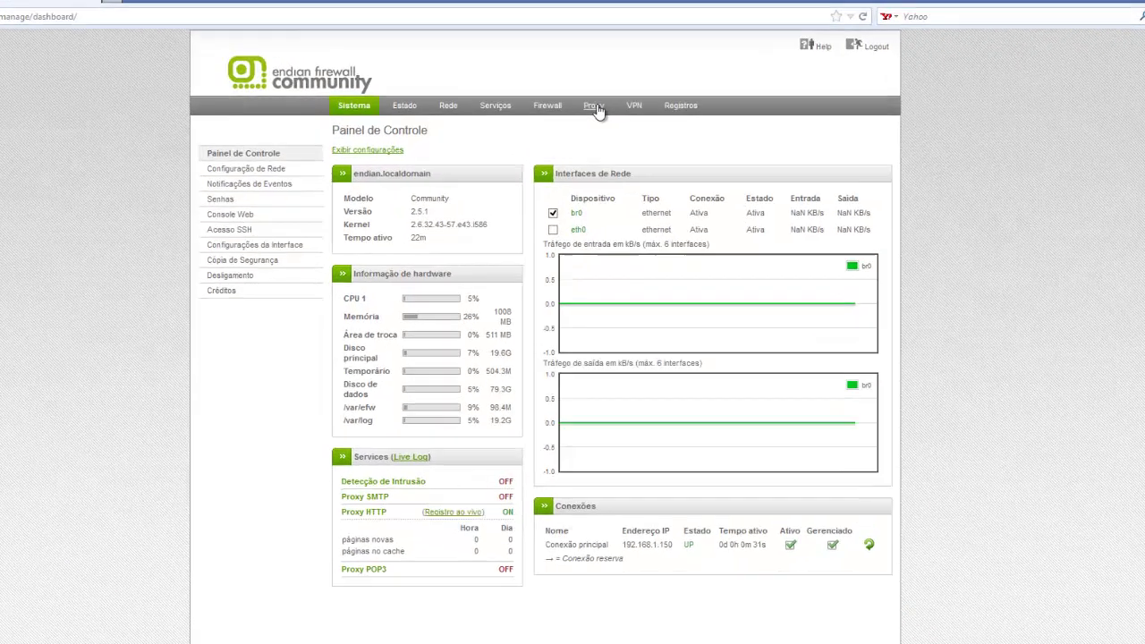
pyautogui.click(615, 102)
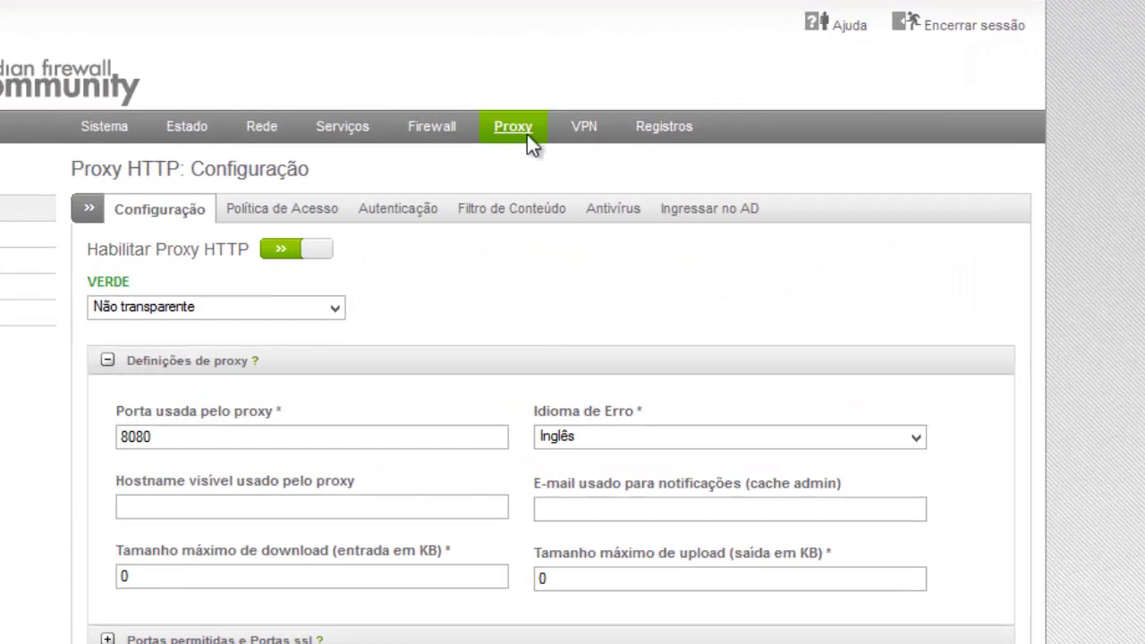
pyautogui.click(718, 224)
pyautogui.click(305, 329)
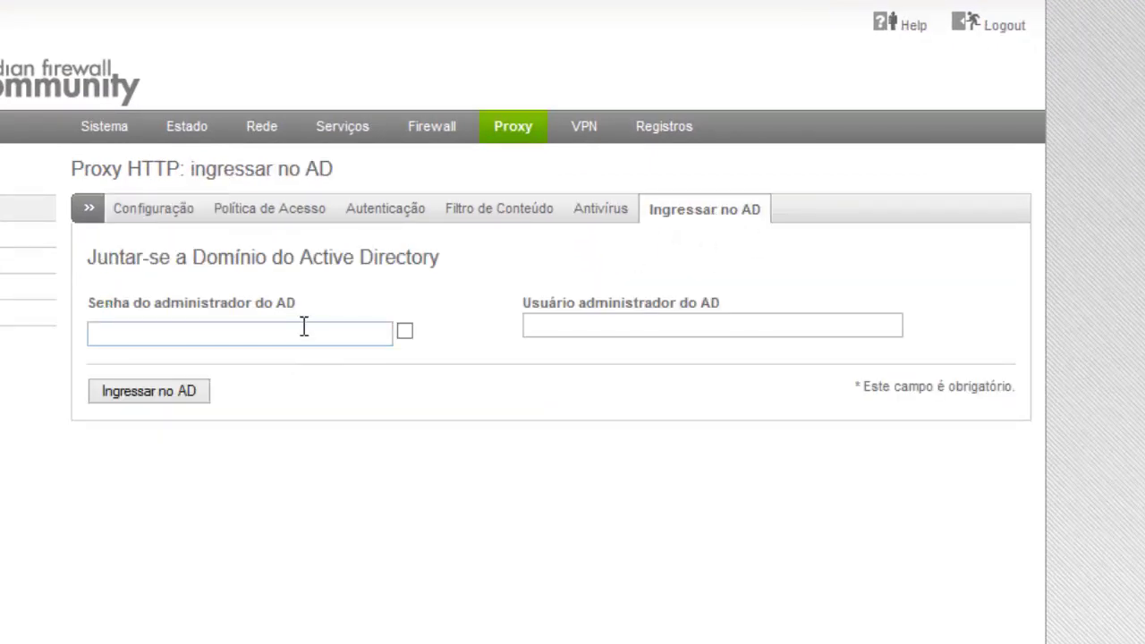
pyautogui.click(646, 333)
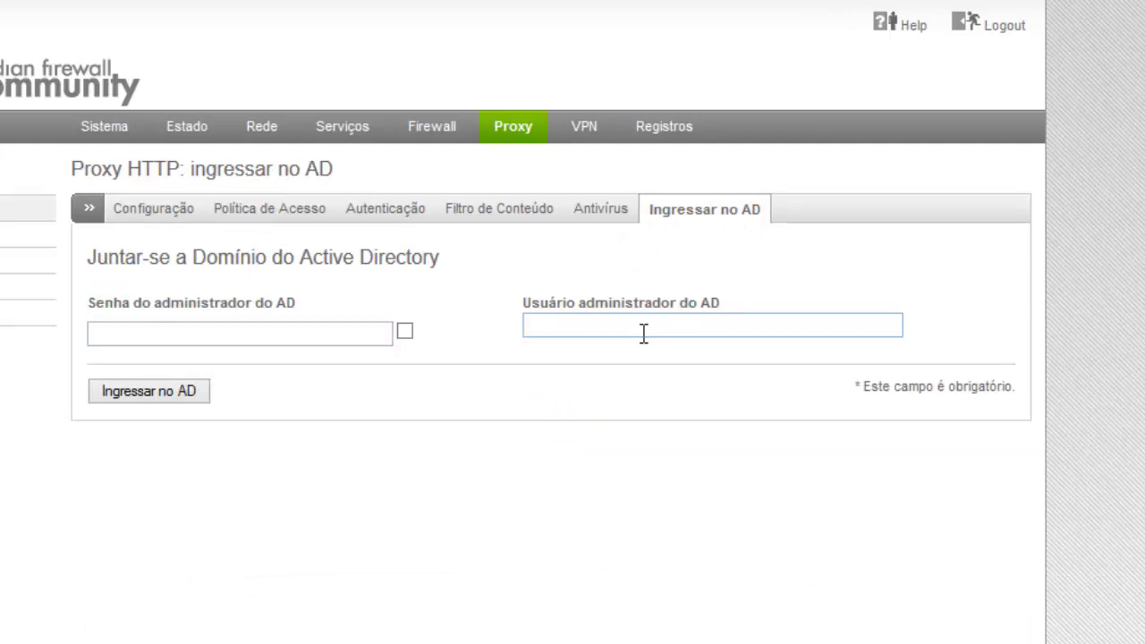
pyautogui.write('administradpr')
pyautogui.press('BackSpace')
pyautogui.press('BackSpace')
pyautogui.write('or')
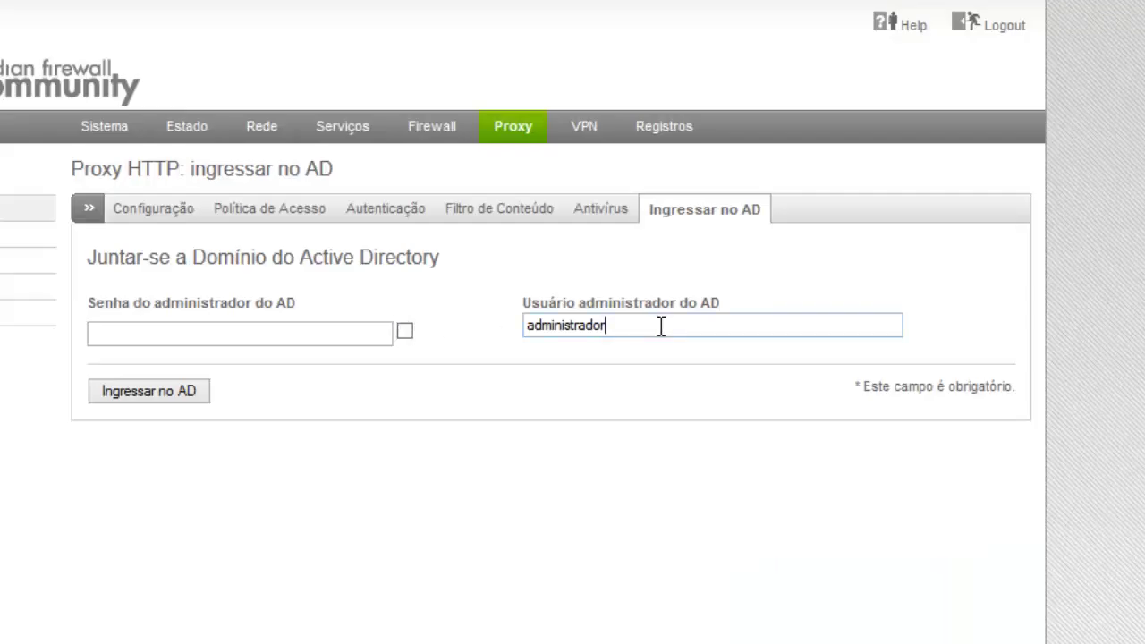
pyautogui.click(247, 329)
pyautogui.write('********')
pyautogui.click(144, 391)
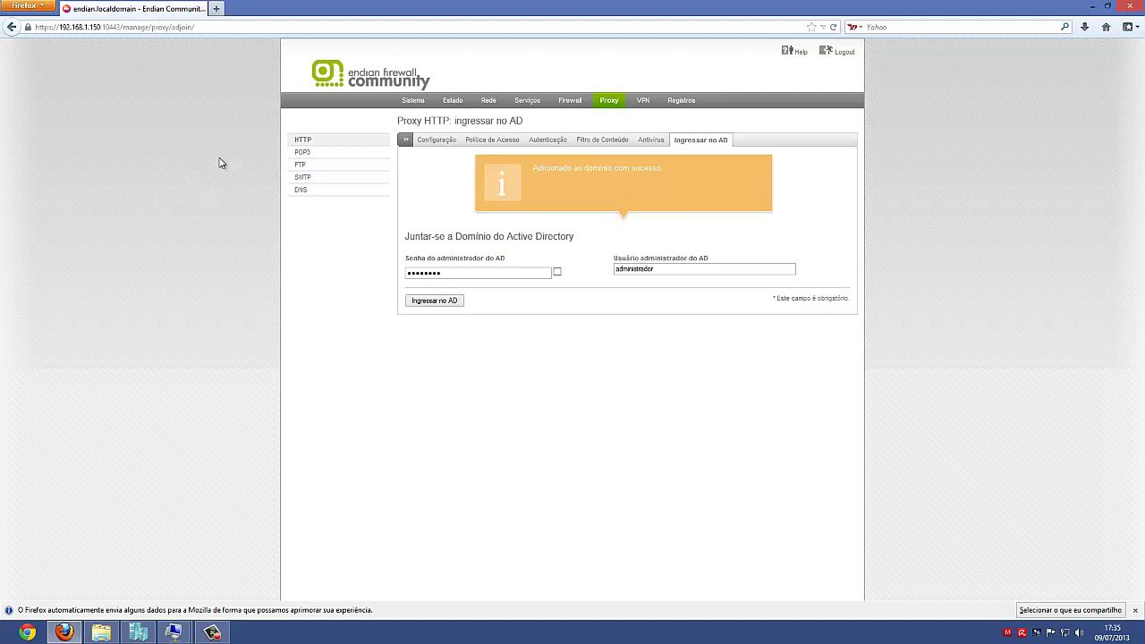
# Open the default profile, Perfil Padrão, for editing in the HTTP proxy's content filter
pyautogui.click(409, 102)
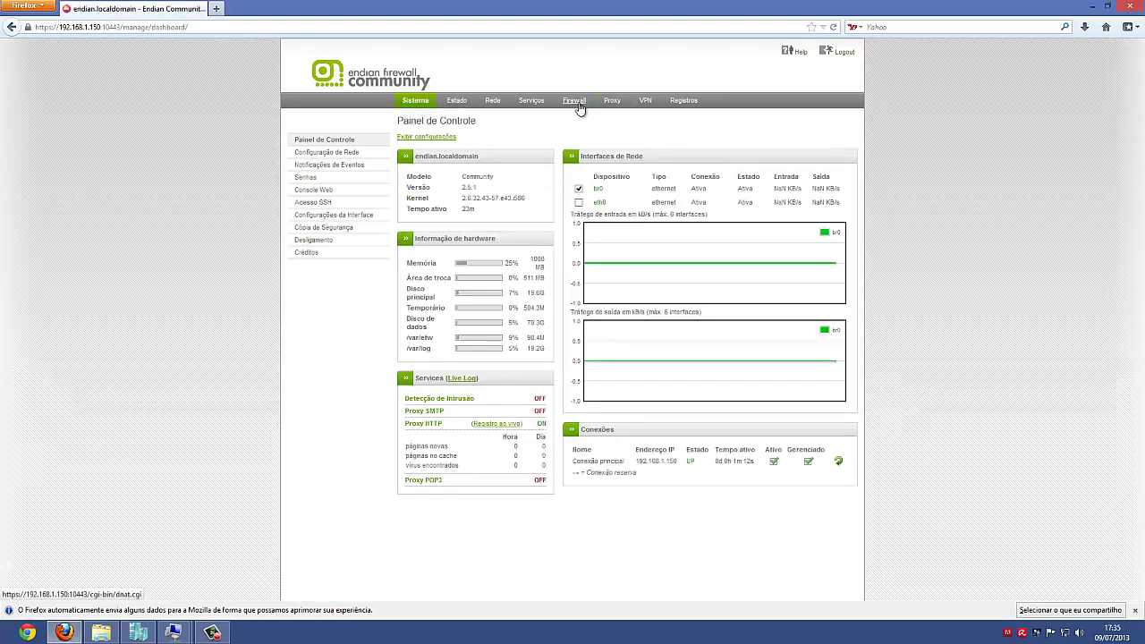
pyautogui.click(612, 101)
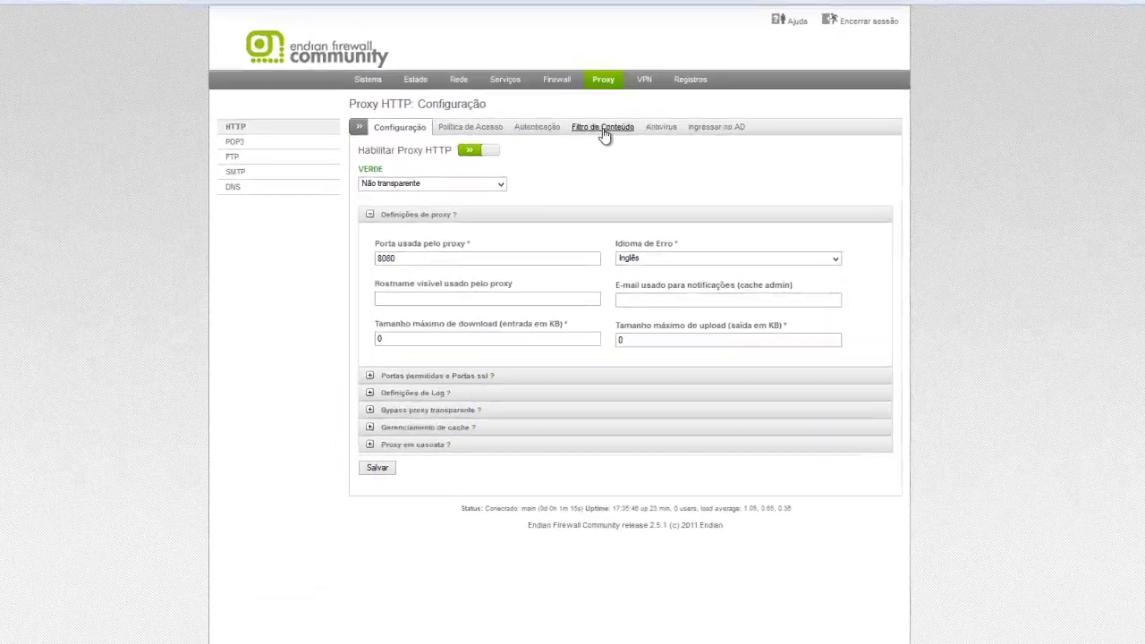
pyautogui.click(603, 128)
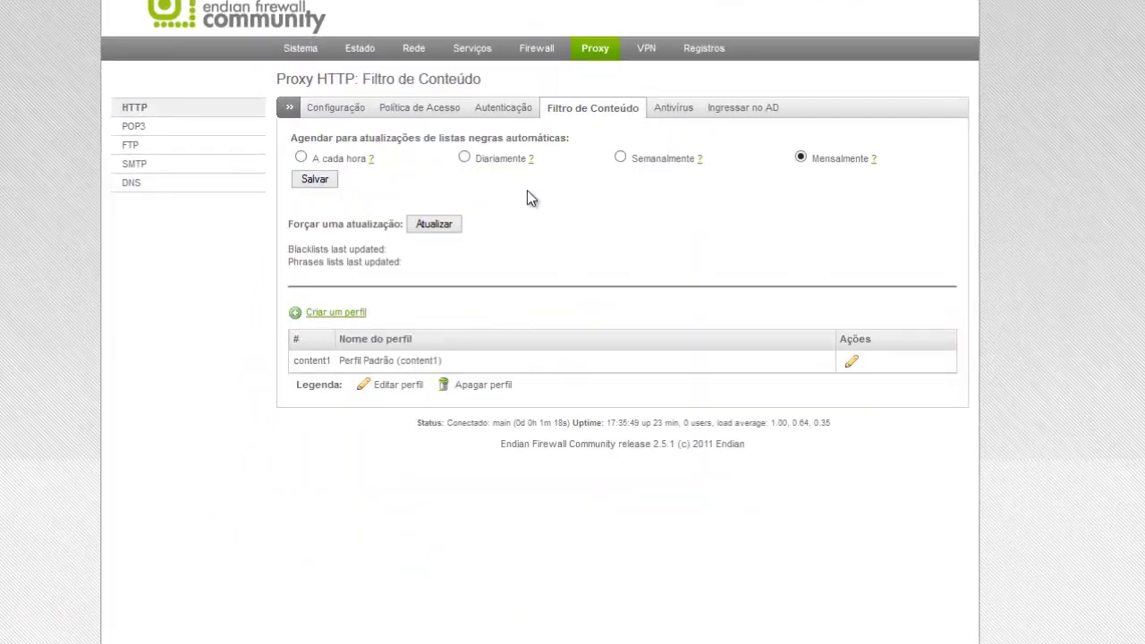
pyautogui.click(852, 363)
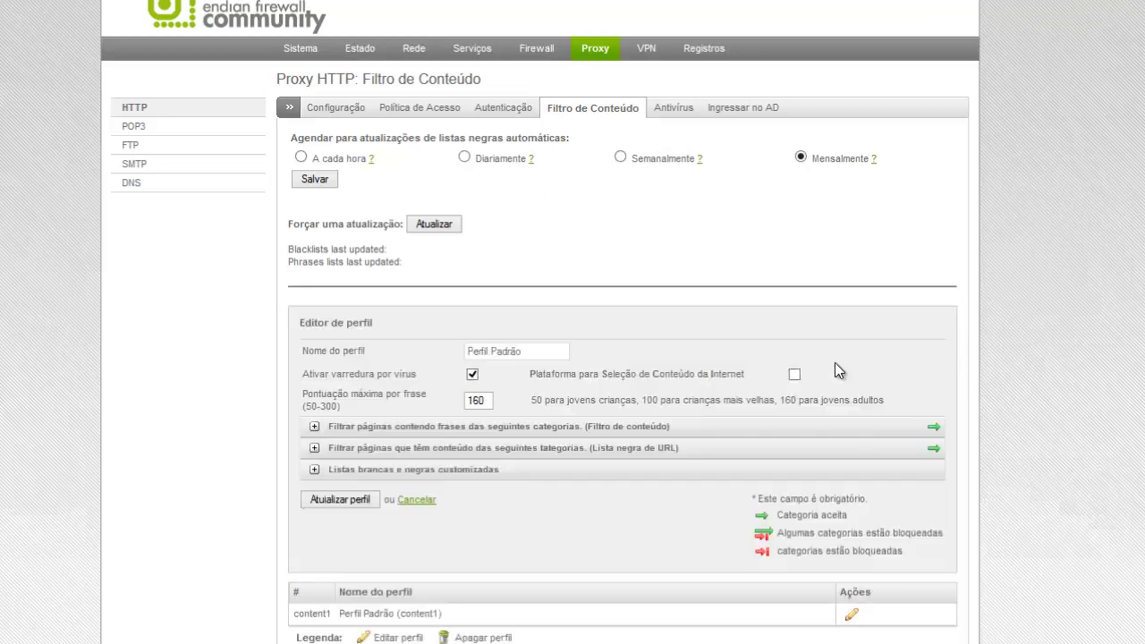
# Expand the profile's phrase filter and URL blacklist sections and examine their categories
pyautogui.click(312, 428)
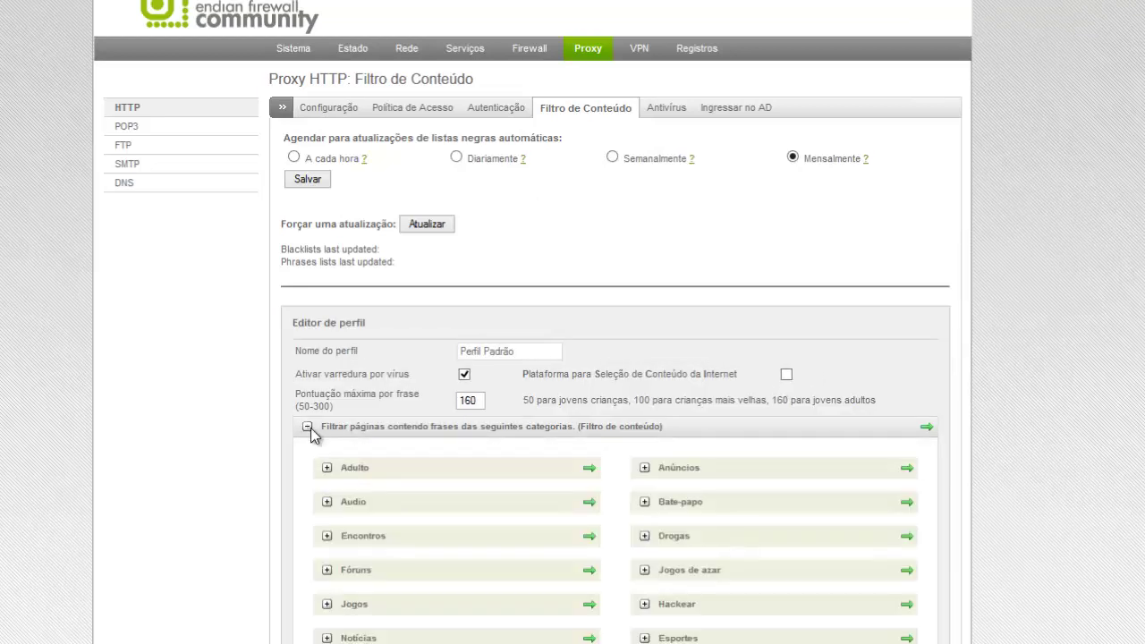
pyautogui.scroll(-2, 618, 350)
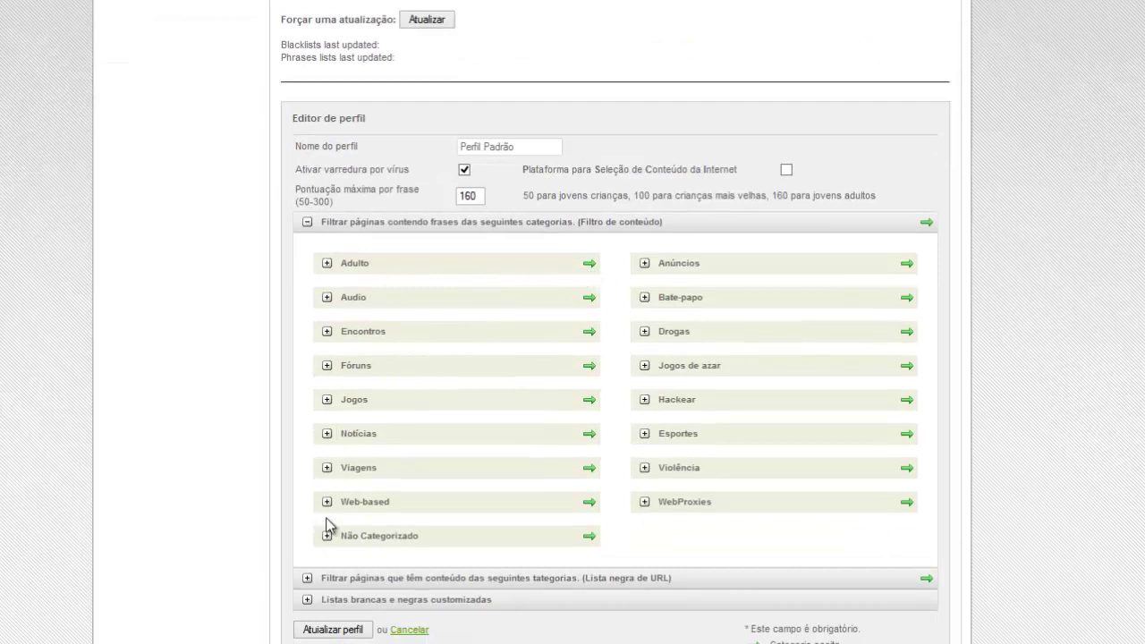
pyautogui.click(307, 579)
pyautogui.scroll(-2, 414, 455)
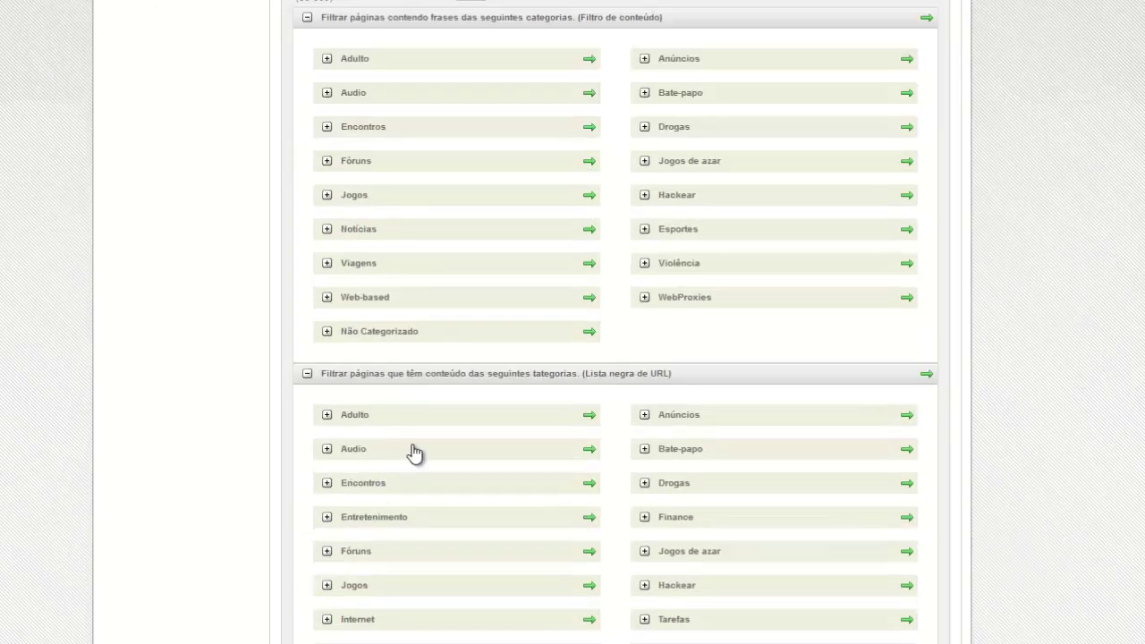
pyautogui.scroll(-1, 417, 453)
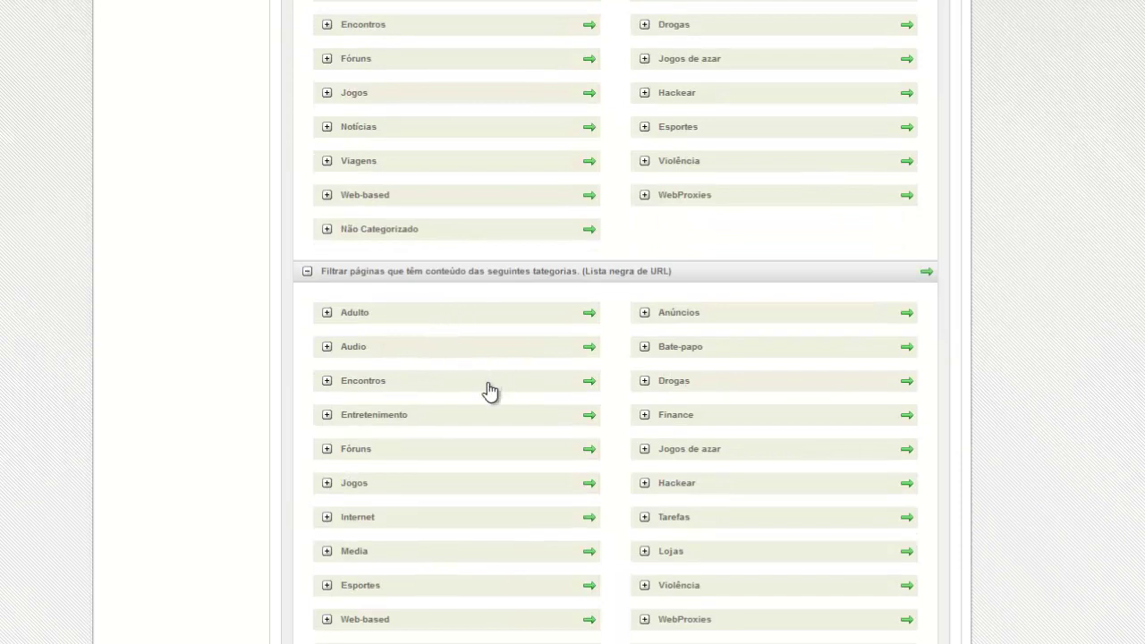
# Expand the profile's custom whitelist and blacklist section and examine its fields for allowed and blocked sites
pyautogui.scroll(-2, 488, 394)
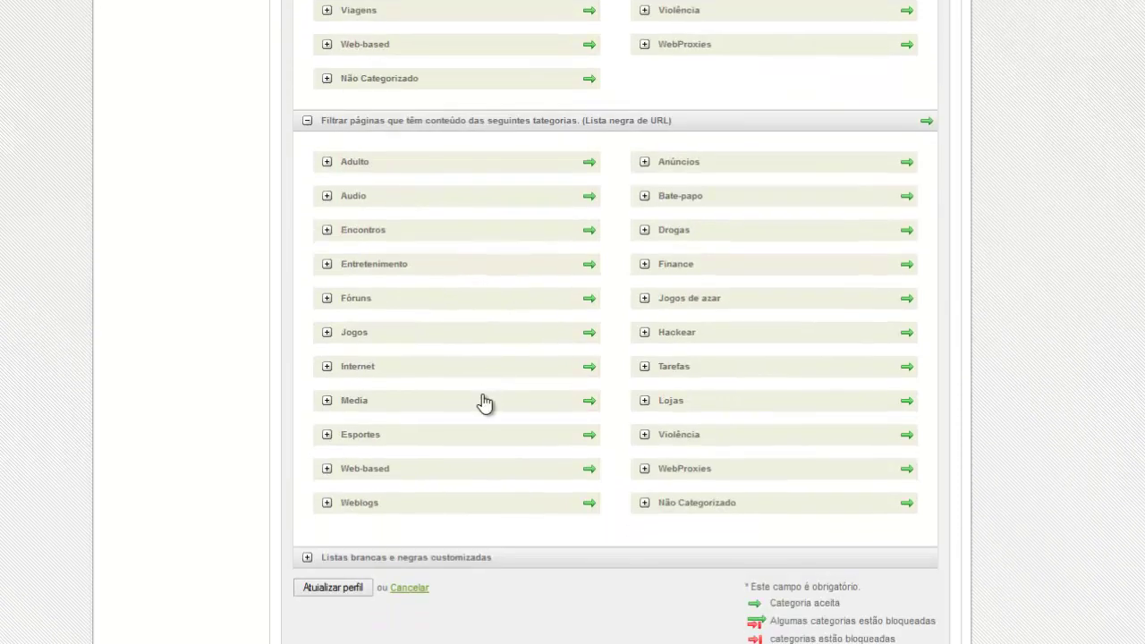
pyautogui.click(308, 558)
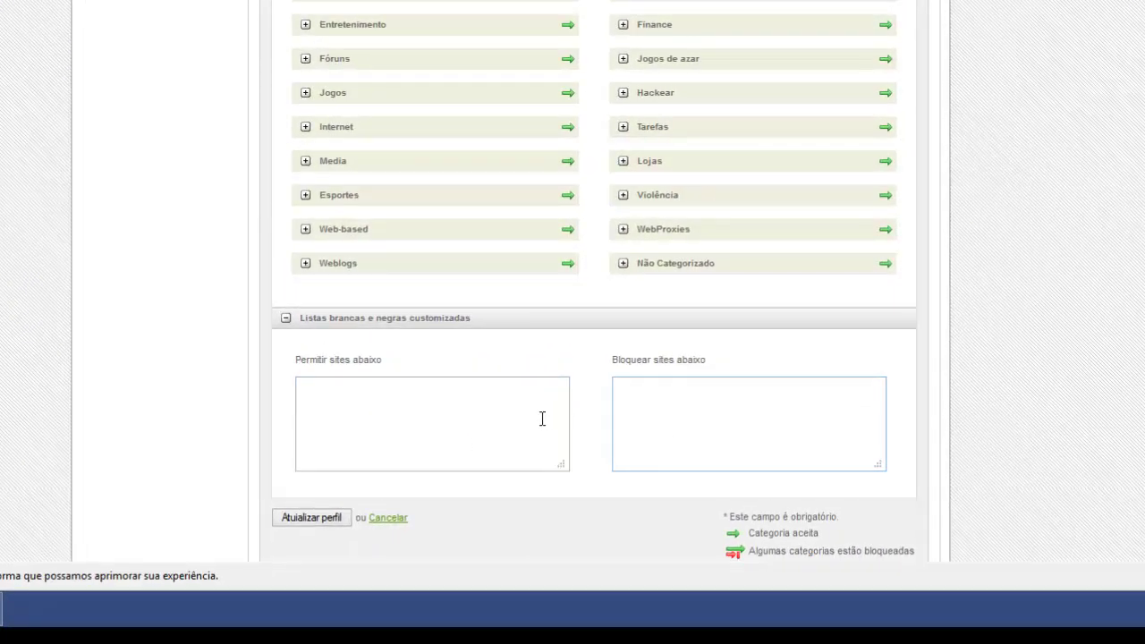
pyautogui.moveTo(394, 360); pyautogui.dragTo(286, 363)
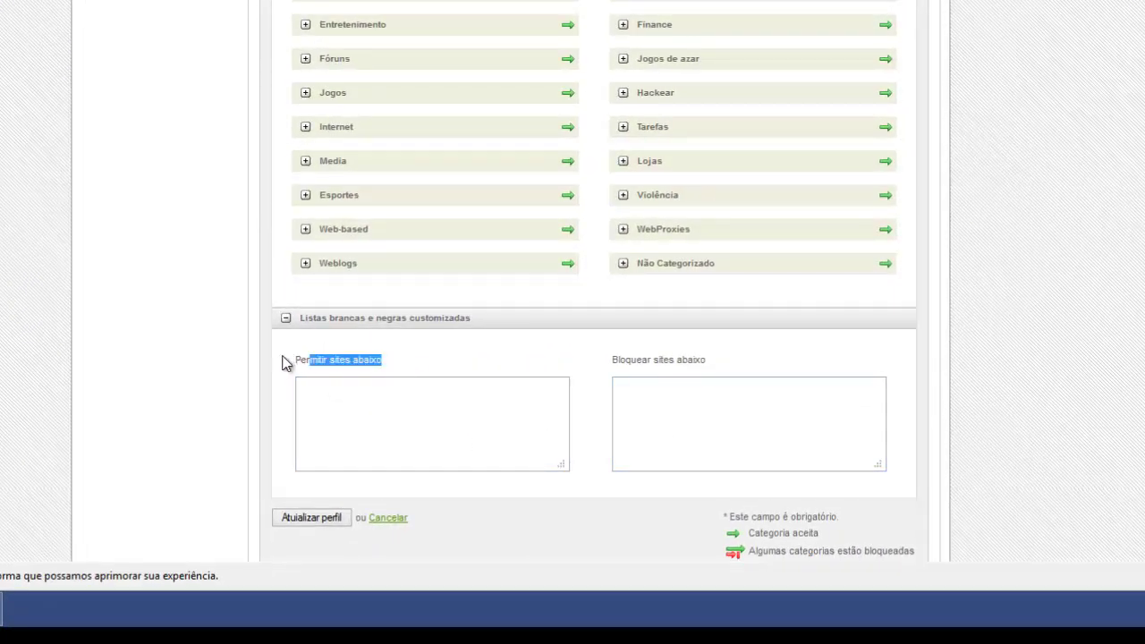
pyautogui.click(716, 390)
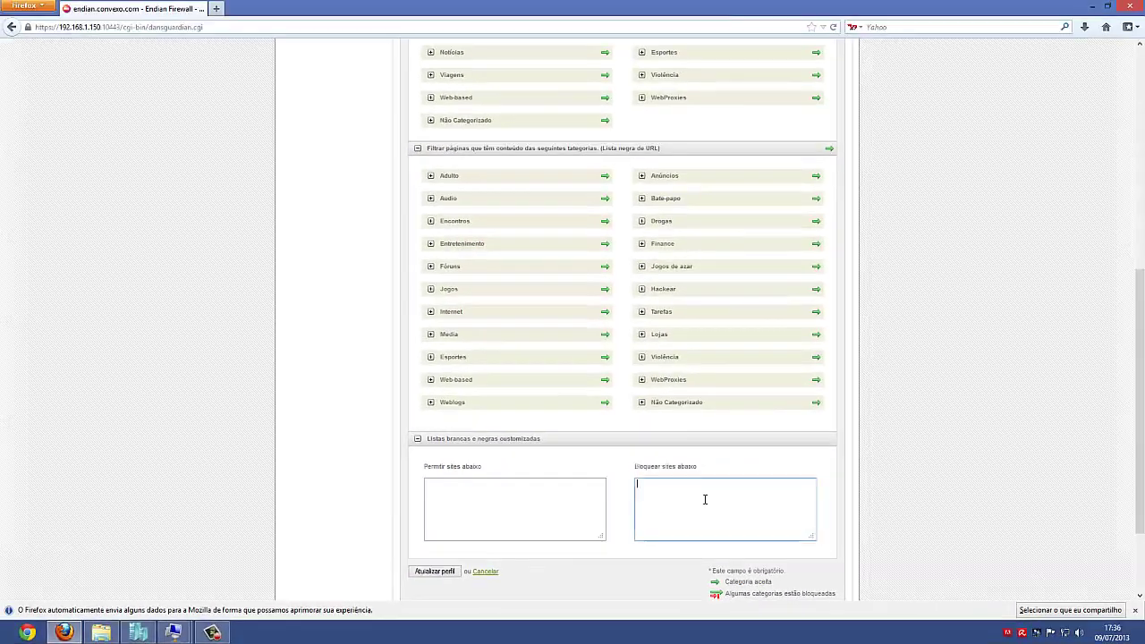
pyautogui.scroll(9, 670, 498)
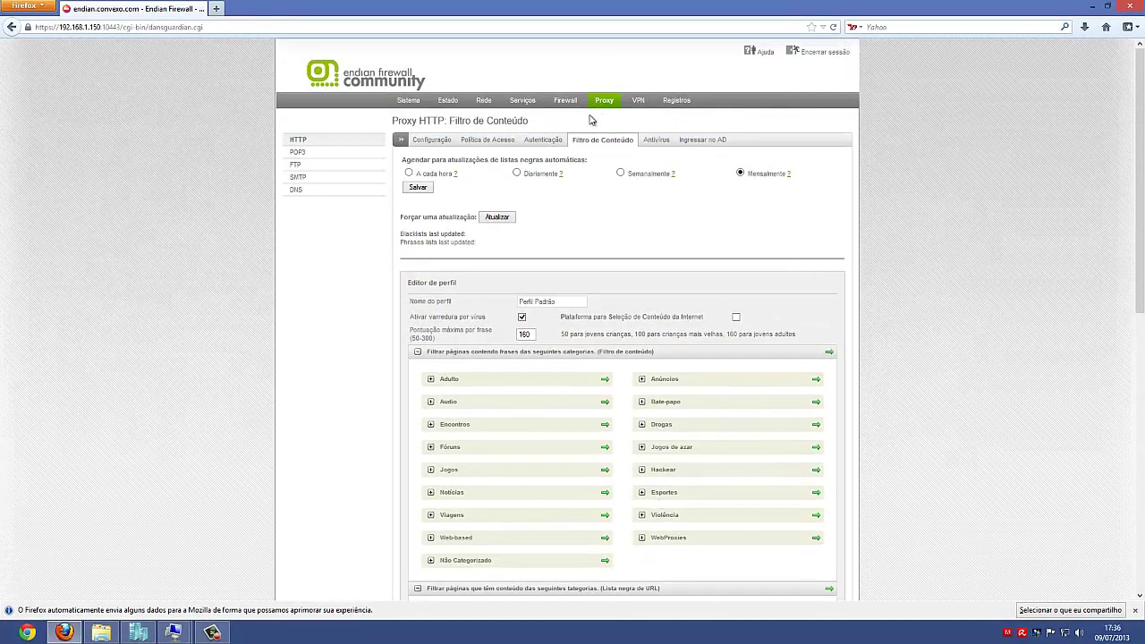
# Open the existing virus filter policy in the HTTP proxy's access policies for editing and examine its source and destination type options
pyautogui.click(483, 148)
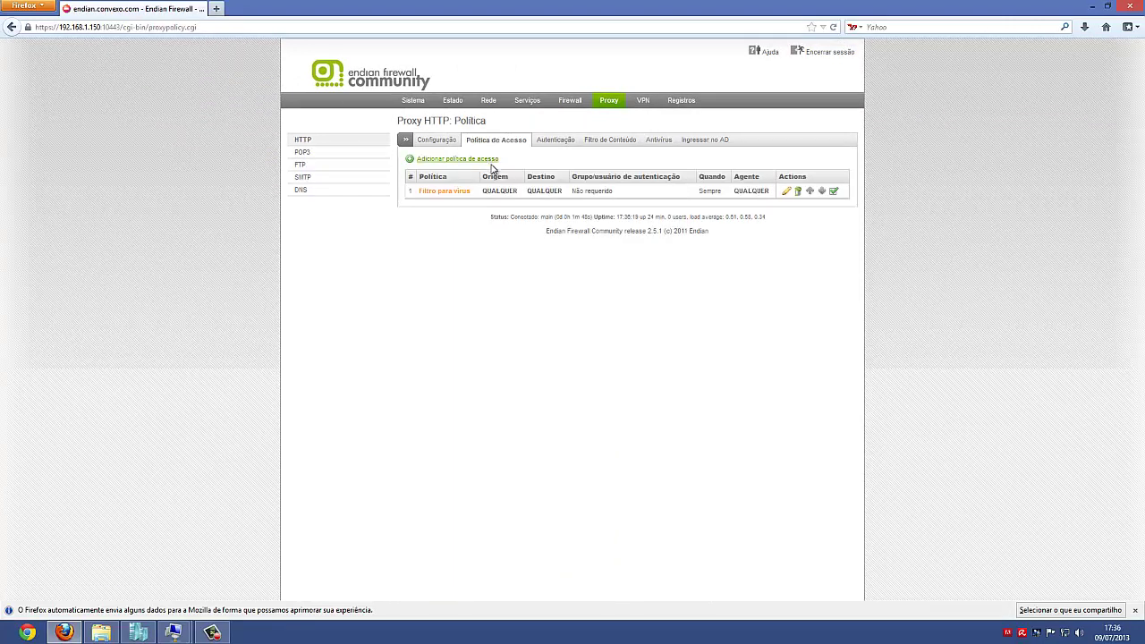
pyautogui.click(785, 193)
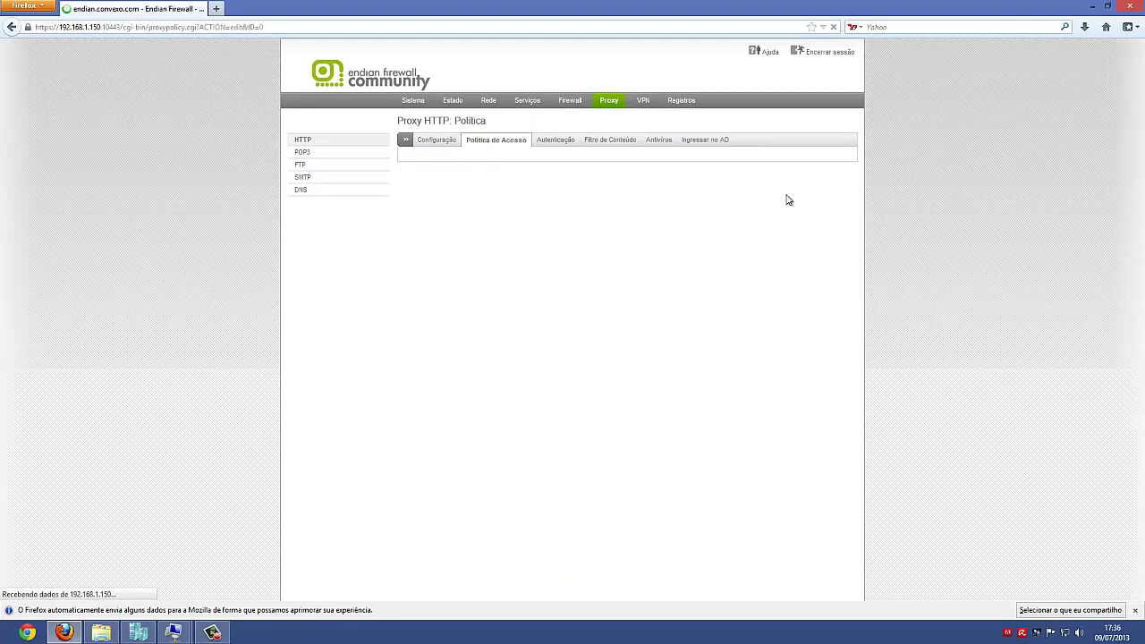
pyautogui.click(595, 181)
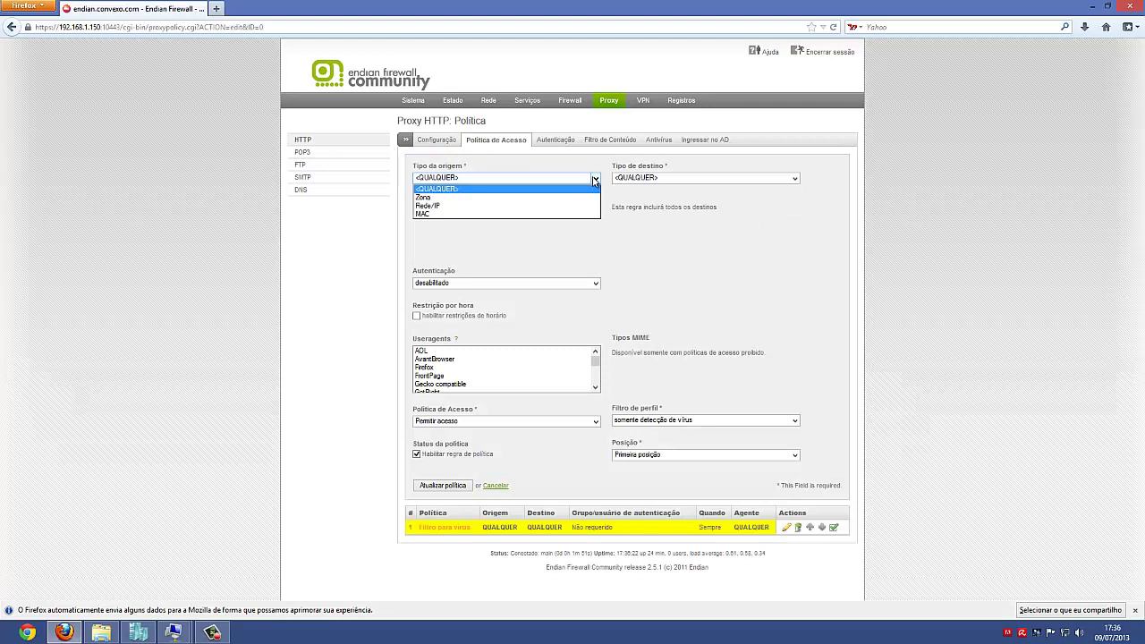
pyautogui.click(654, 184)
pyautogui.click(652, 183)
pyautogui.click(652, 185)
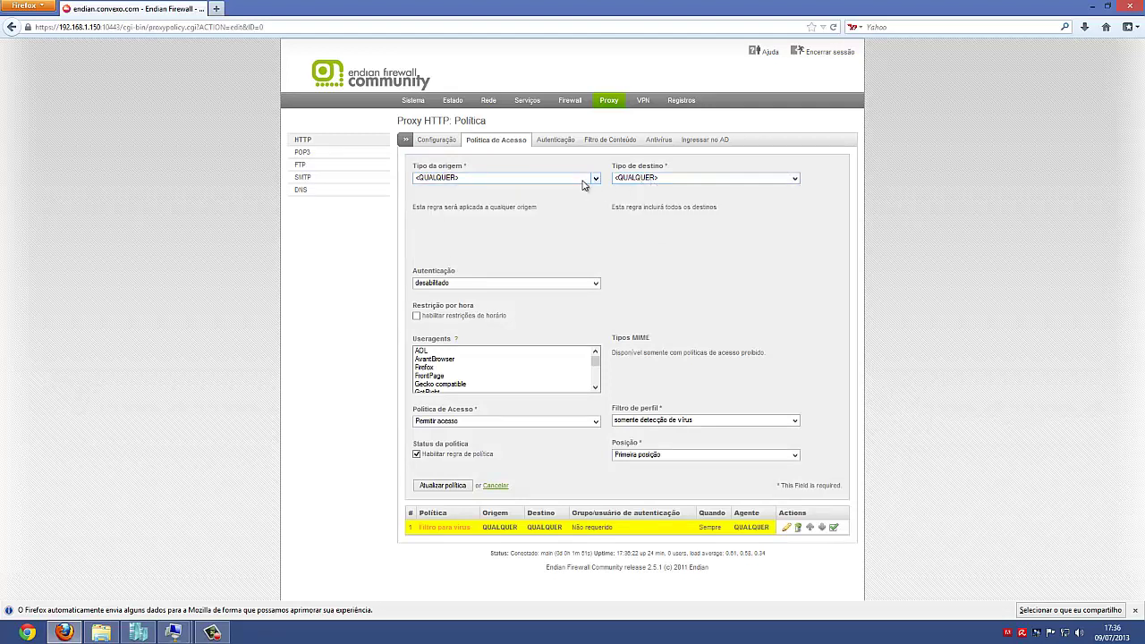
pyautogui.click(584, 181)
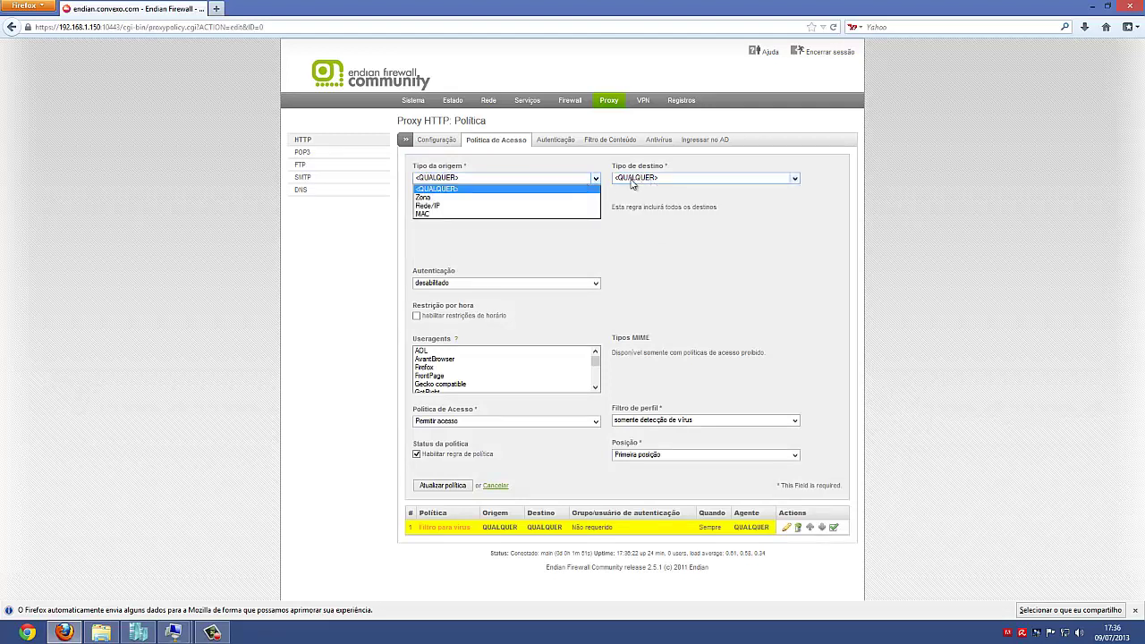
pyautogui.click(632, 183)
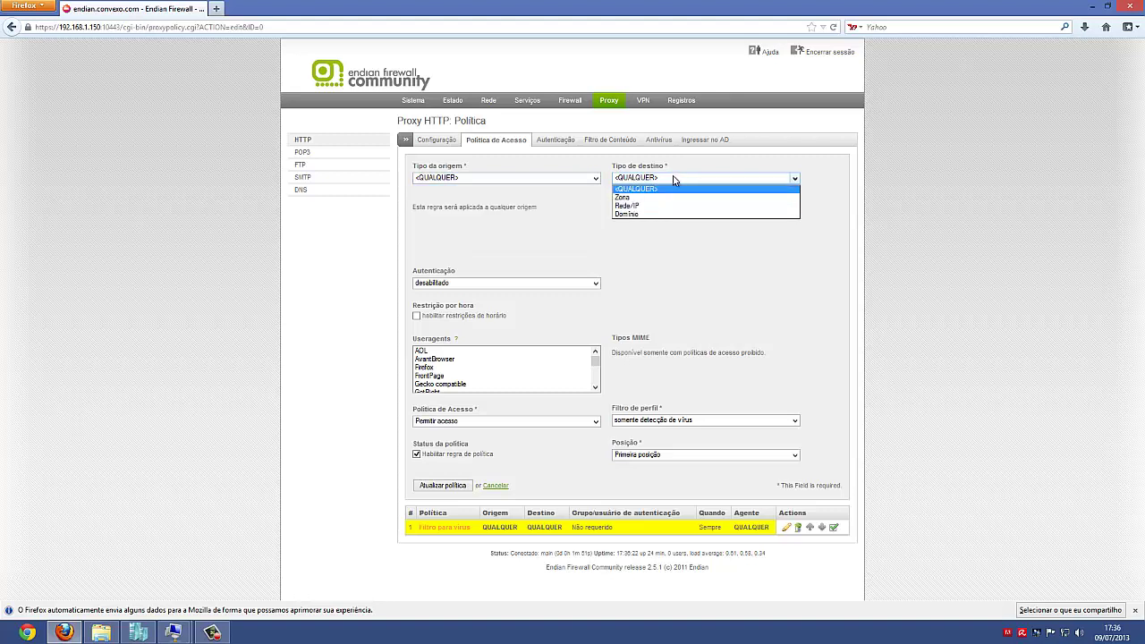
pyautogui.click(621, 185)
pyautogui.click(538, 185)
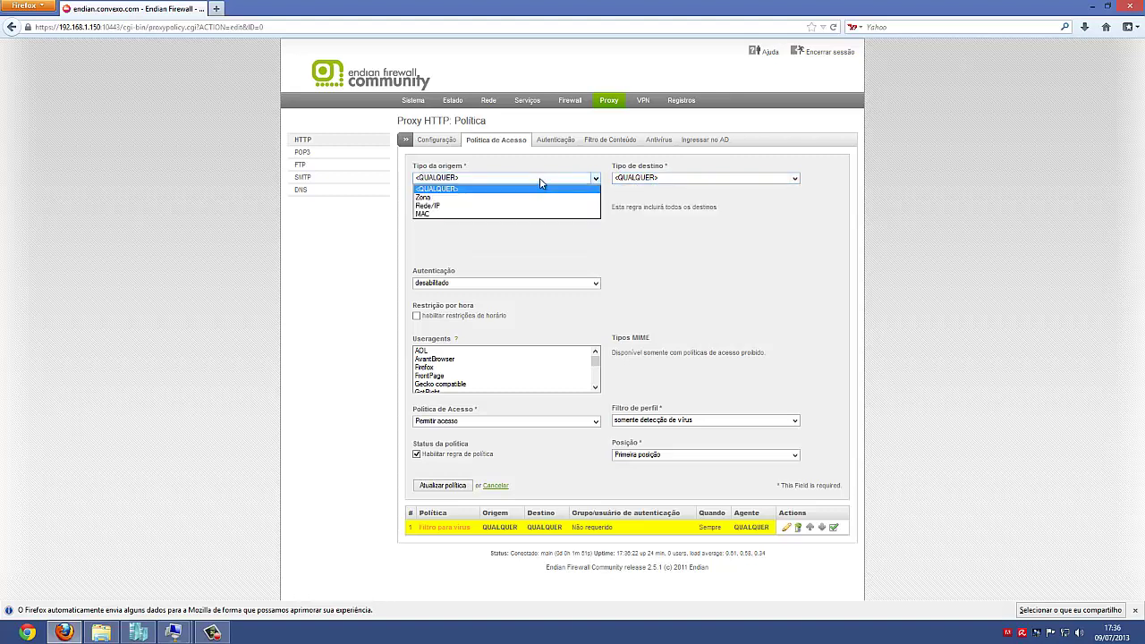
pyautogui.click(542, 186)
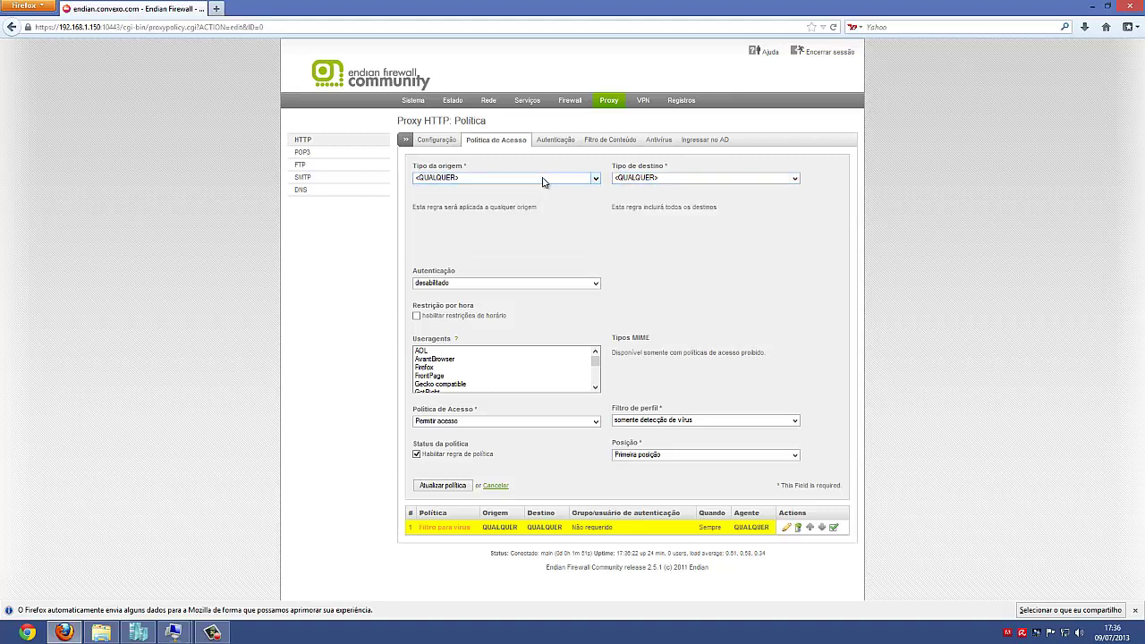
# Set the policy's source type to Zona with the GREEN zone, keeping the destination type as QUALQUER
pyautogui.click(490, 183)
pyautogui.click(442, 202)
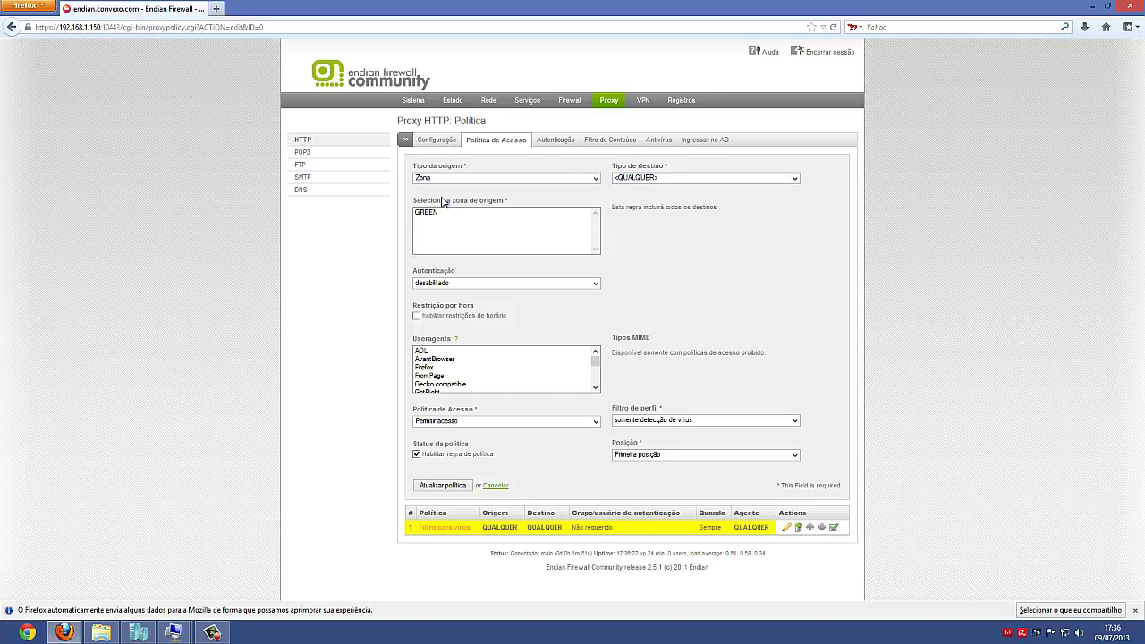
pyautogui.click(433, 213)
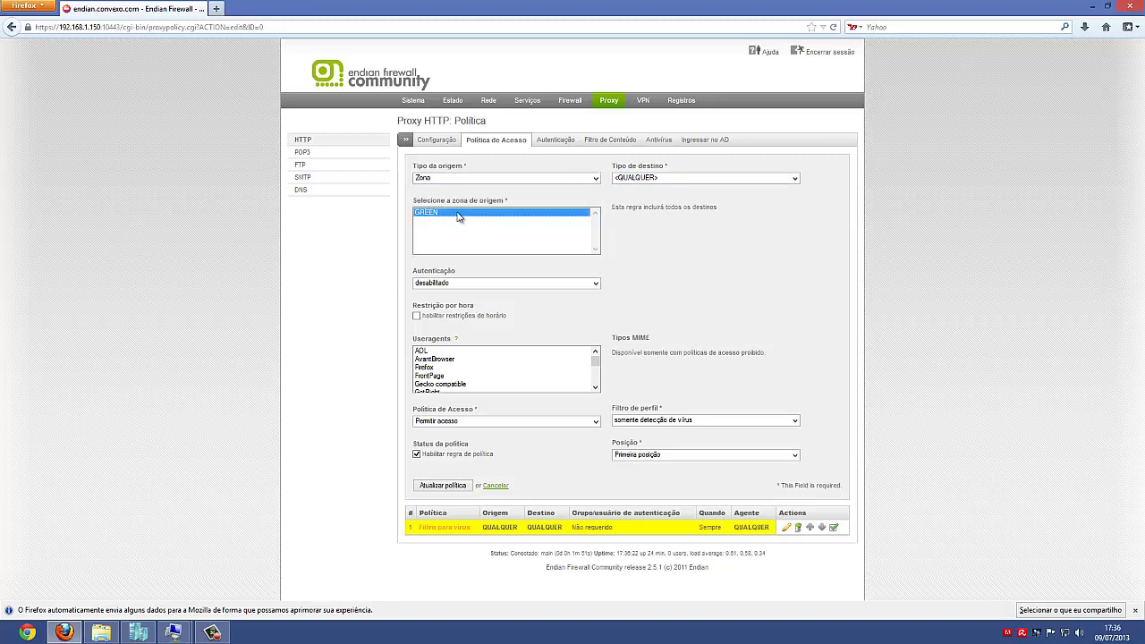
pyautogui.click(723, 185)
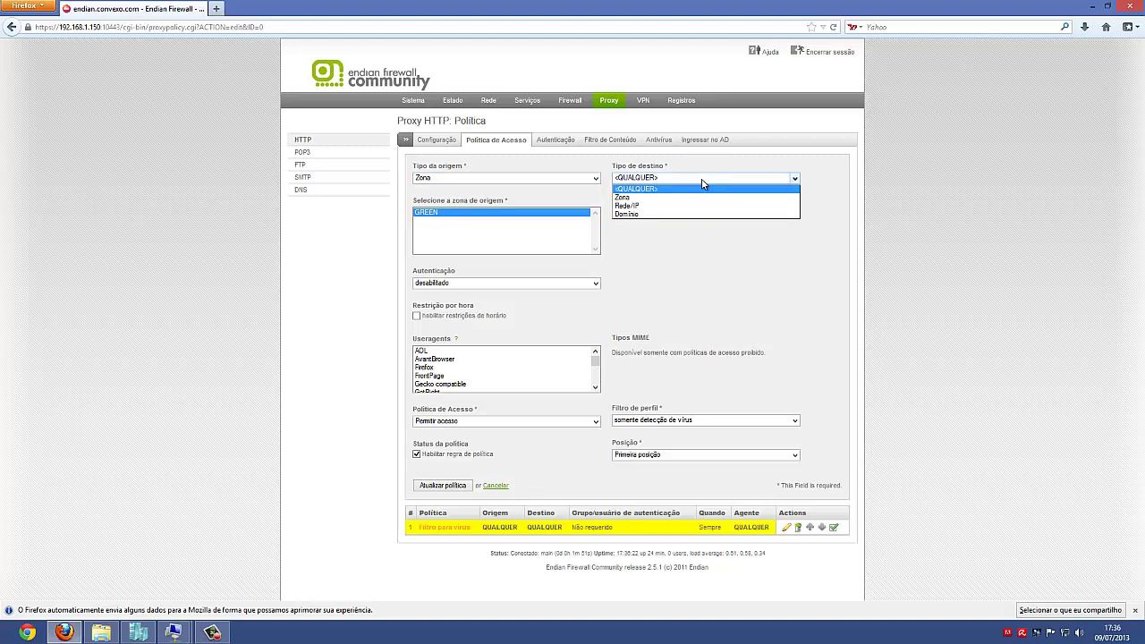
pyautogui.click(445, 201)
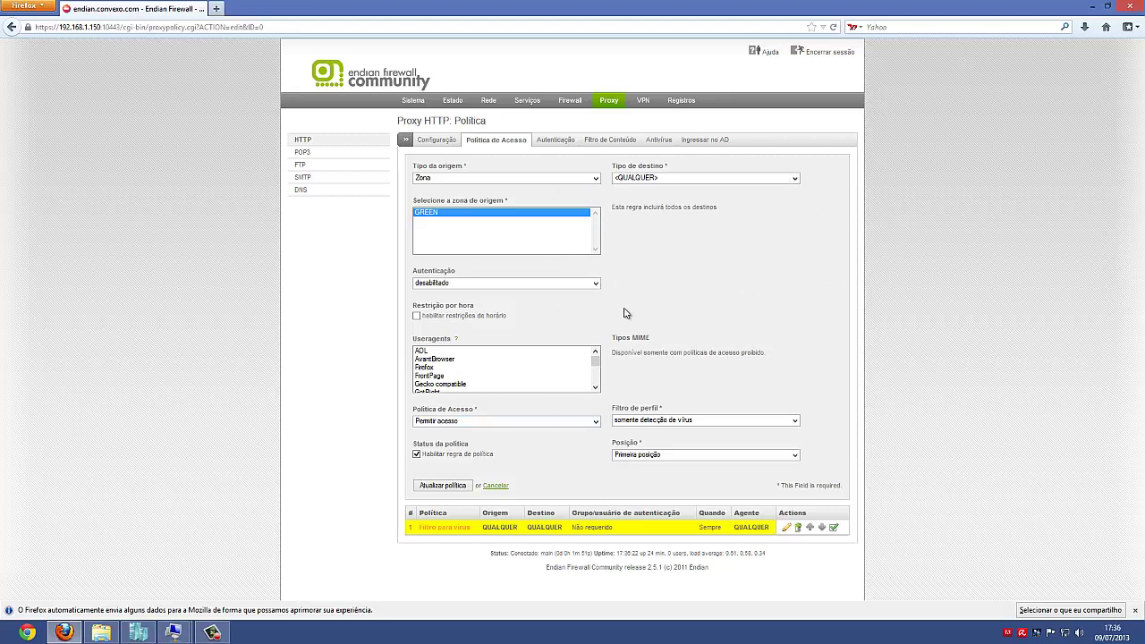
# Review the user and group authentication options, then set the policy to user-based authentication with administrador as the permitted user
pyautogui.click(595, 283)
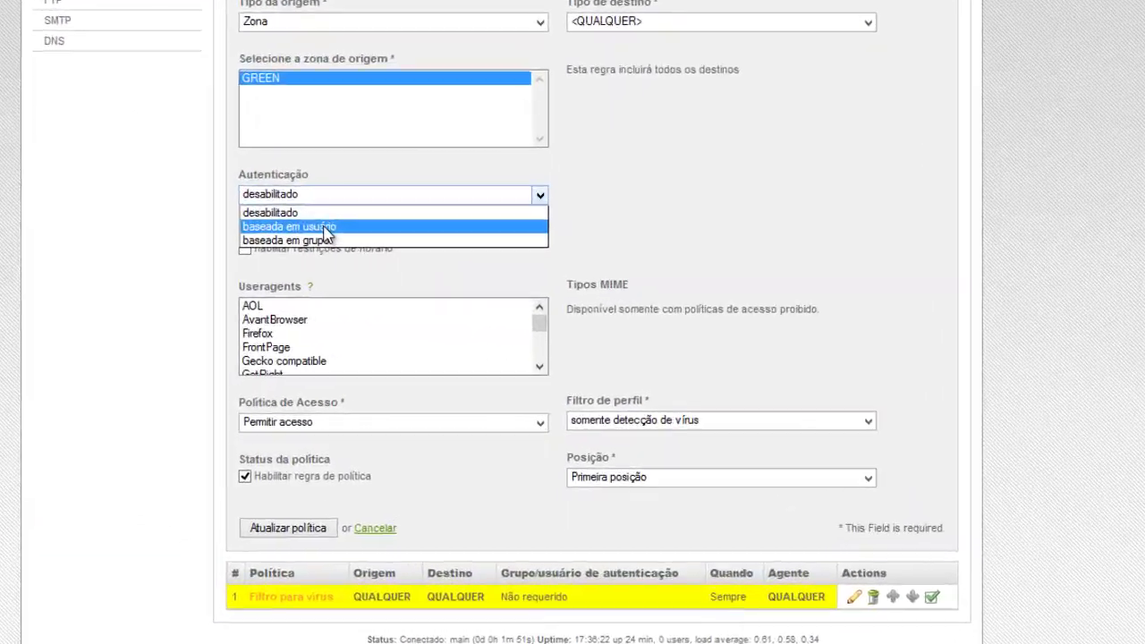
pyautogui.click(325, 229)
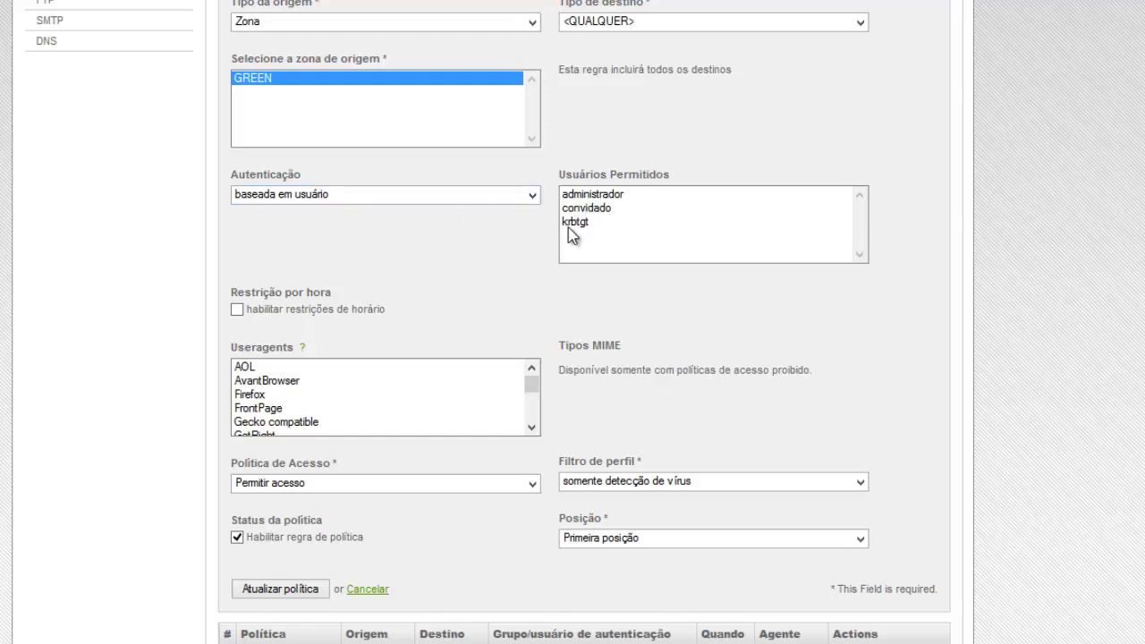
pyautogui.click(349, 195)
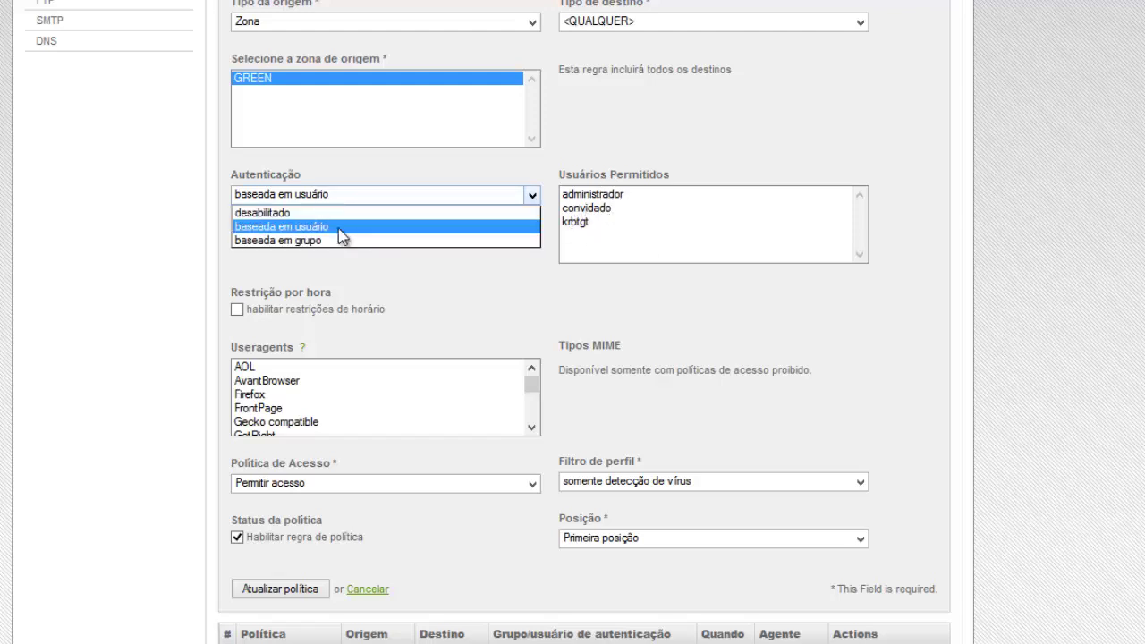
pyautogui.click(340, 241)
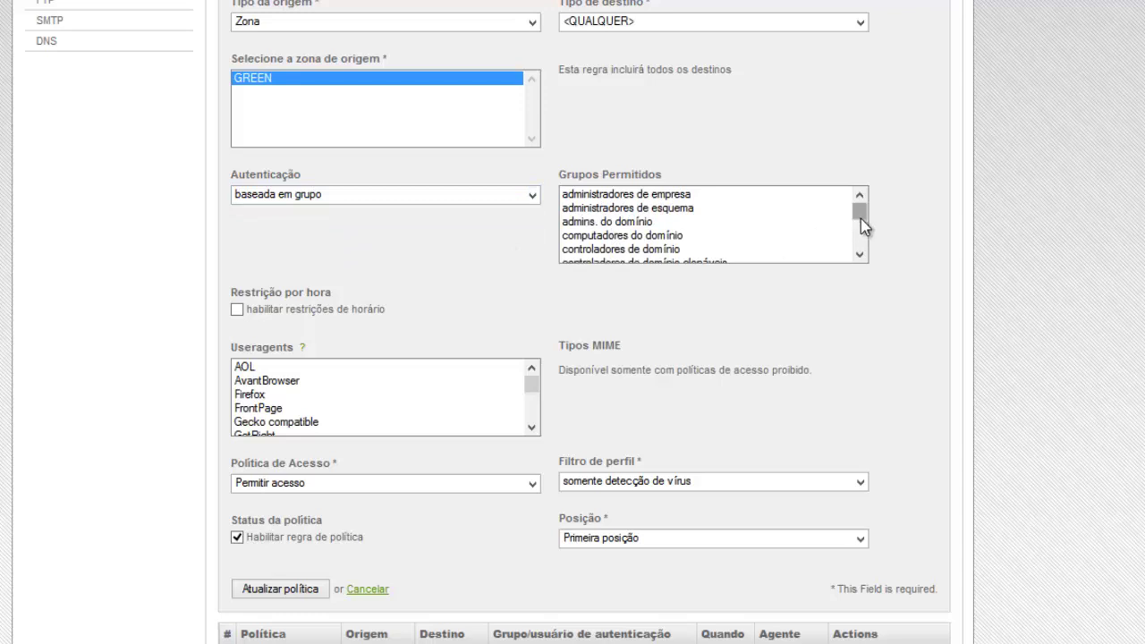
pyautogui.moveTo(860, 218); pyautogui.dragTo(862, 191)
pyautogui.click(478, 197)
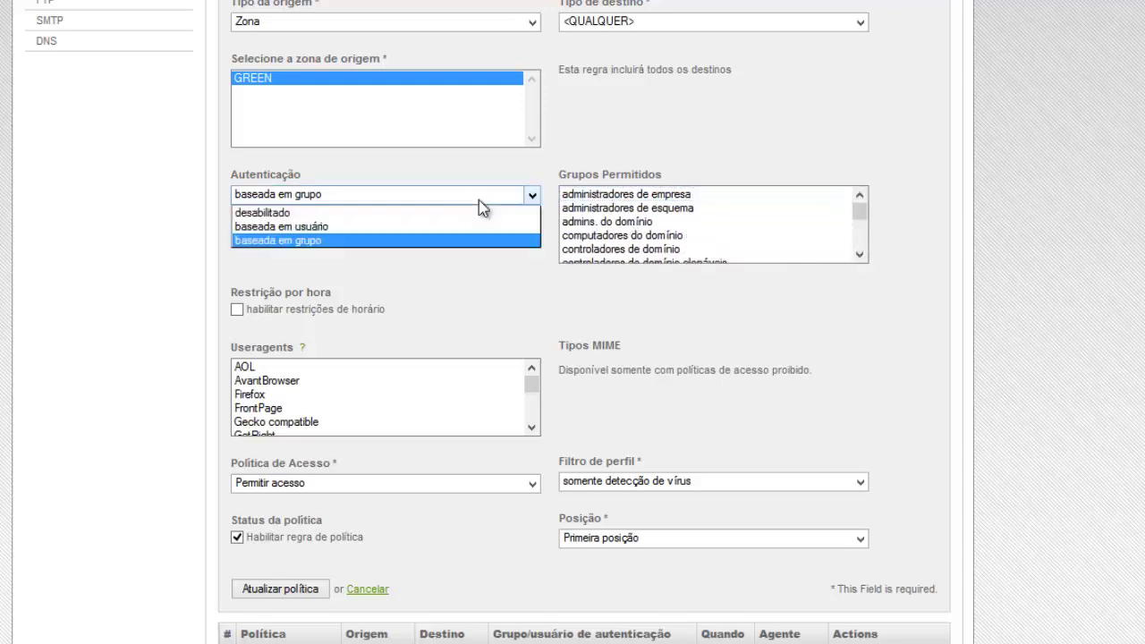
pyautogui.click(306, 231)
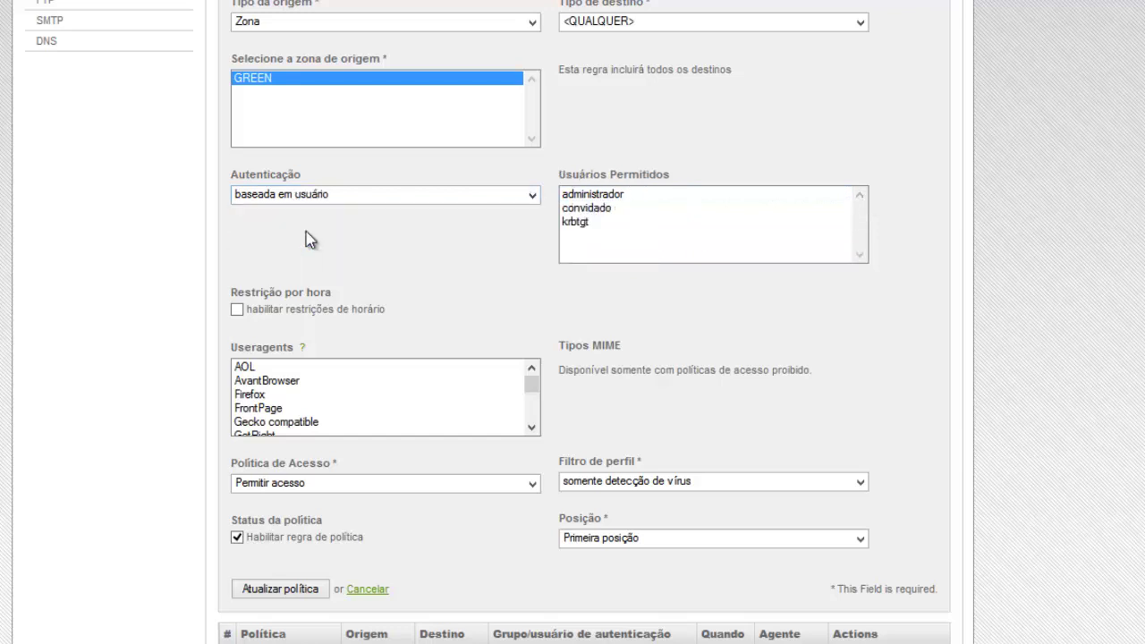
pyautogui.click(620, 196)
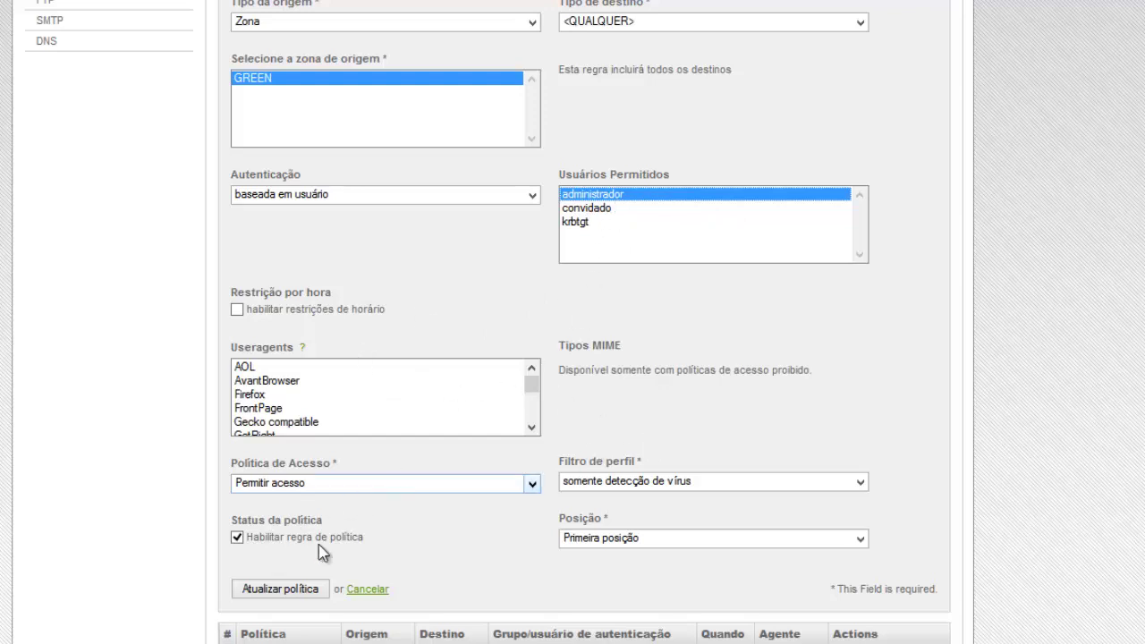
# Assign the filter profile Perfil Padrão (content1) to the policy and apply the updated proxy settings
pyautogui.click(764, 542)
pyautogui.click(764, 542)
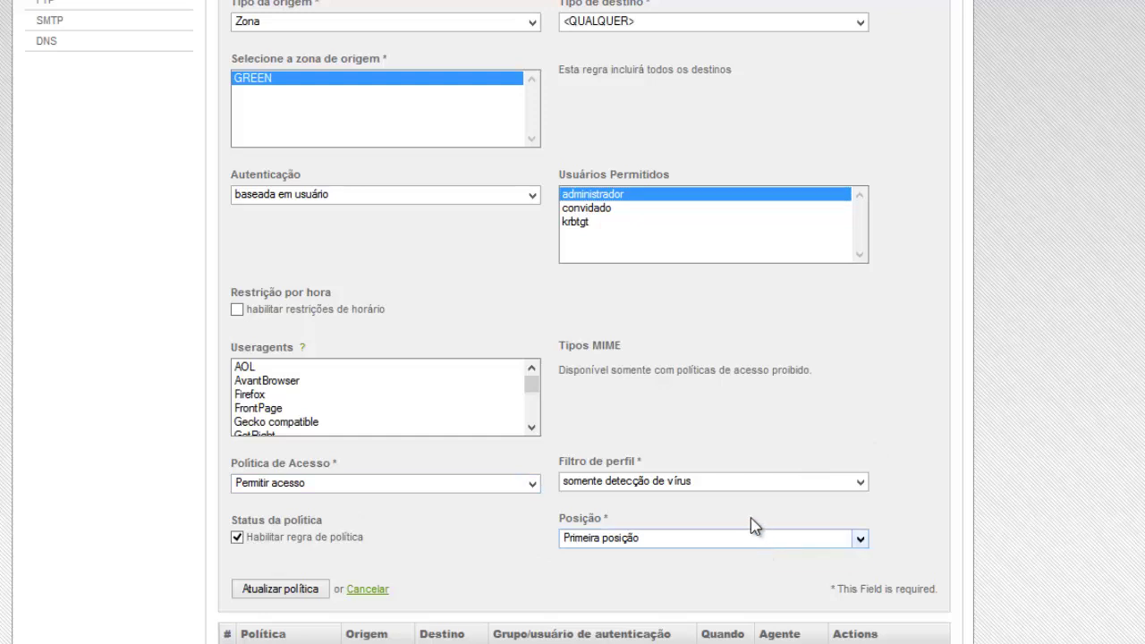
pyautogui.click(644, 486)
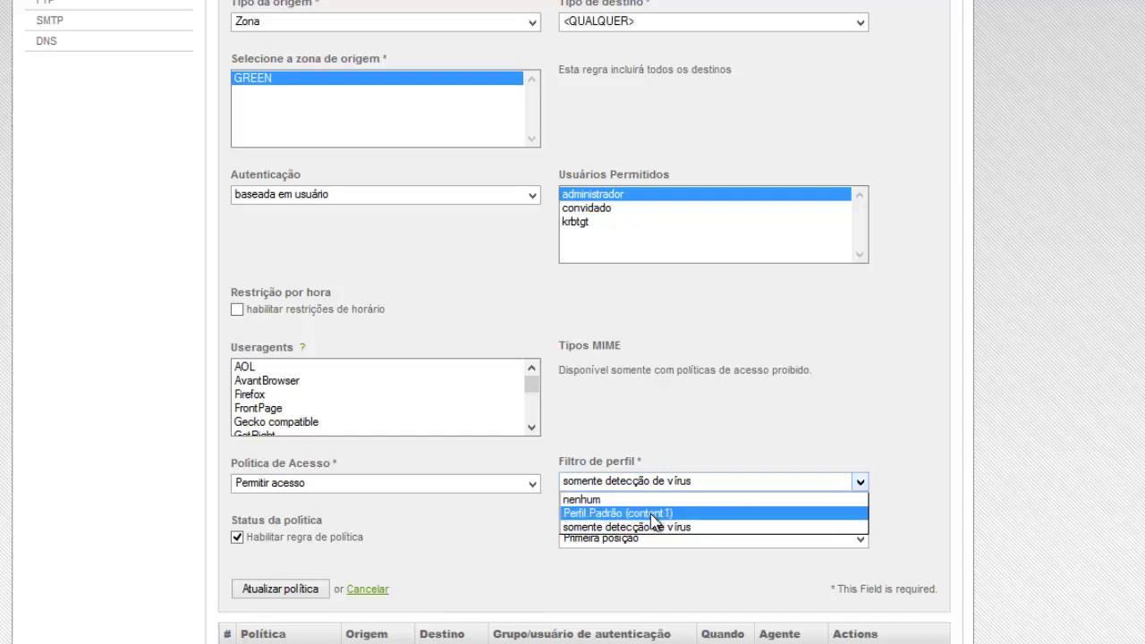
pyautogui.click(654, 514)
pyautogui.click(669, 485)
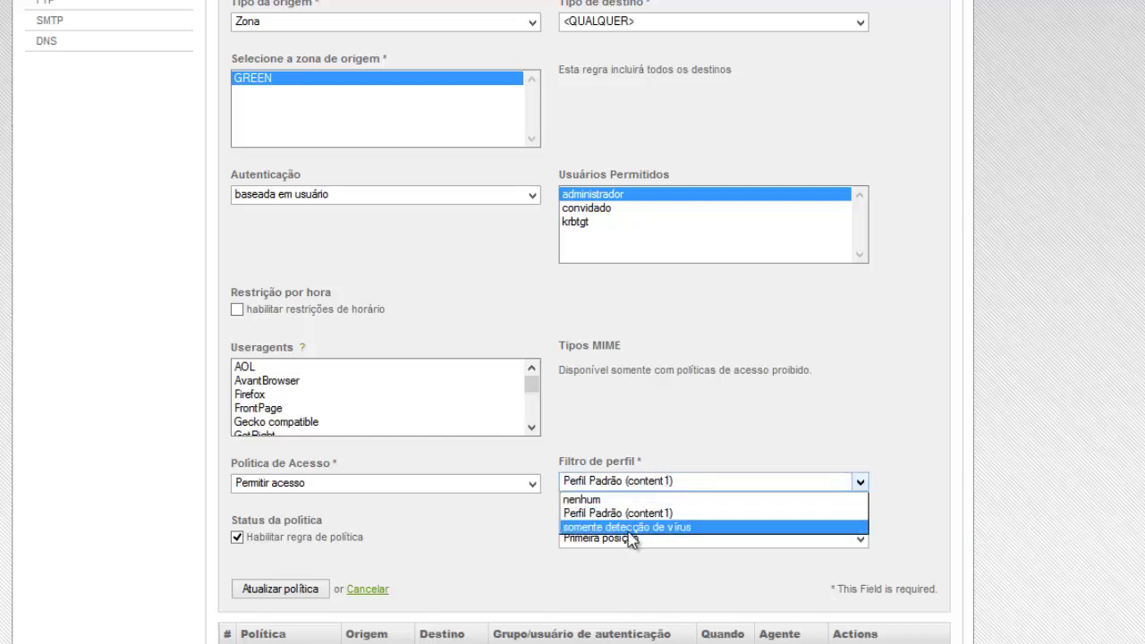
pyautogui.click(637, 516)
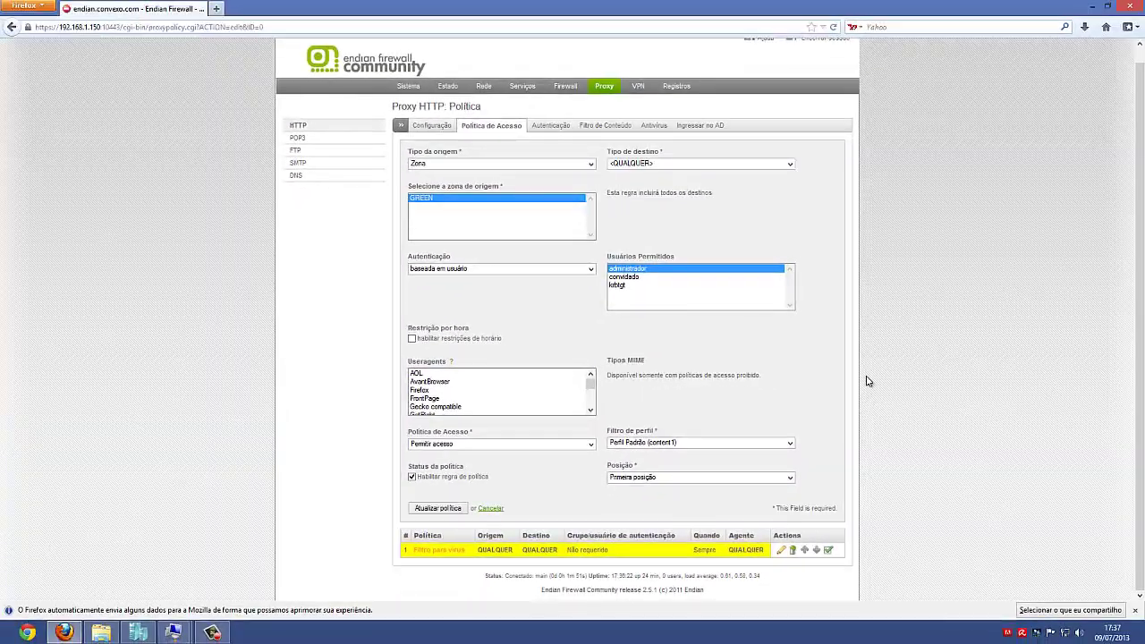
pyautogui.click(424, 509)
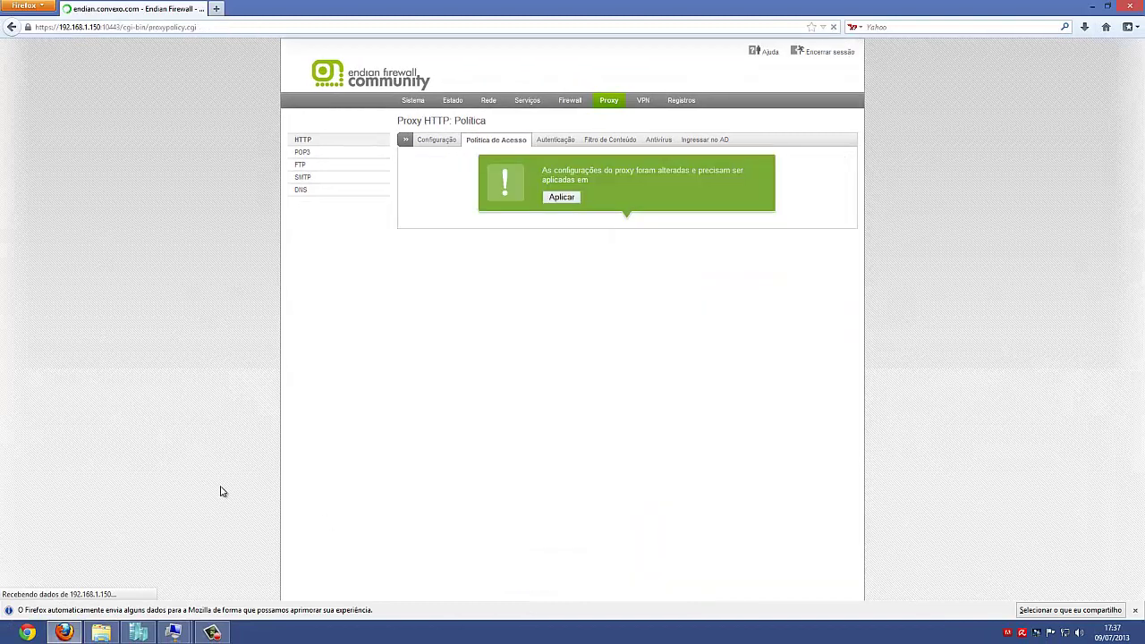
pyautogui.click(563, 198)
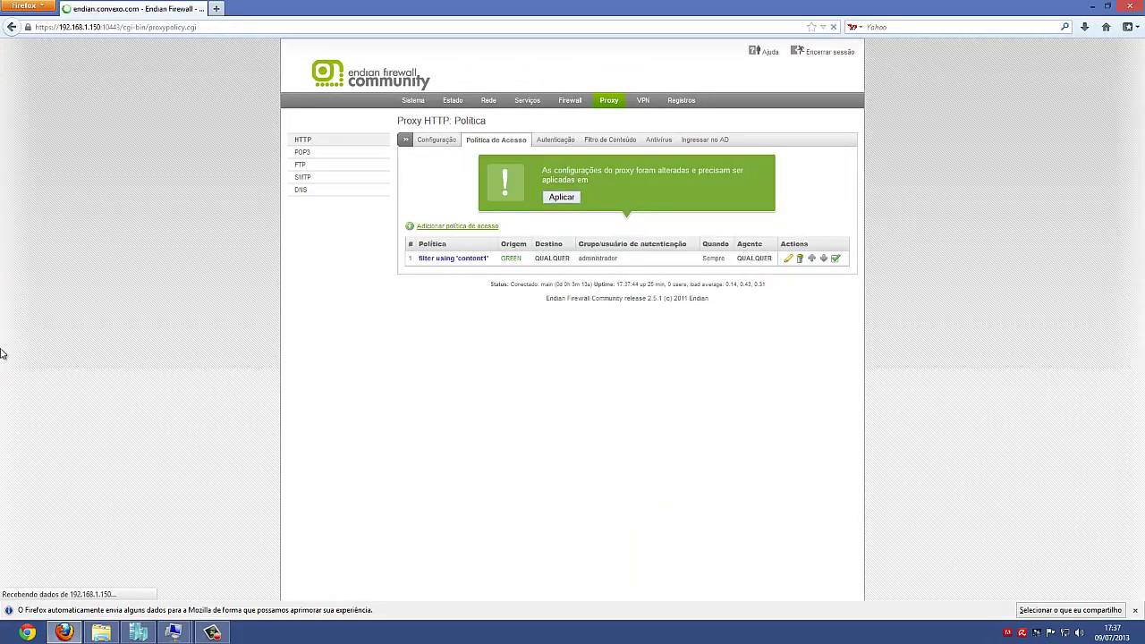
# Add google.com to the custom list of blocked sites in the content filter profile Perfil Padrão
pyautogui.click(609, 141)
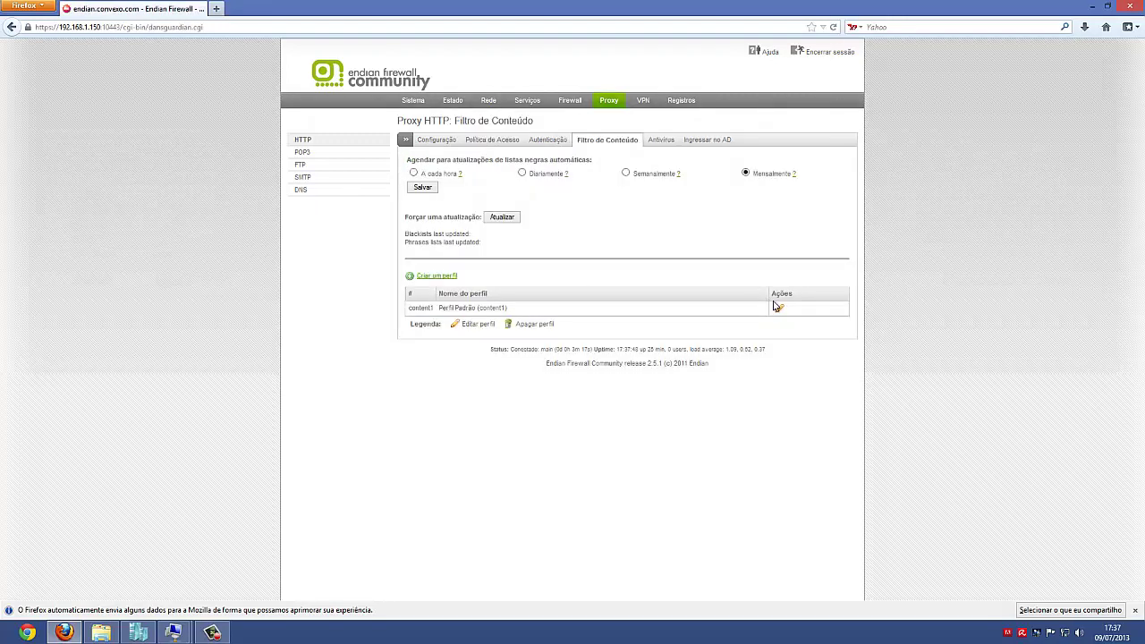
pyautogui.click(778, 308)
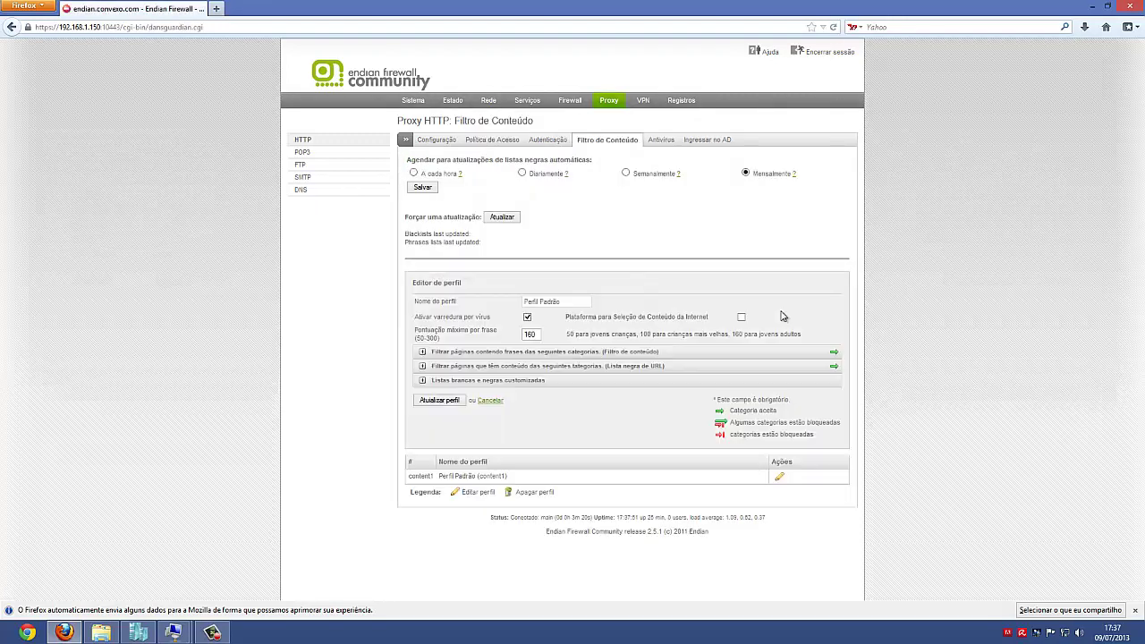
pyautogui.click(423, 382)
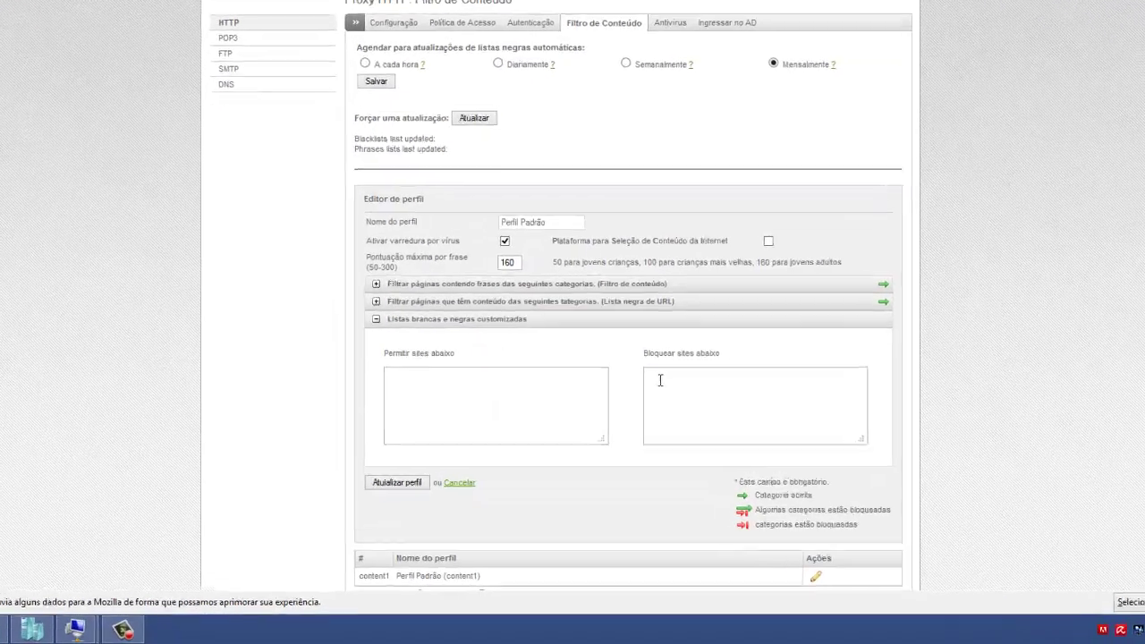
pyautogui.click(674, 422)
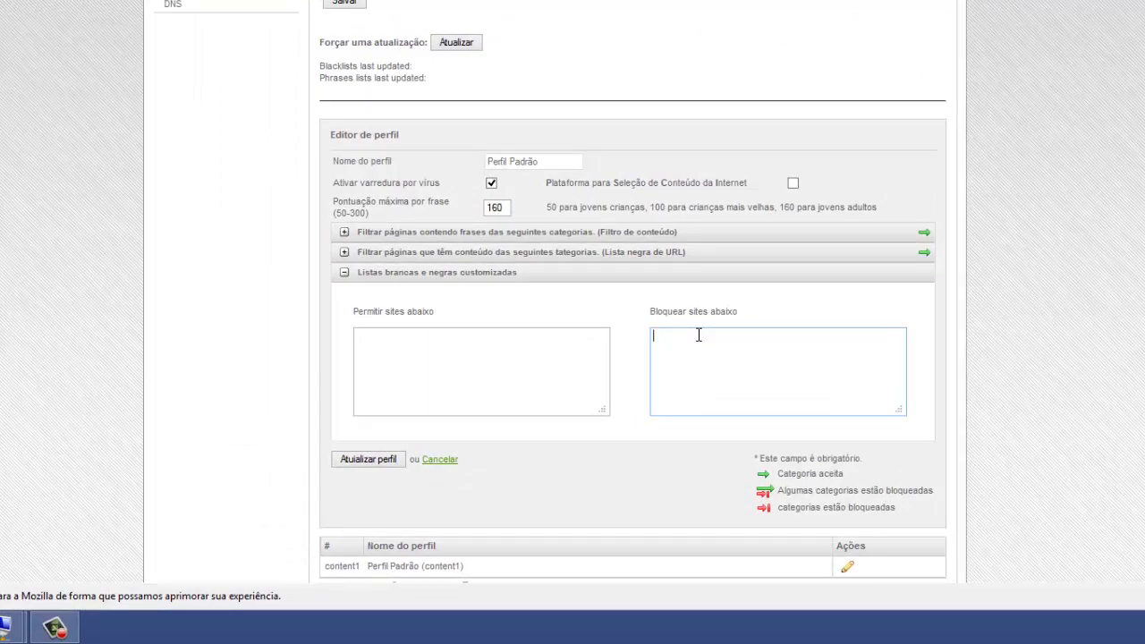
pyautogui.write('google.com')
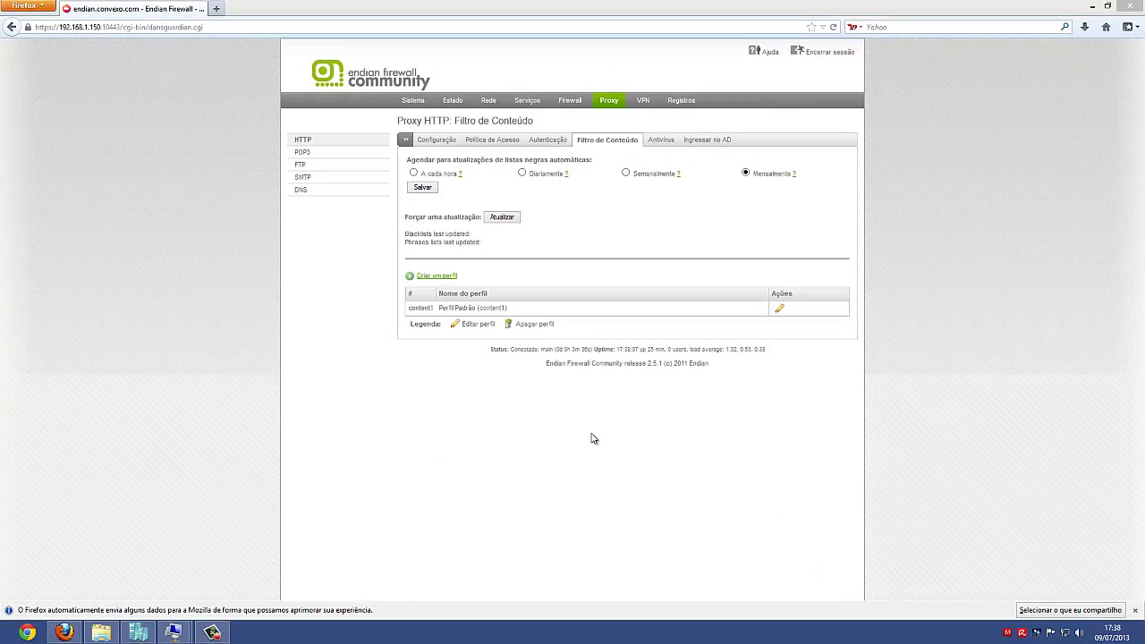
# Switch to the WS2012 virtual machine and close its command prompt, system information and Bibliotecas windows
pyautogui.moveTo(171, 633)
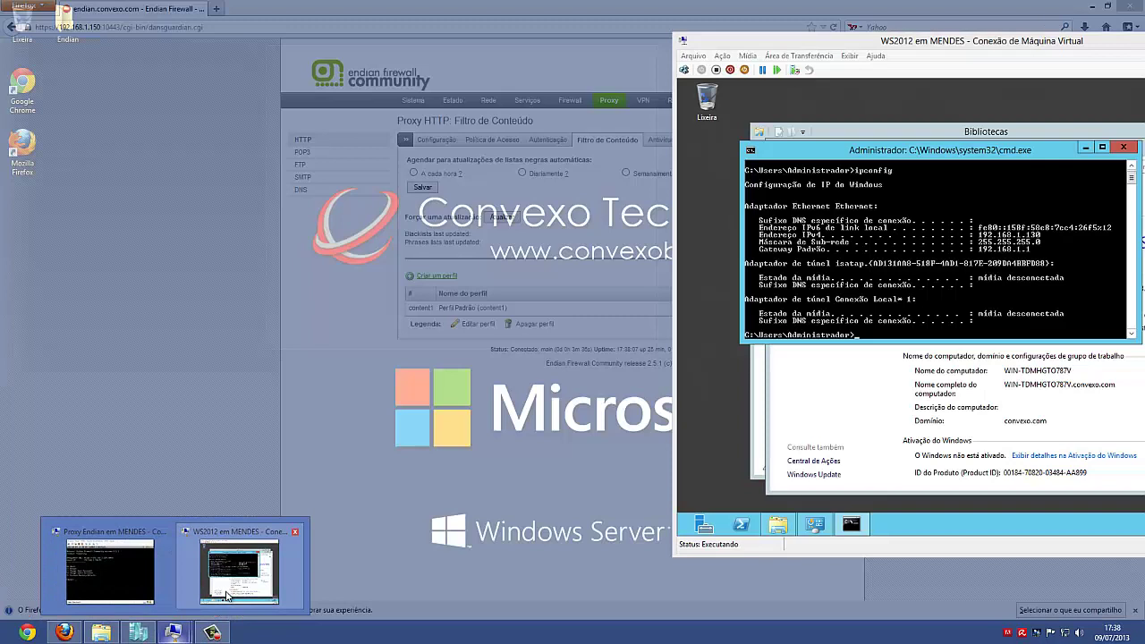
pyautogui.click(221, 569)
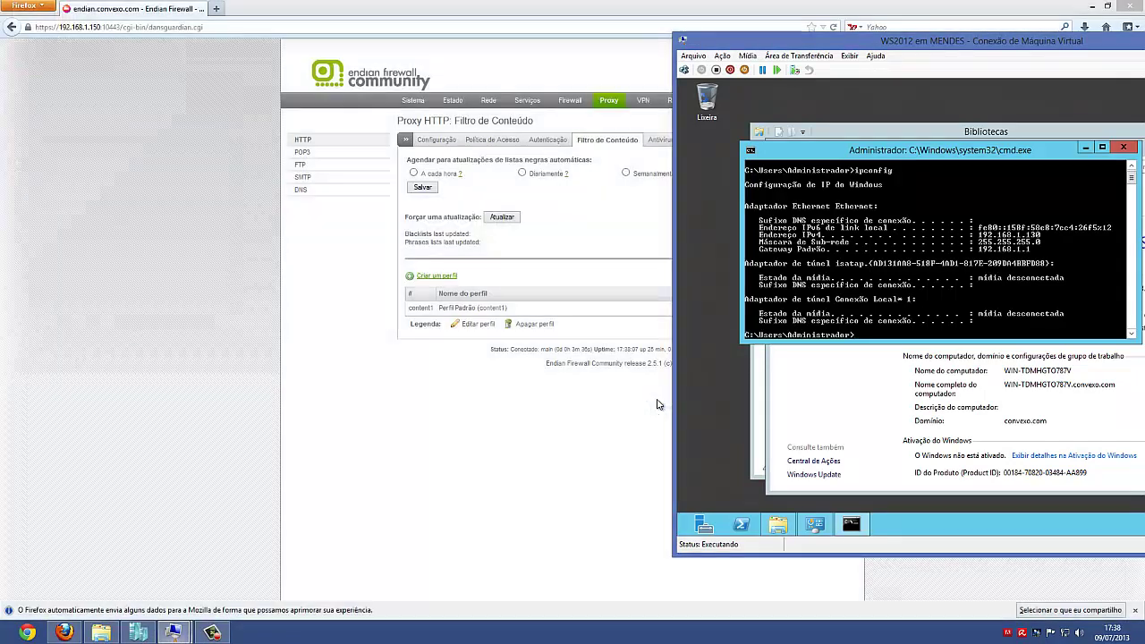
pyautogui.doubleClick(886, 45)
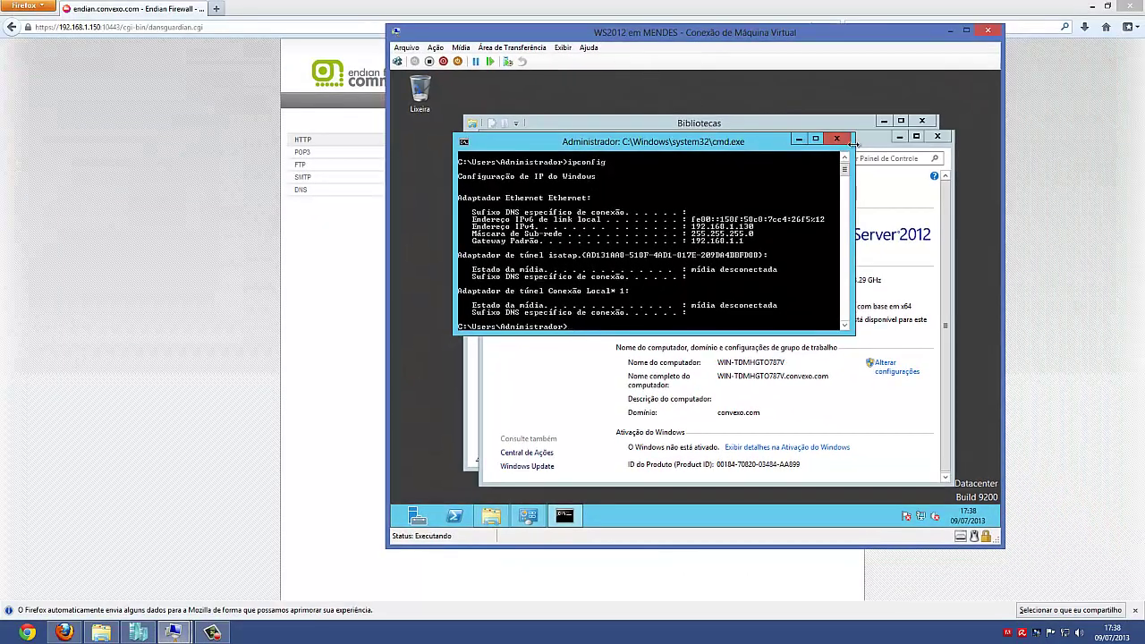
pyautogui.click(835, 139)
pyautogui.click(937, 136)
pyautogui.click(923, 121)
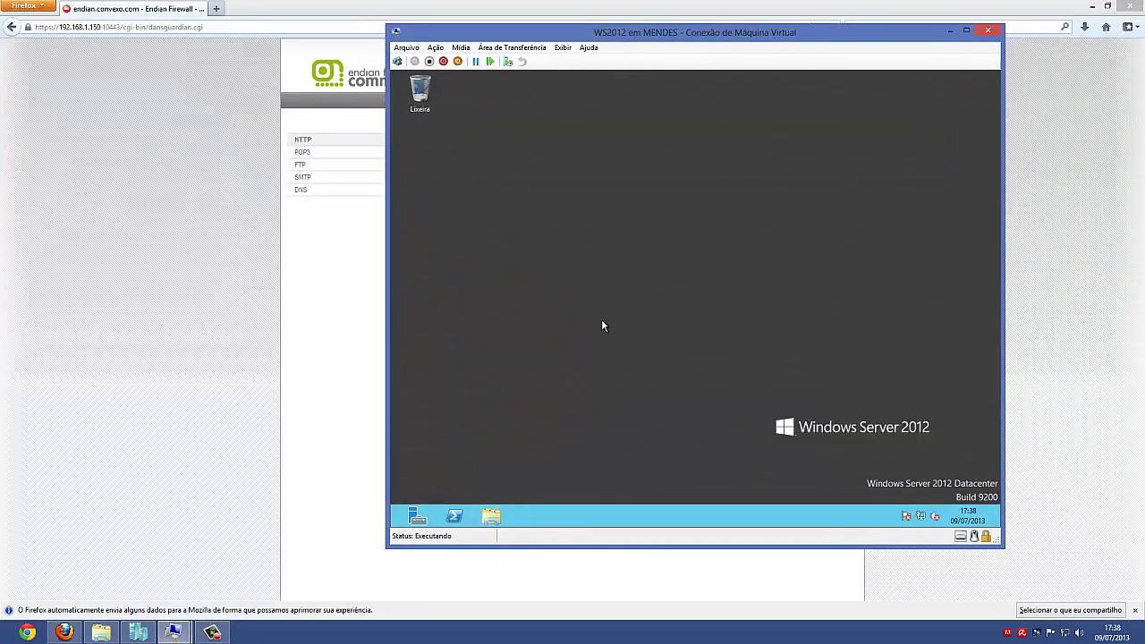
# Launch Internet Explorer on the WS2012 machine and open the LAN settings in its Internet options
pyautogui.click(394, 524)
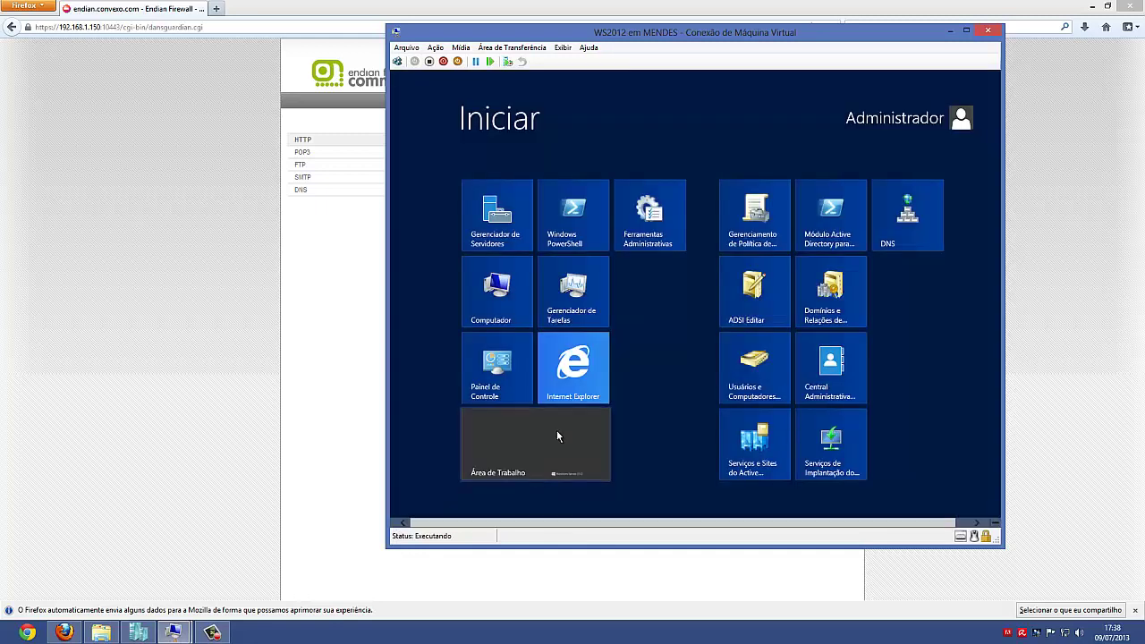
pyautogui.click(587, 371)
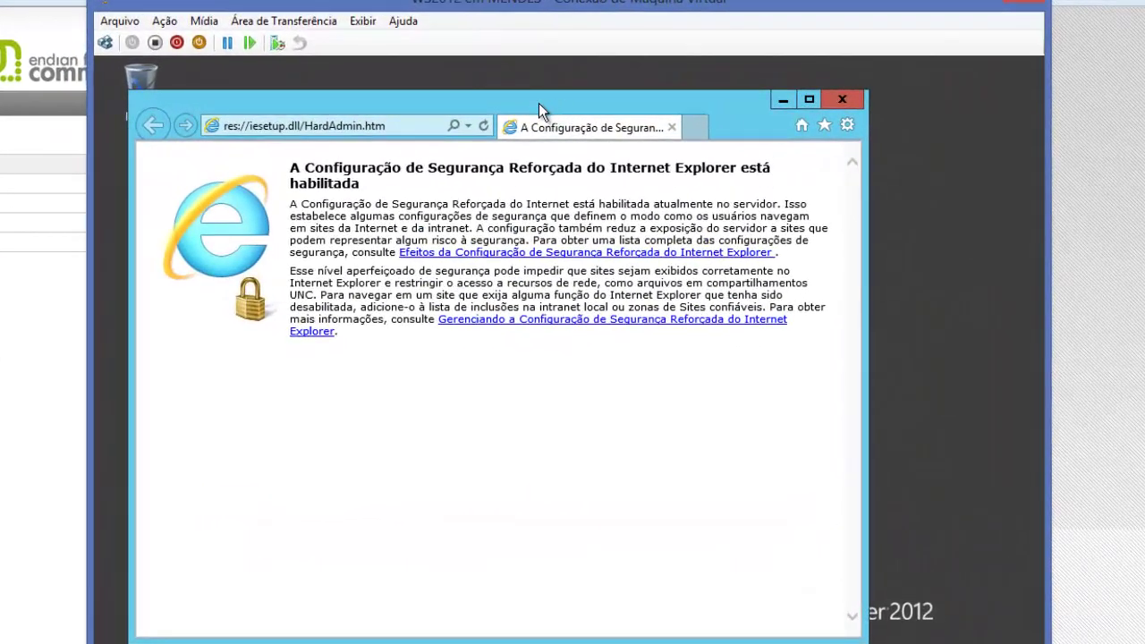
pyautogui.press('alt')
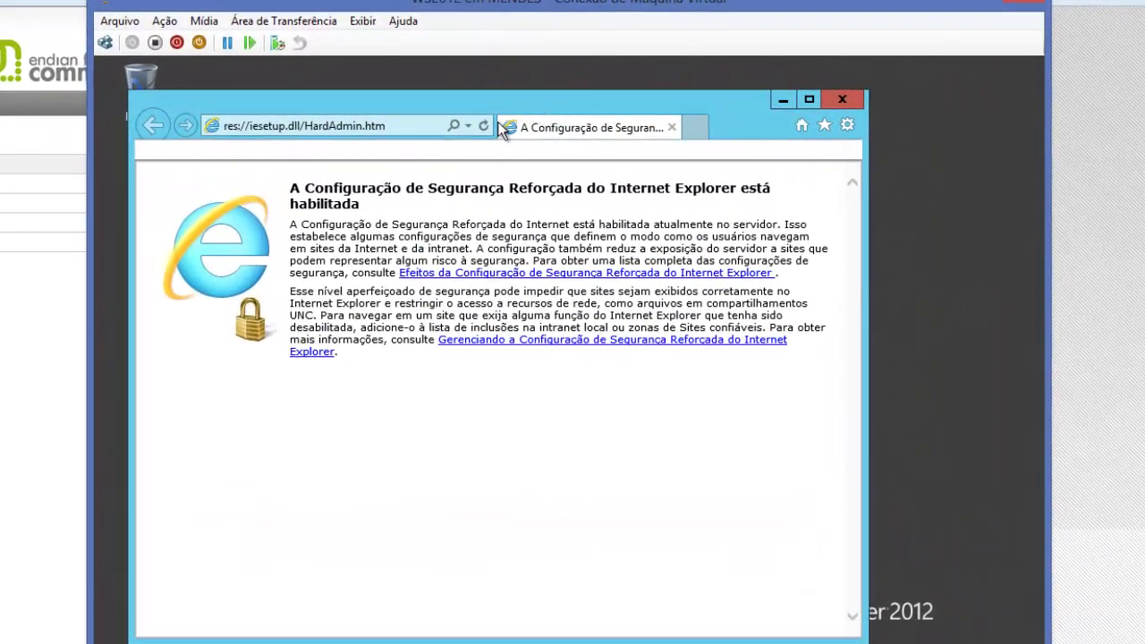
pyautogui.click(369, 151)
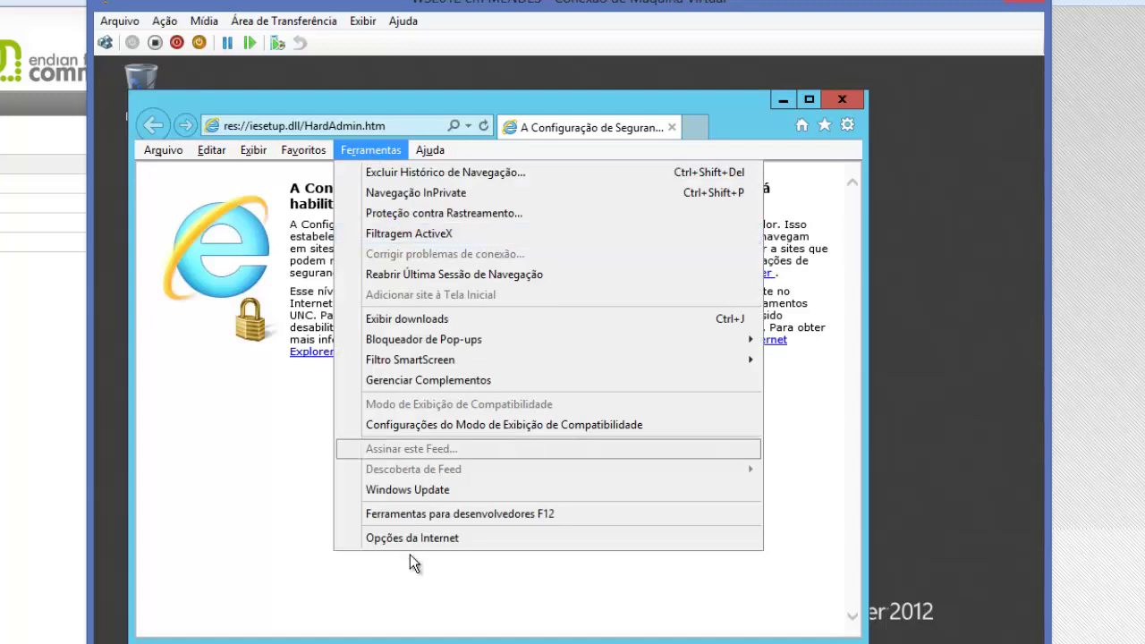
pyautogui.click(428, 536)
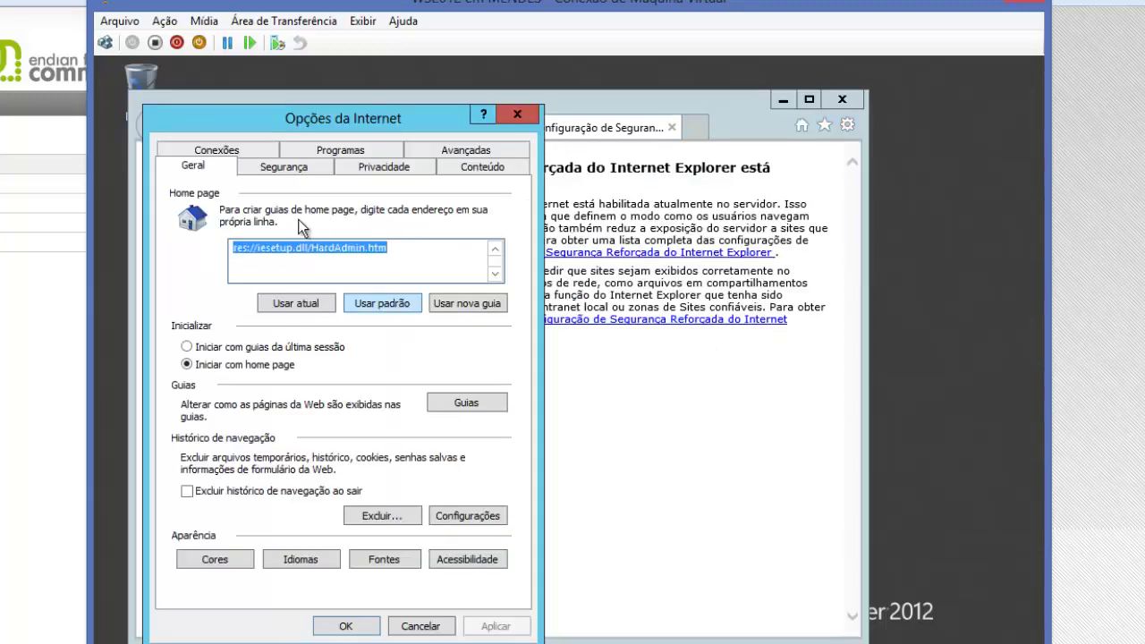
pyautogui.click(237, 149)
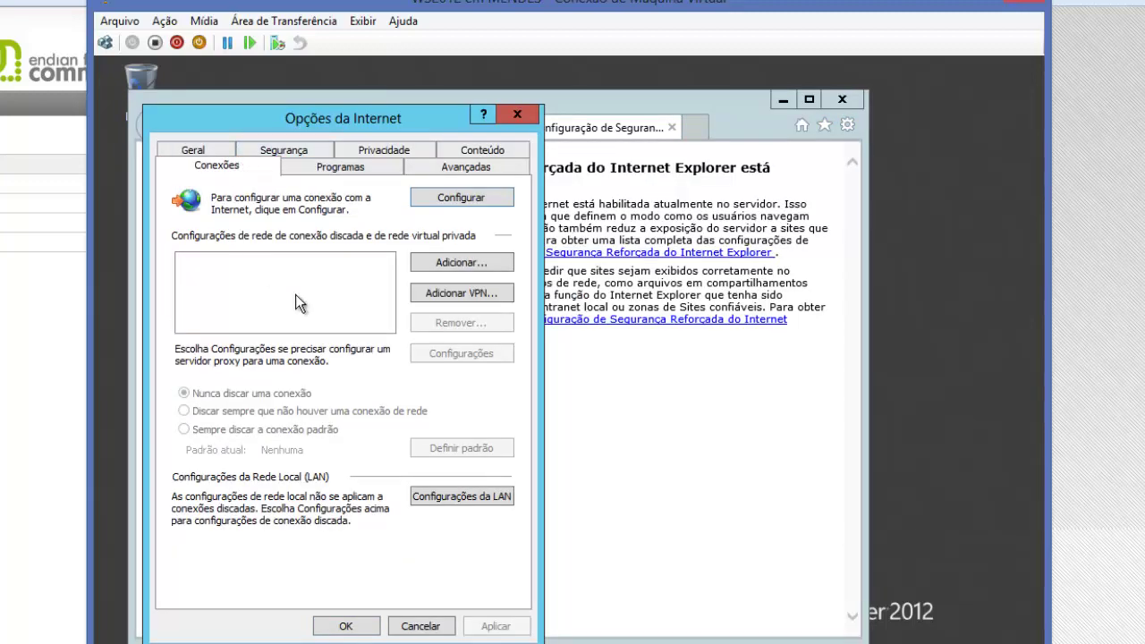
pyautogui.click(461, 492)
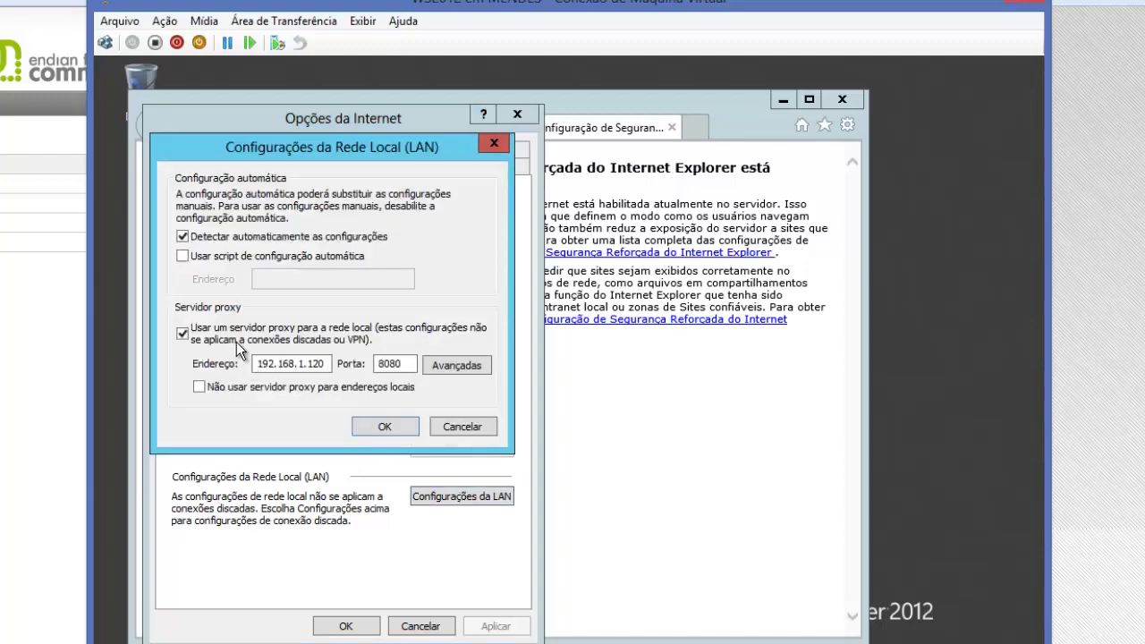
# Clear the existing proxy address and port in the LAN settings and disable the proxy server
pyautogui.click(184, 337)
pyautogui.click(184, 337)
pyautogui.moveTo(325, 365); pyautogui.dragTo(313, 365)
pyautogui.doubleClick(301, 364)
pyautogui.press('Delete')
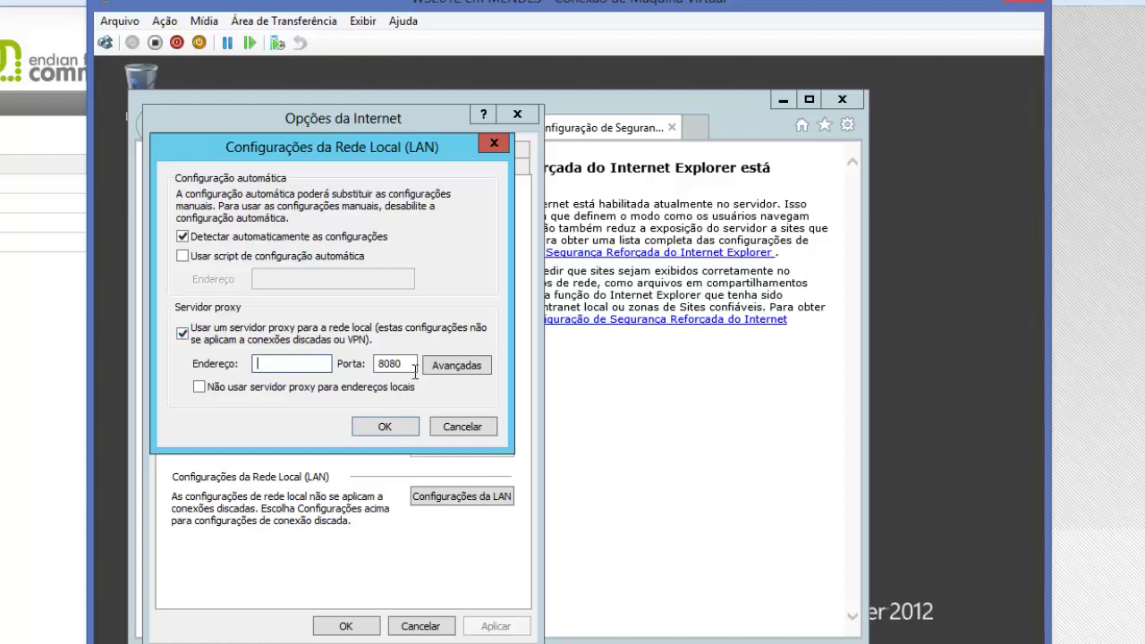
pyautogui.doubleClick(412, 365)
pyautogui.press('Delete')
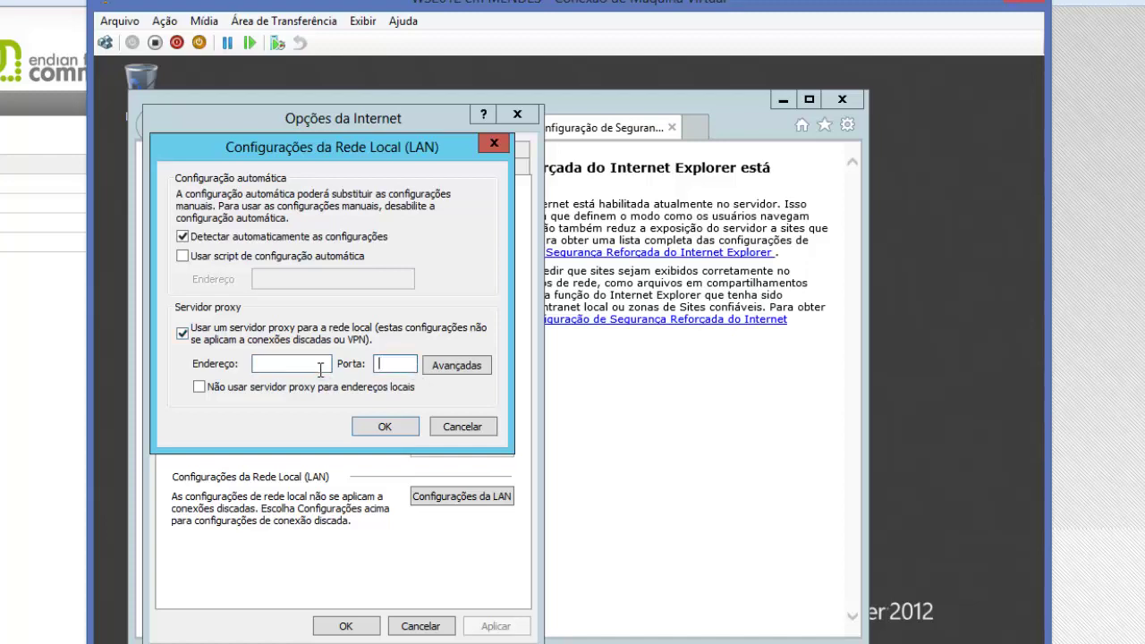
pyautogui.click(183, 333)
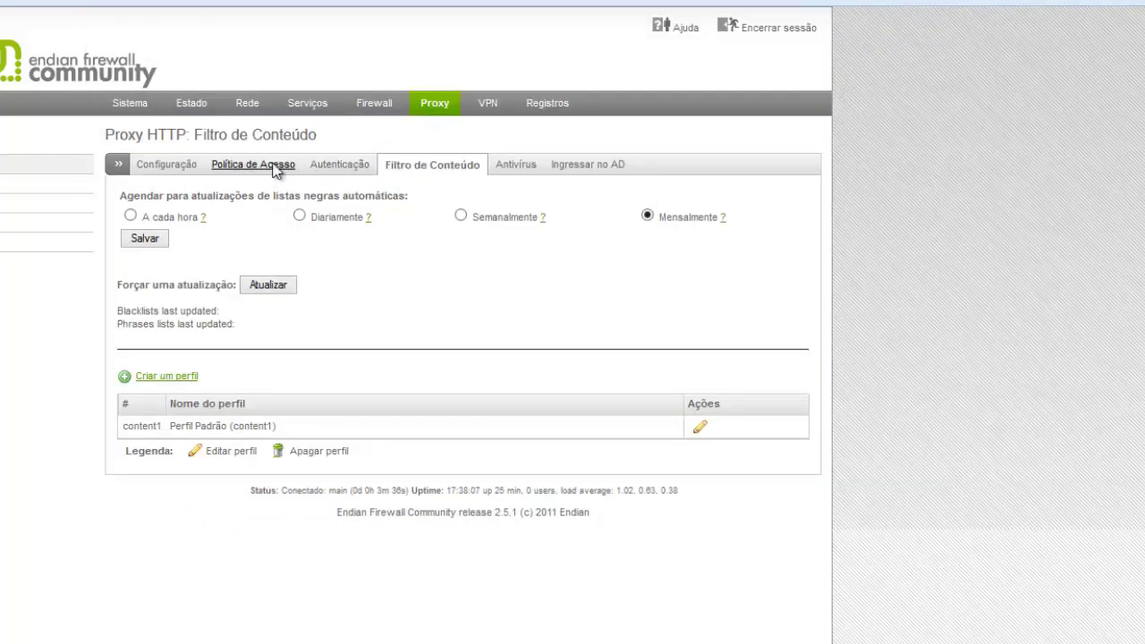
# Switch to the Endian web console and check the HTTP proxy's port and the available error languages
pyautogui.click(160, 171)
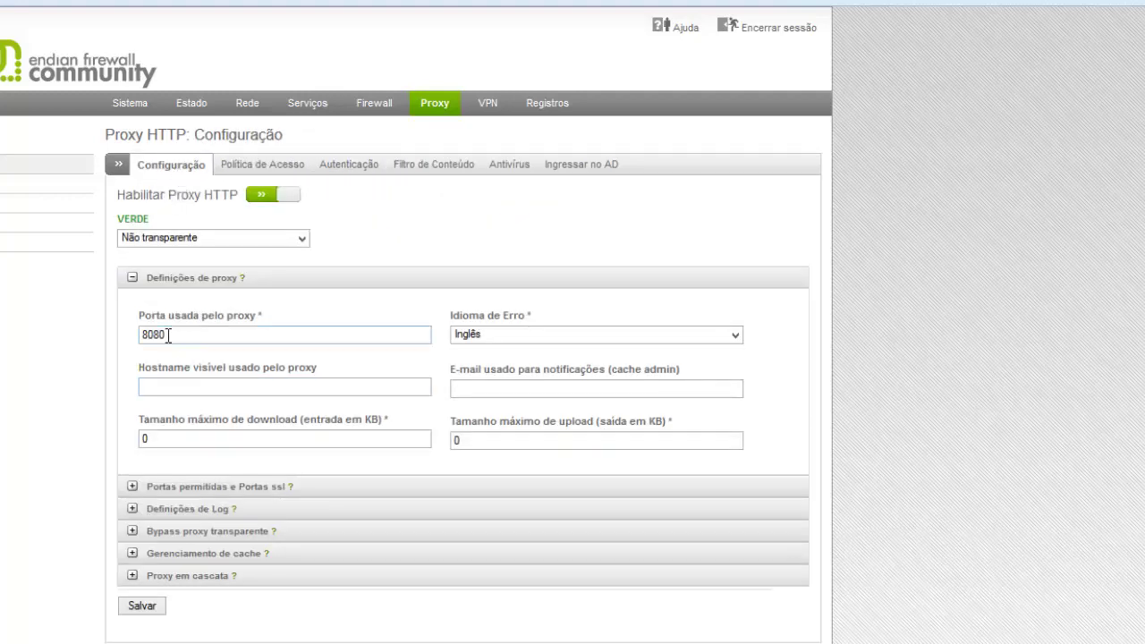
pyautogui.click(184, 331)
pyautogui.click(460, 333)
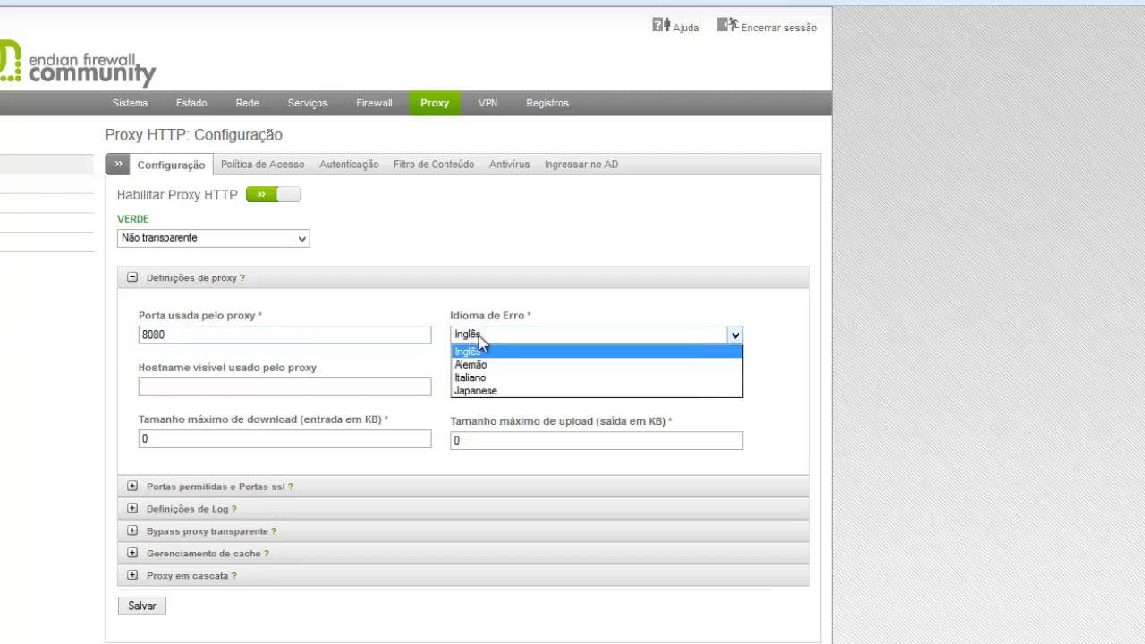
pyautogui.click(481, 336)
pyautogui.click(496, 338)
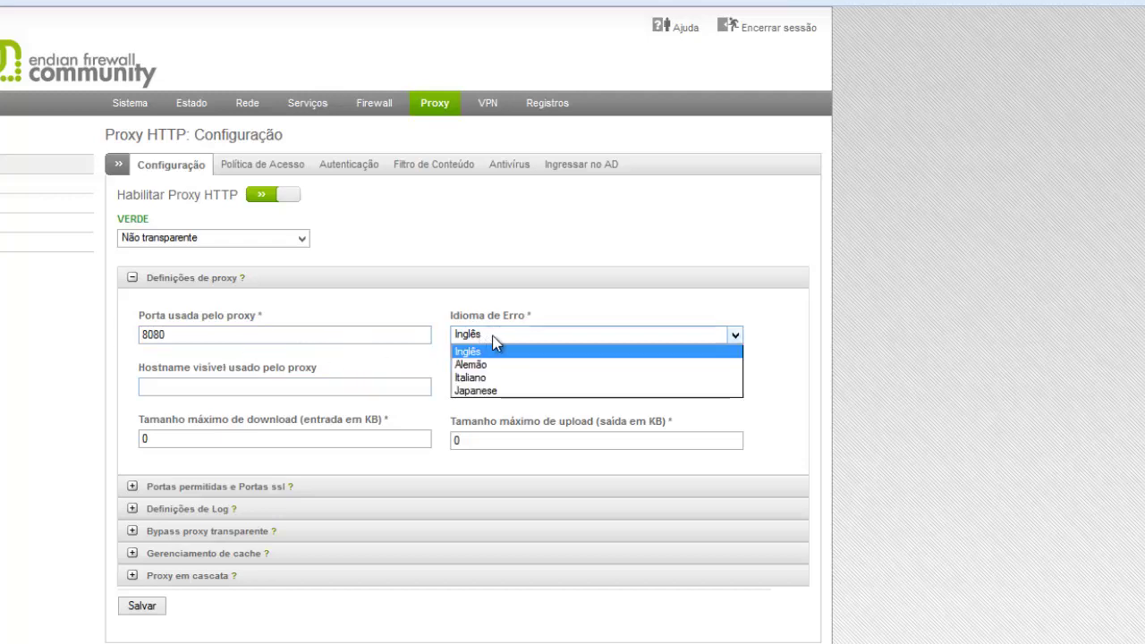
pyautogui.click(531, 351)
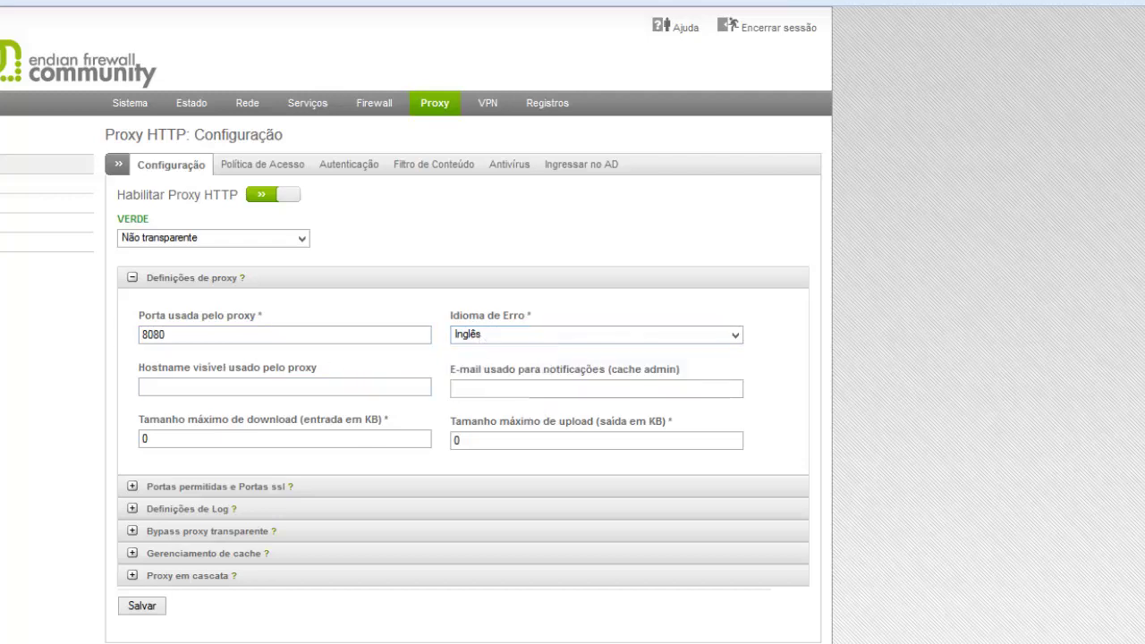
# Back in the WS2012 machine, enable the LAN proxy server with address 192.168.1.150 and port 8080, and save the Internet options
pyautogui.hotkey('alt', 'Tab')
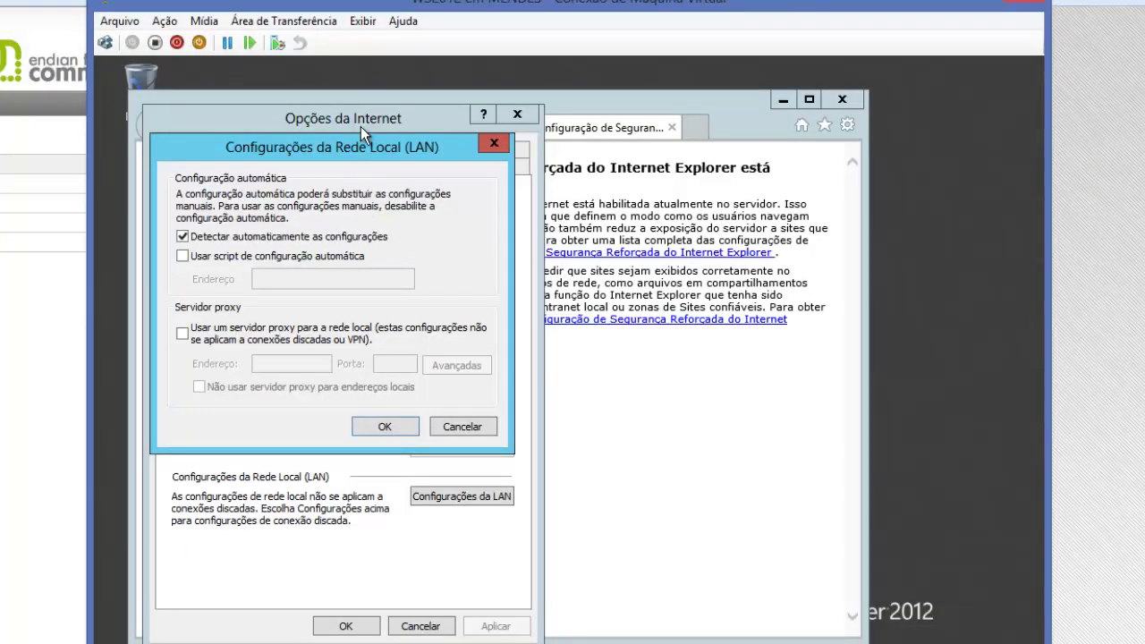
pyautogui.click(220, 342)
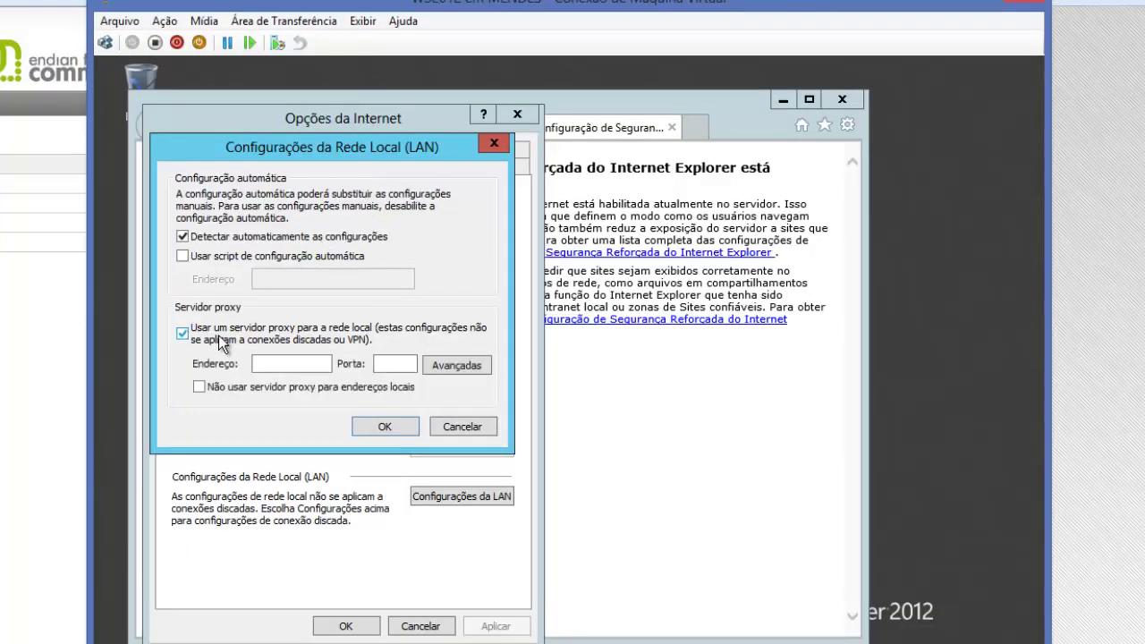
pyautogui.click(286, 364)
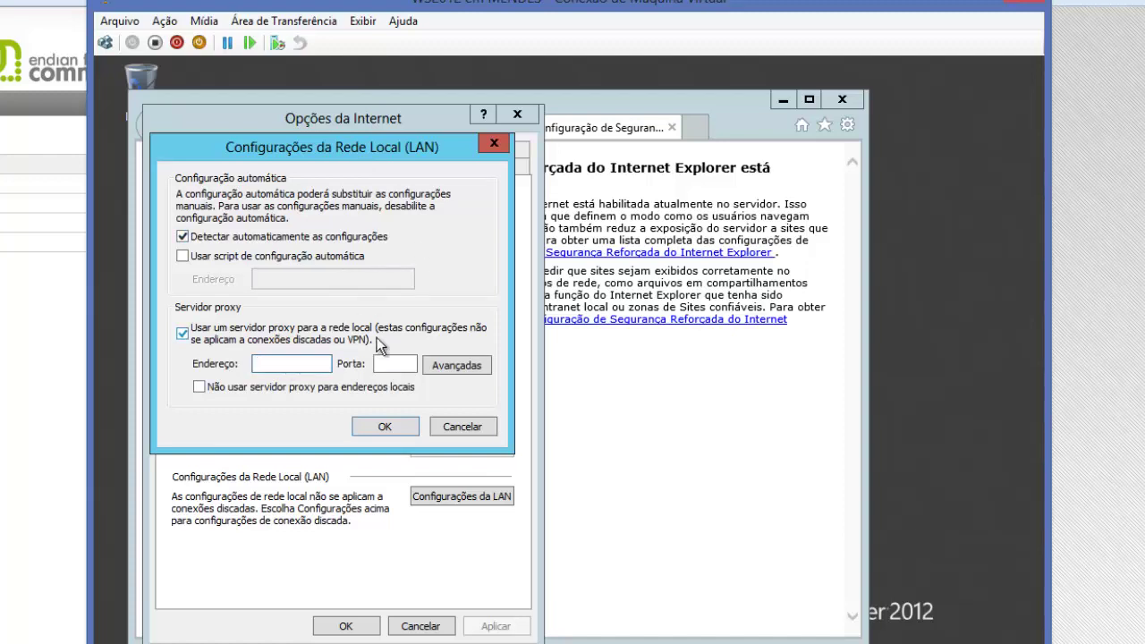
pyautogui.write('.168.1.150')
pyautogui.click(402, 363)
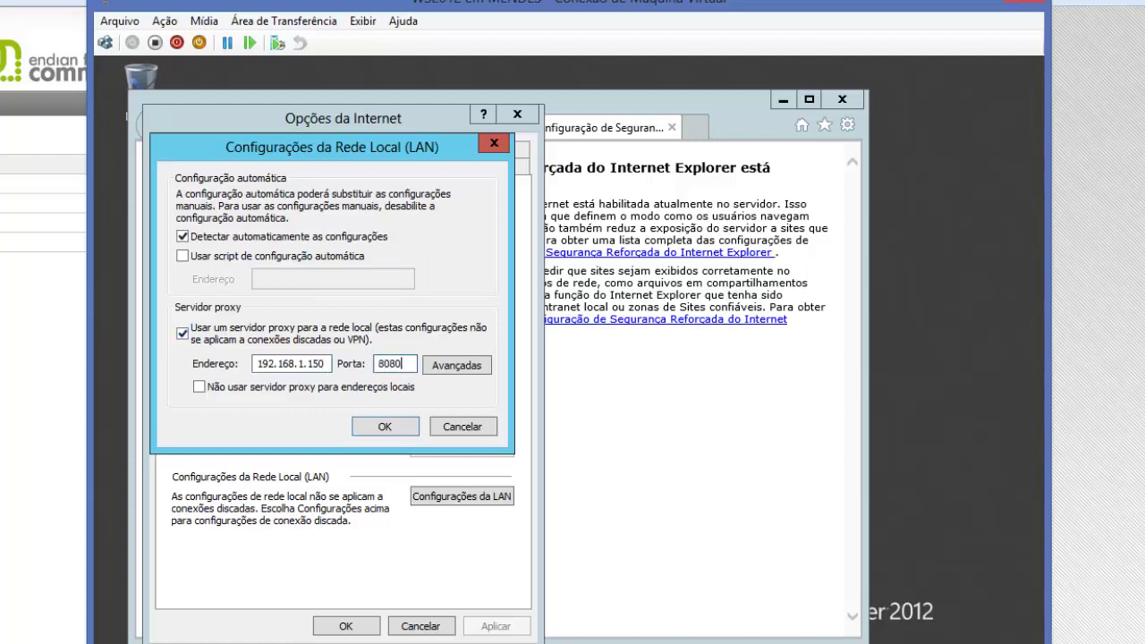
pyautogui.click(408, 427)
pyautogui.click(346, 627)
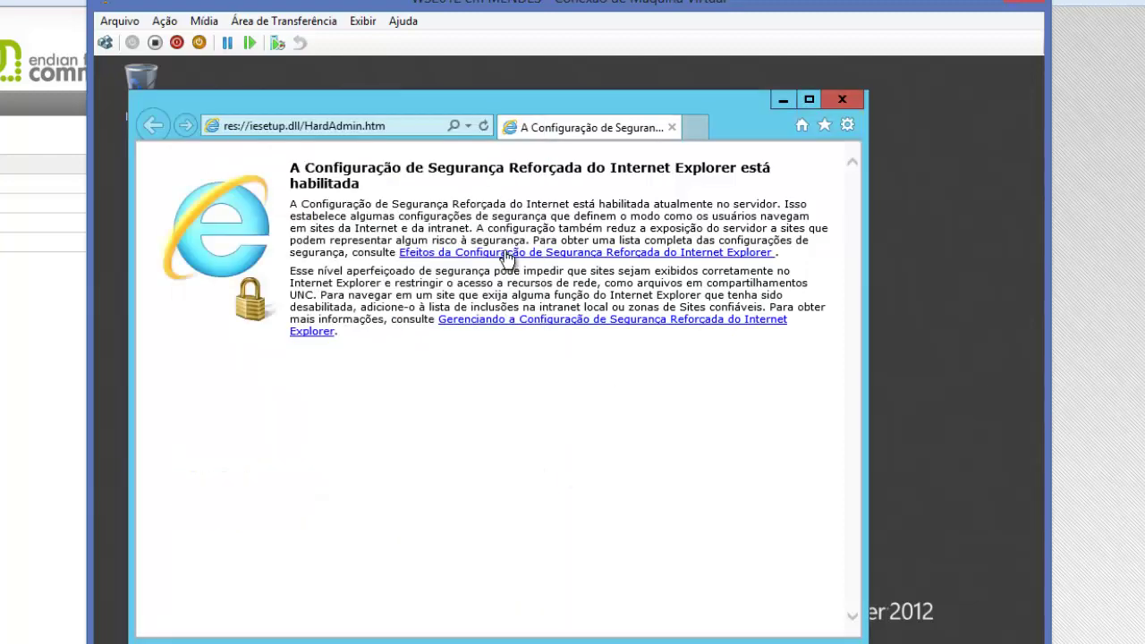
# Maximize Internet Explorer and browse to youtube.com through the proxy, dismissing the enhanced security alerts
pyautogui.doubleClick(719, 115)
pyautogui.click(377, 93)
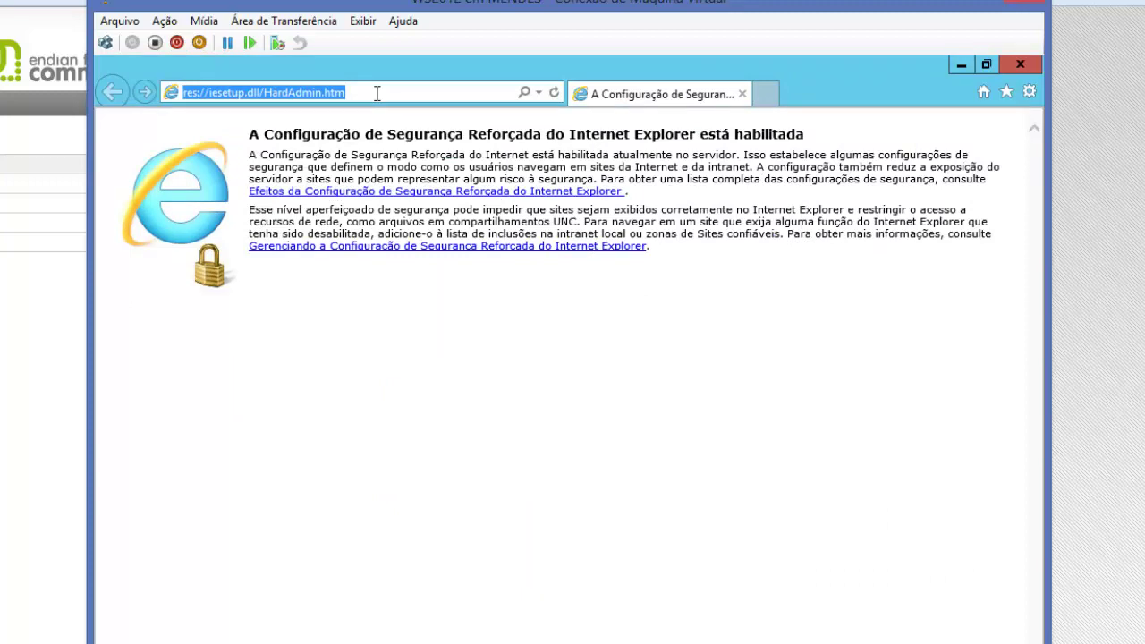
pyautogui.write('youtube.com/')
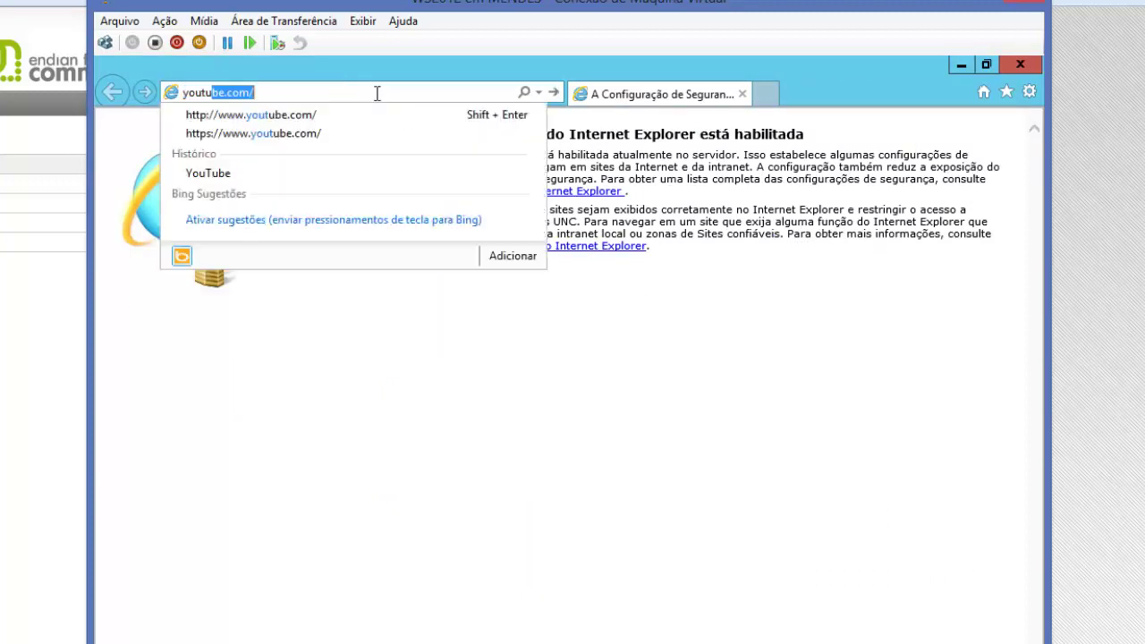
pyautogui.press('Return')
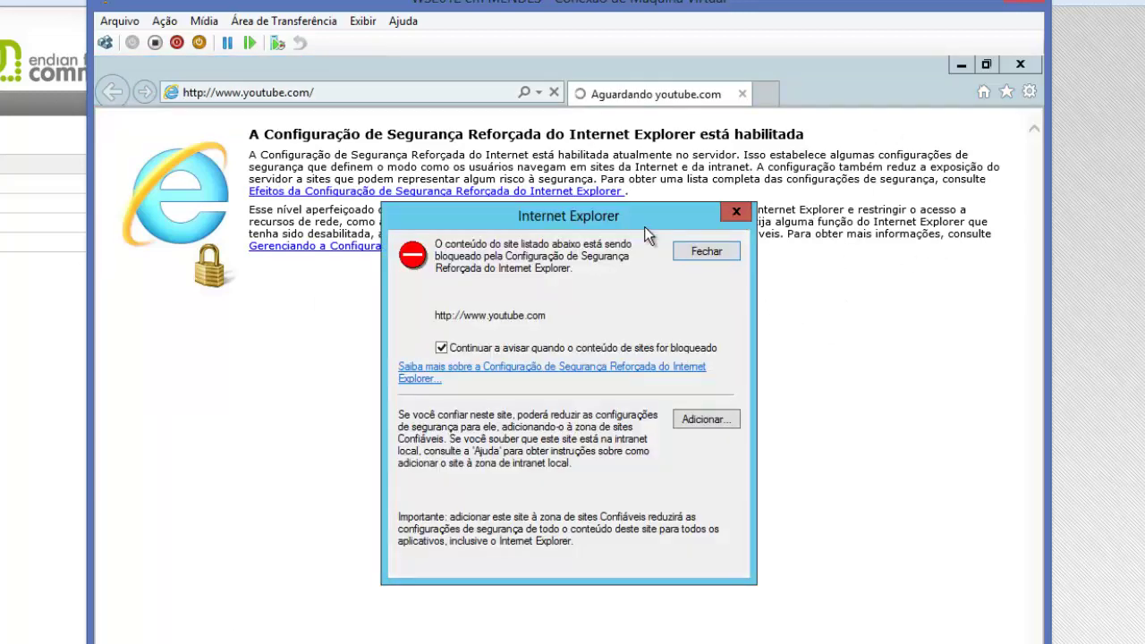
pyautogui.moveTo(559, 223); pyautogui.dragTo(616, 171)
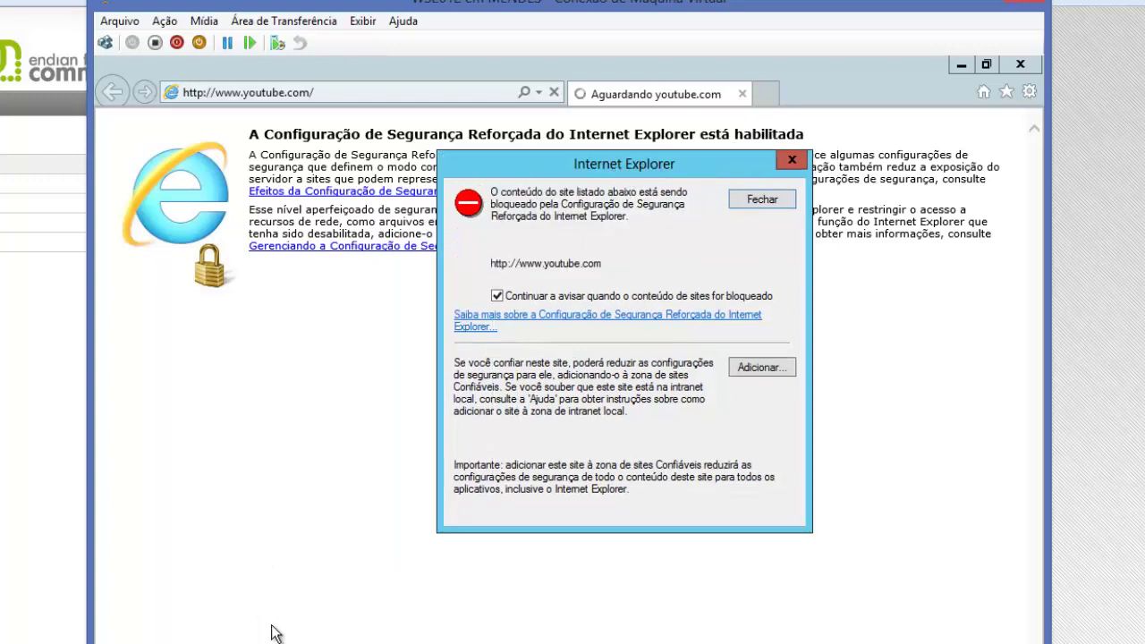
pyautogui.click(751, 204)
pyautogui.click(701, 253)
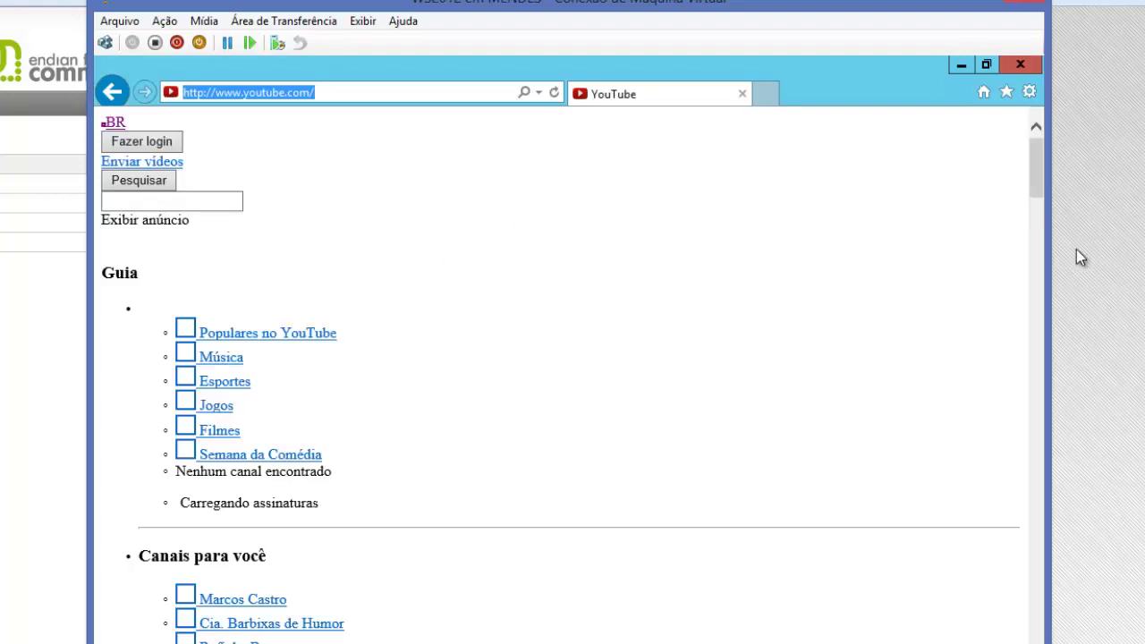
pyautogui.moveTo(1040, 172); pyautogui.dragTo(1047, 142)
pyautogui.press('Return')
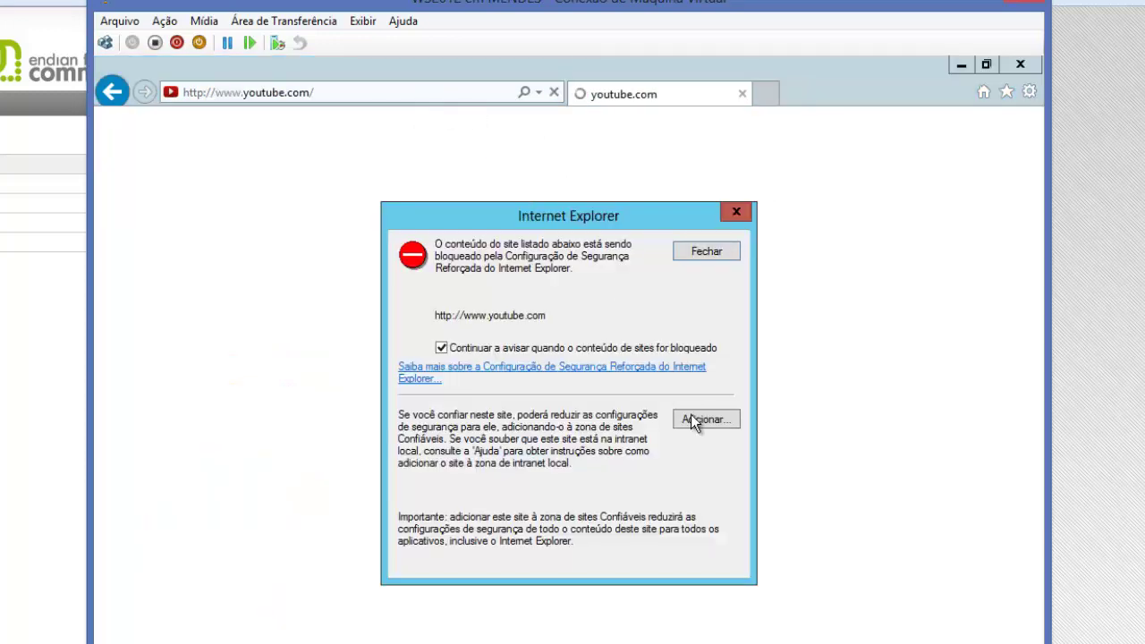
pyautogui.click(698, 418)
pyautogui.click(714, 358)
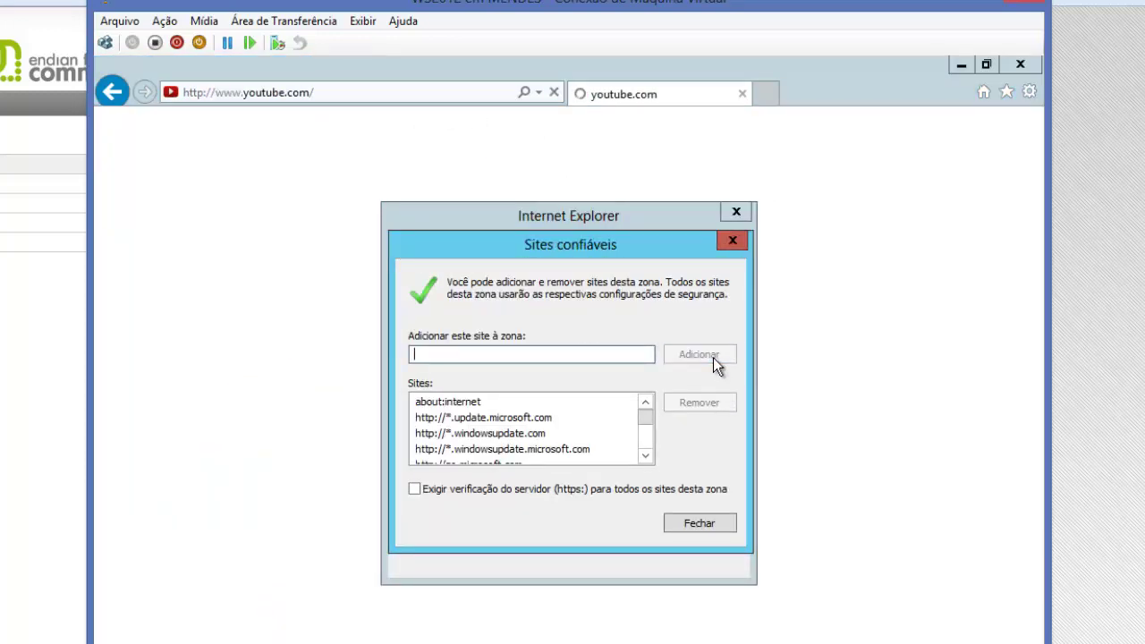
pyautogui.click(684, 531)
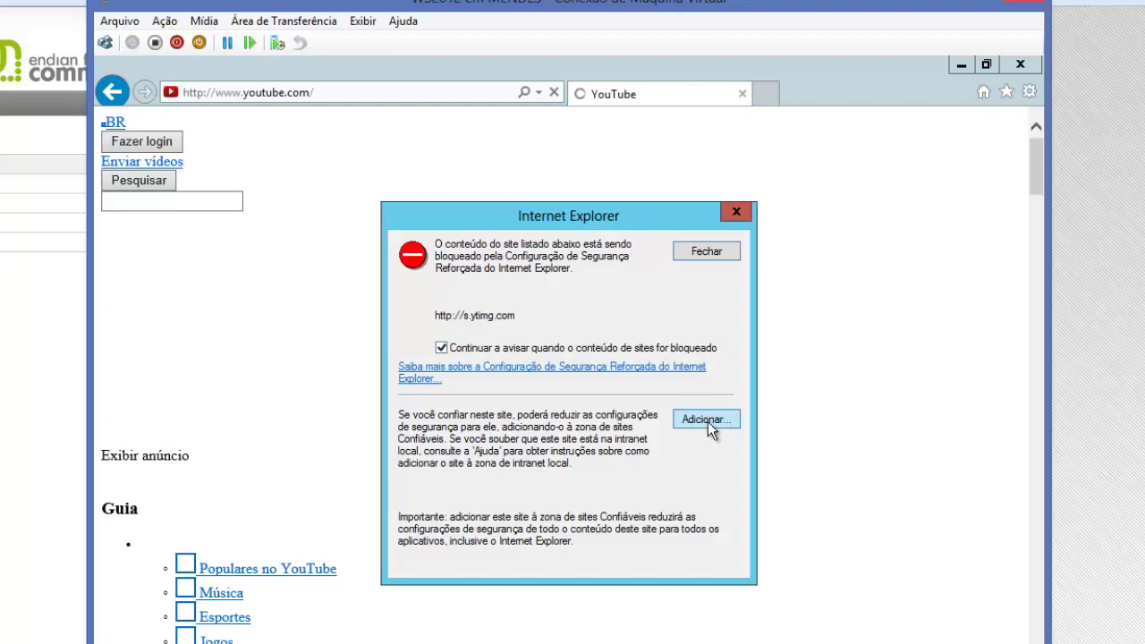
pyautogui.click(708, 421)
pyautogui.click(719, 357)
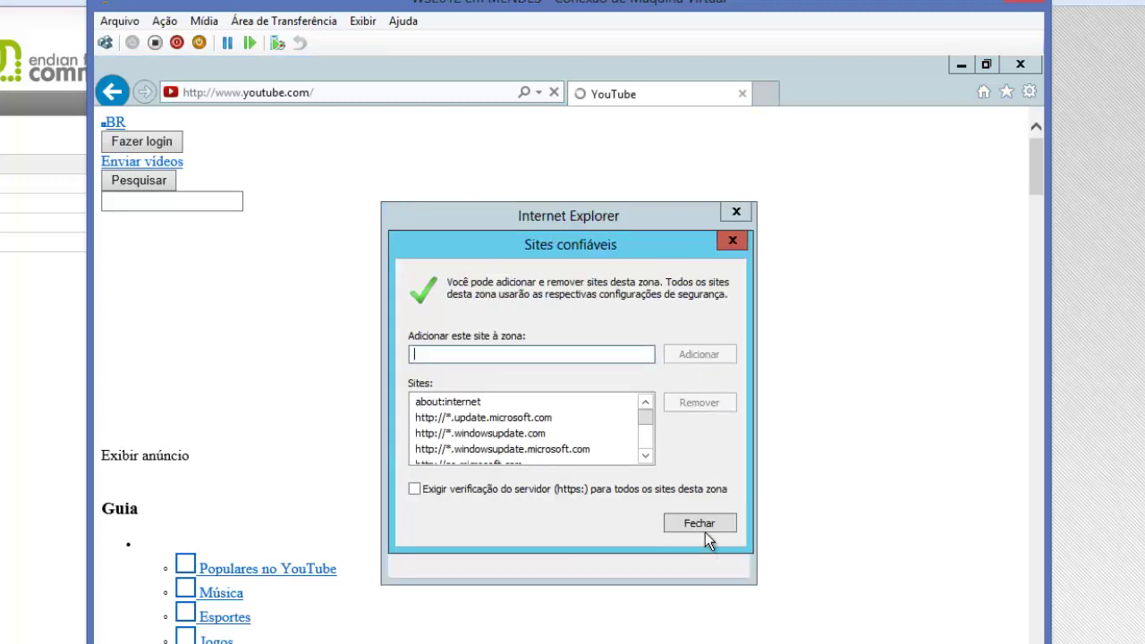
pyautogui.click(705, 532)
pyautogui.click(720, 421)
pyautogui.press('Return')
pyautogui.click(710, 522)
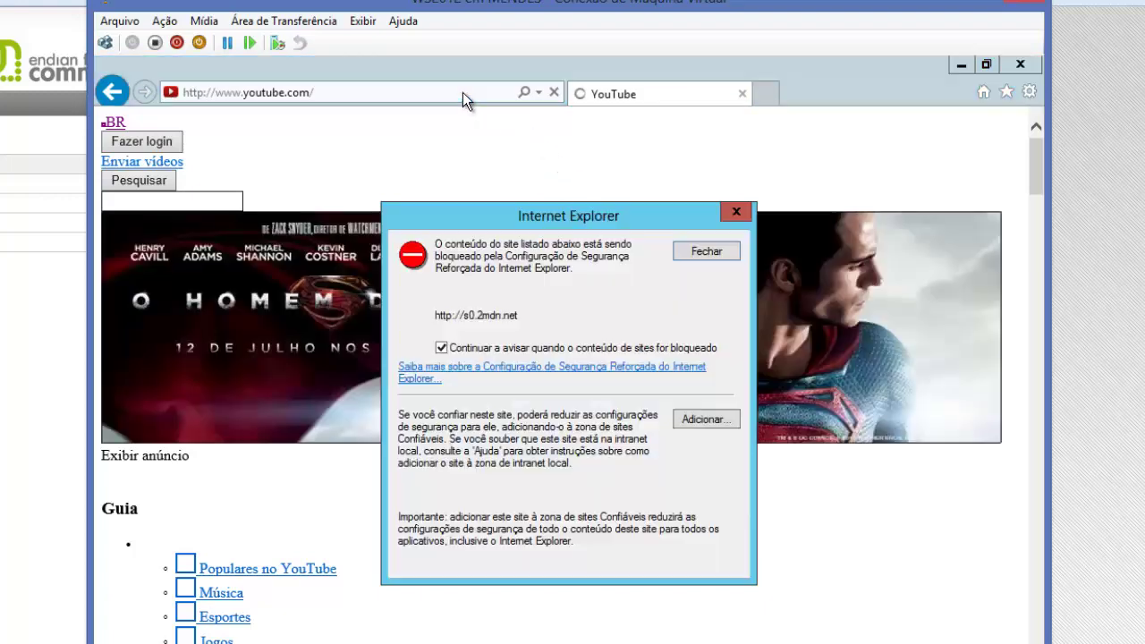
pyautogui.click(705, 417)
pyautogui.click(700, 355)
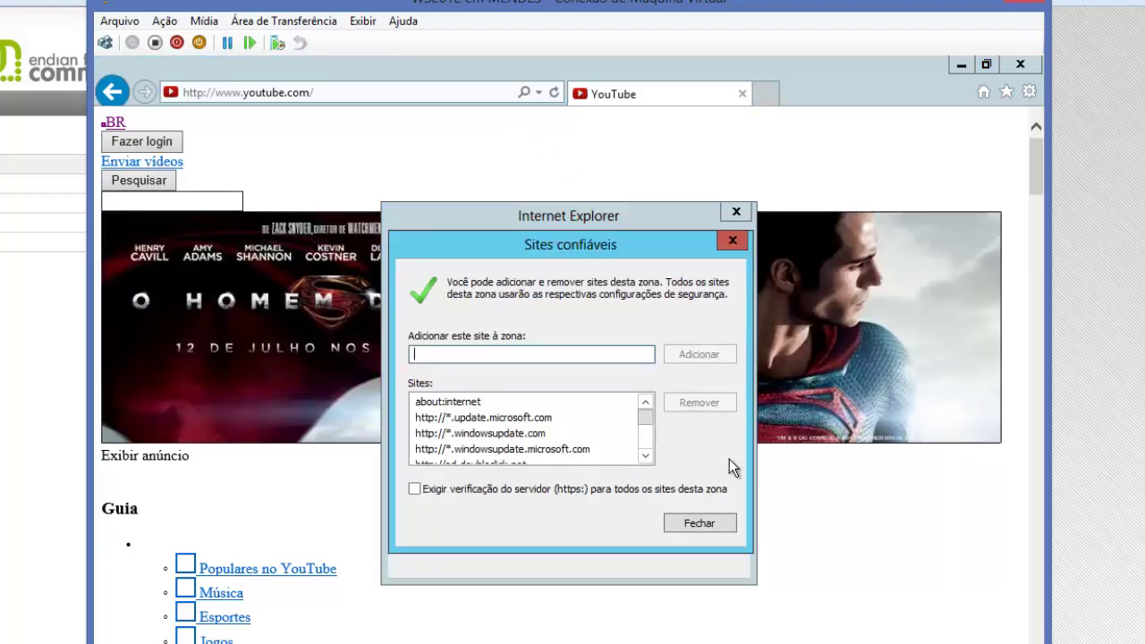
pyautogui.click(723, 528)
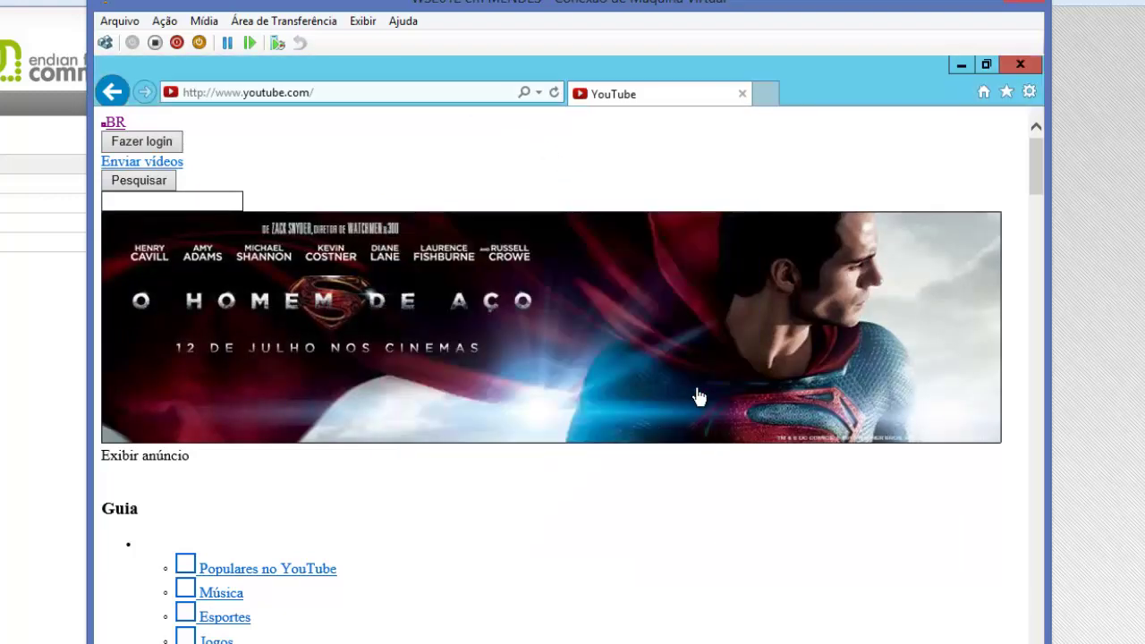
pyautogui.click(399, 93)
pyautogui.press('Return')
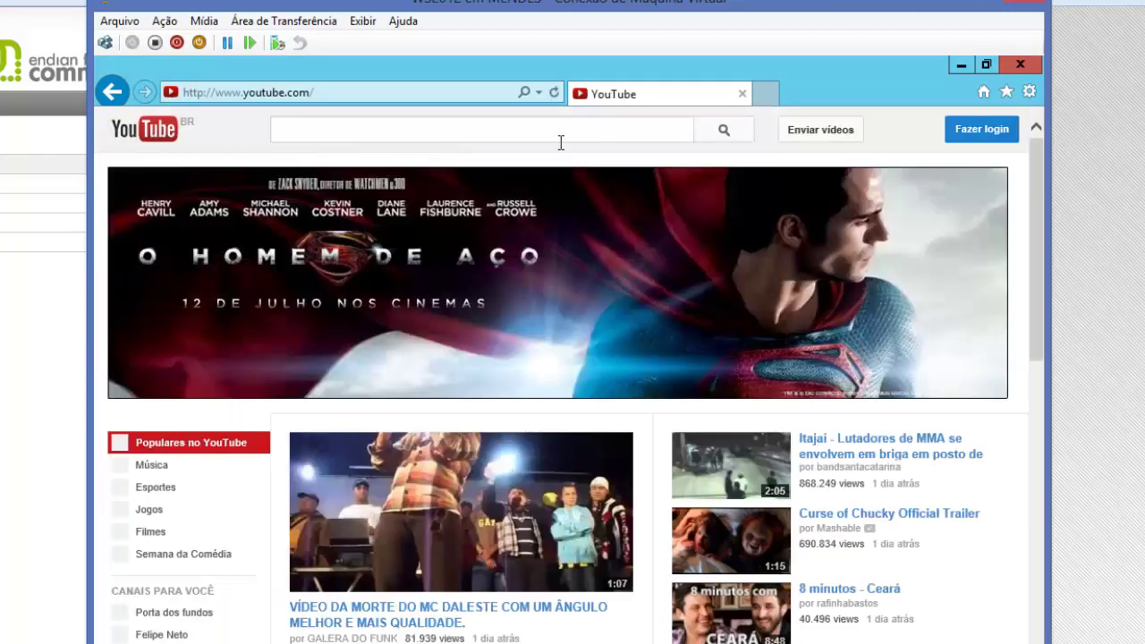
pyautogui.moveTo(1031, 163); pyautogui.dragTo(1024, 103)
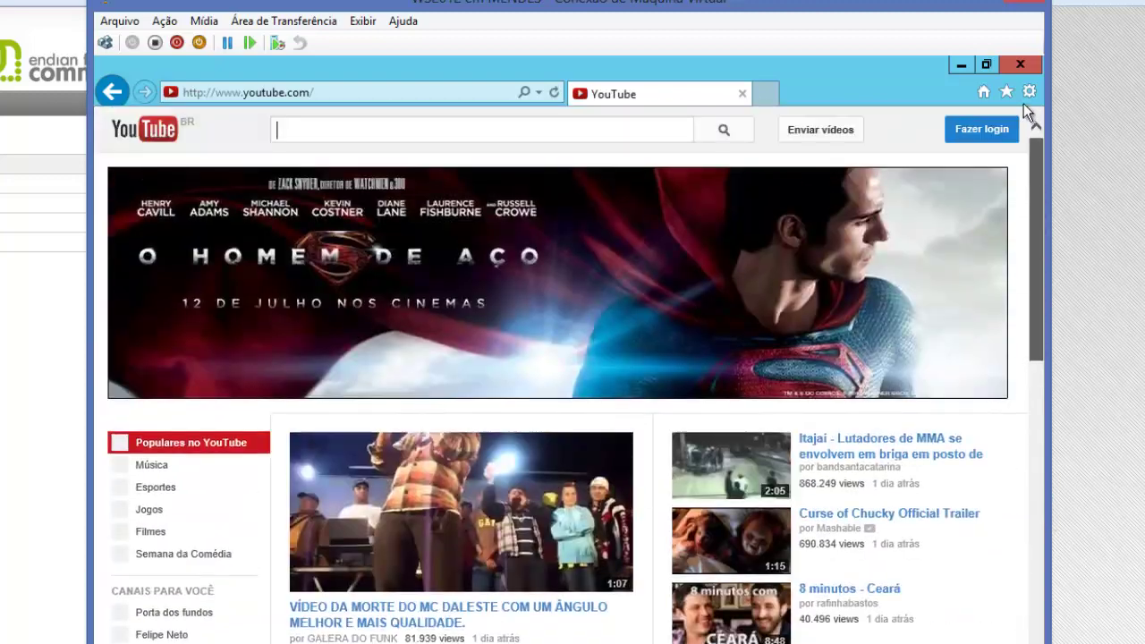
pyautogui.click(340, 90)
pyautogui.write('www.google.com.br/')
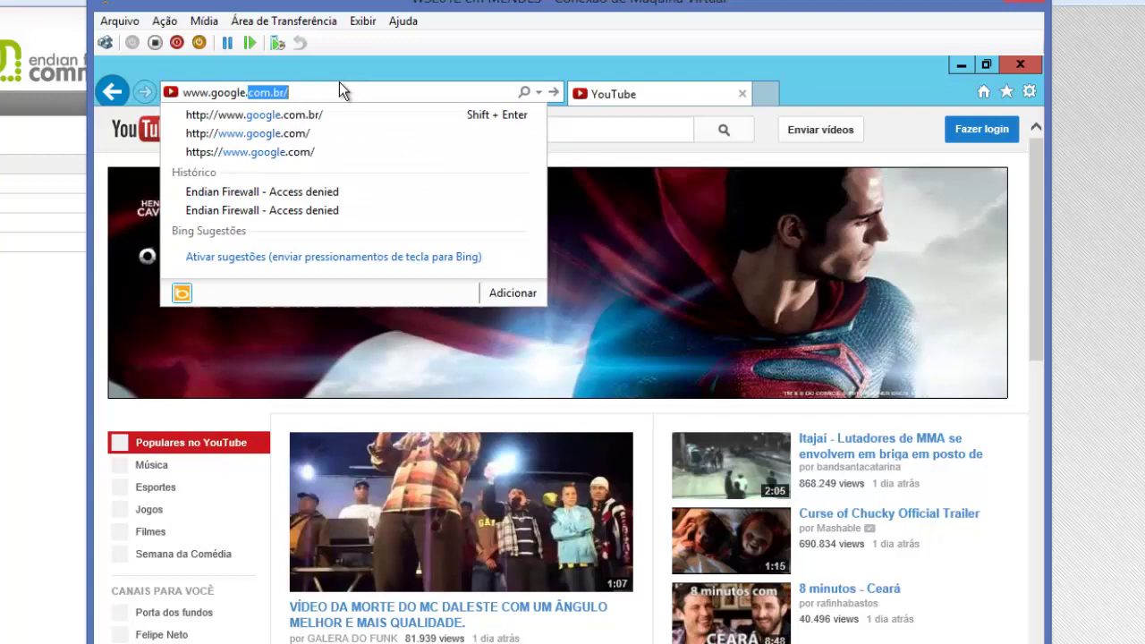
pyautogui.press('Return')
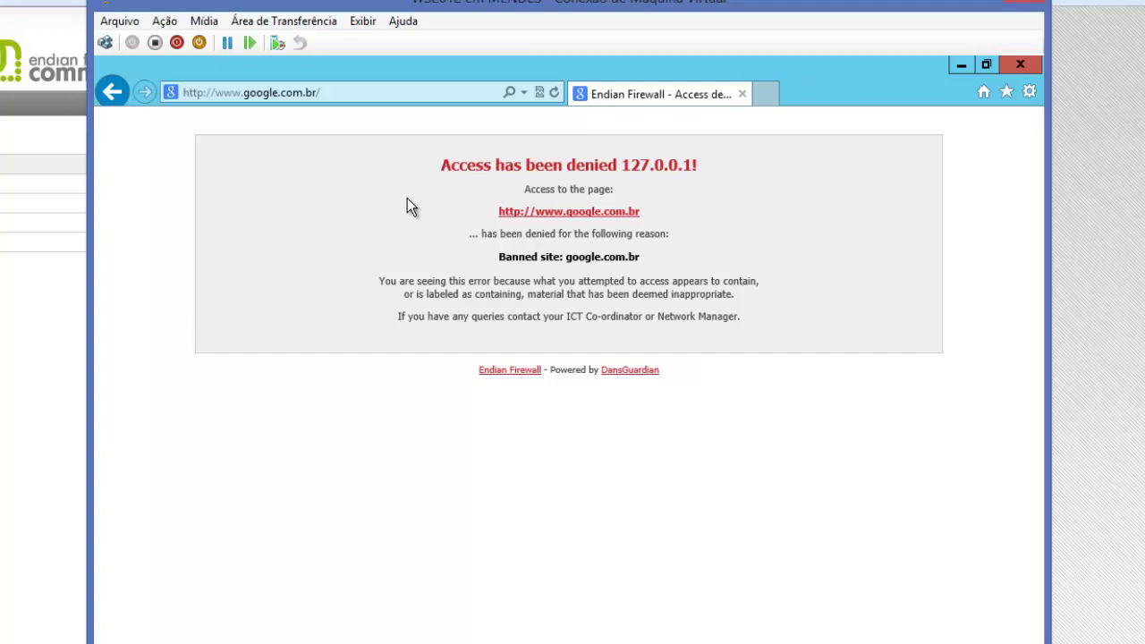
pyautogui.moveTo(409, 209); pyautogui.dragTo(830, 338)
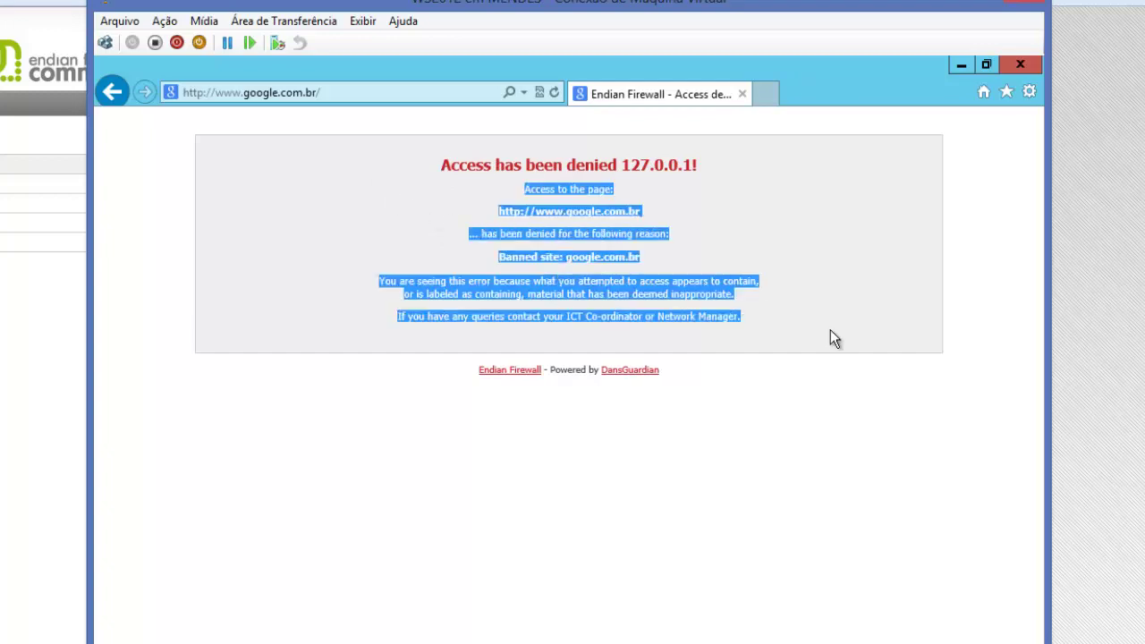
pyautogui.click(892, 304)
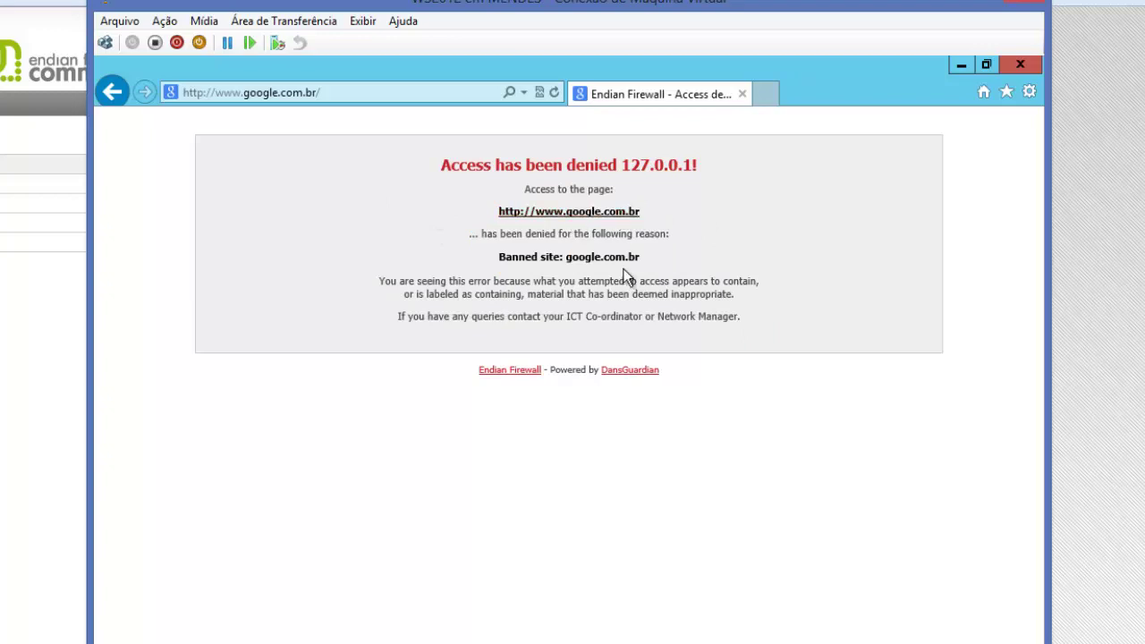
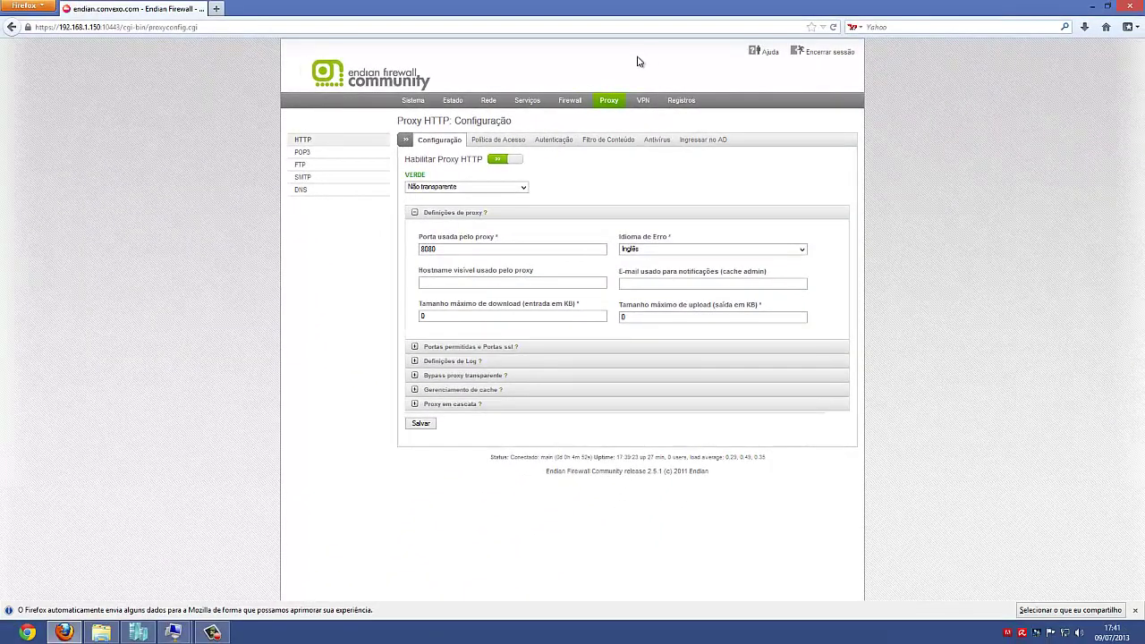
# Switch to the Endian web console in Firefox and view the list of available live logs
pyautogui.click(689, 100)
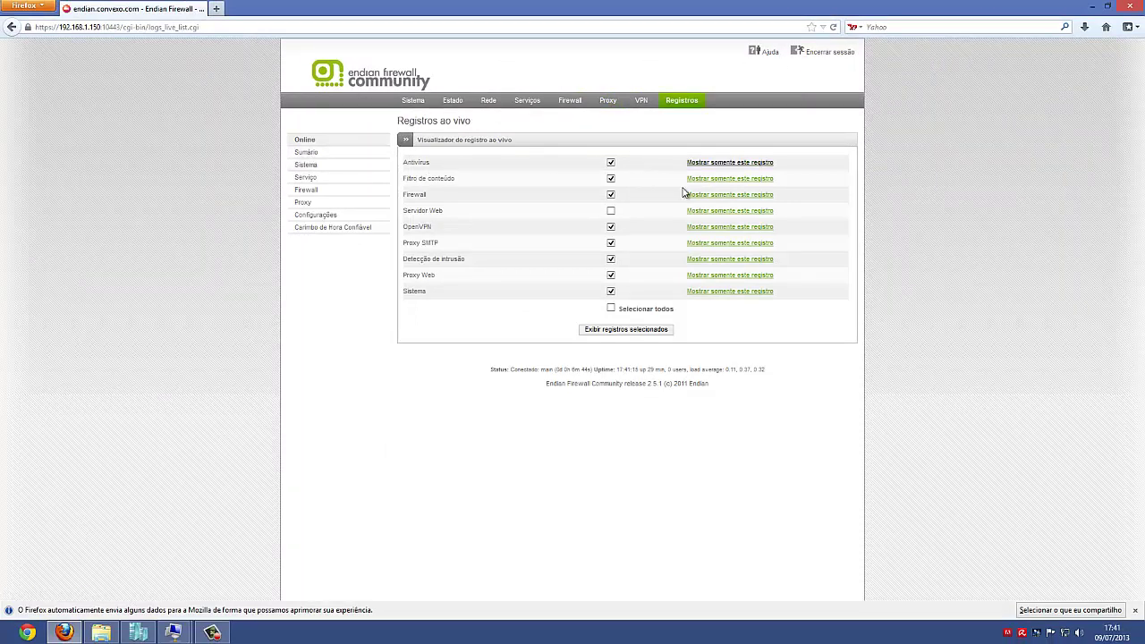
pyautogui.hotkey('alt', 'Tab')
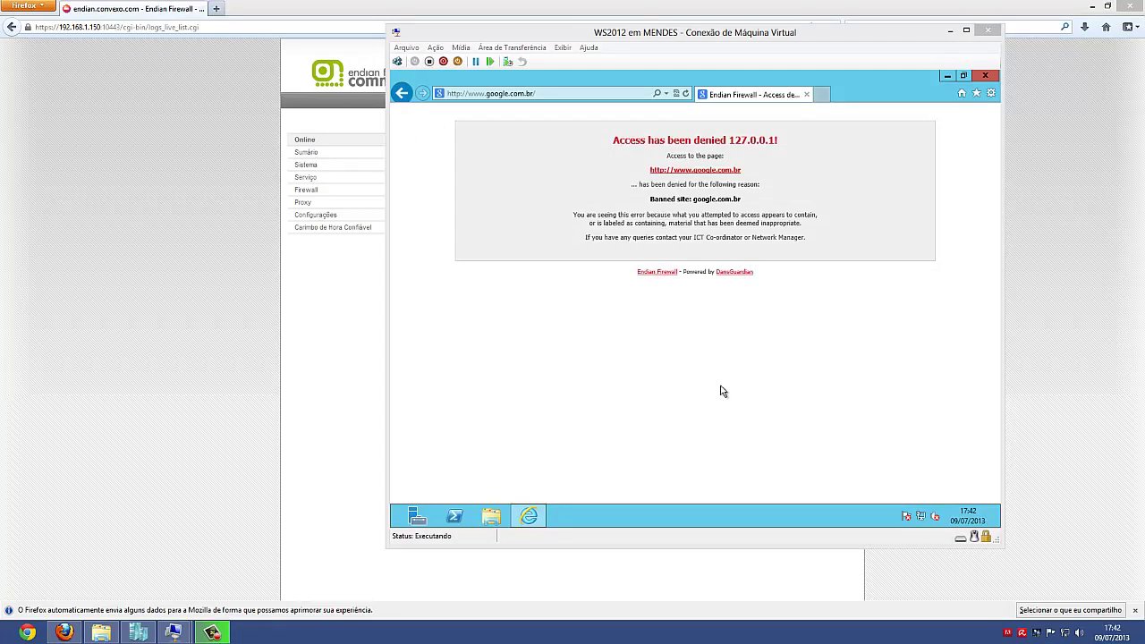
pyautogui.hotkey('alt', 'Tab')
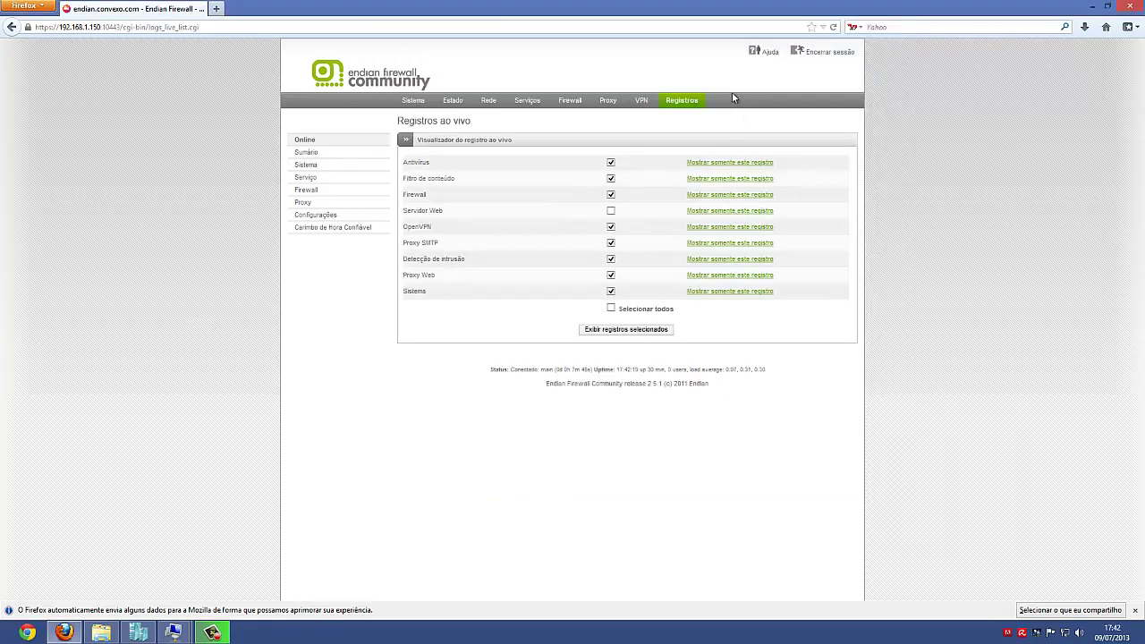
# Enable the HTTP proxy log with request terms, user agents, content filter and outgoing firewall connections, and save the proxy configuration
pyautogui.click(608, 100)
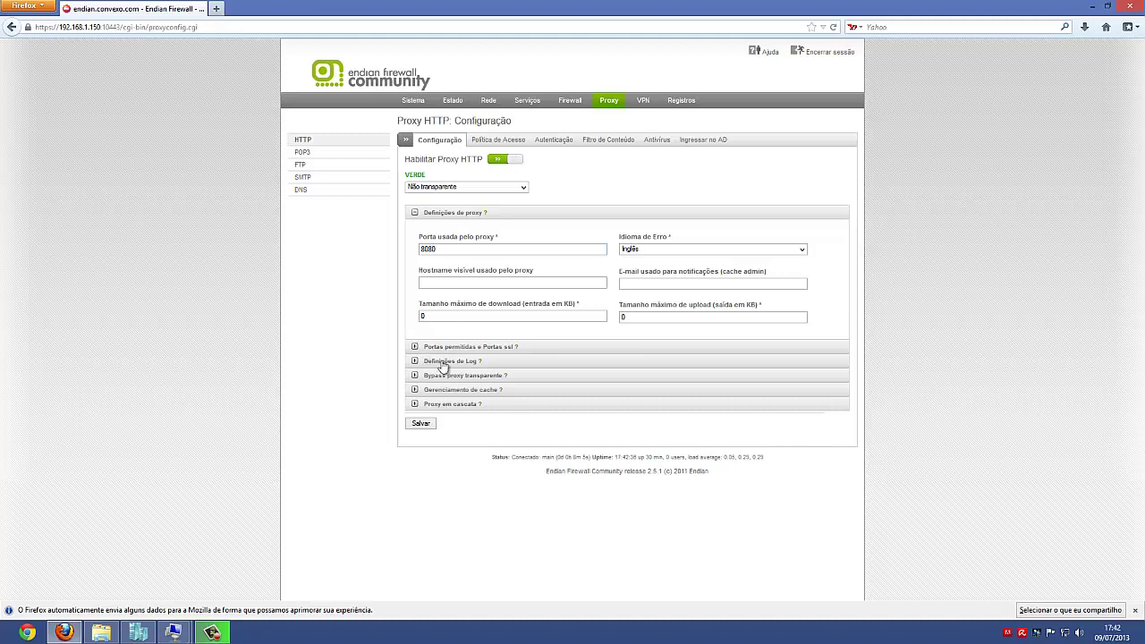
pyautogui.click(462, 367)
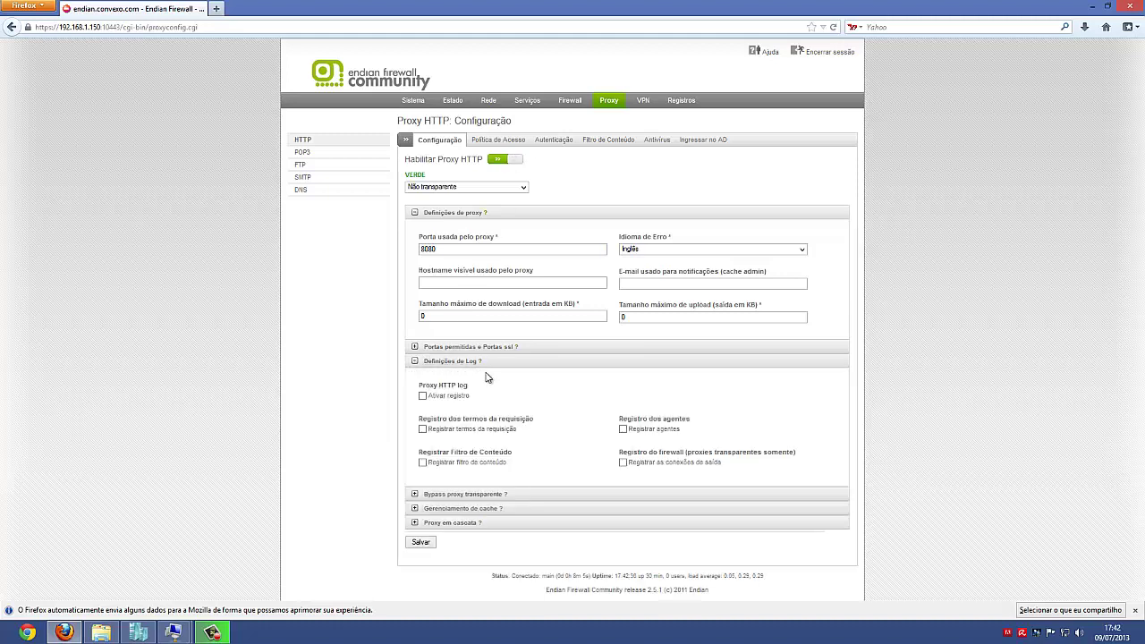
pyautogui.click(424, 396)
pyautogui.click(424, 430)
pyautogui.click(422, 462)
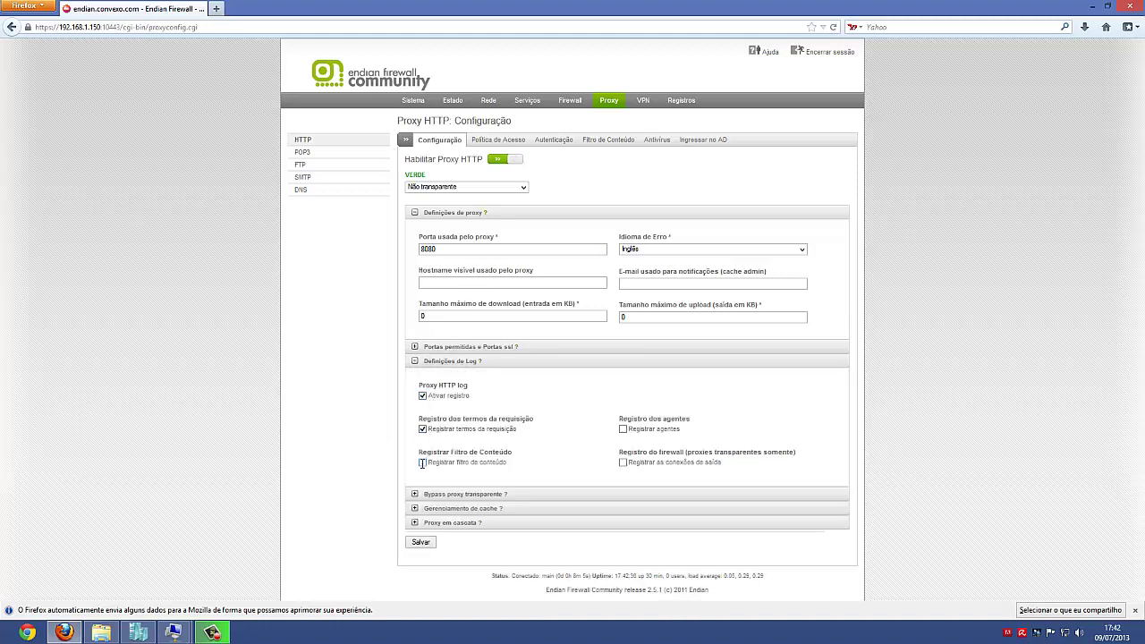
pyautogui.click(623, 430)
pyautogui.click(624, 463)
pyautogui.click(422, 543)
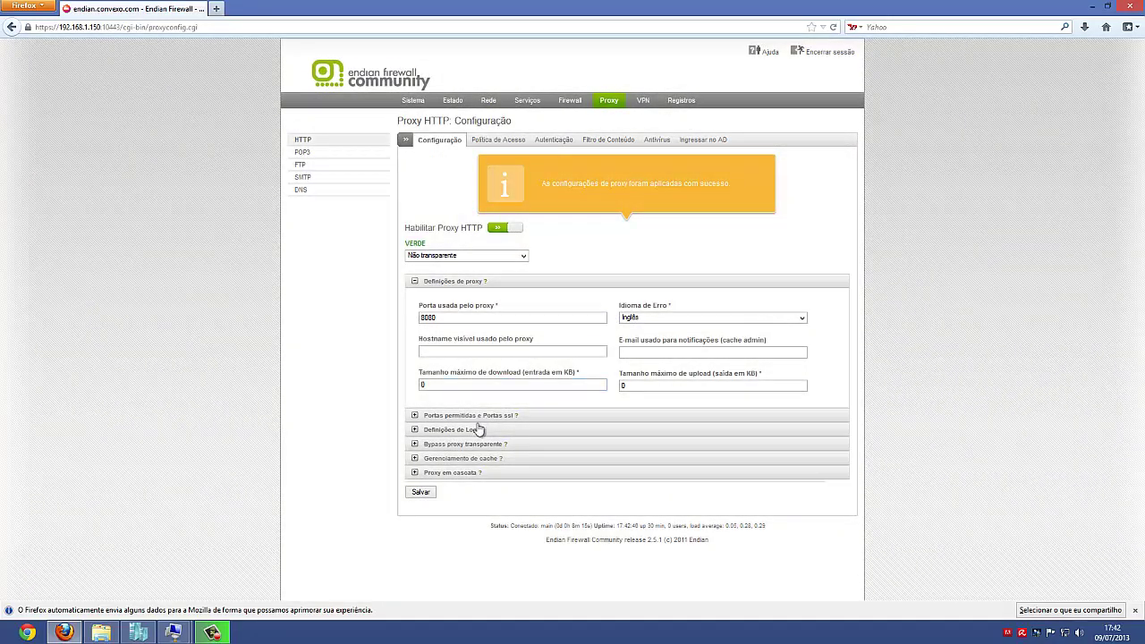
# Add facebook.com to the custom blocked sites of the Perfil Padrão content filter profile, update it and apply the change
pyautogui.click(614, 140)
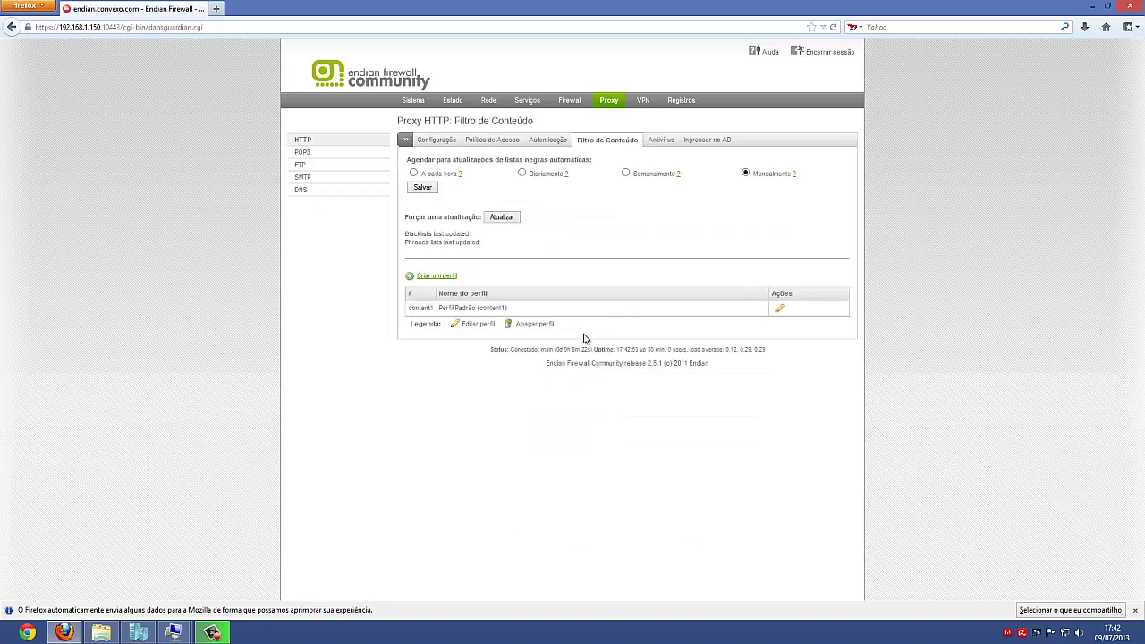
pyautogui.click(780, 311)
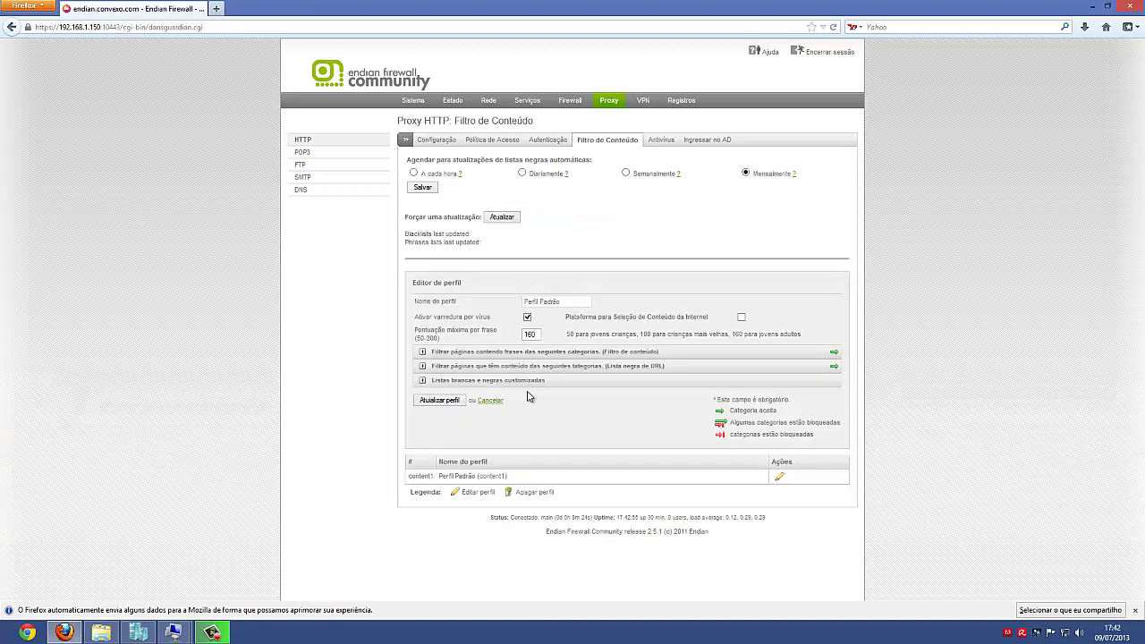
pyautogui.click(470, 380)
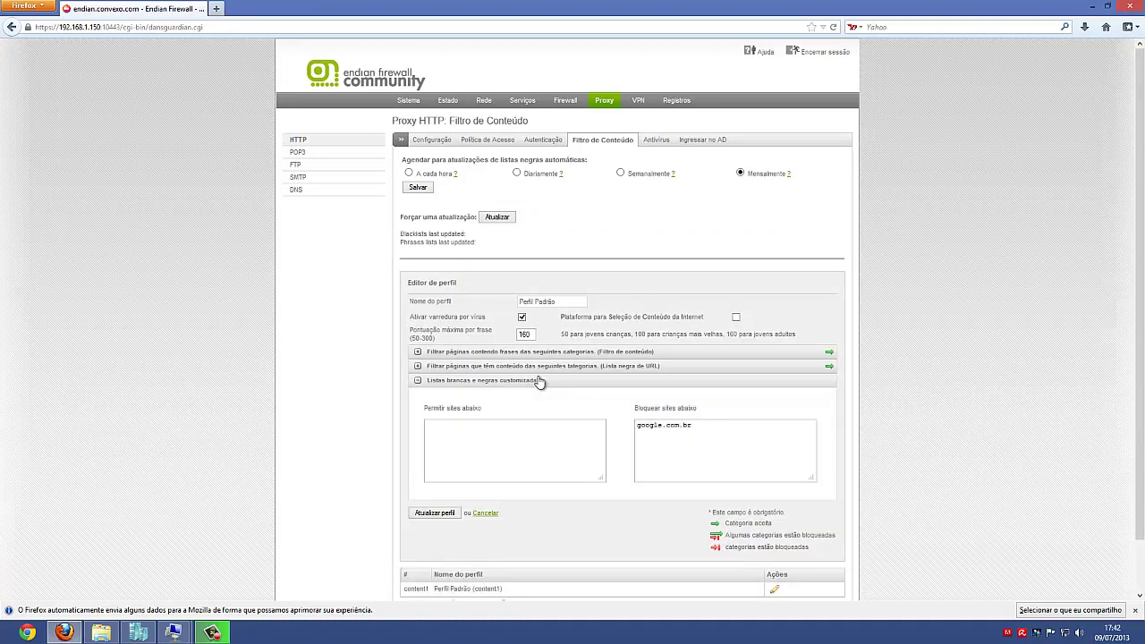
pyautogui.click(765, 432)
pyautogui.click(434, 513)
pyautogui.click(561, 315)
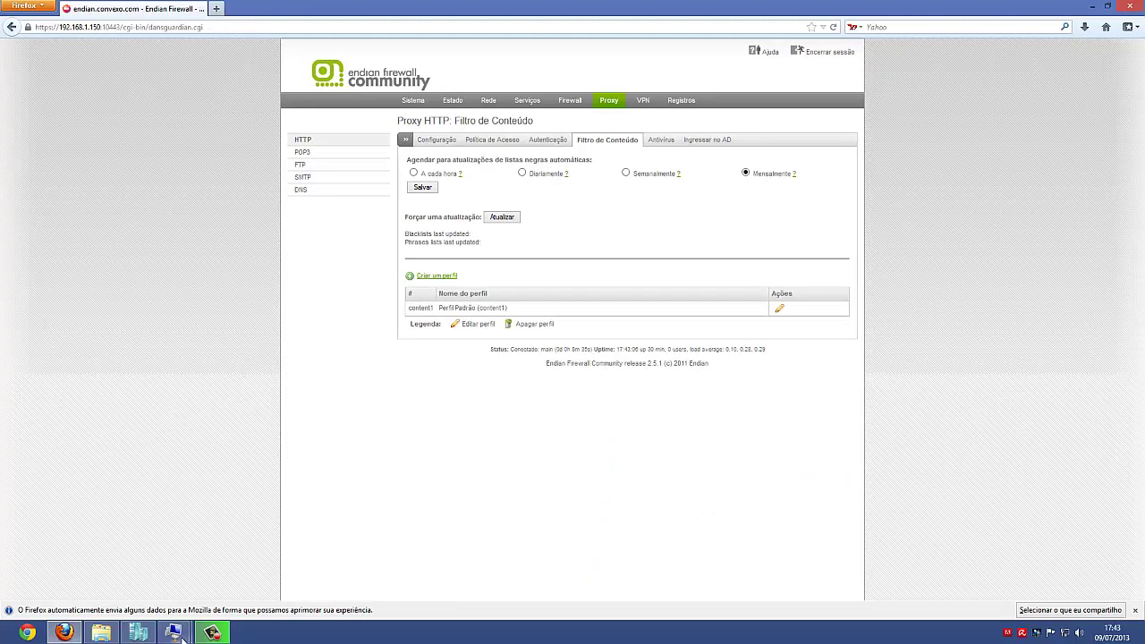
pyautogui.moveTo(184, 632)
pyautogui.click(238, 582)
pyautogui.click(565, 94)
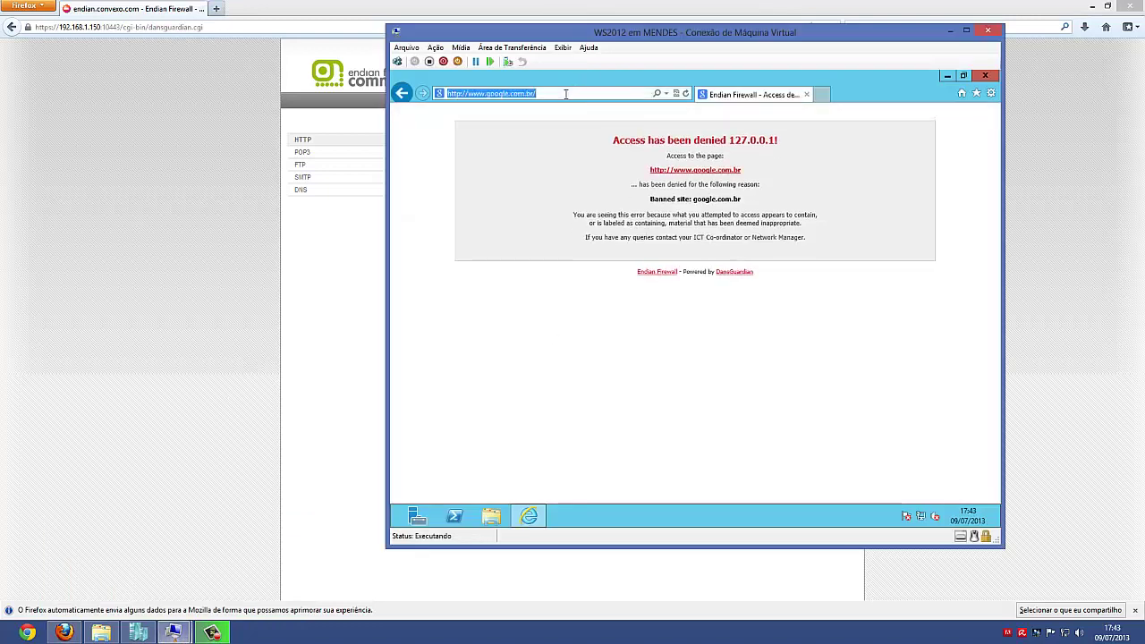
pyautogui.write('facebook.com/')
pyautogui.press('Down')
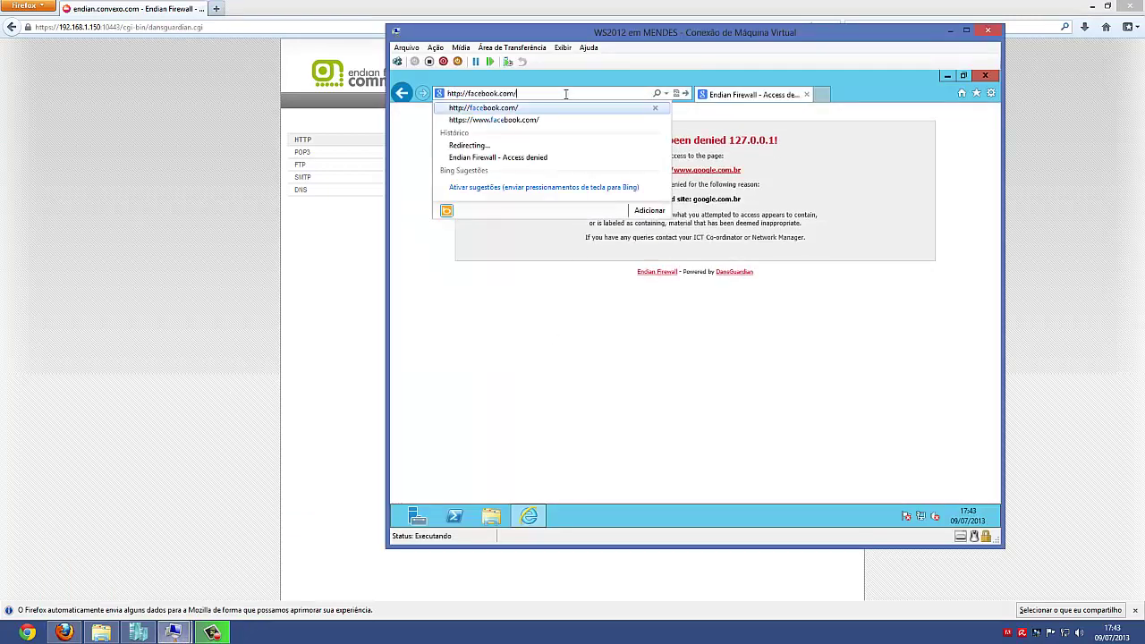
pyautogui.press('Return')
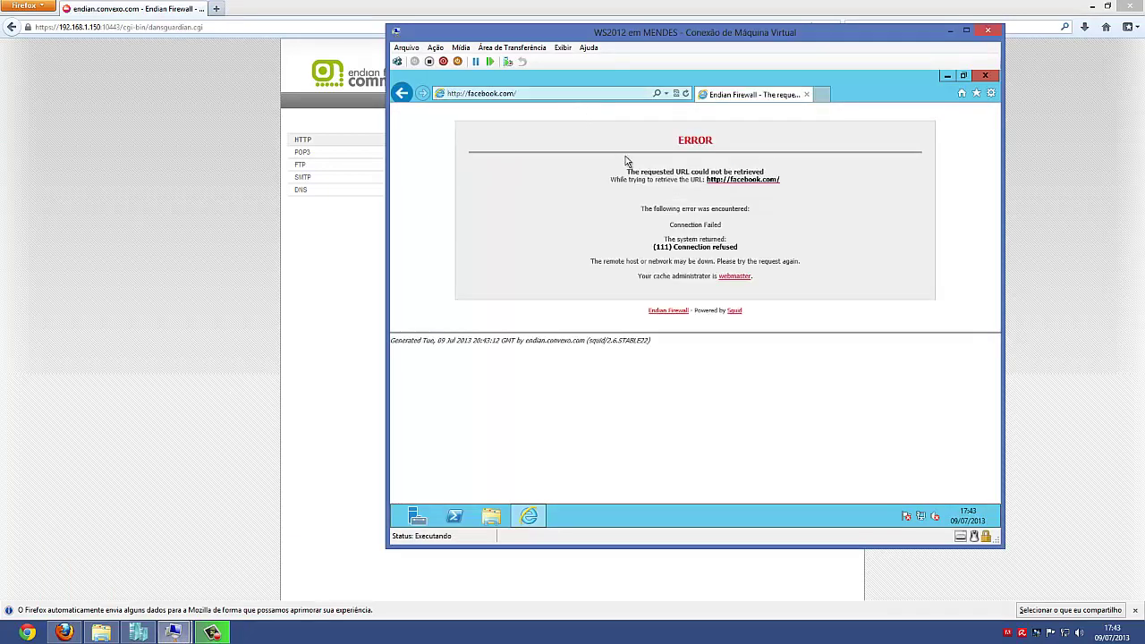
# Return to the previous page and browse to twitter.com to test a site outside the block list
pyautogui.hotkey('alt', 'Left')
pyautogui.click(575, 95)
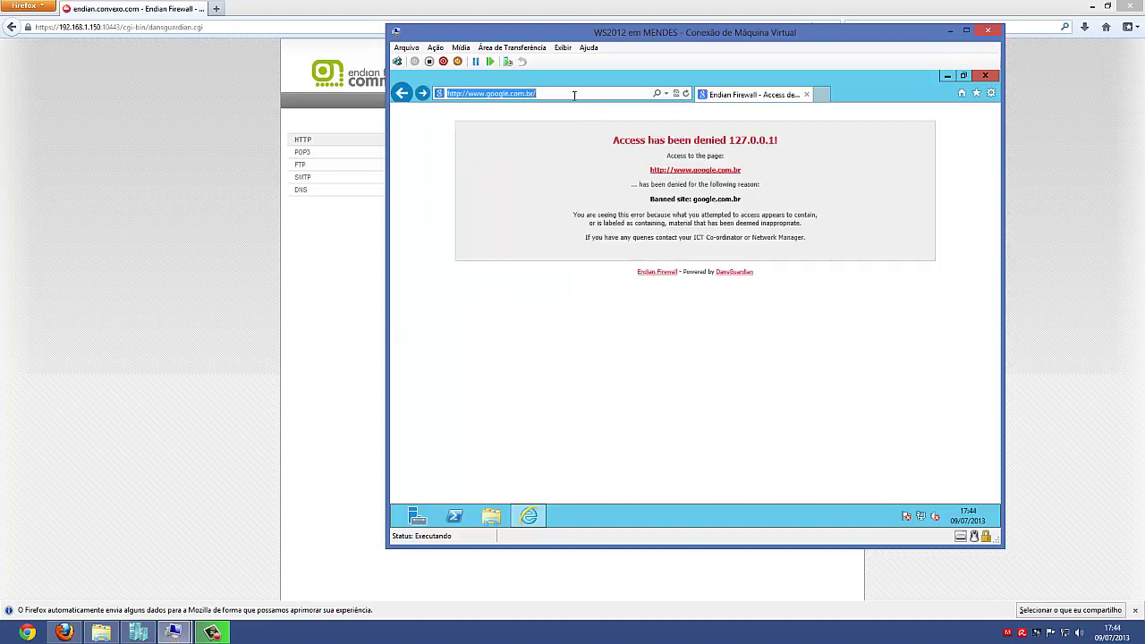
pyautogui.write('twi')
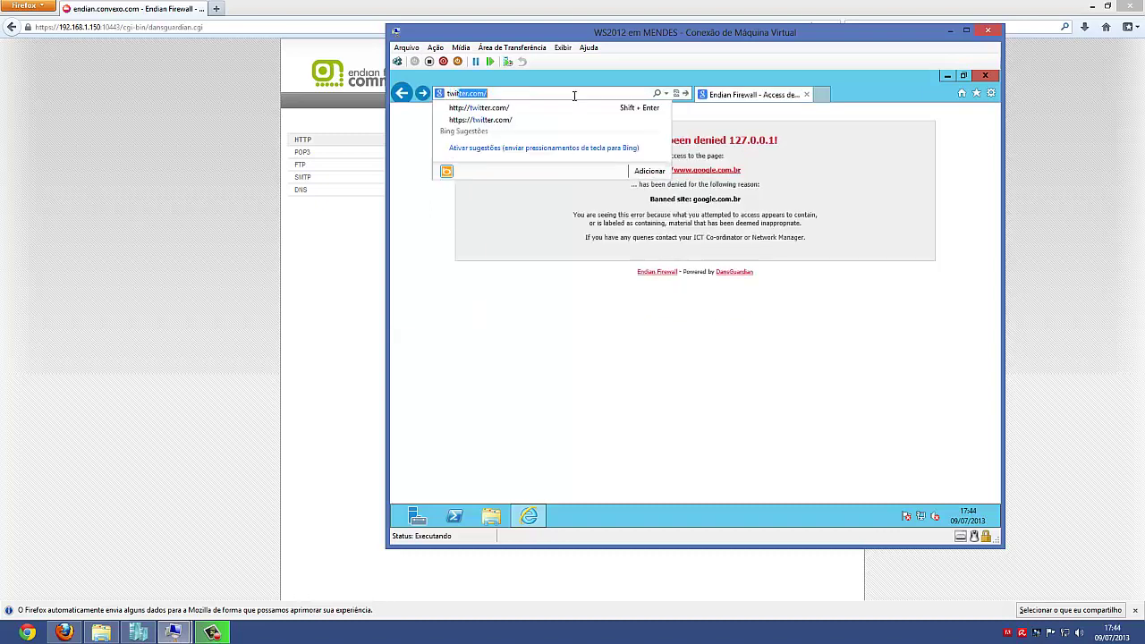
pyautogui.write('tter')
pyautogui.press('Down')
pyautogui.press('Return')
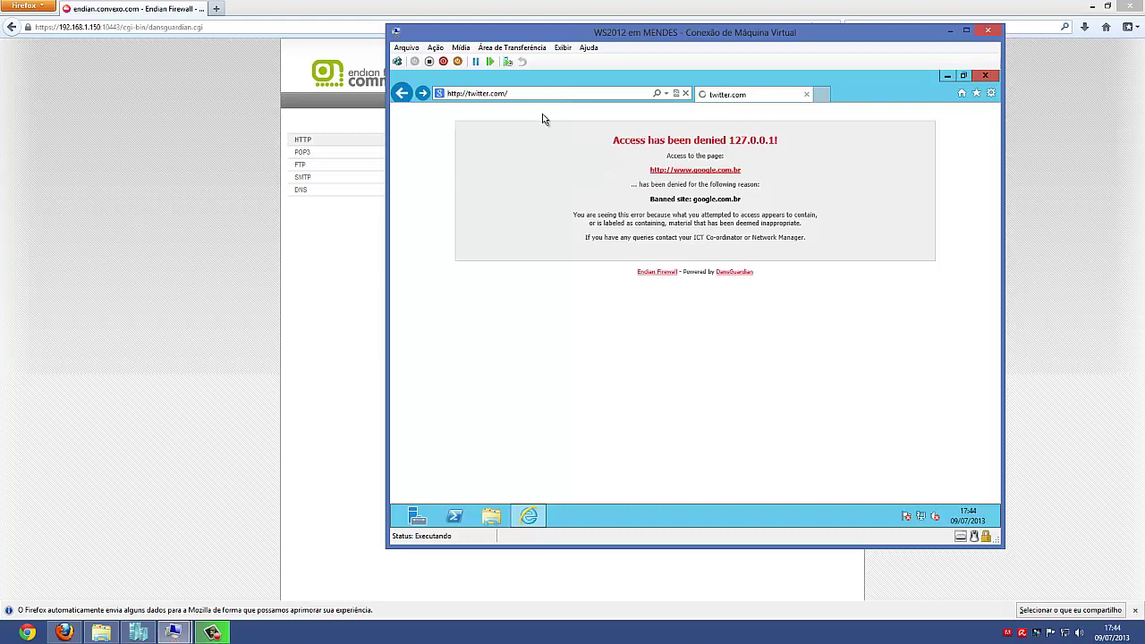
pyautogui.click(785, 196)
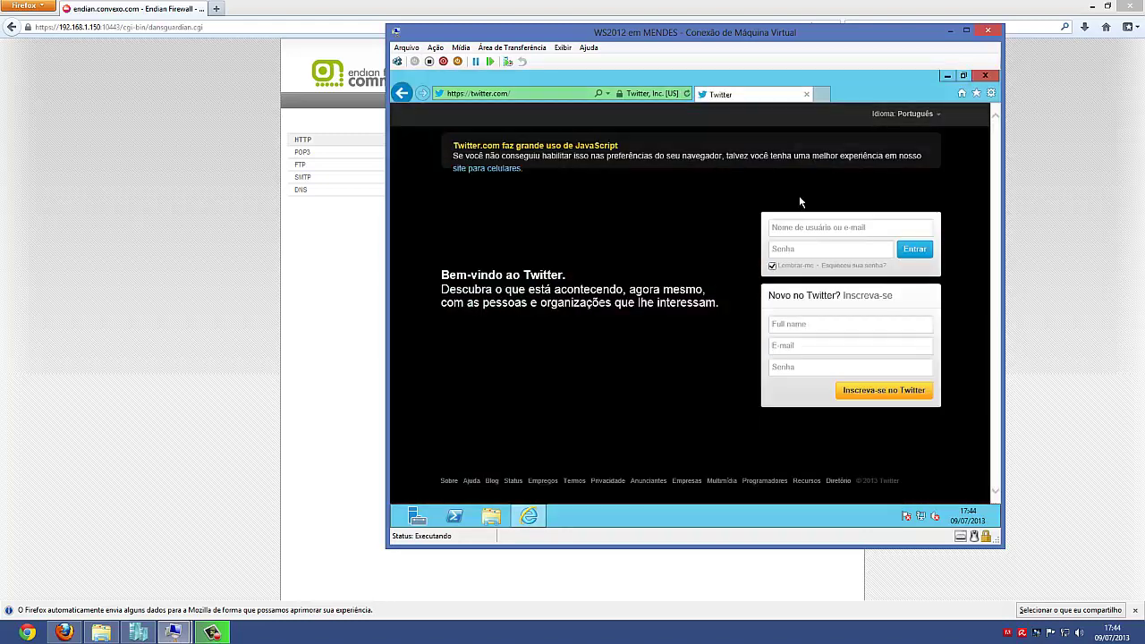
# Retest the blocked sites by browsing to facebook.com and google.com.br
pyautogui.click(573, 94)
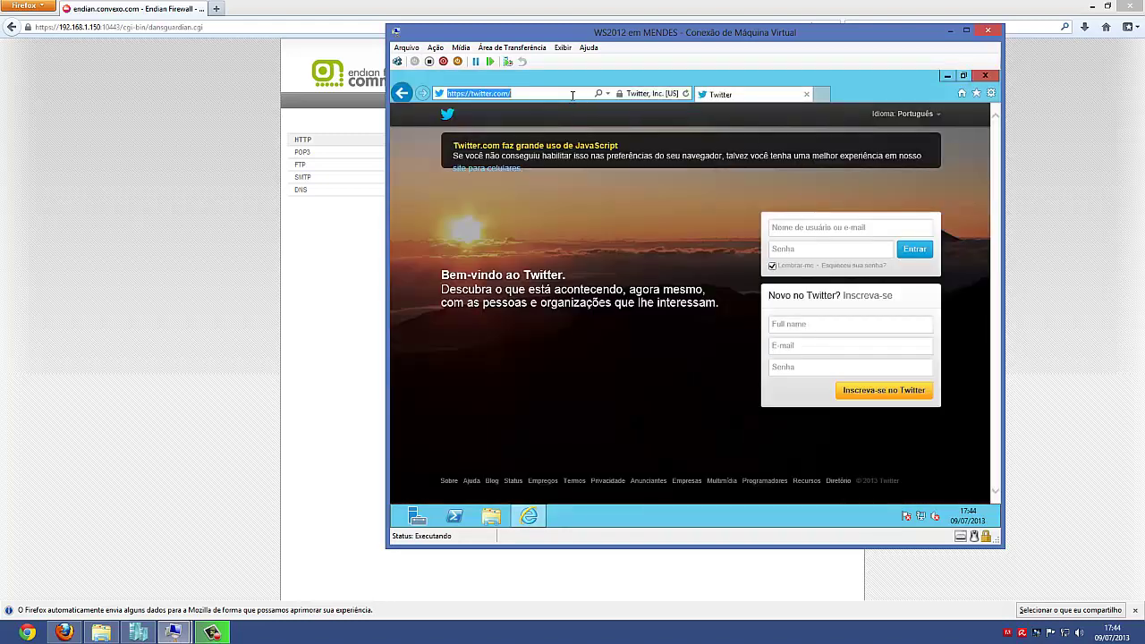
pyautogui.write('facebook')
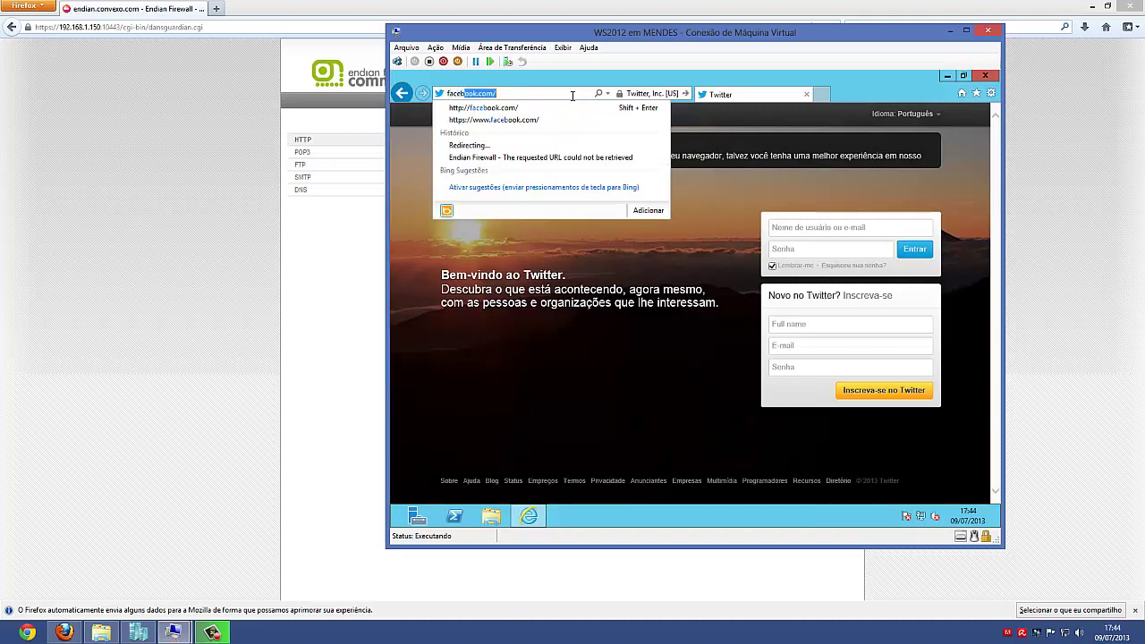
pyautogui.press('Return')
pyautogui.click(571, 95)
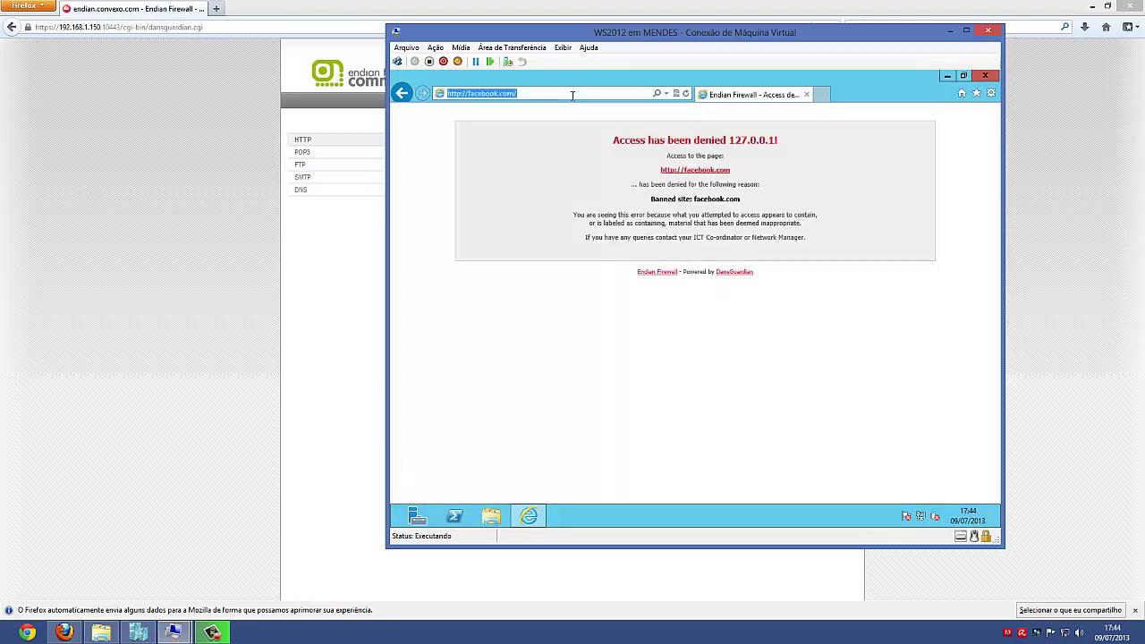
pyautogui.write('google.com.br/')
pyautogui.press('Return')
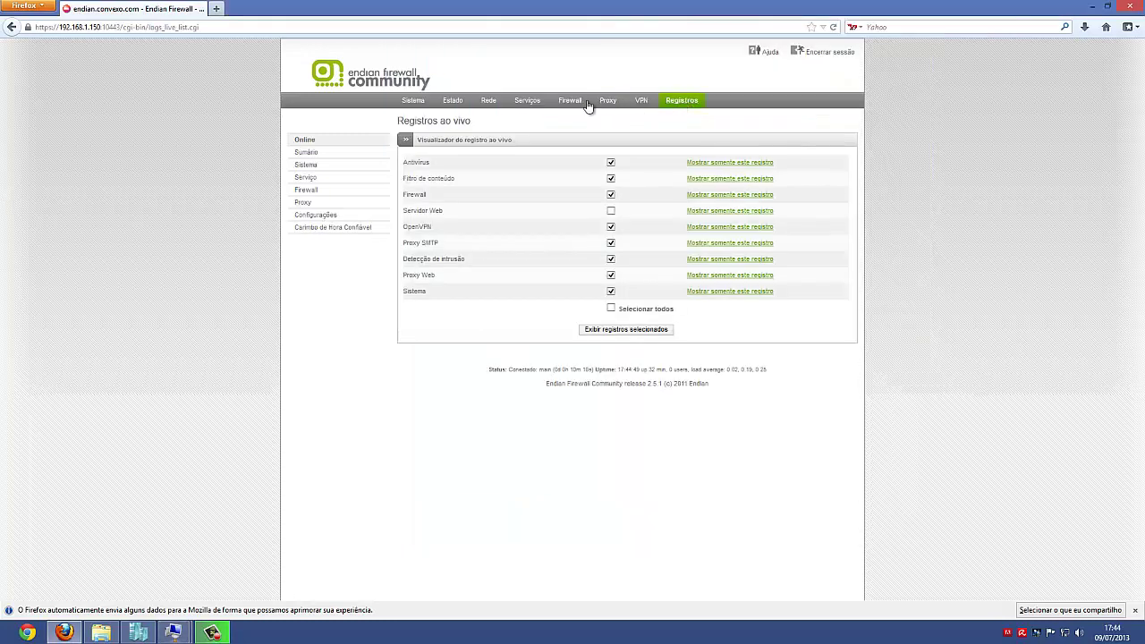
# Back in the Endian web console, open the HTTP proxy log and examine the recorded times, source hosts, users and URLs
pyautogui.click(606, 102)
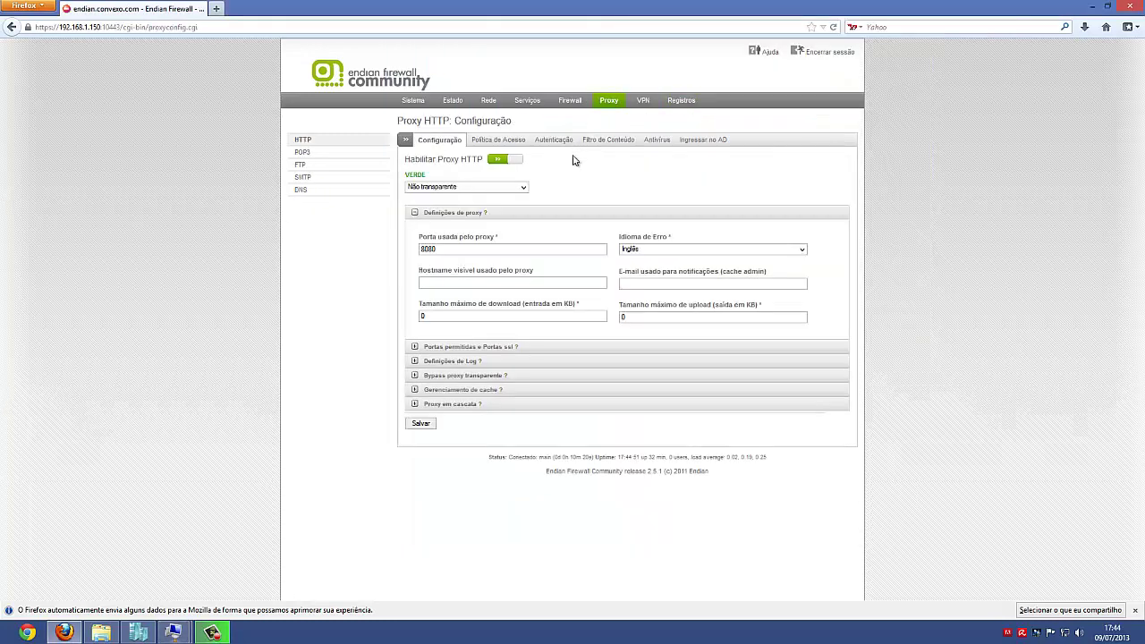
pyautogui.click(689, 103)
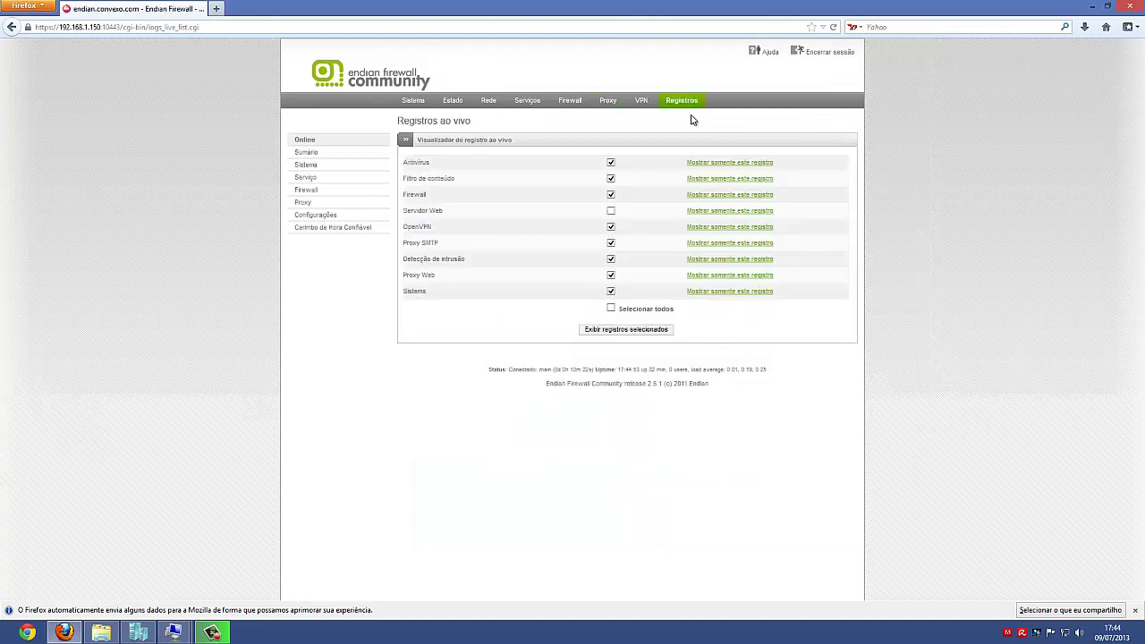
pyautogui.click(300, 203)
pyautogui.scroll(-4, 844, 277)
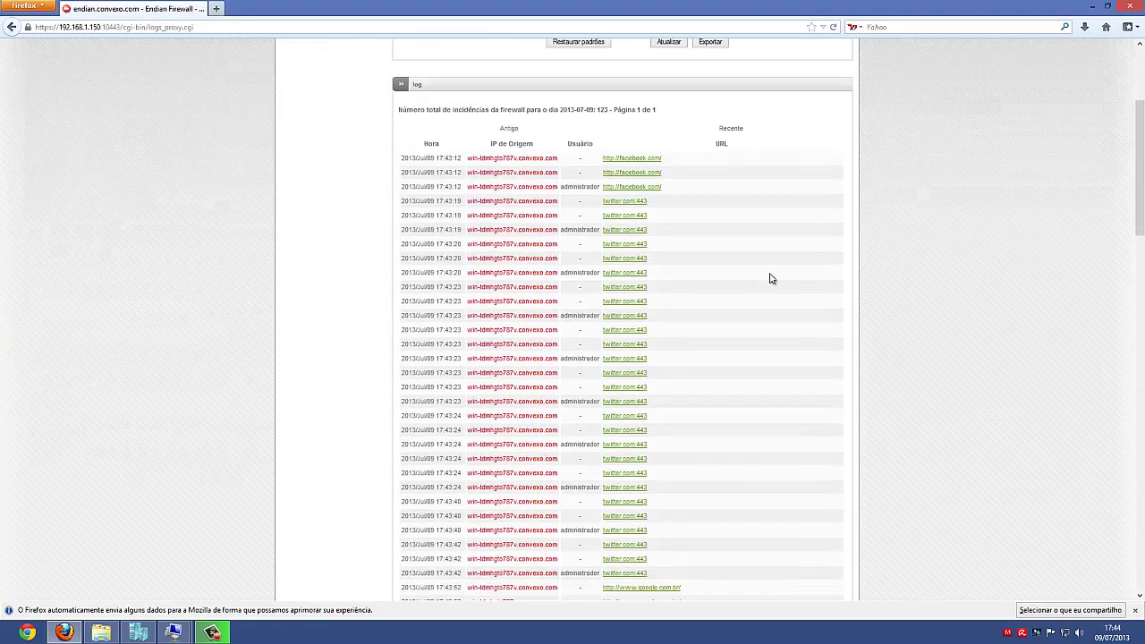
pyautogui.scroll(-4, 521, 168)
pyautogui.scroll(-15, 520, 168)
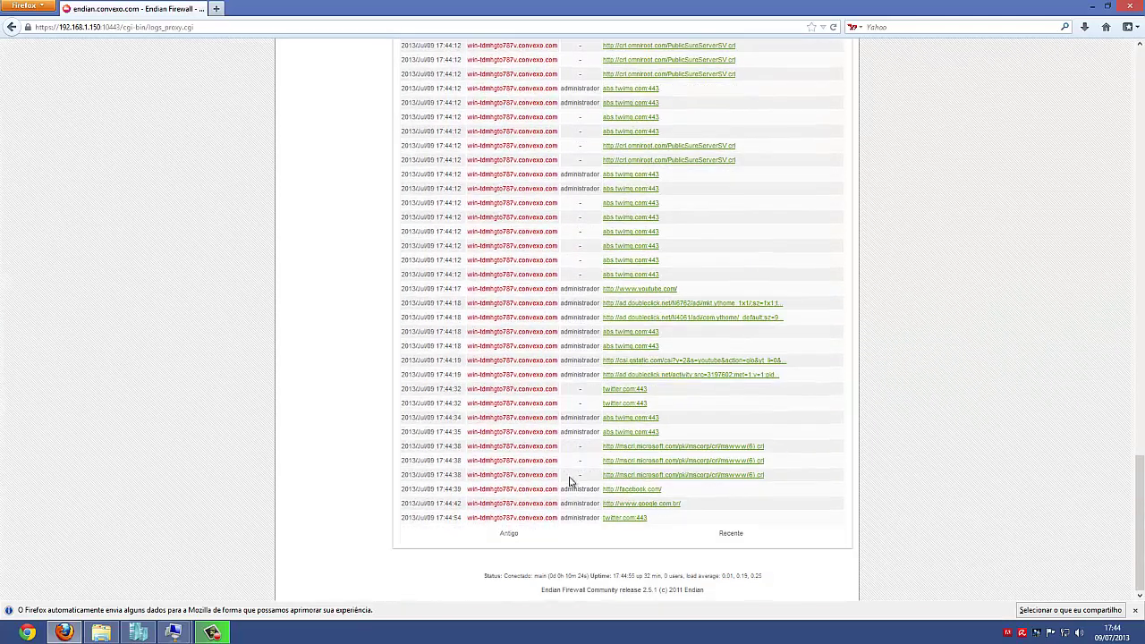
pyautogui.scroll(20, 574, 489)
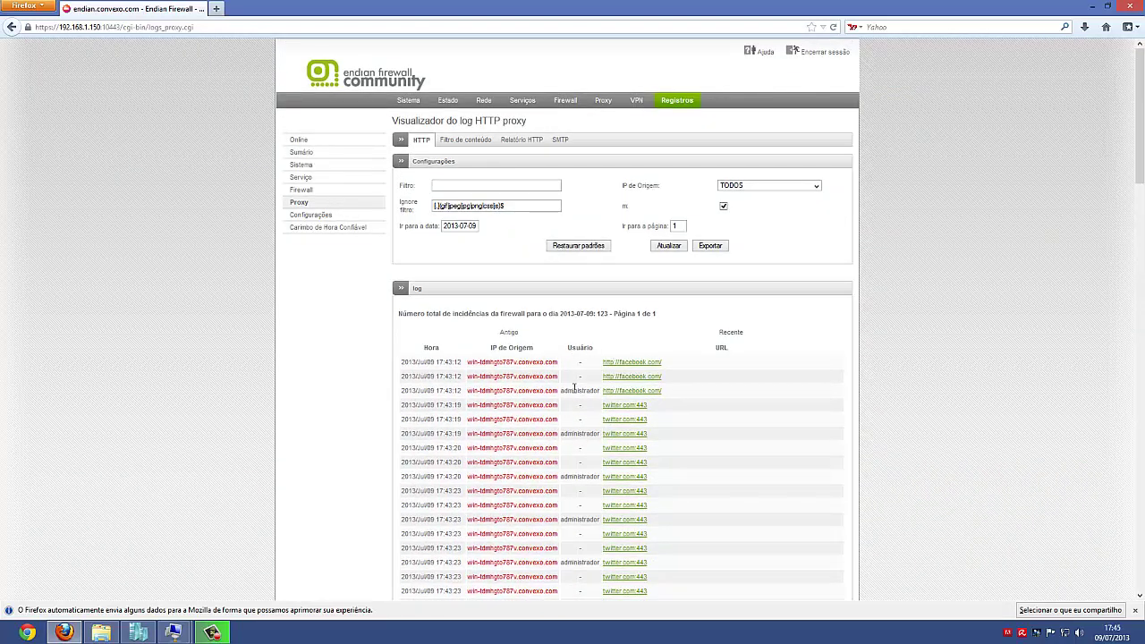
pyautogui.scroll(-3, 573, 434)
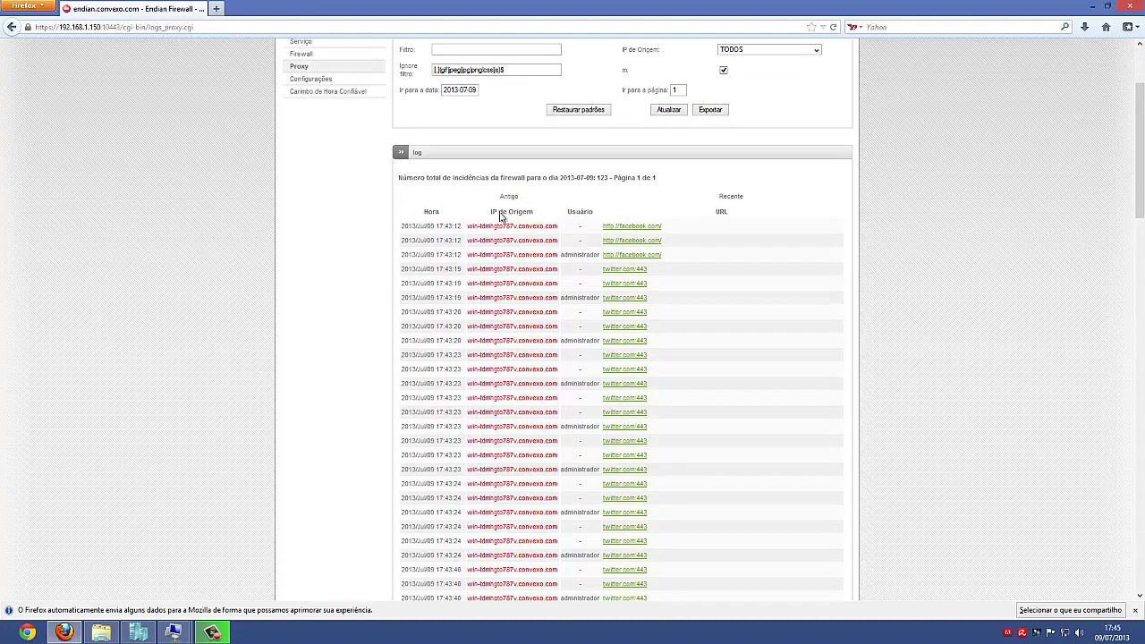
# Examine the source hosts and the remaining entries throughout the HTTP proxy log
pyautogui.moveTo(467, 226); pyautogui.dragTo(518, 229)
pyautogui.click(484, 228)
pyautogui.scroll(-3, 519, 224)
pyautogui.scroll(-9, 573, 215)
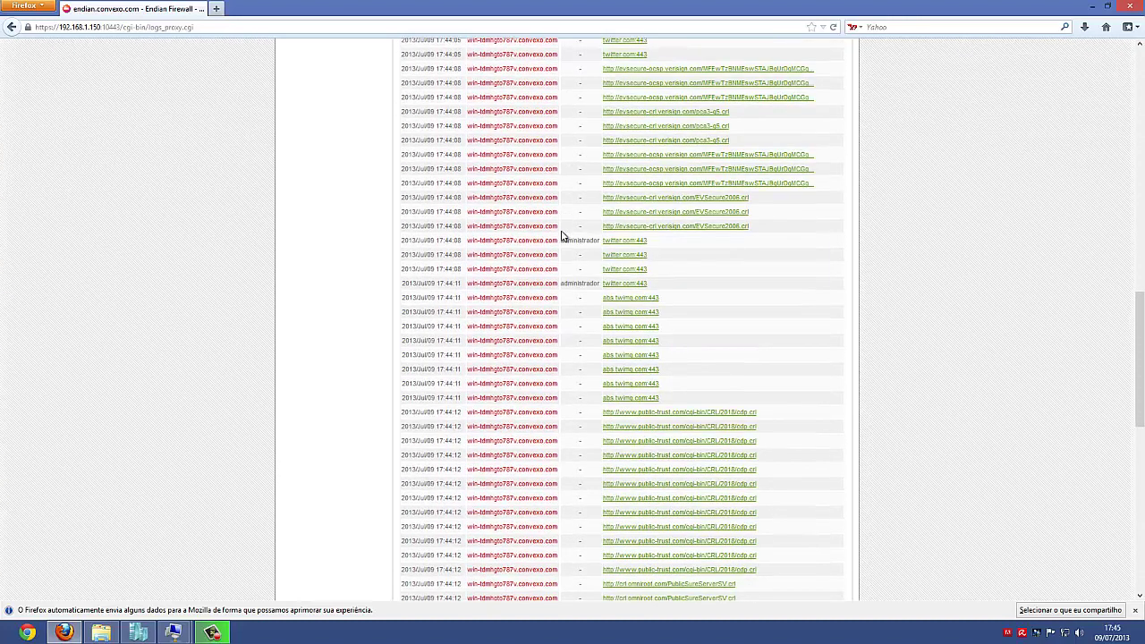
pyautogui.scroll(-10, 564, 228)
pyautogui.scroll(20, 636, 304)
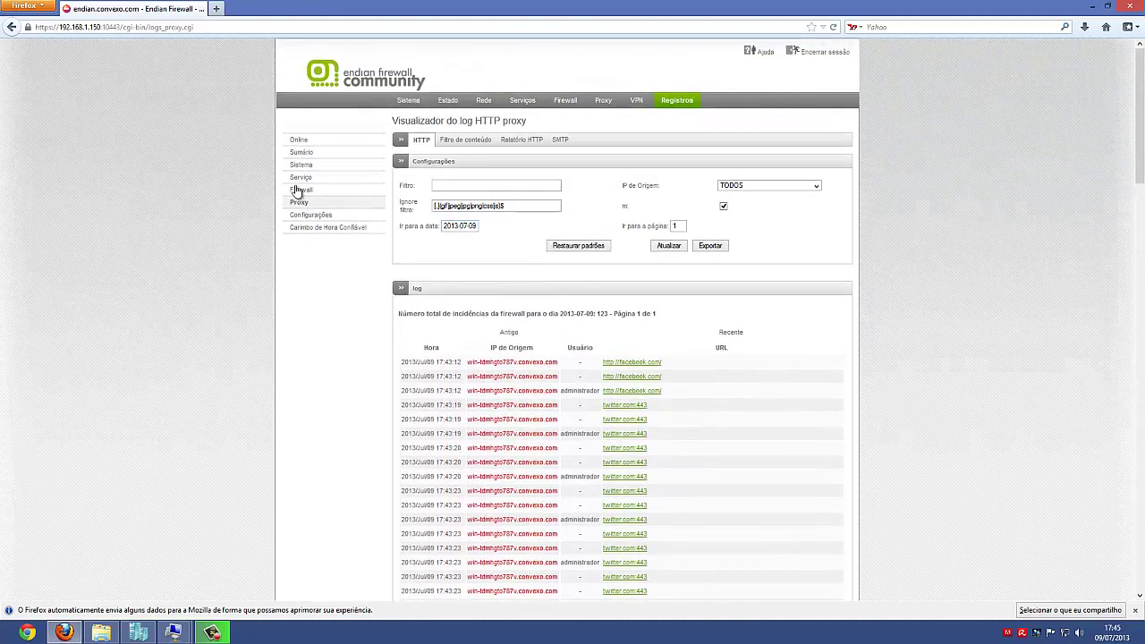
# Open the live log viewer for Proxy Web only, review the recent requests, and close it
pyautogui.click(301, 143)
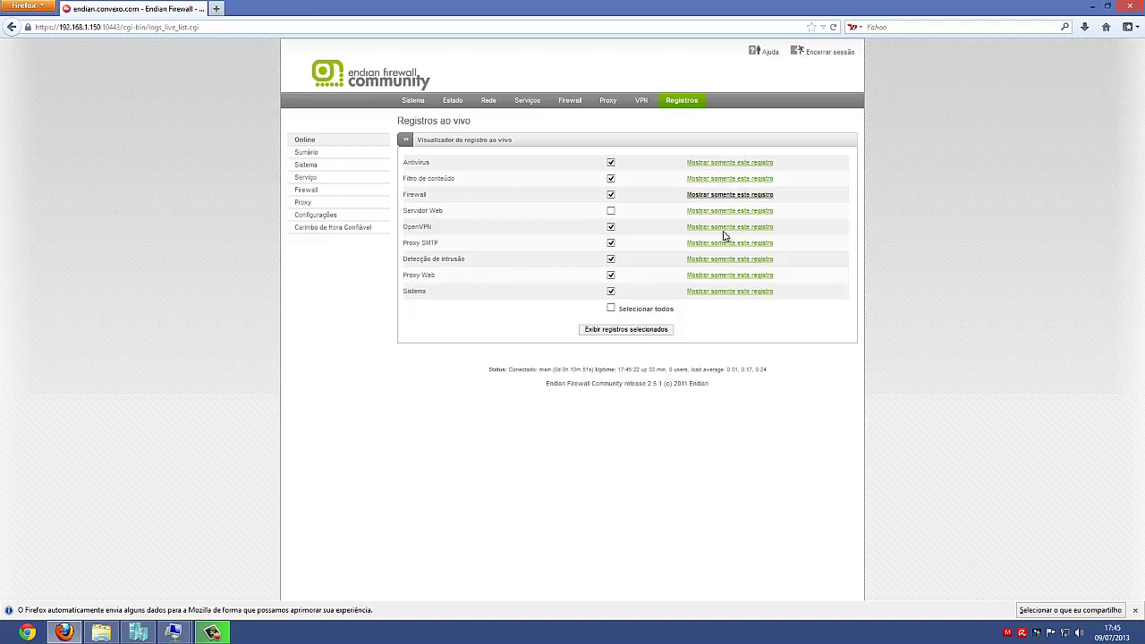
pyautogui.click(713, 276)
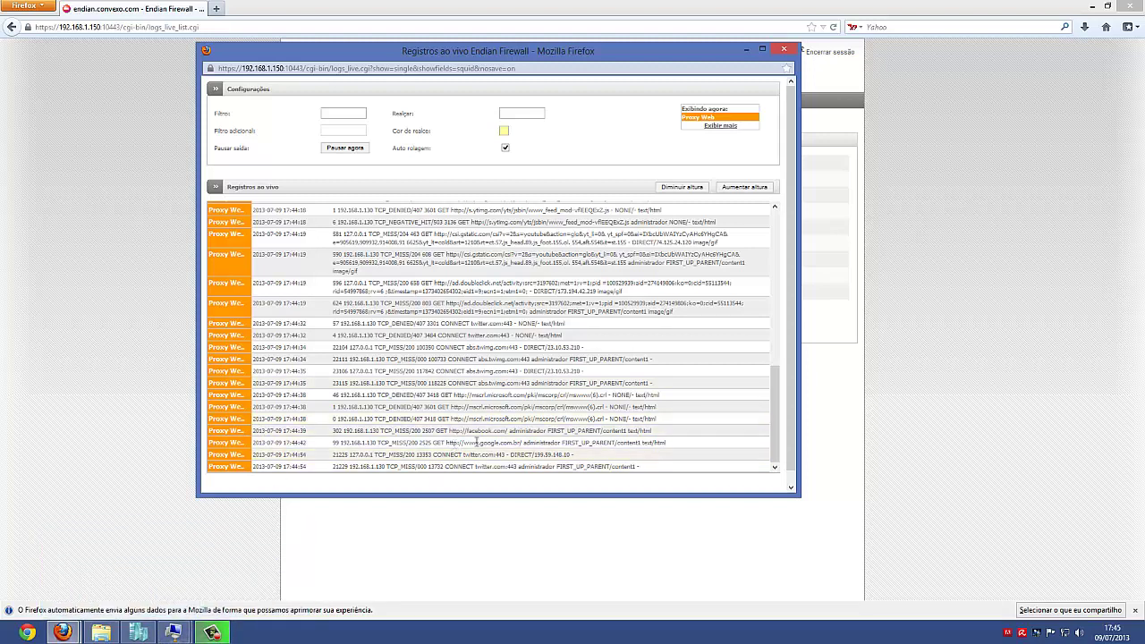
pyautogui.click(784, 50)
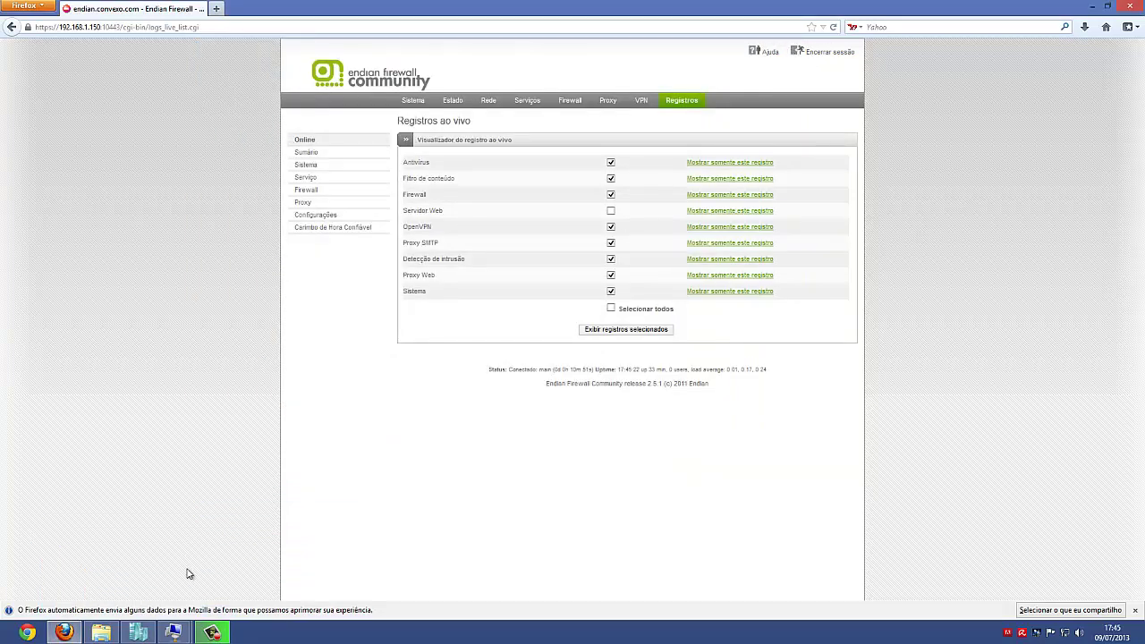
# Switch to Hyper-V Manager, start the ubuntu virtual machine and connect to its console
pyautogui.moveTo(167, 637)
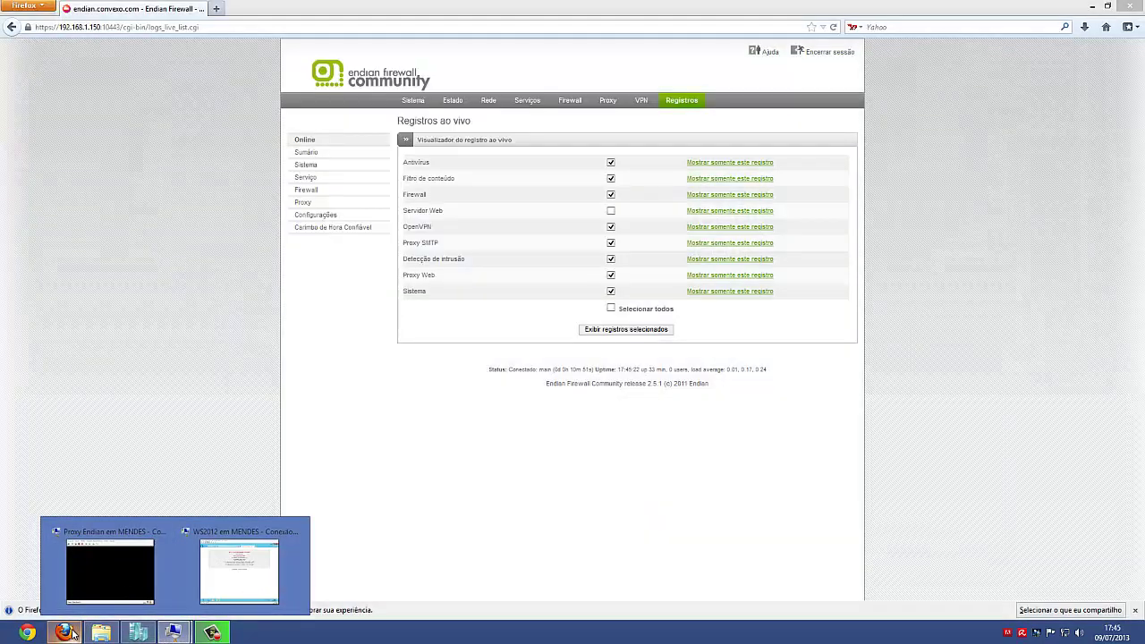
pyautogui.click(172, 633)
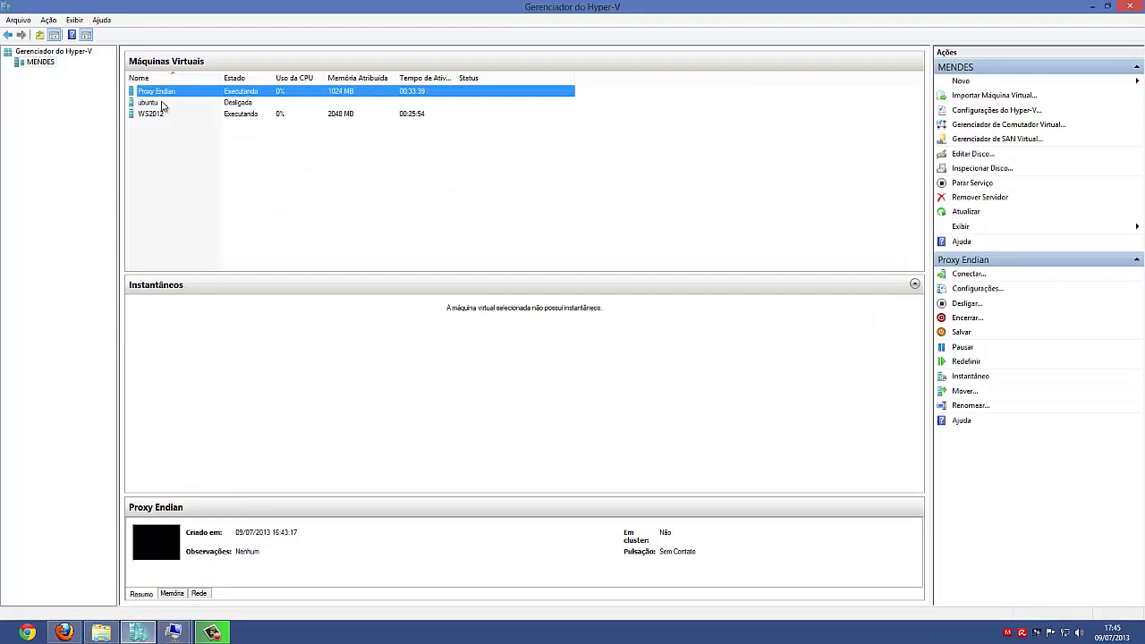
pyautogui.rightClick(161, 104)
pyautogui.click(218, 144)
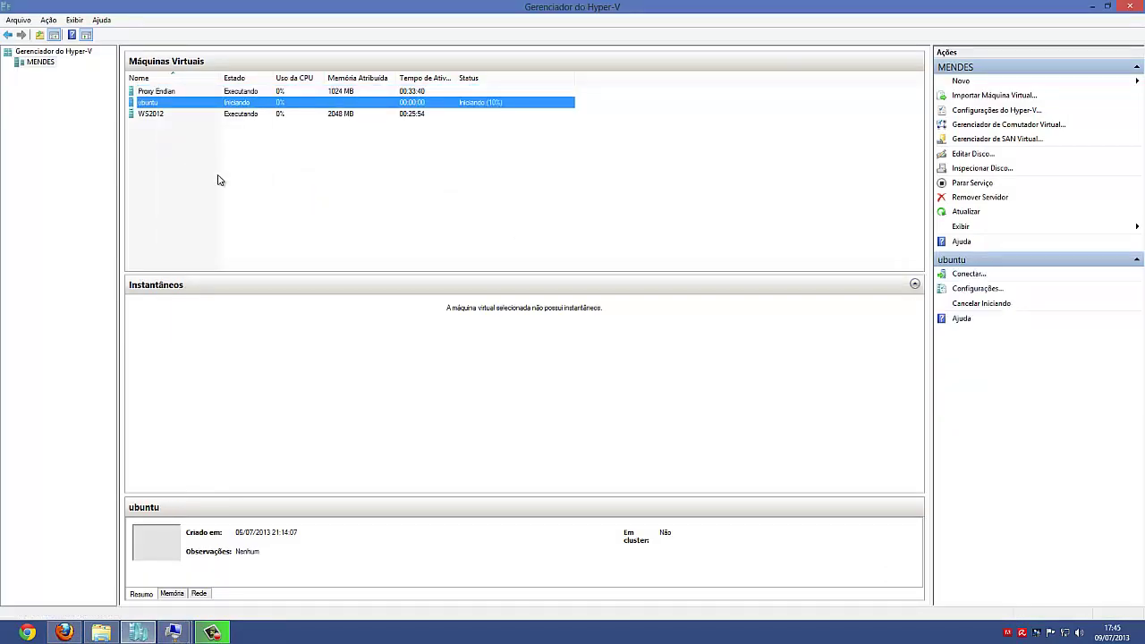
pyautogui.rightClick(483, 108)
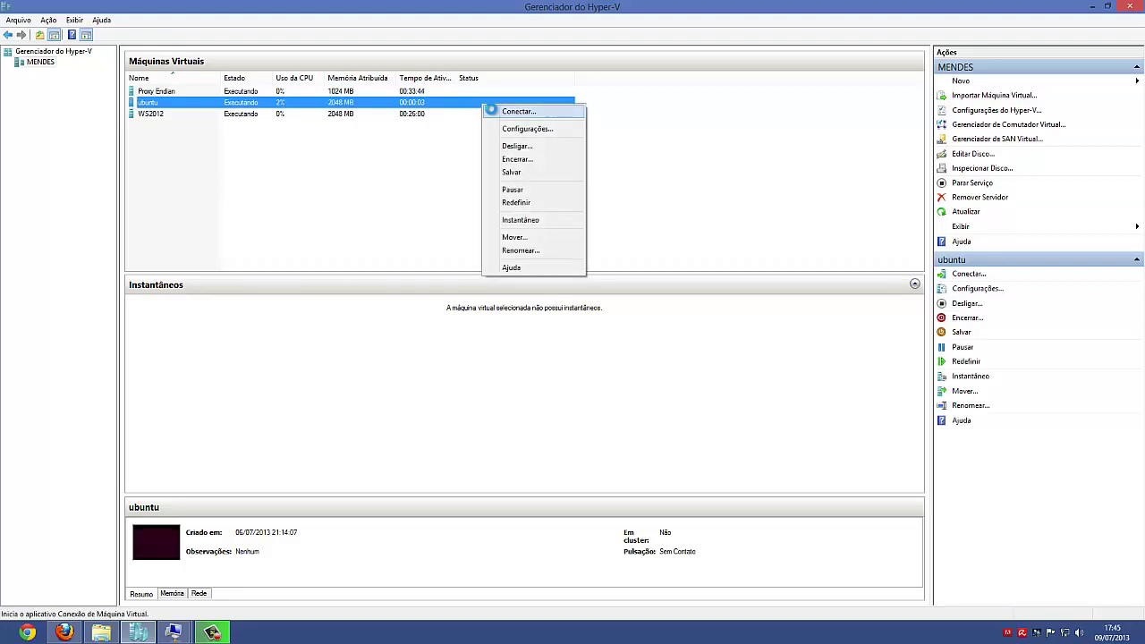
pyautogui.click(517, 111)
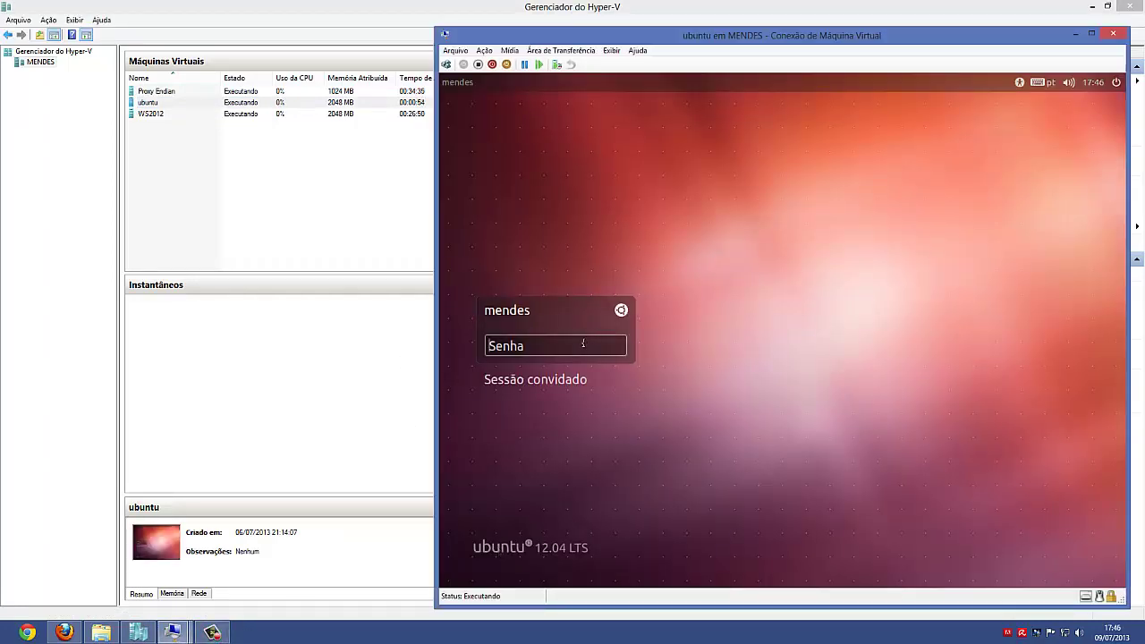
# Log in to Ubuntu with the account password and move the virtual machine window nearer the middle of the screen
pyautogui.write('****')
pyautogui.press('Return')
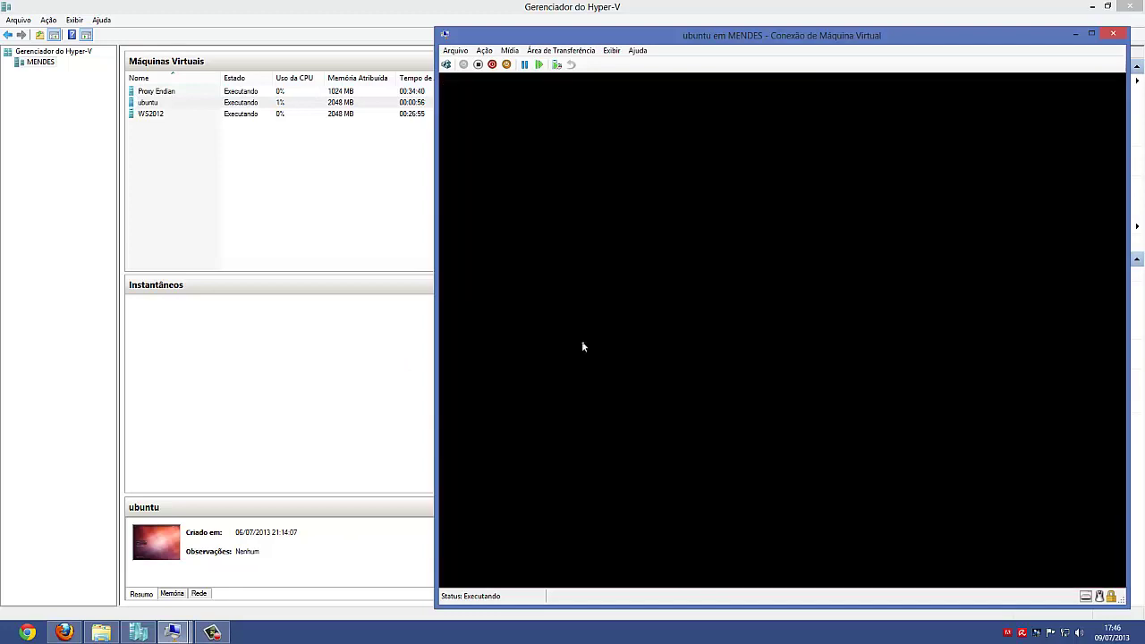
pyautogui.moveTo(690, 36); pyautogui.dragTo(560, 33)
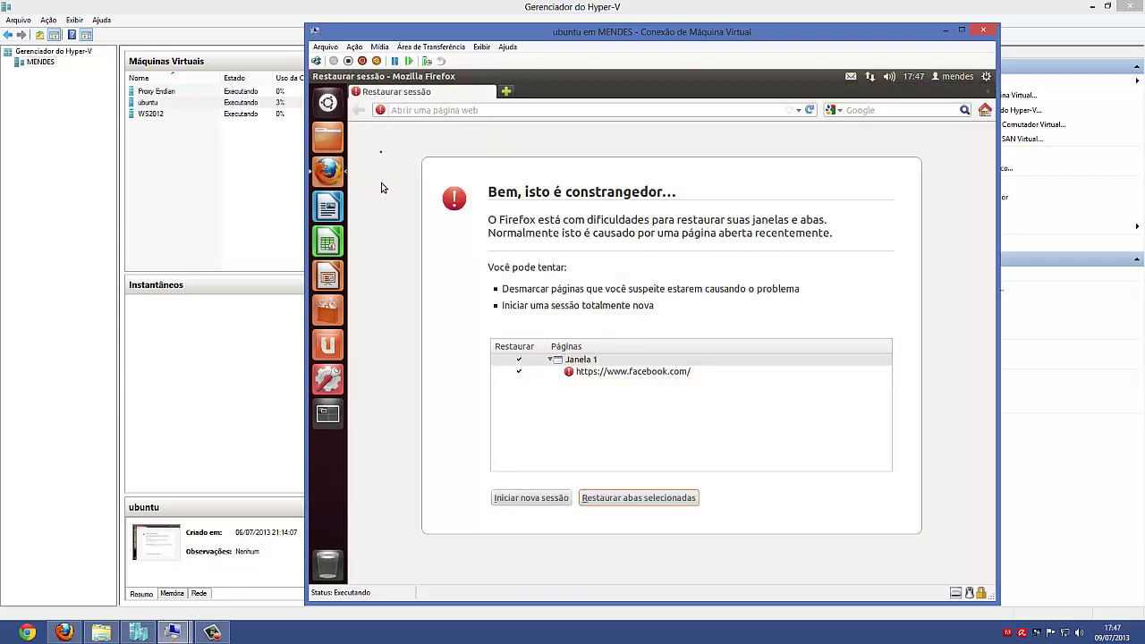
# Configure Ubuntu's Firefox to use the manual HTTP proxy 192.168.1.150 on port 8080 for all protocols
pyautogui.click(400, 79)
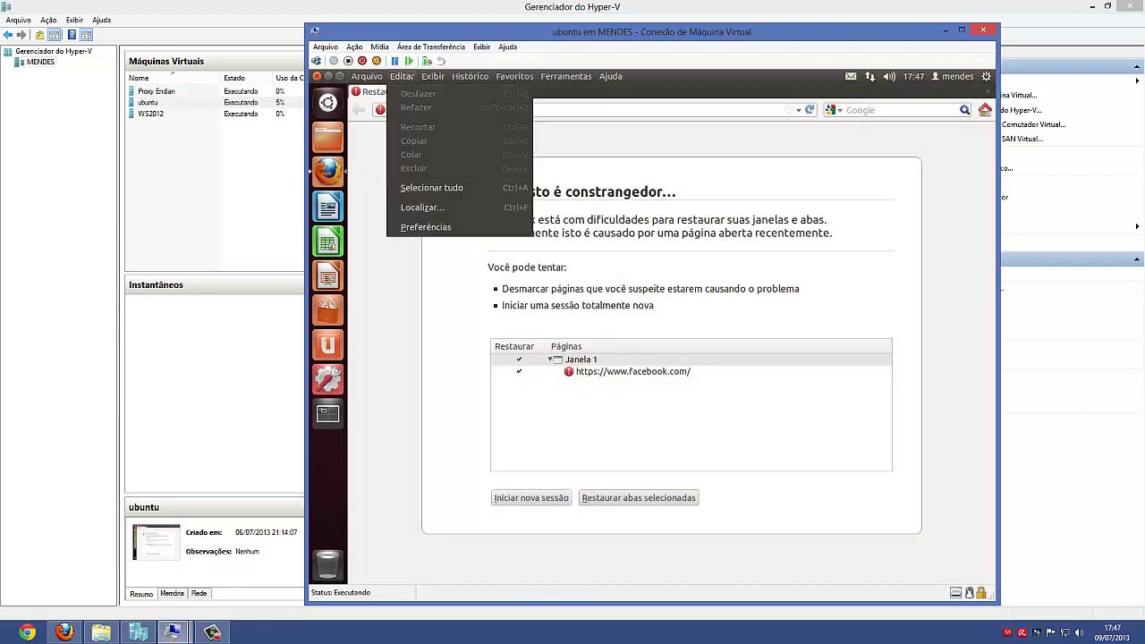
pyautogui.click(422, 230)
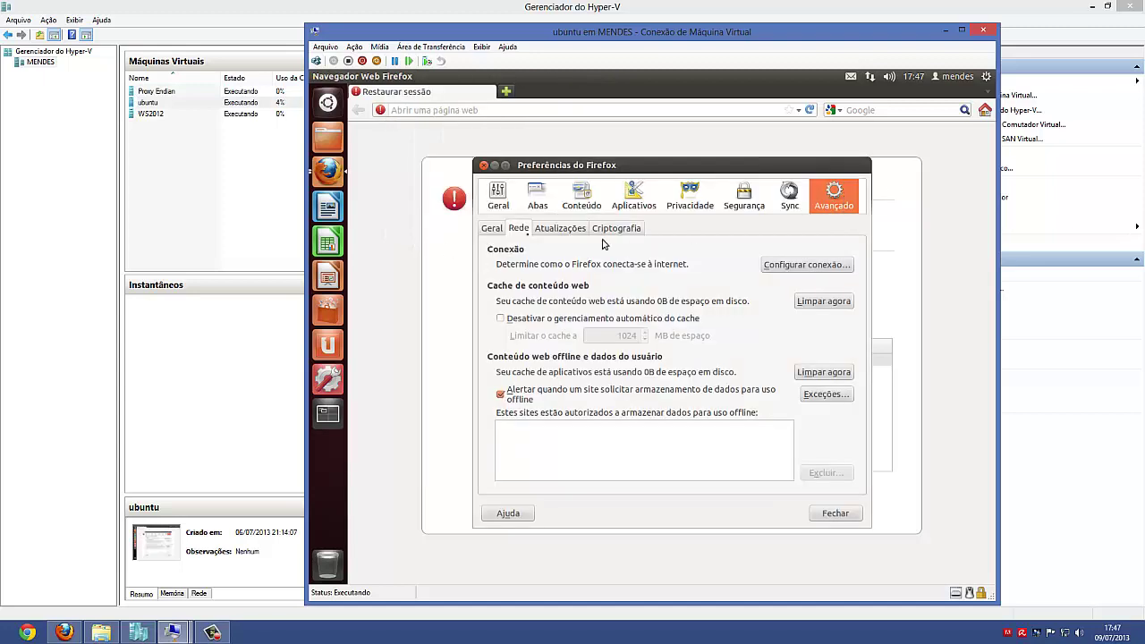
pyautogui.click(818, 268)
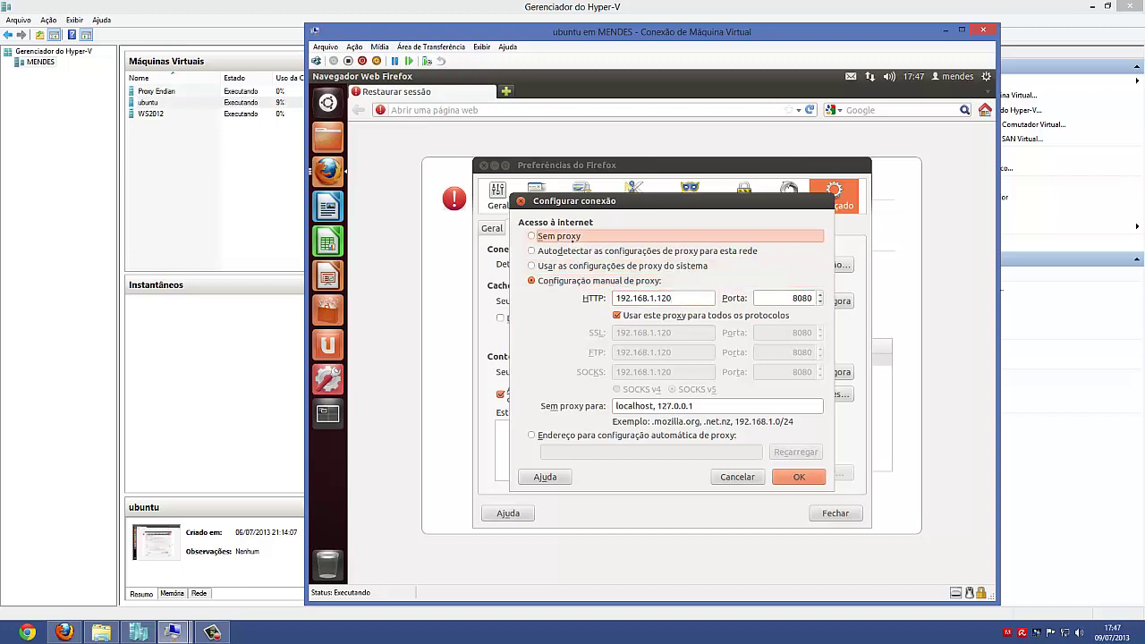
pyautogui.click(579, 236)
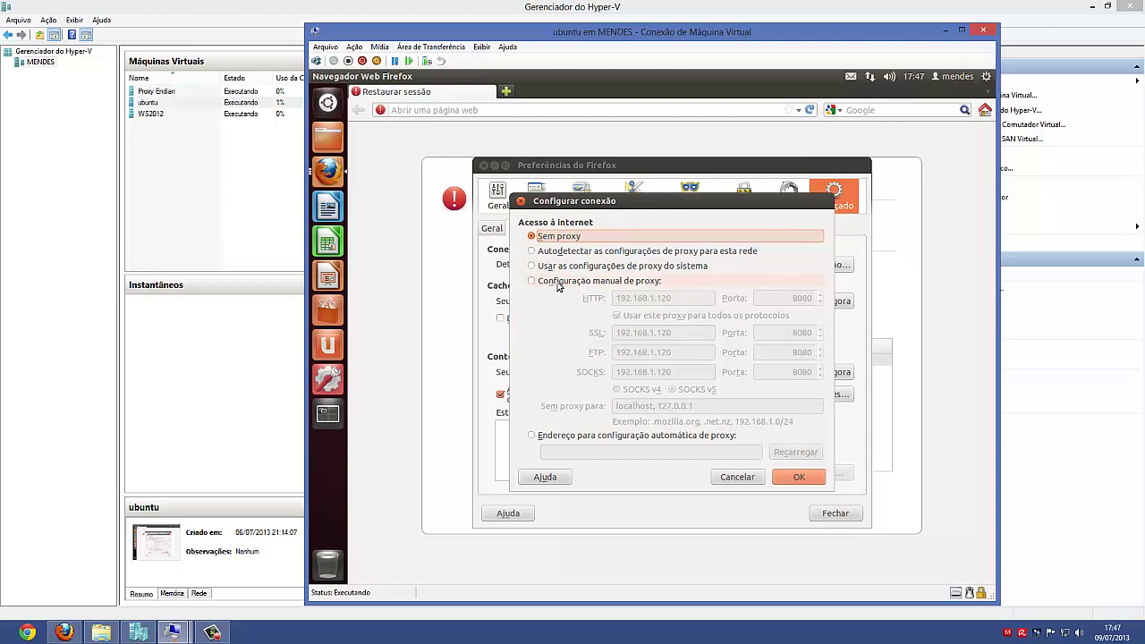
pyautogui.click(557, 283)
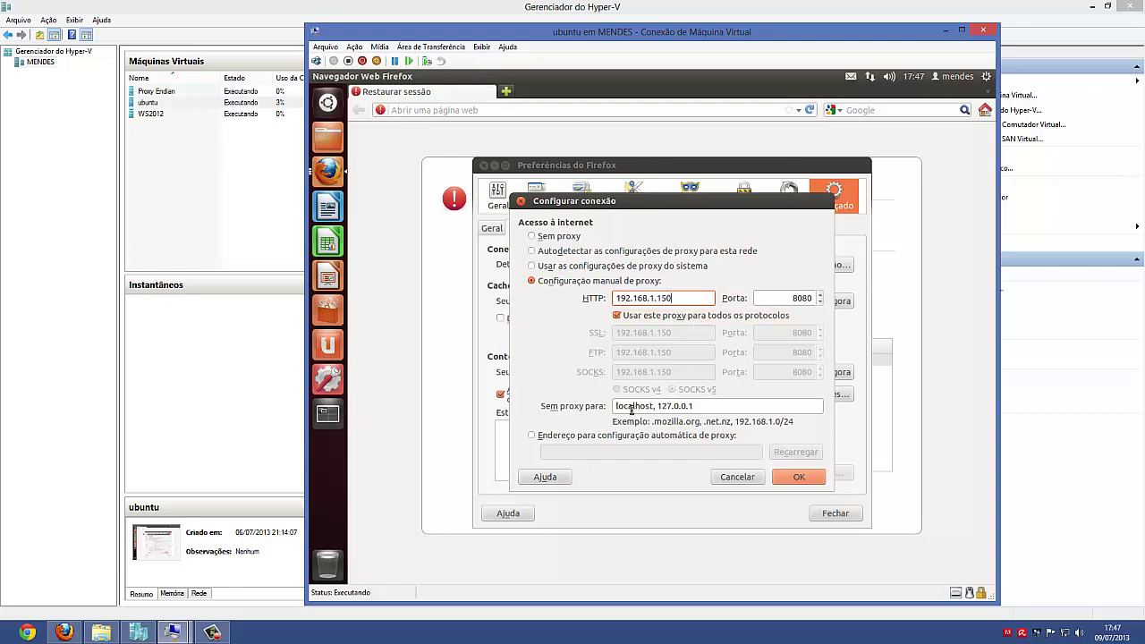
pyautogui.click(708, 408)
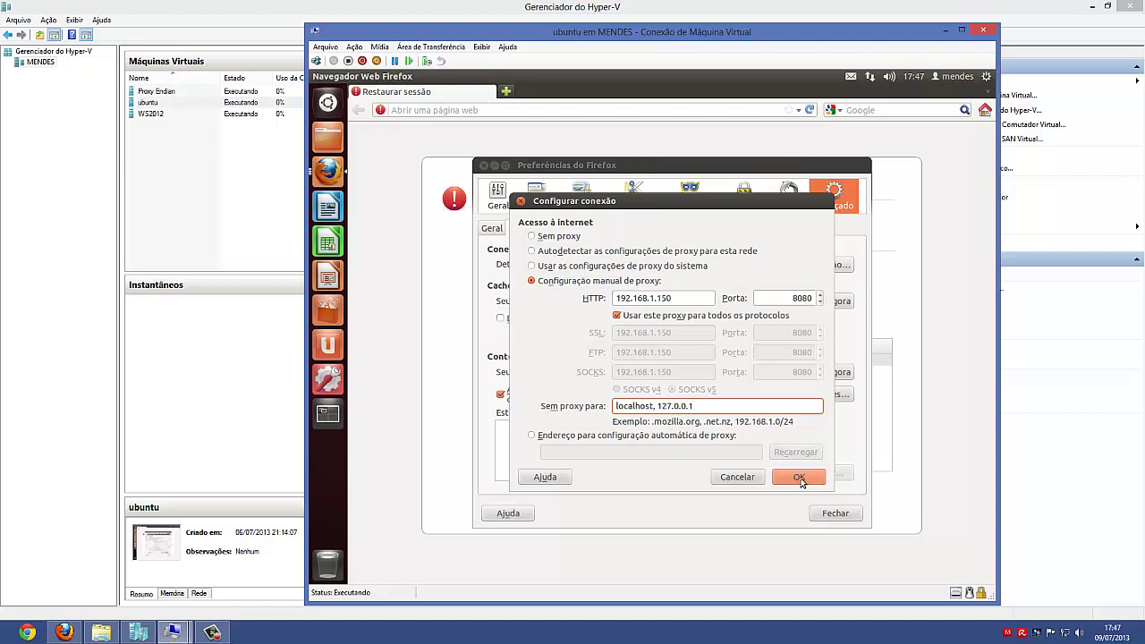
pyautogui.click(801, 480)
pyautogui.click(828, 517)
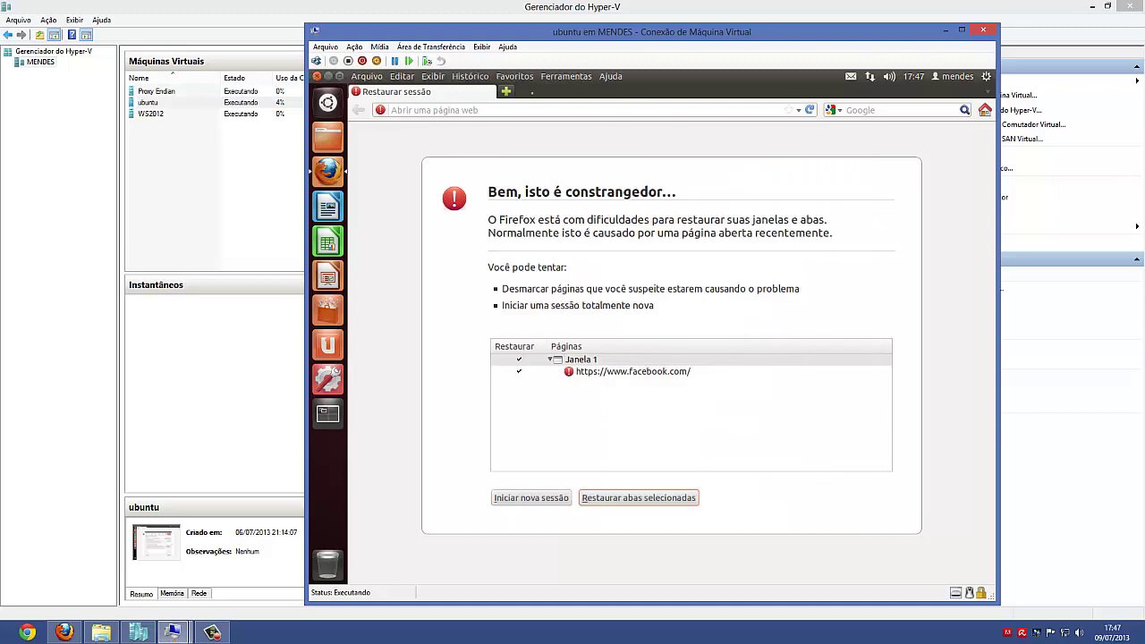
# Browse to twitter.com from the Ubuntu client to test access through the proxy
pyautogui.click(508, 111)
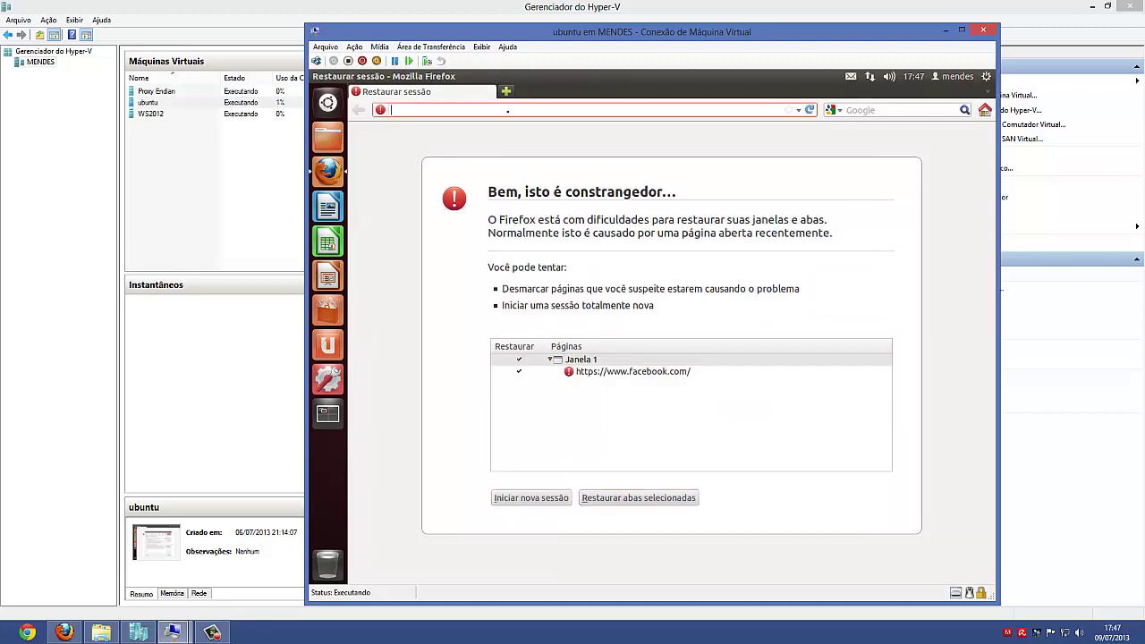
pyautogui.write('twitter.com')
pyautogui.press('Return')
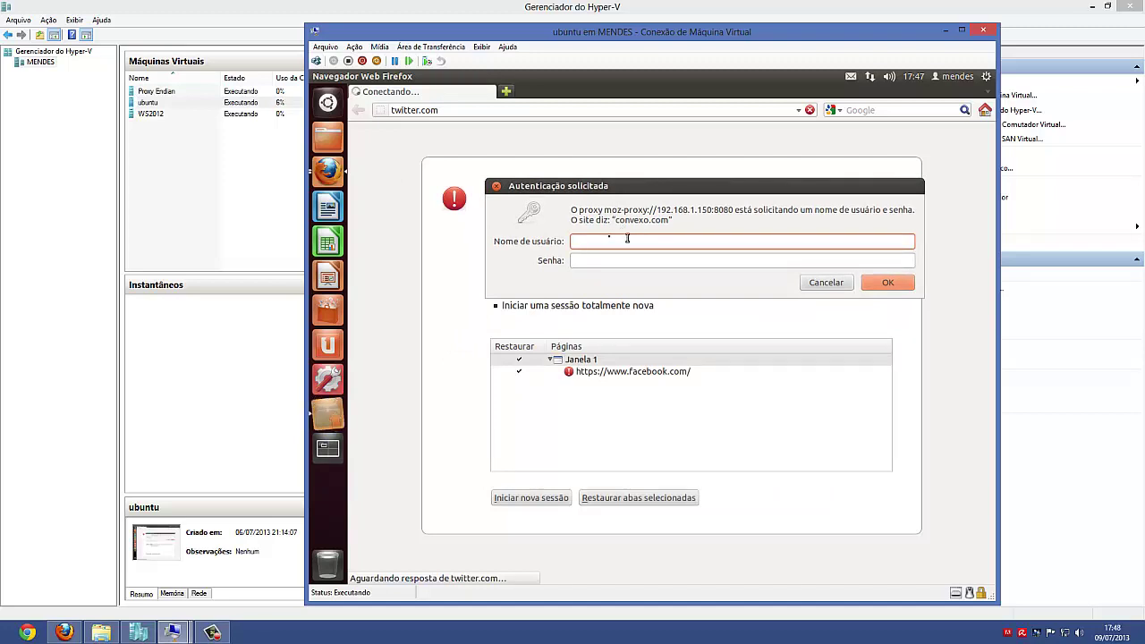
# Authenticate to the proxy as administrador with the account password, and dismiss the offer to remember the password
pyautogui.write('administrador')
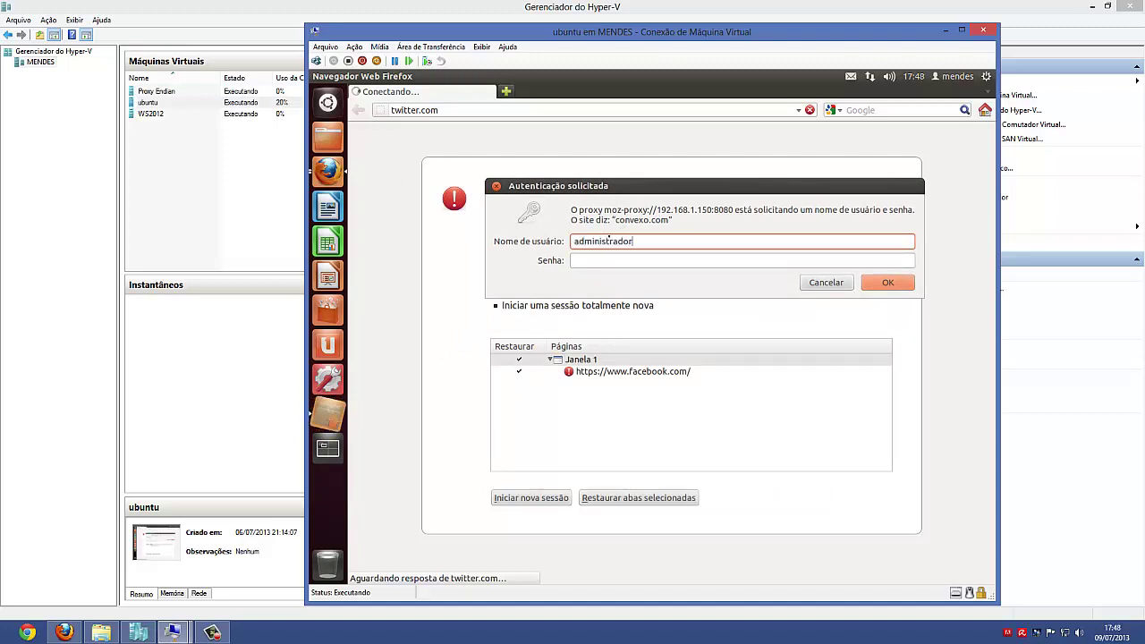
pyautogui.press('Tab')
pyautogui.write('********')
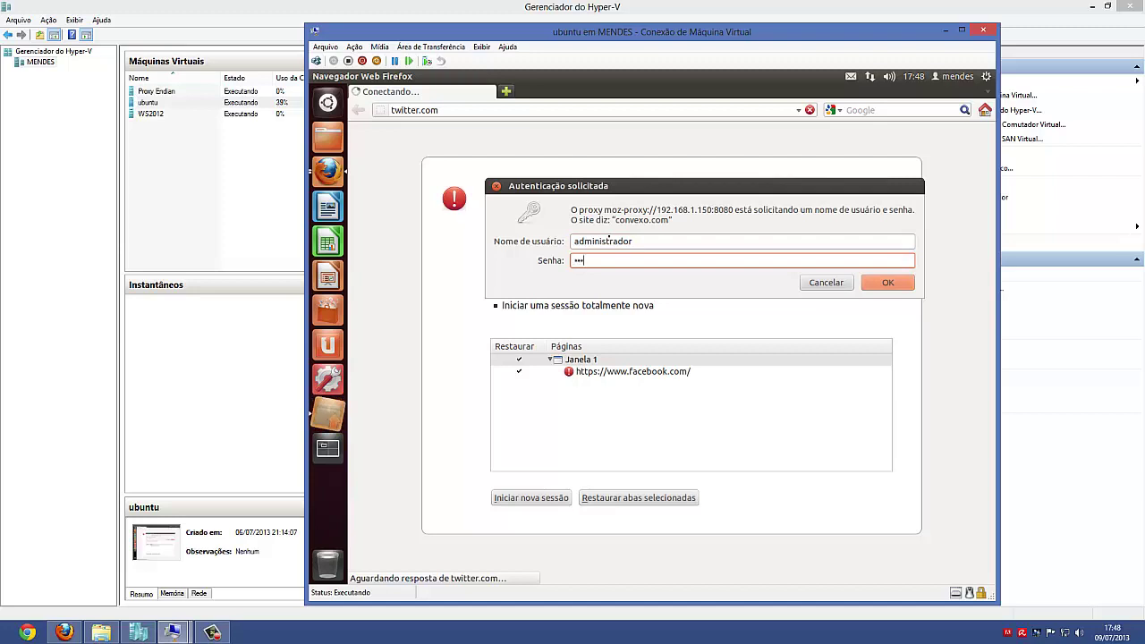
pyautogui.press('Return')
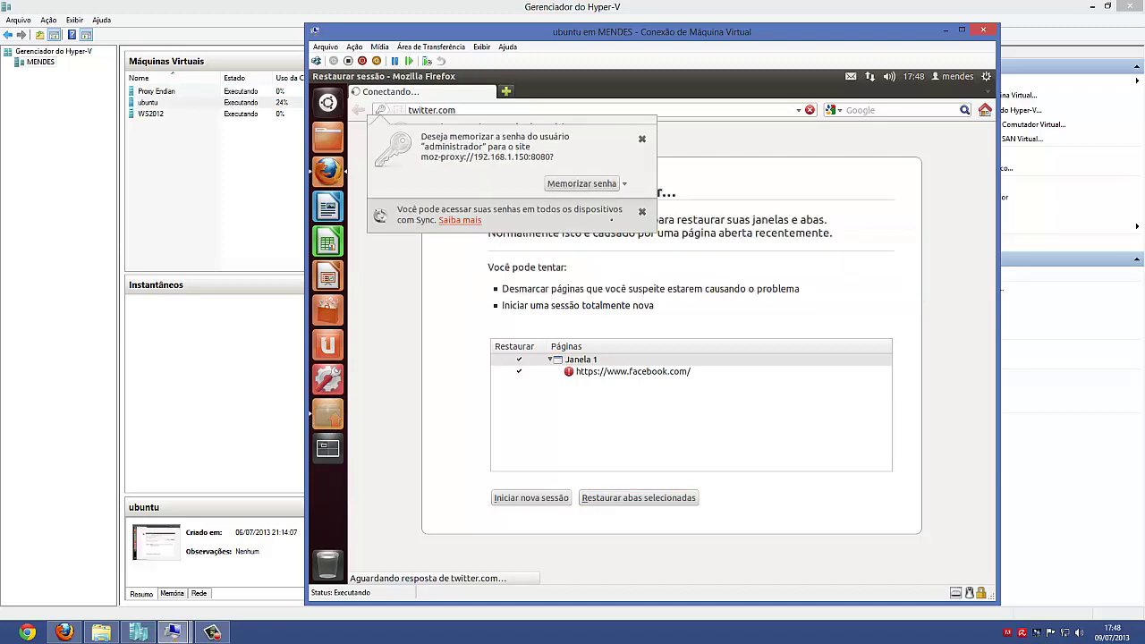
pyautogui.click(626, 184)
pyautogui.click(630, 203)
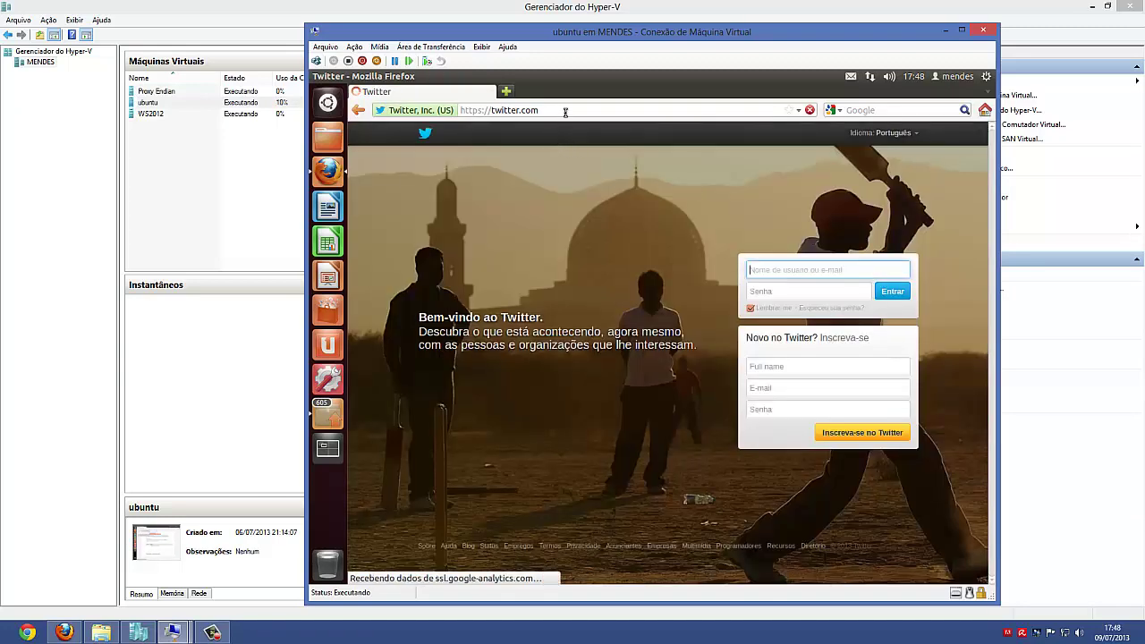
pyautogui.click(565, 110)
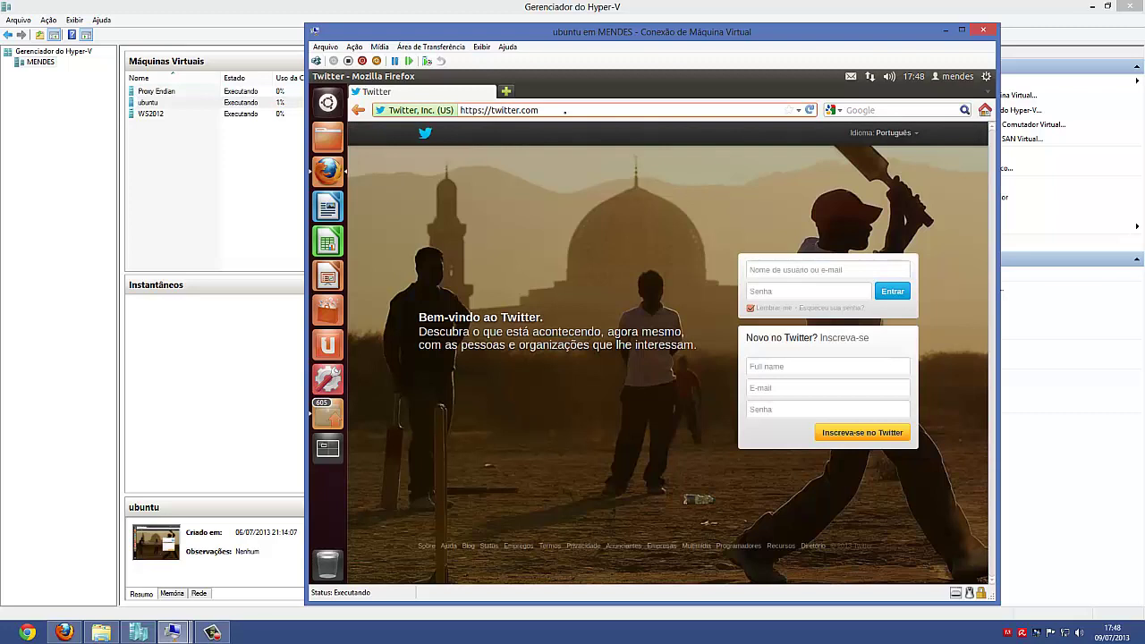
pyautogui.hotkey('ctrl', 'a')
pyautogui.write('face')
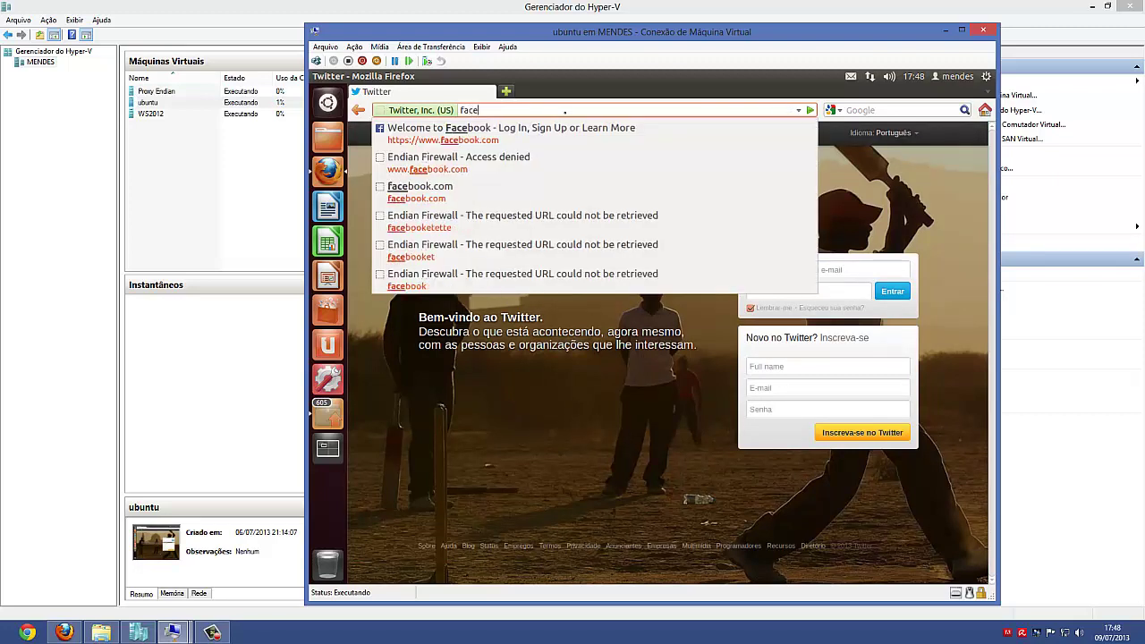
pyautogui.press('Return')
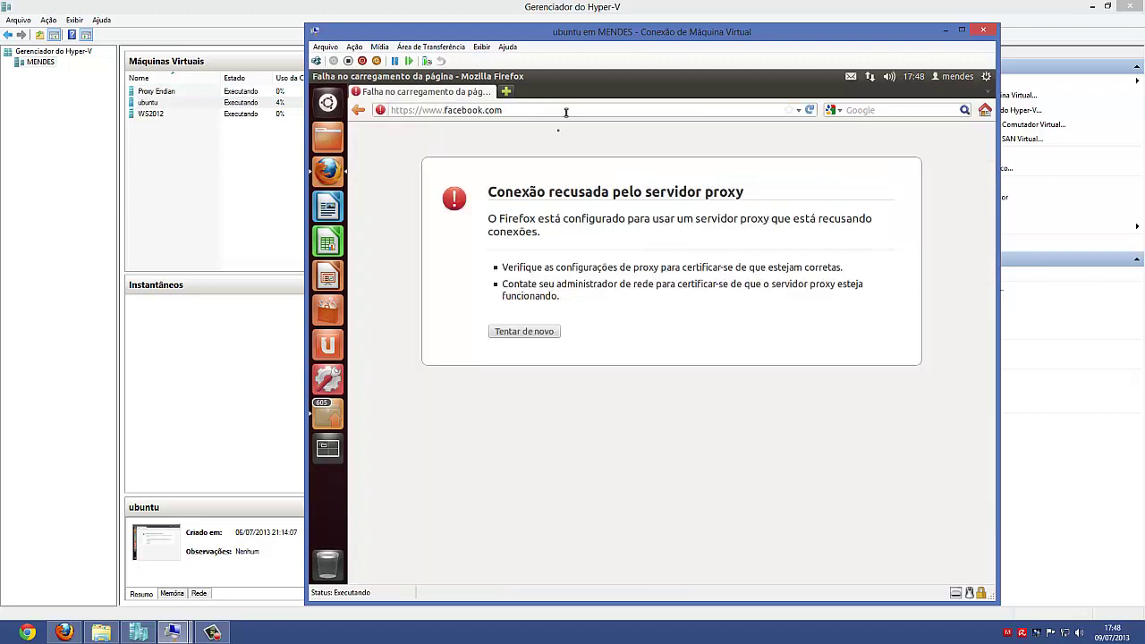
# Browse to google.com to test the second blocked site from the Ubuntu client
pyautogui.click(518, 111)
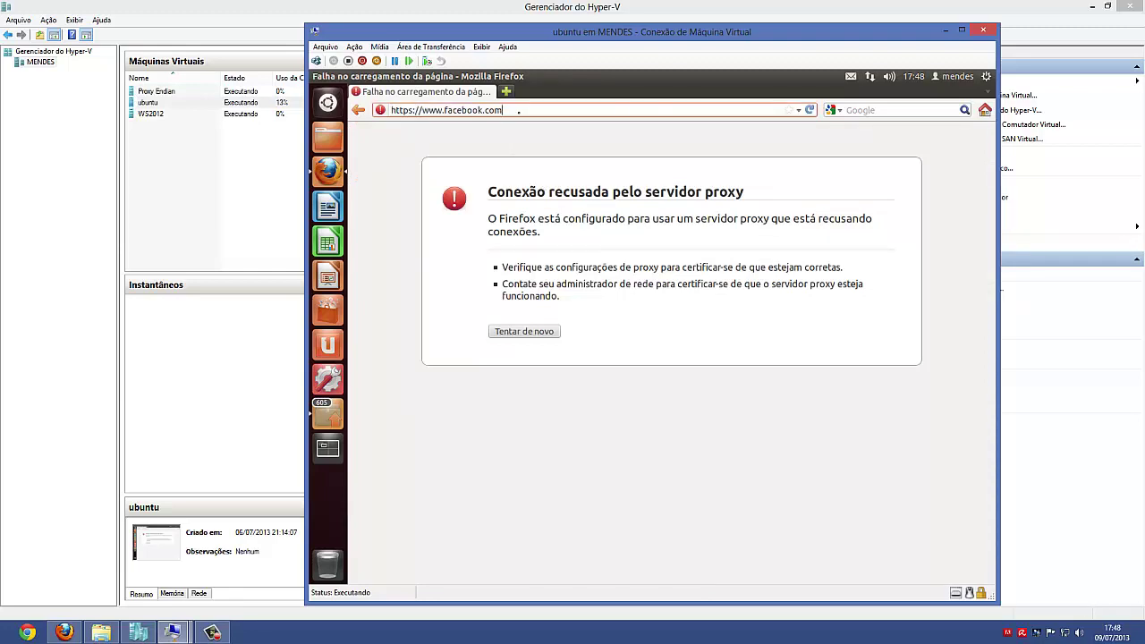
pyautogui.hotkey('ctrl', 'a')
pyautogui.write('google.com')
pyautogui.press('Return')
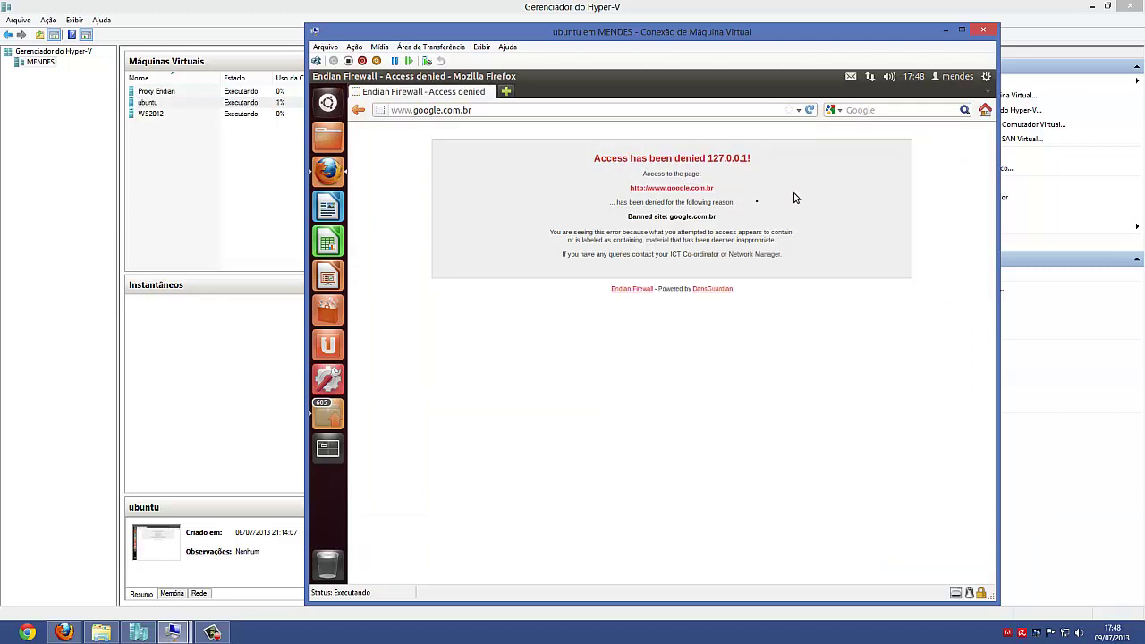
# Back in the Endian web console, open the HTTP proxy log and examine the source IP, user and URLs of the newest entries
pyautogui.click(64, 633)
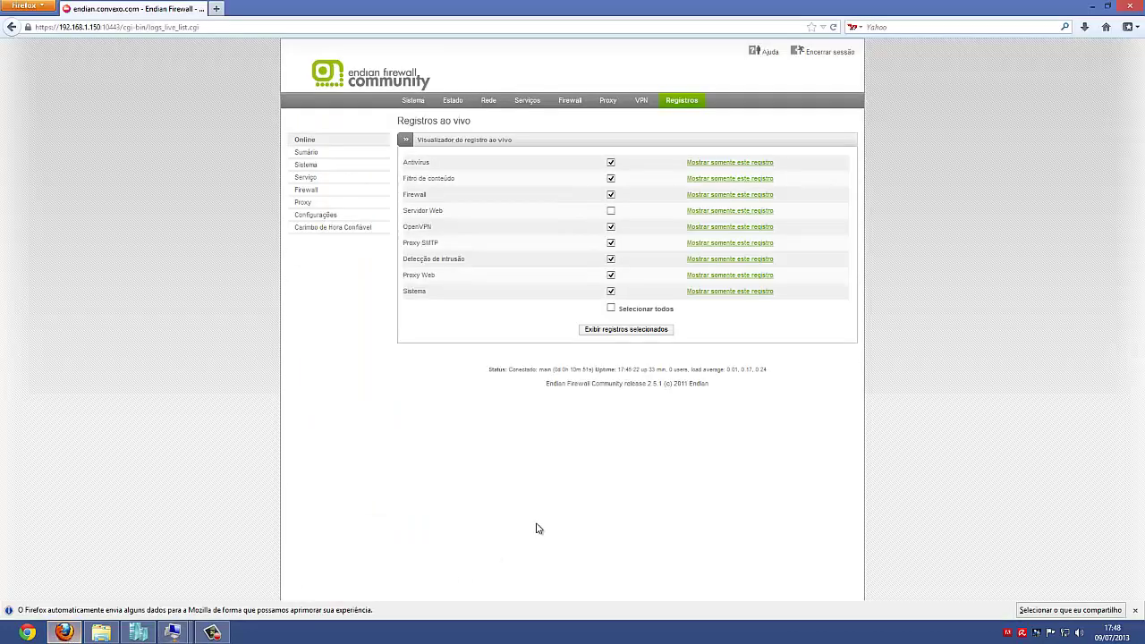
pyautogui.click(304, 203)
pyautogui.scroll(-5, 626, 411)
pyautogui.scroll(-15, 640, 407)
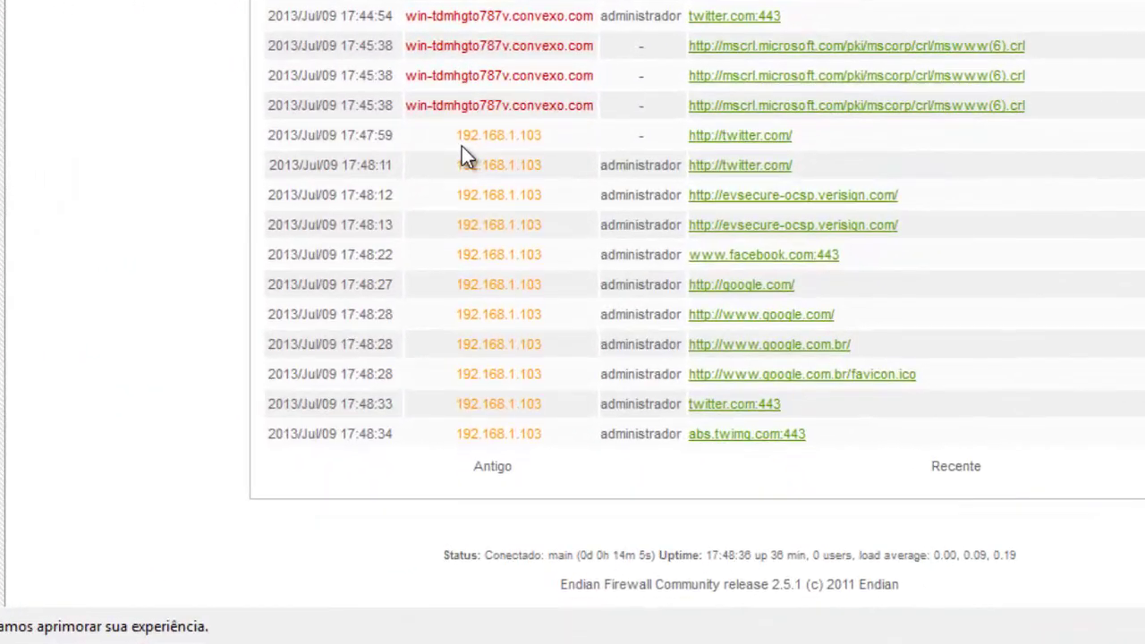
pyautogui.doubleClick(495, 136)
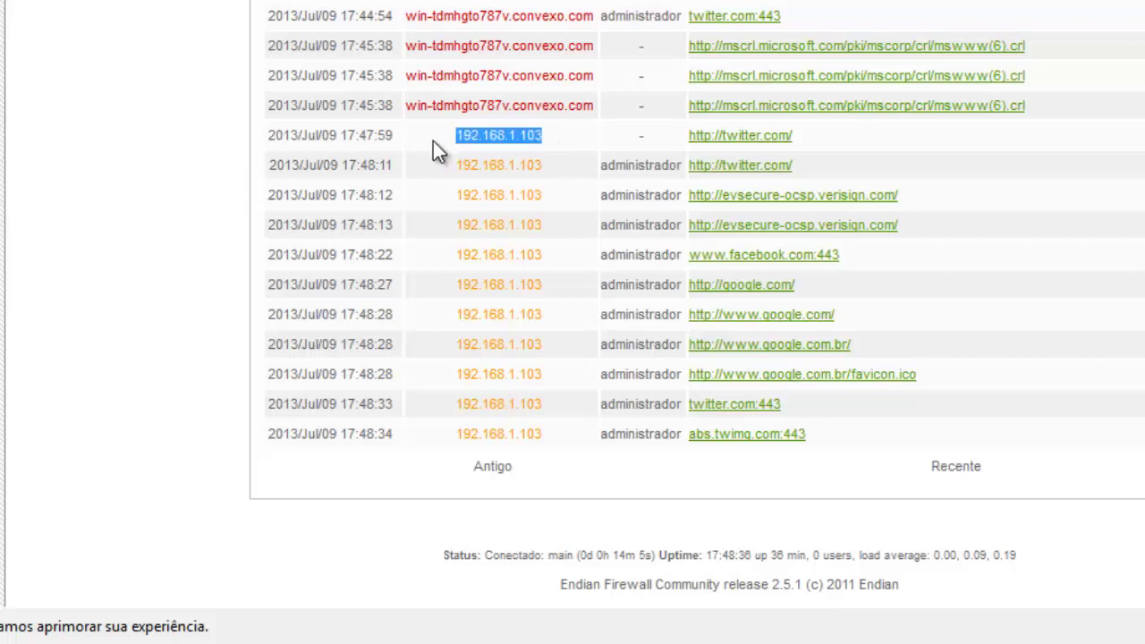
pyautogui.click(598, 165)
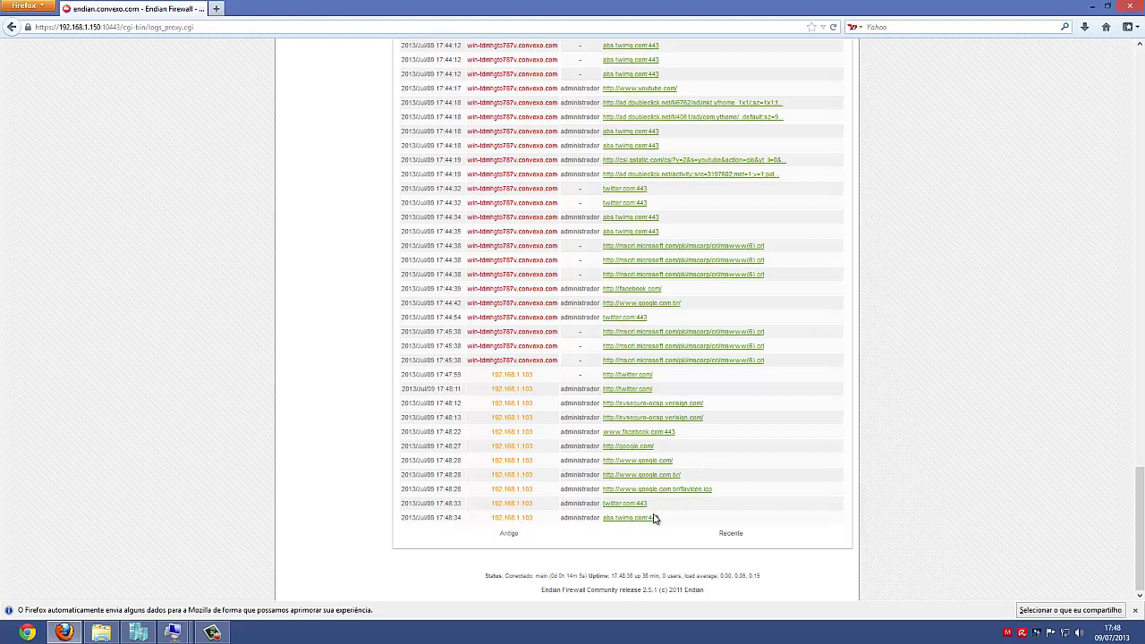
pyautogui.scroll(1, 603, 518)
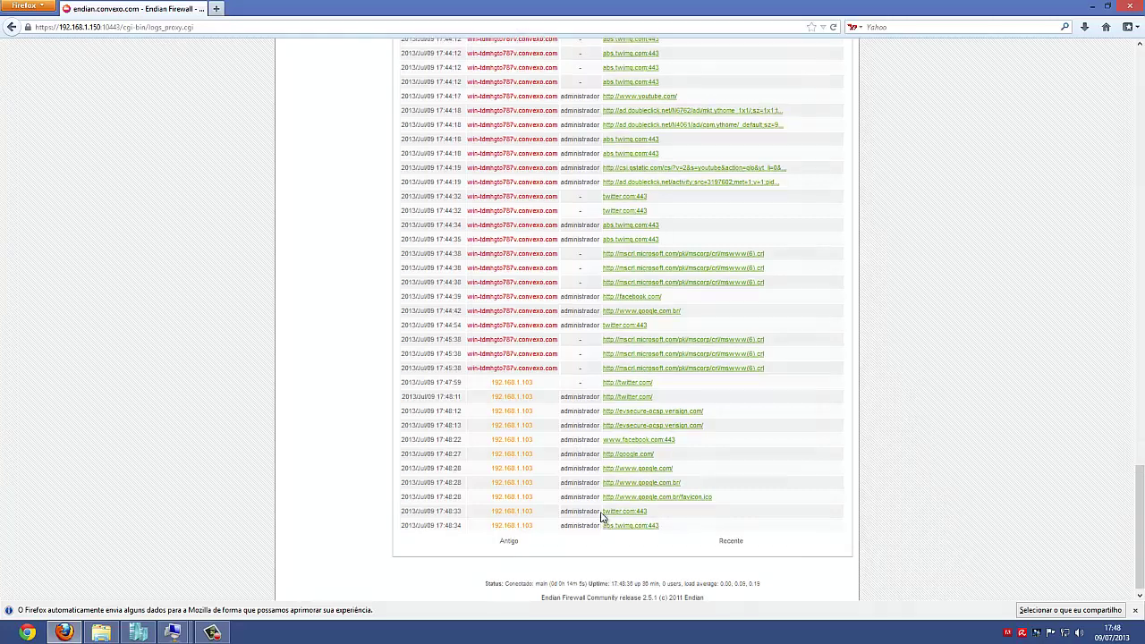
# Examine the whole HTTP proxy log for 2013-07-09, comparing source, user and URL across both clients, and return to the HTTP proxy configuration
pyautogui.scroll(-1, 603, 518)
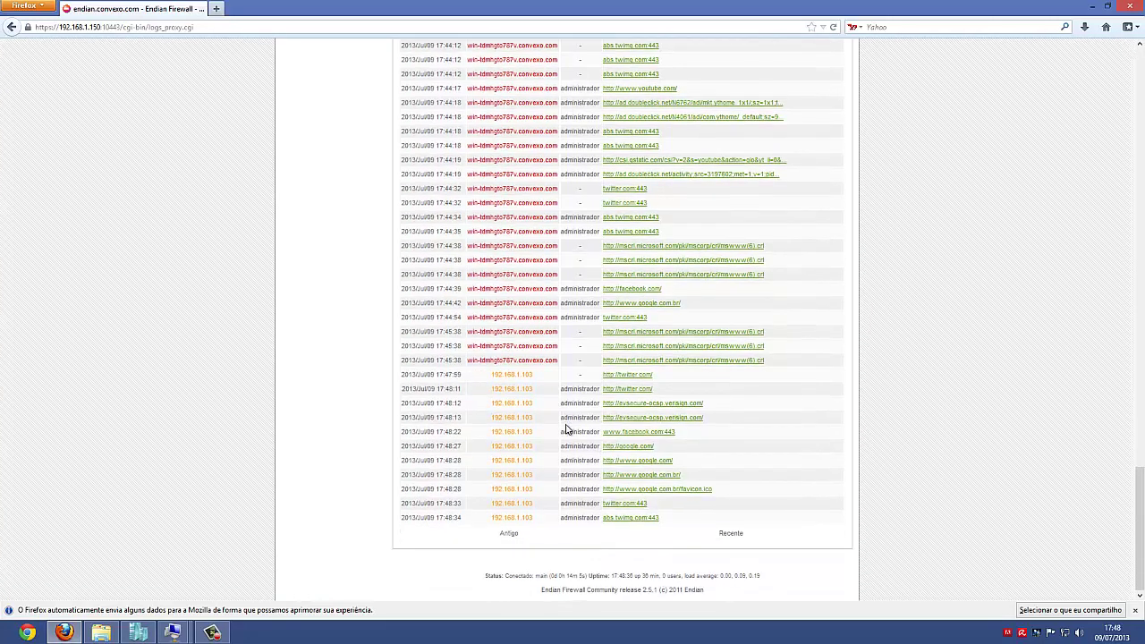
pyautogui.scroll(9, 566, 429)
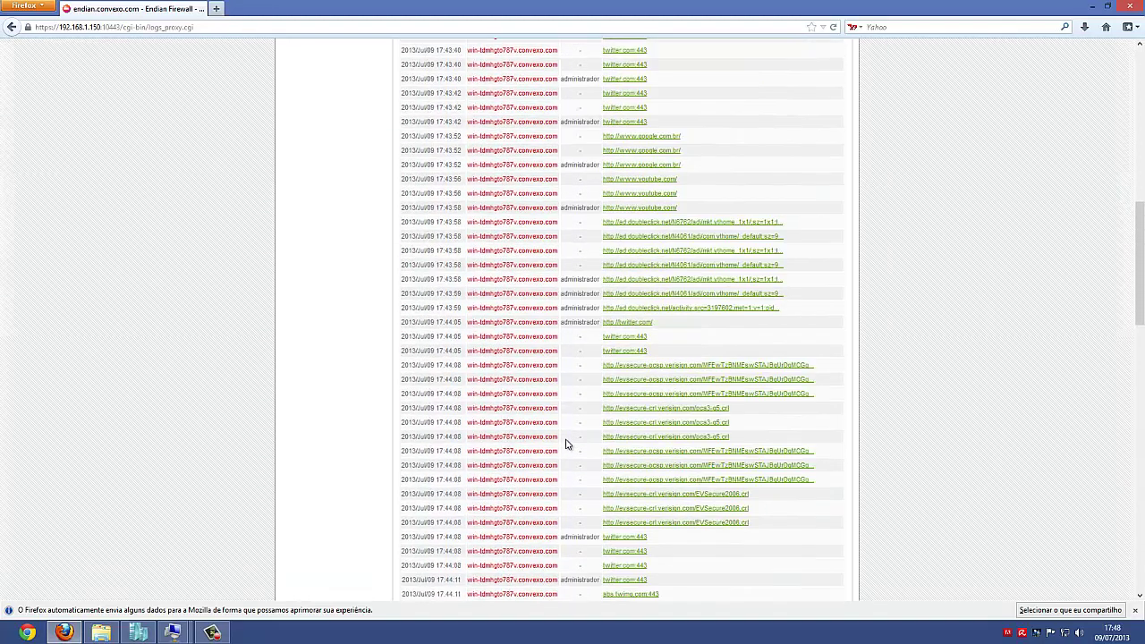
pyautogui.scroll(10, 566, 444)
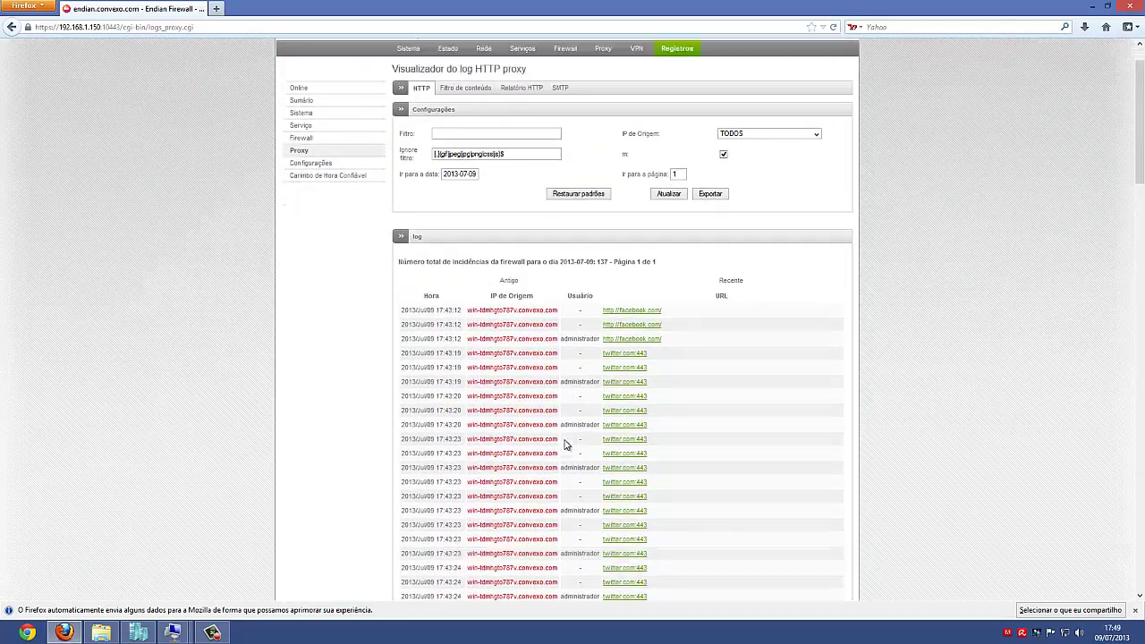
pyautogui.scroll(-10, 566, 444)
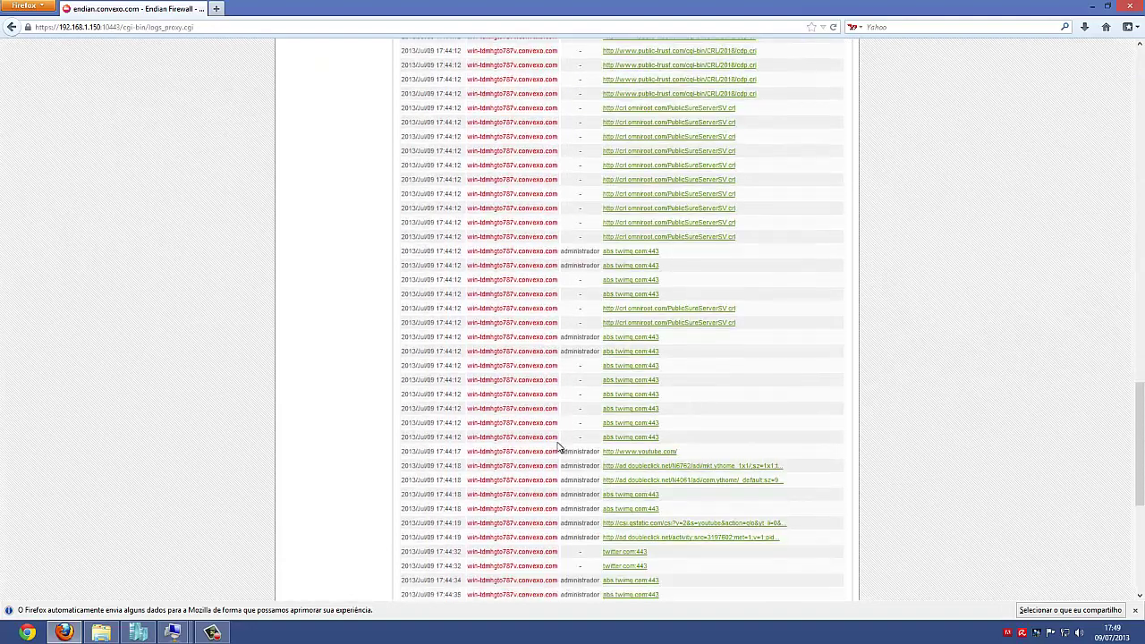
pyautogui.scroll(-3, 561, 448)
pyautogui.scroll(6, 320, 269)
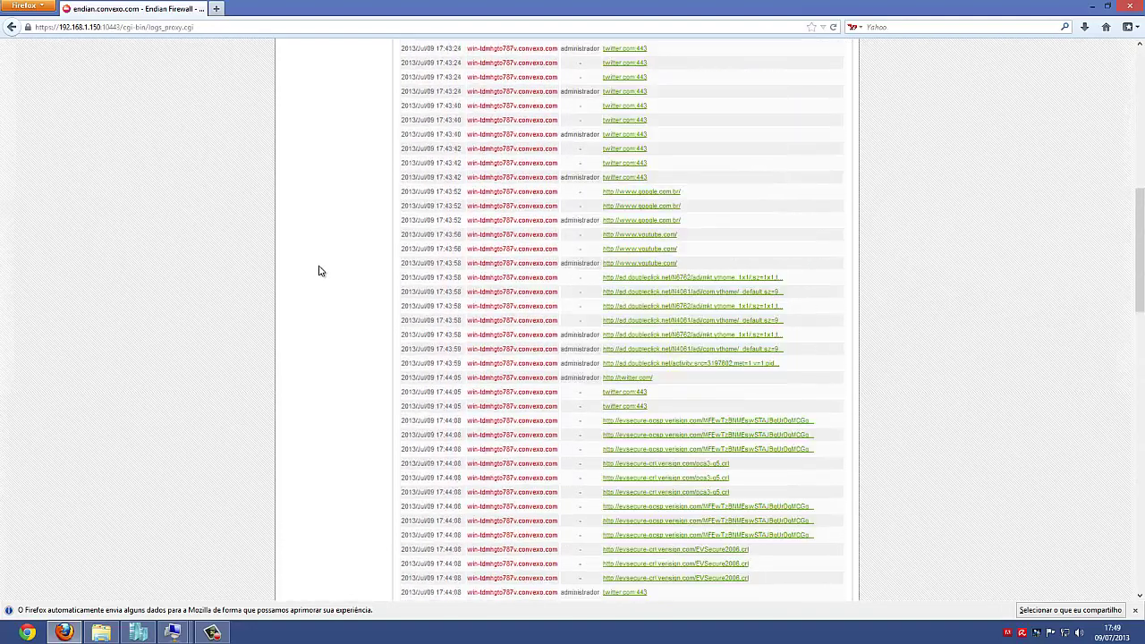
pyautogui.scroll(6, 320, 270)
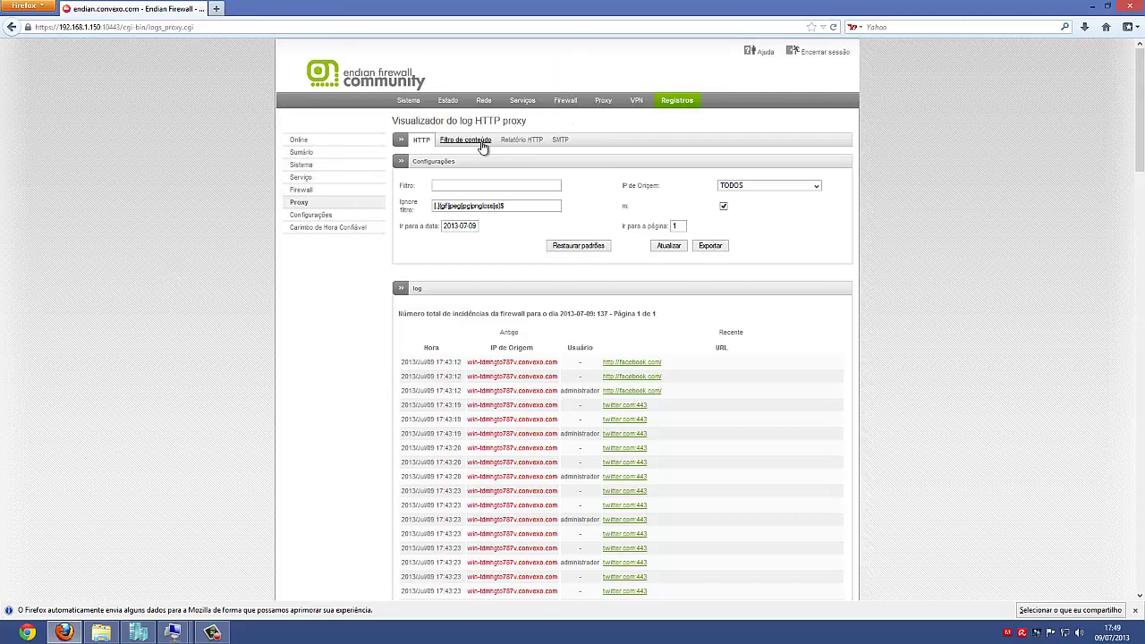
pyautogui.click(605, 102)
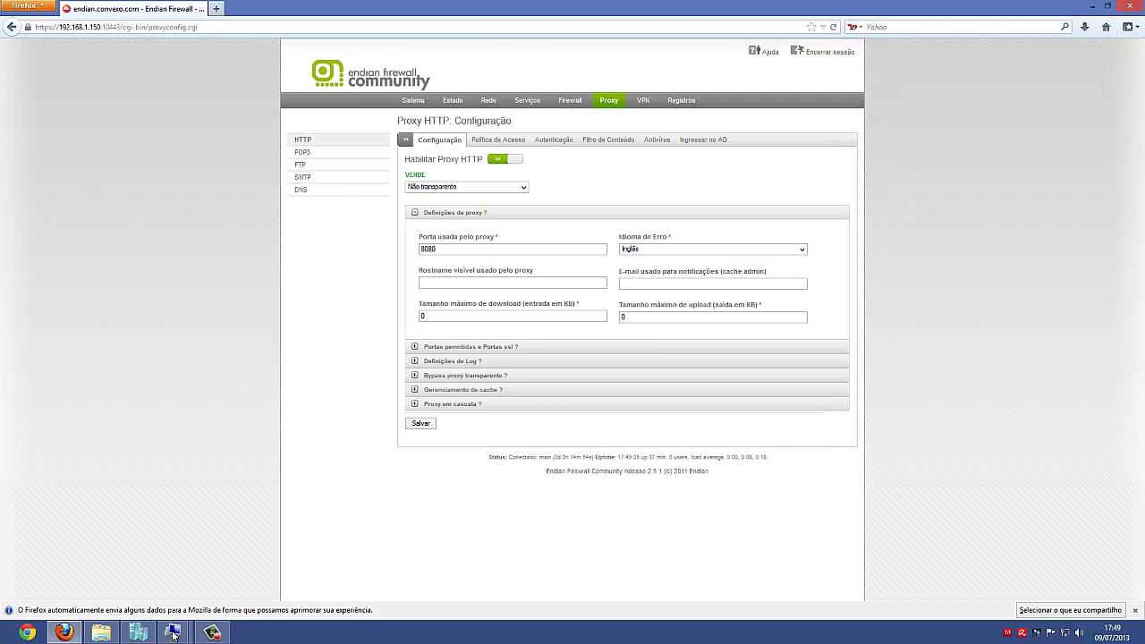
# Switch to Hyper-V Manager, maximize it and widen the uptime column to examine the virtual machines' state, CPU use, assigned memory and uptime
pyautogui.moveTo(174, 635)
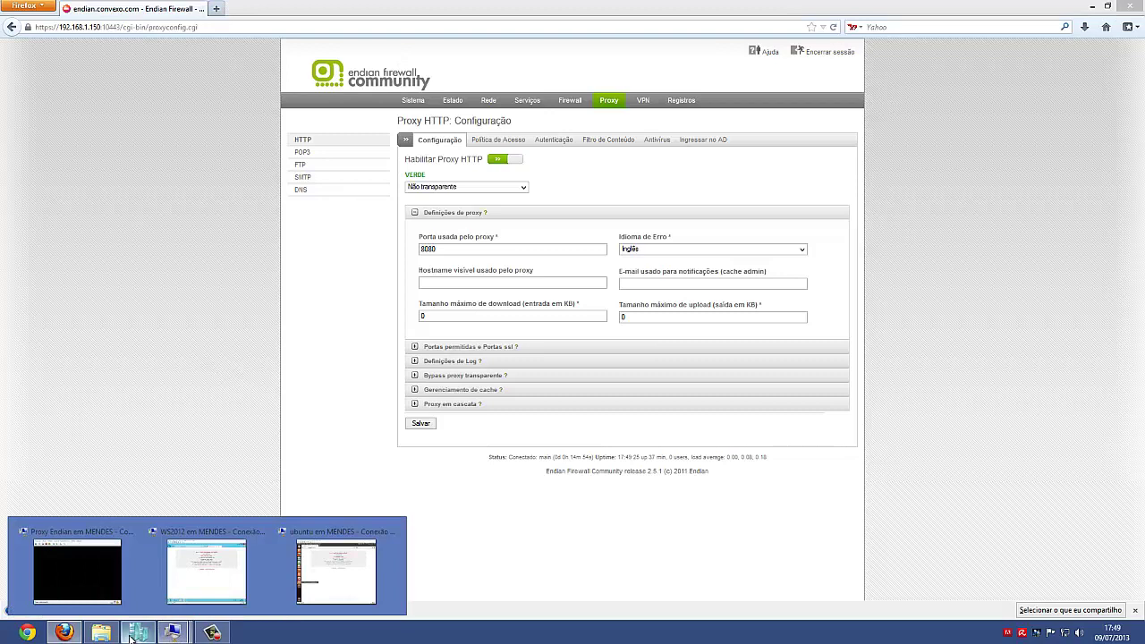
pyautogui.click(138, 632)
pyautogui.moveTo(246, 6); pyautogui.dragTo(443, 104)
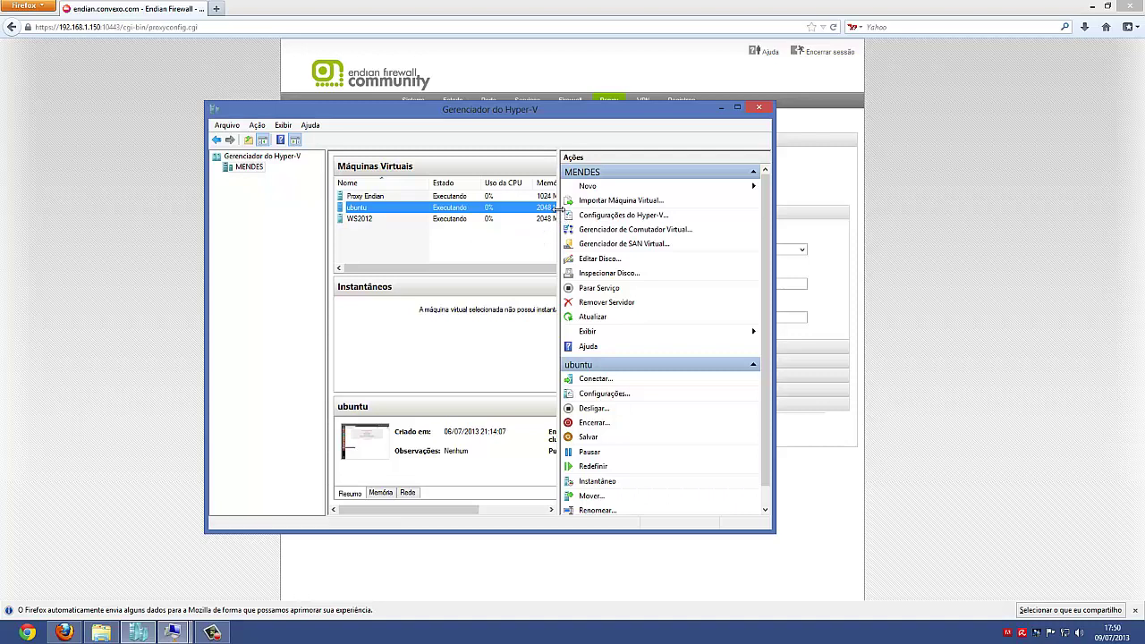
pyautogui.moveTo(558, 208); pyautogui.dragTo(612, 213)
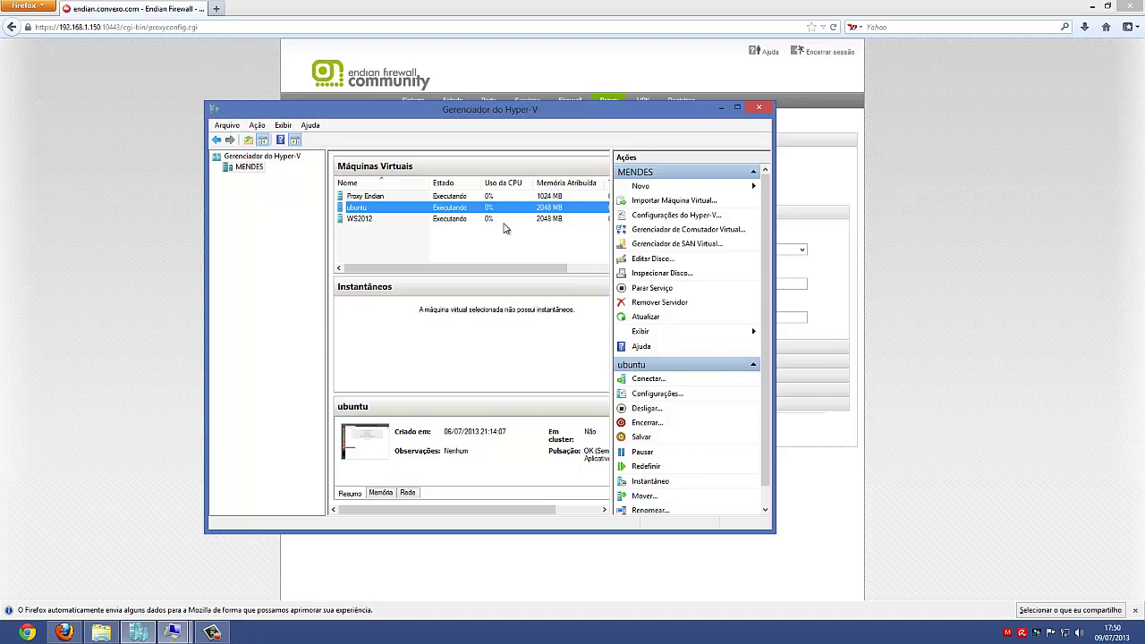
pyautogui.doubleClick(680, 110)
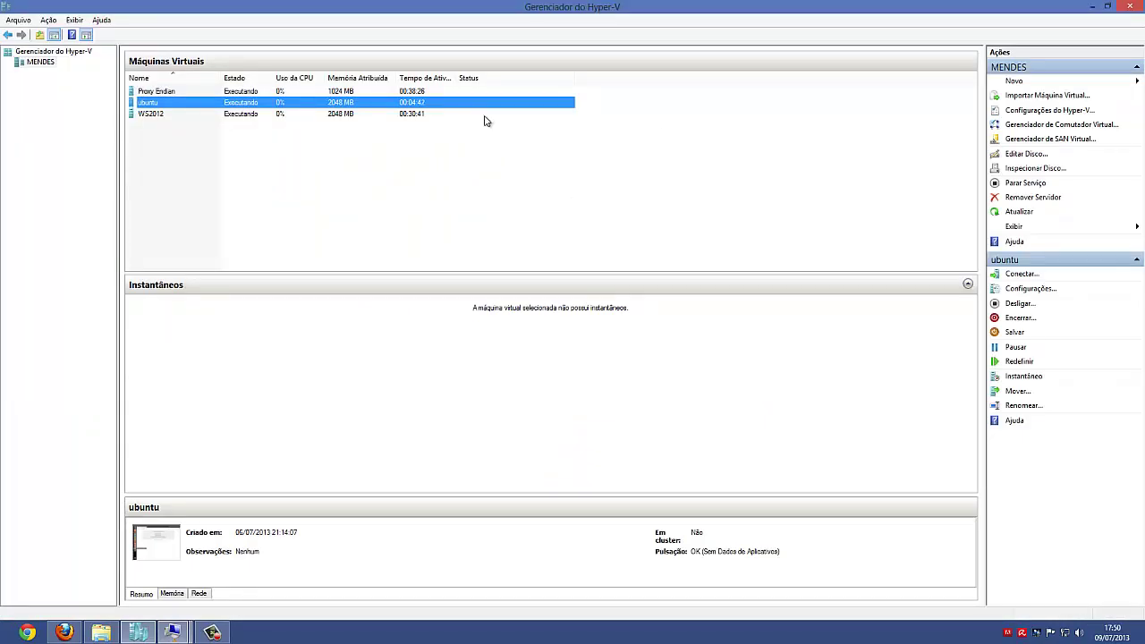
pyautogui.moveTo(453, 78); pyautogui.dragTo(495, 78)
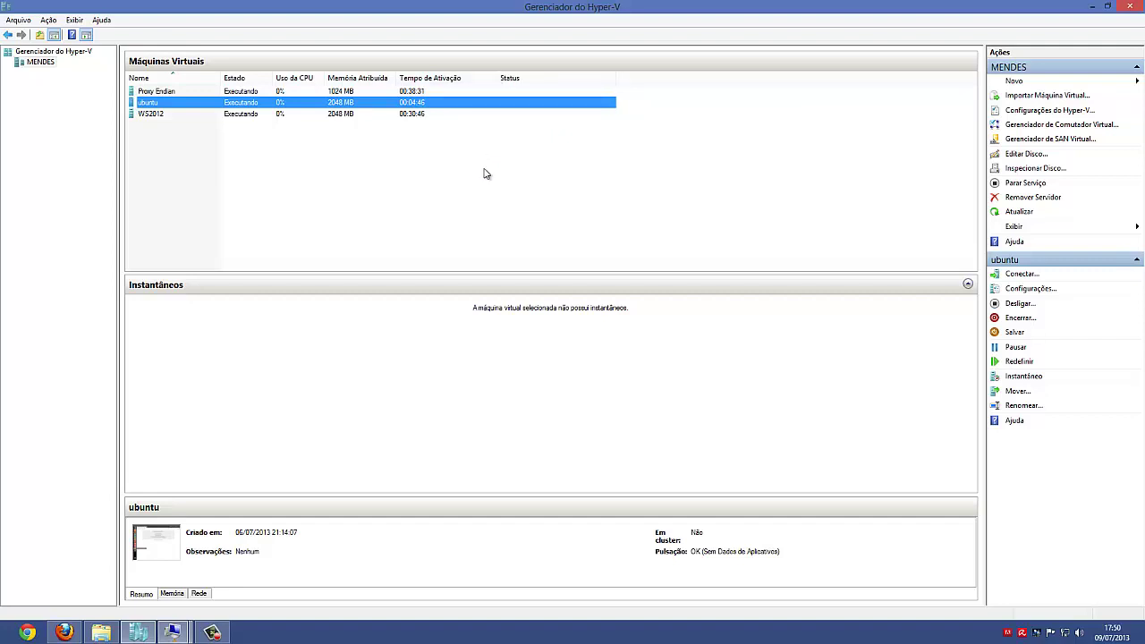